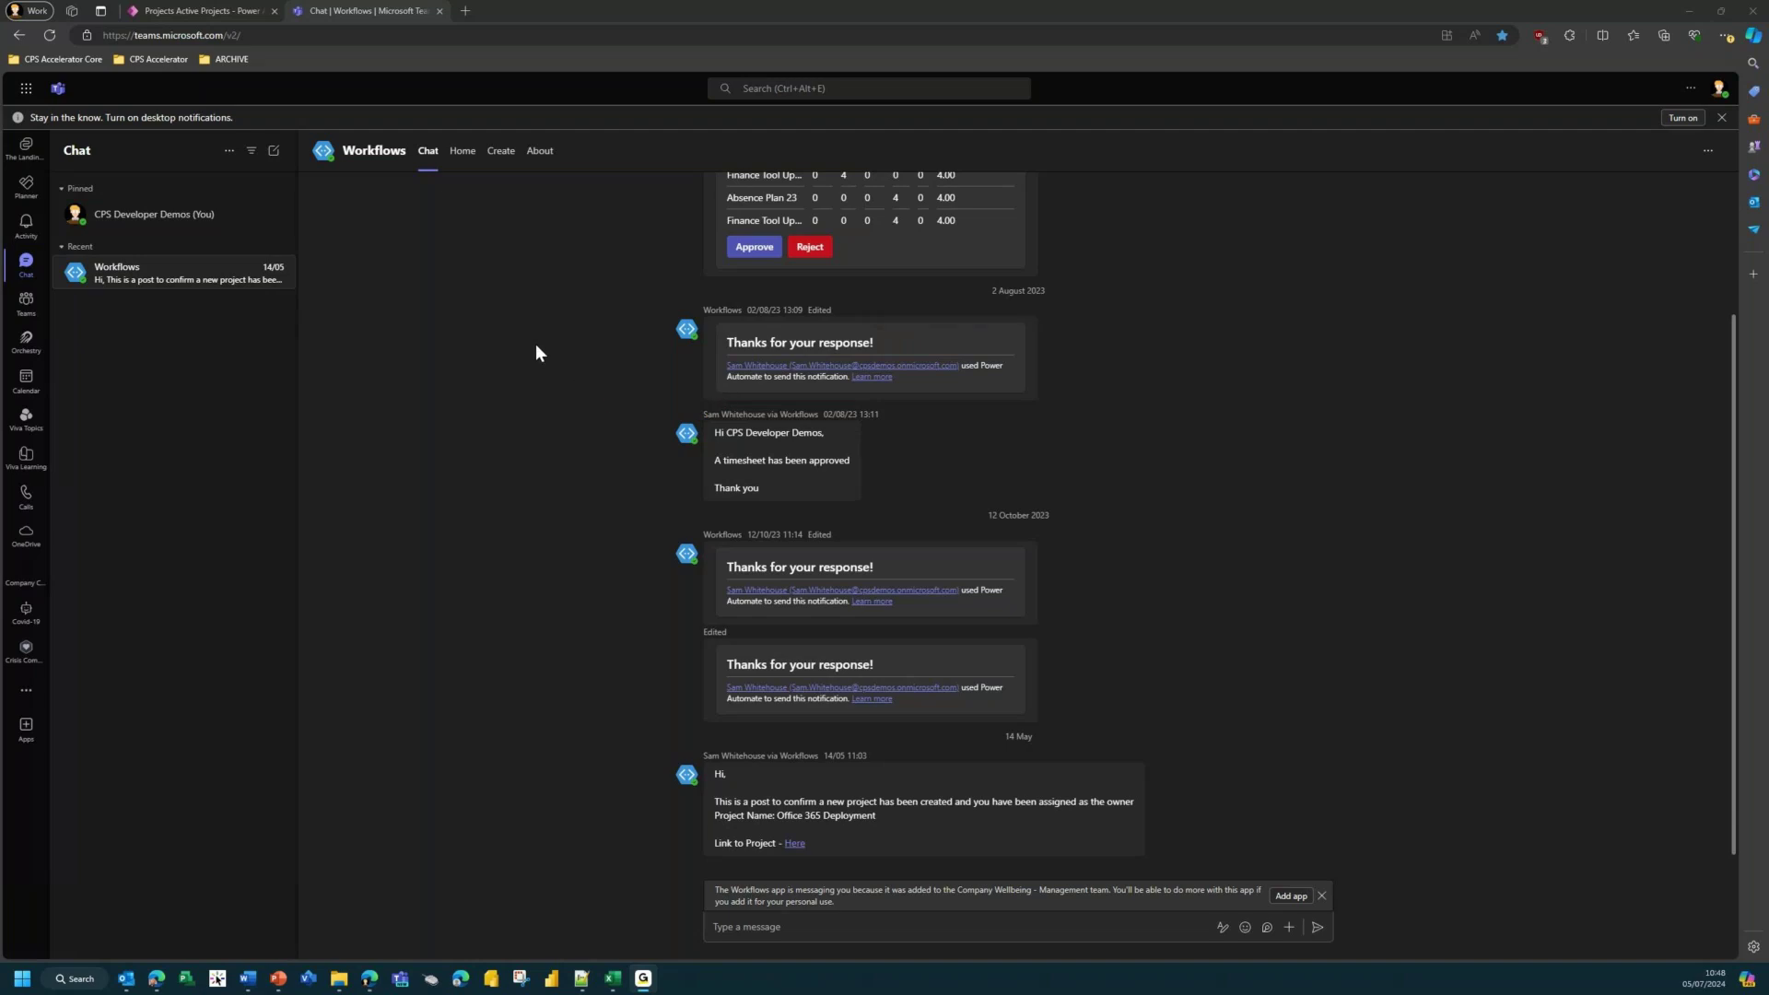
Dismiss the desktop notification banner, search the Teams app store for "planner", and open Planner
click(1722, 117)
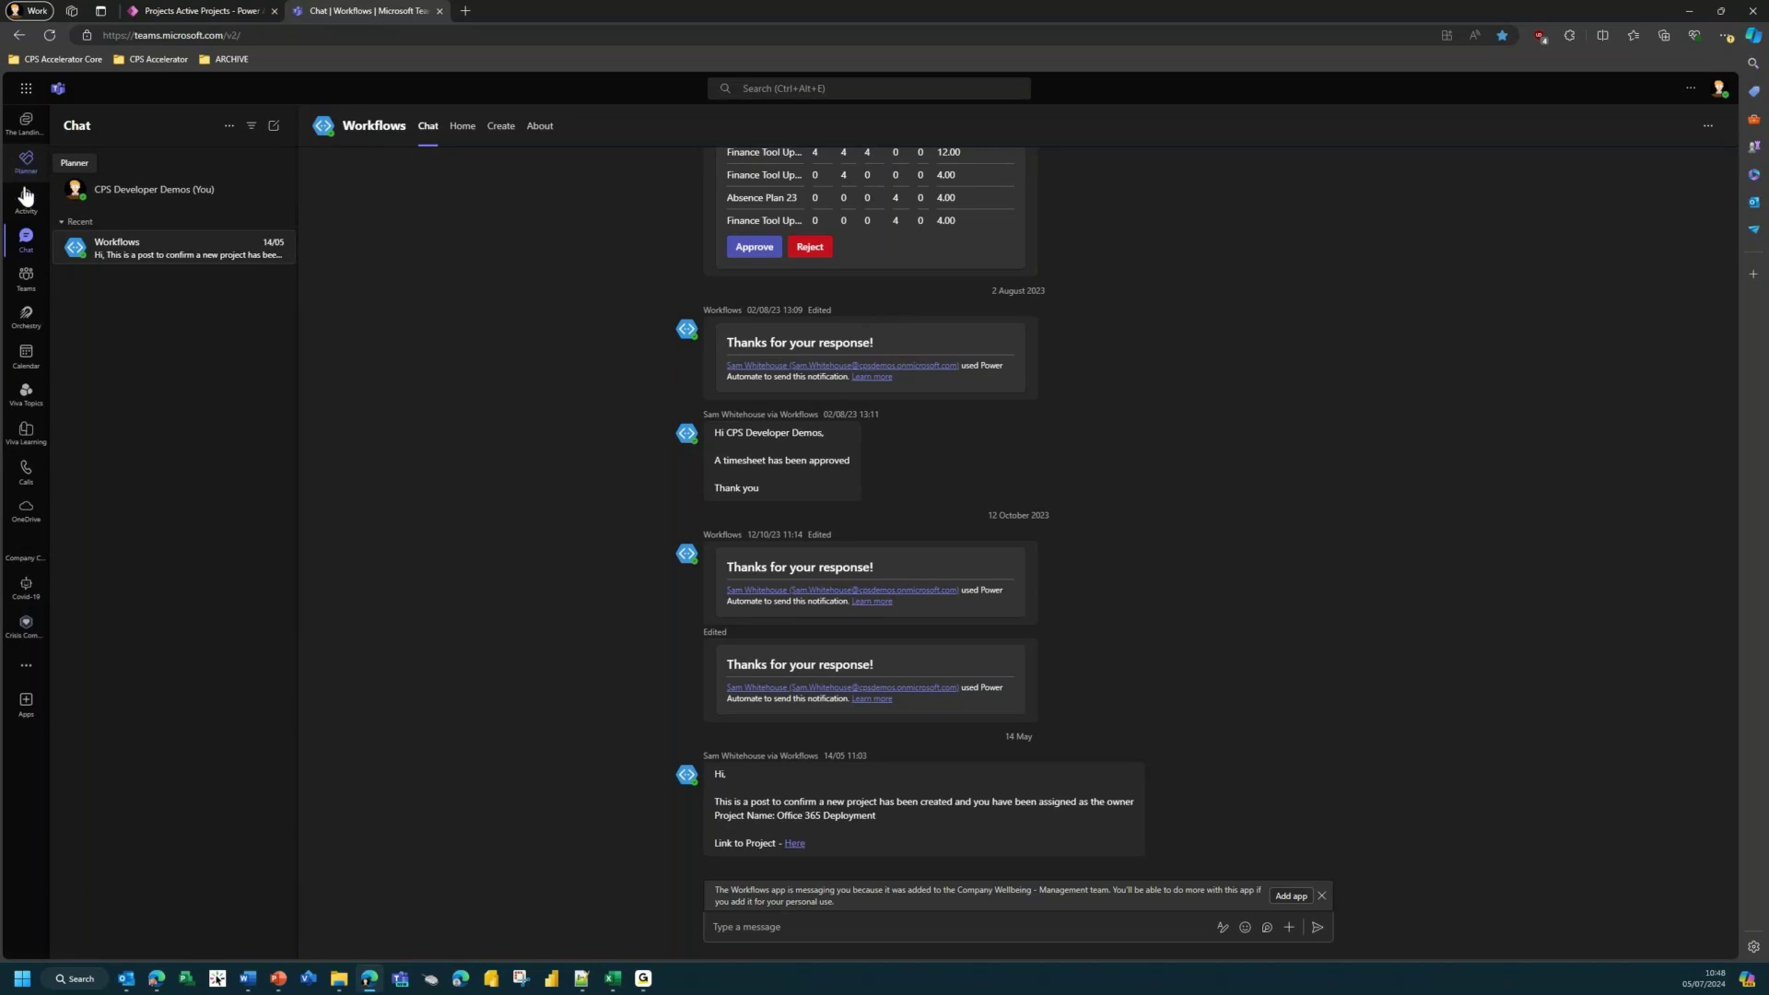
click(26, 715)
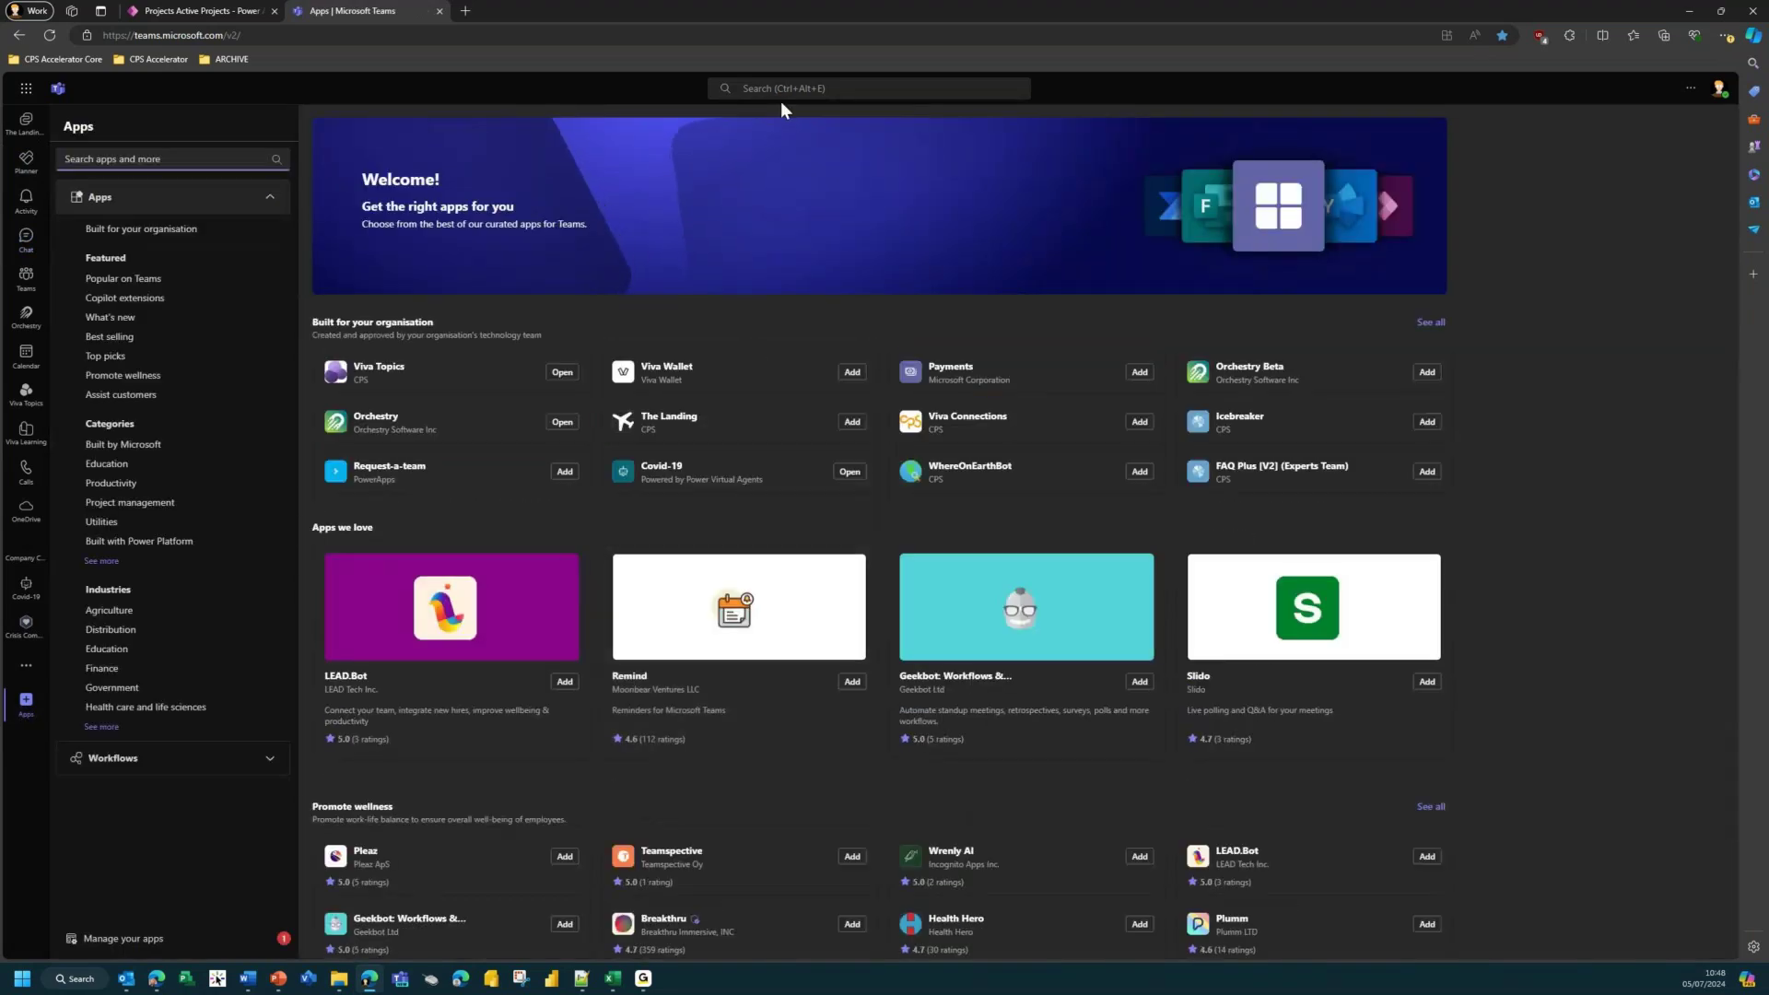
text(planner)
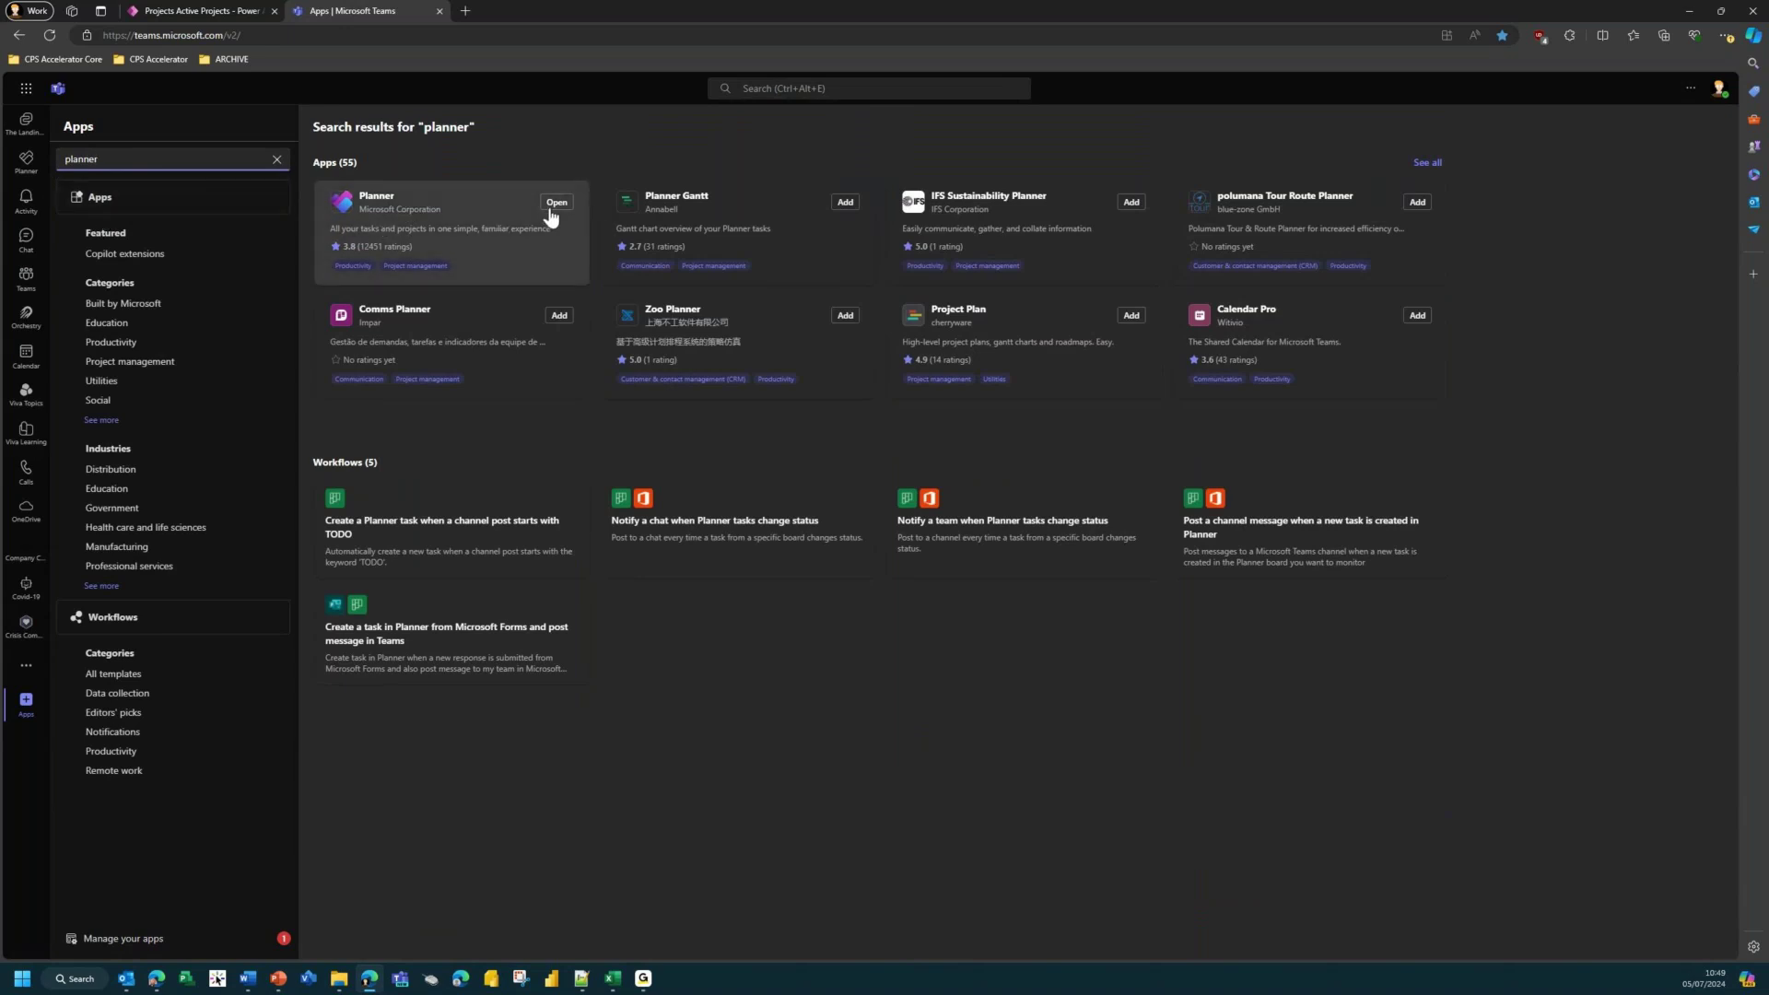
click(27, 173)
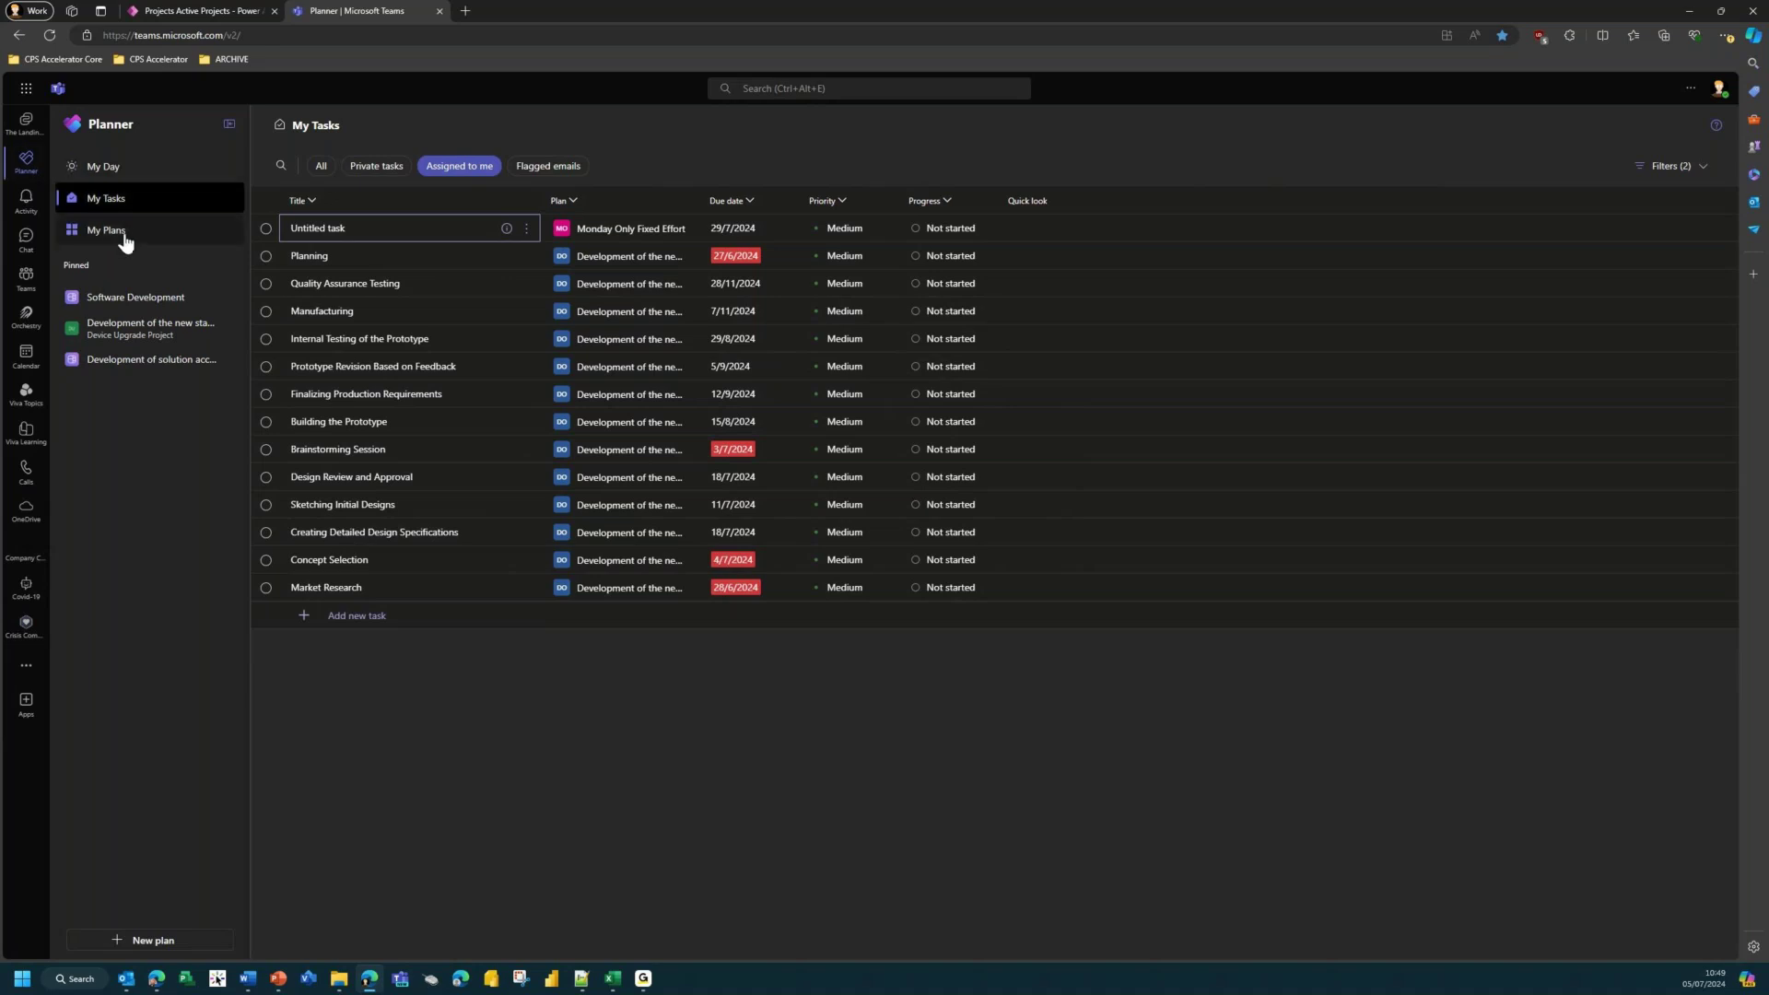
View the My Day list and check the options available for the Building the Prototype task in My Tasks
click(127, 171)
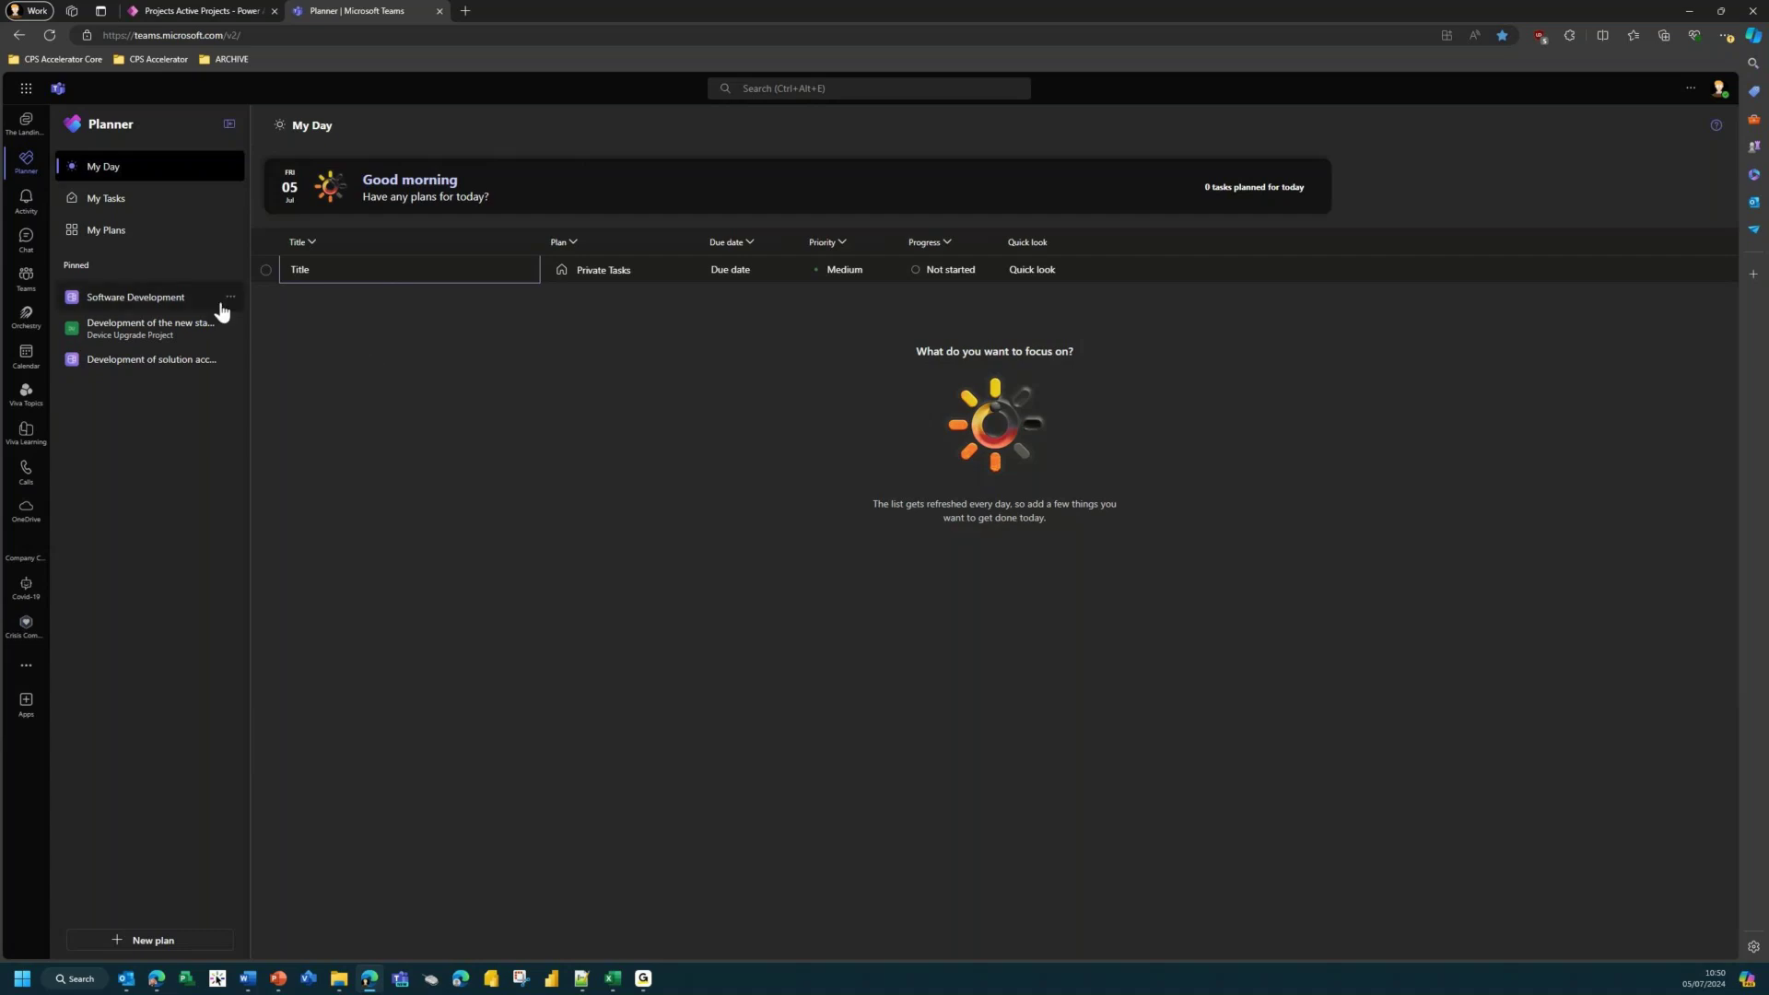
click(132, 205)
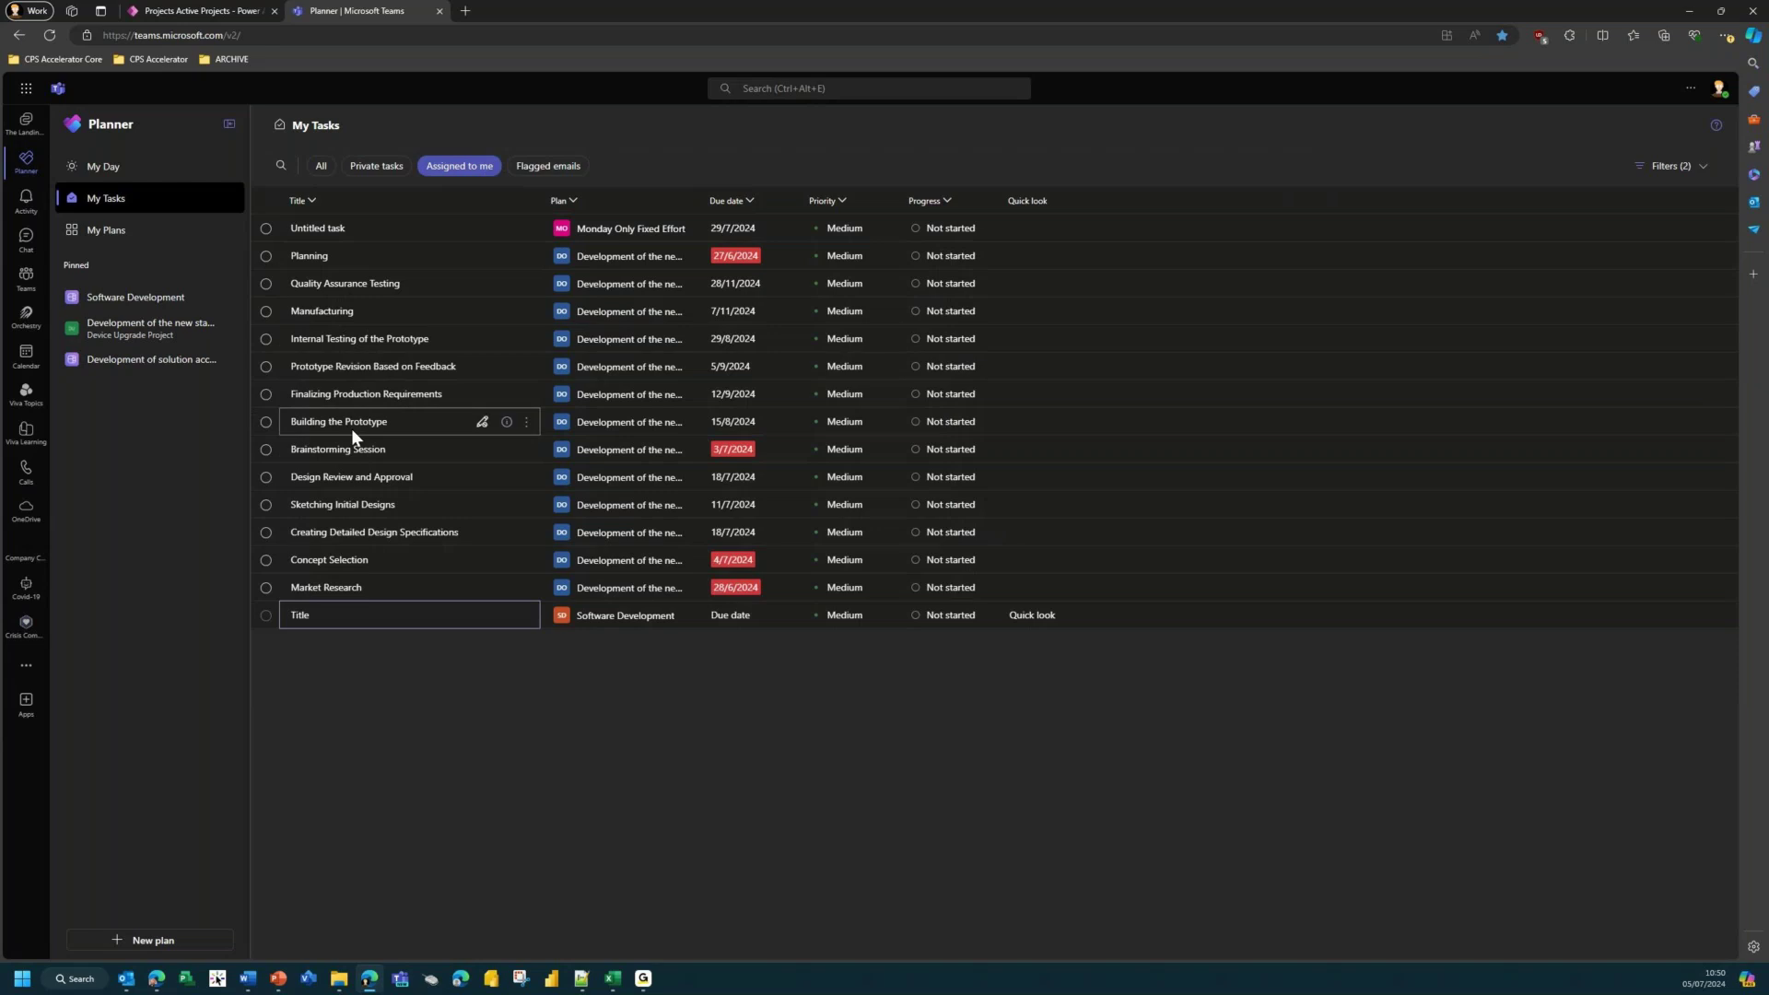
click(527, 422)
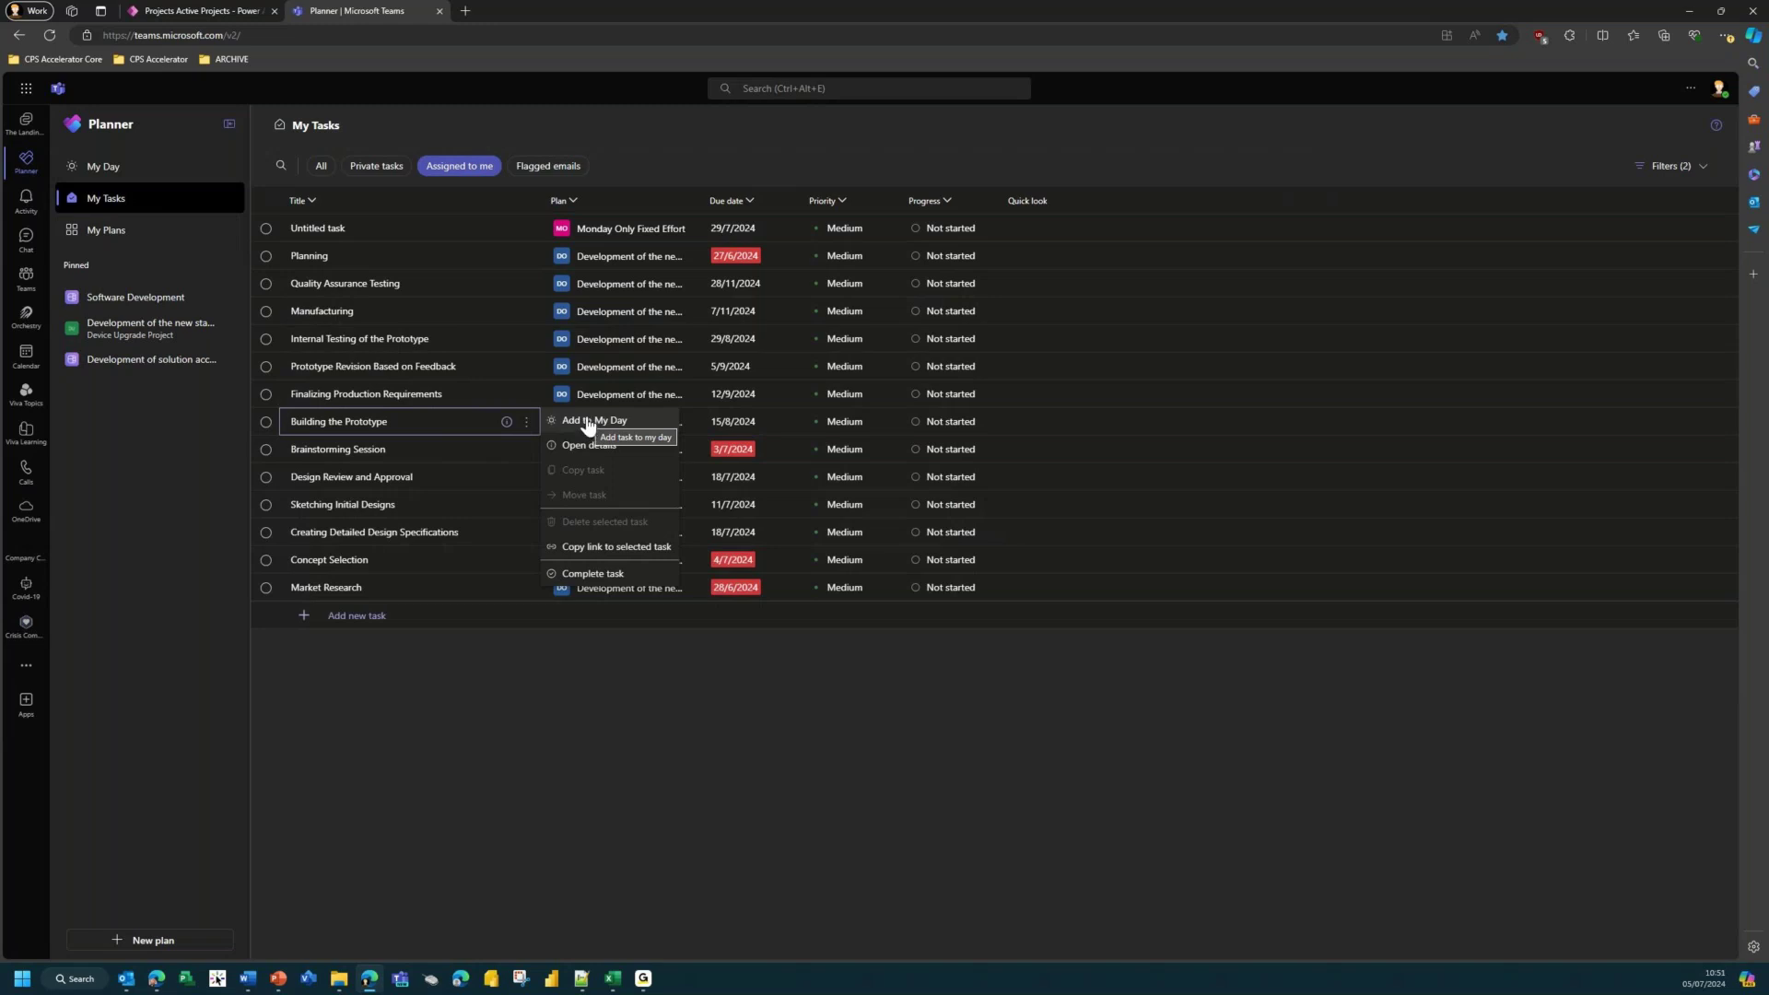
click(142, 204)
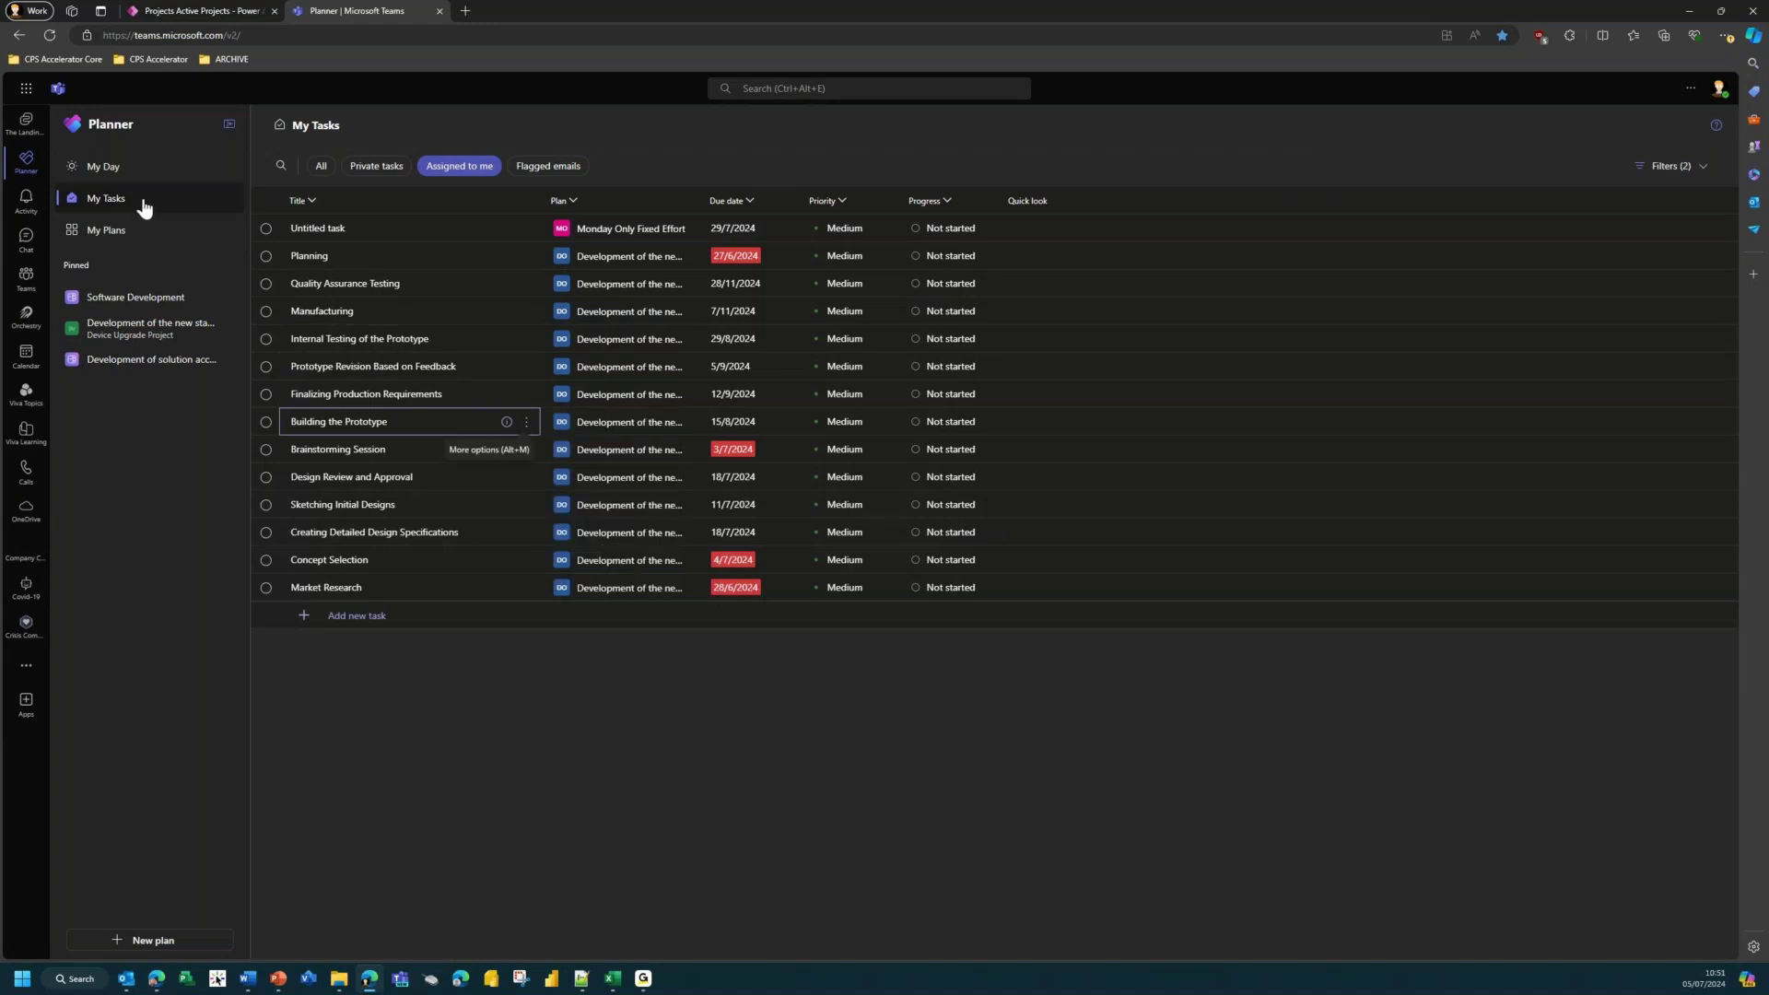
Review My Tasks filtered by All, Private tasks, Assigned to me and Flagged emails, and return to Assigned to me
click(320, 168)
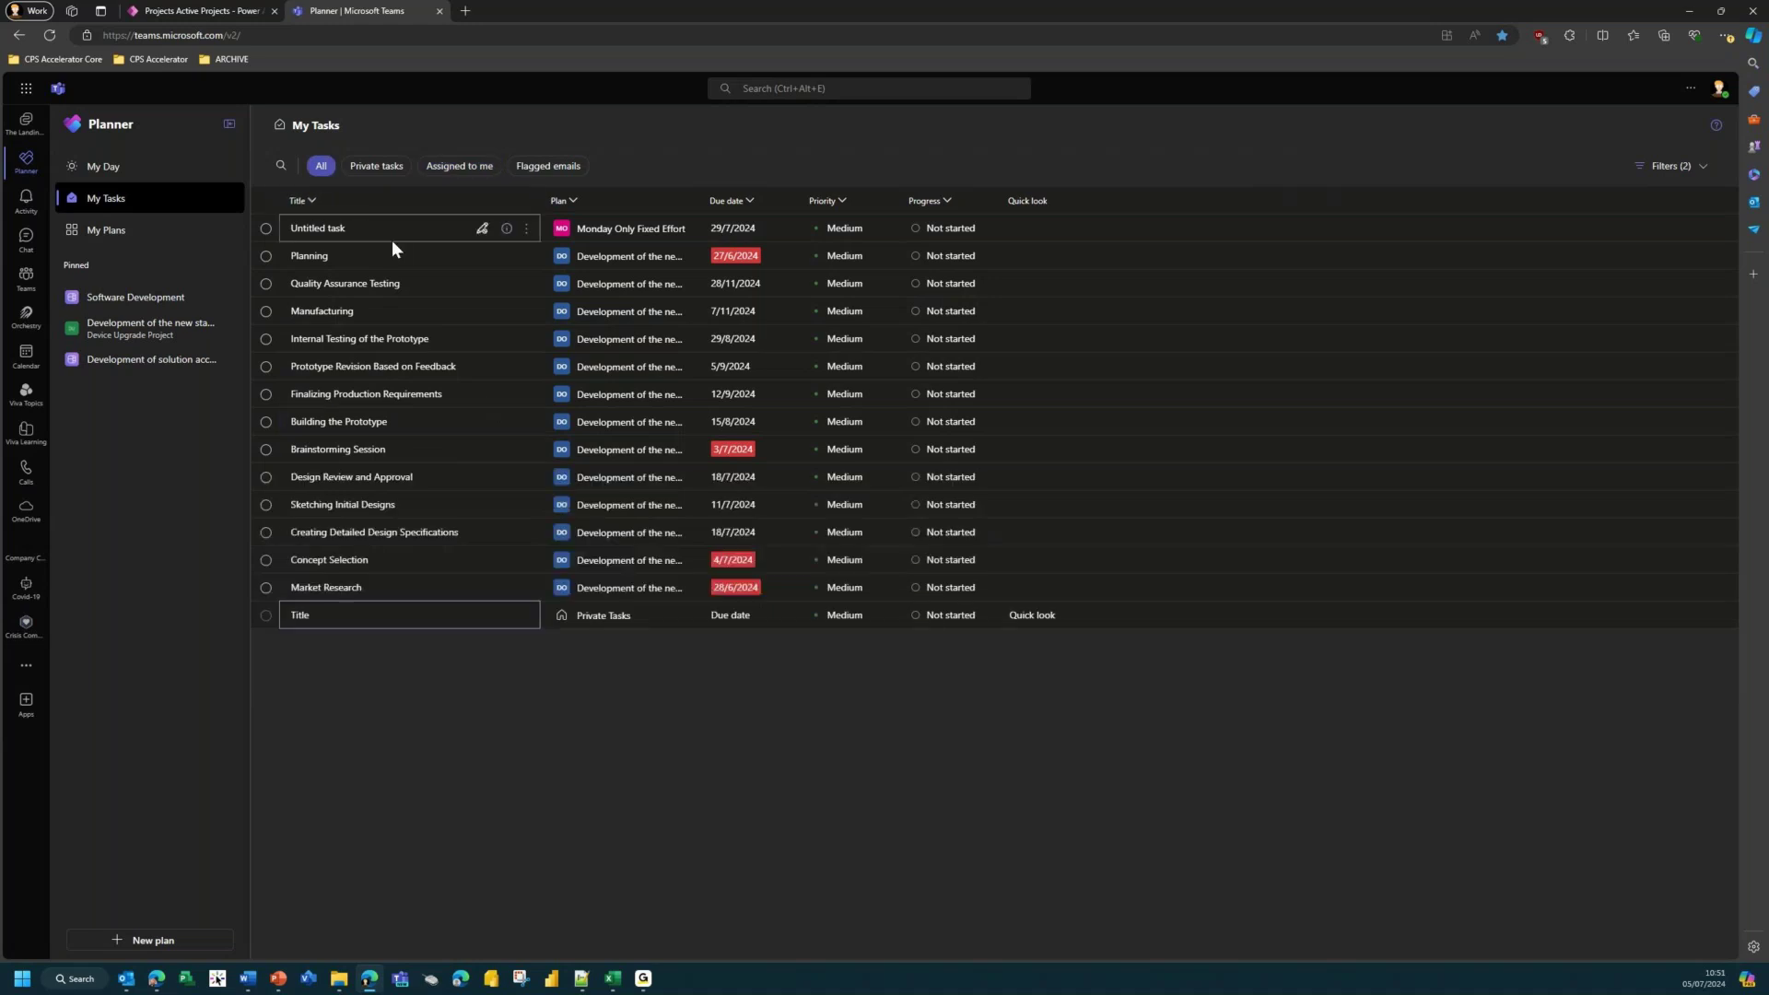
click(384, 167)
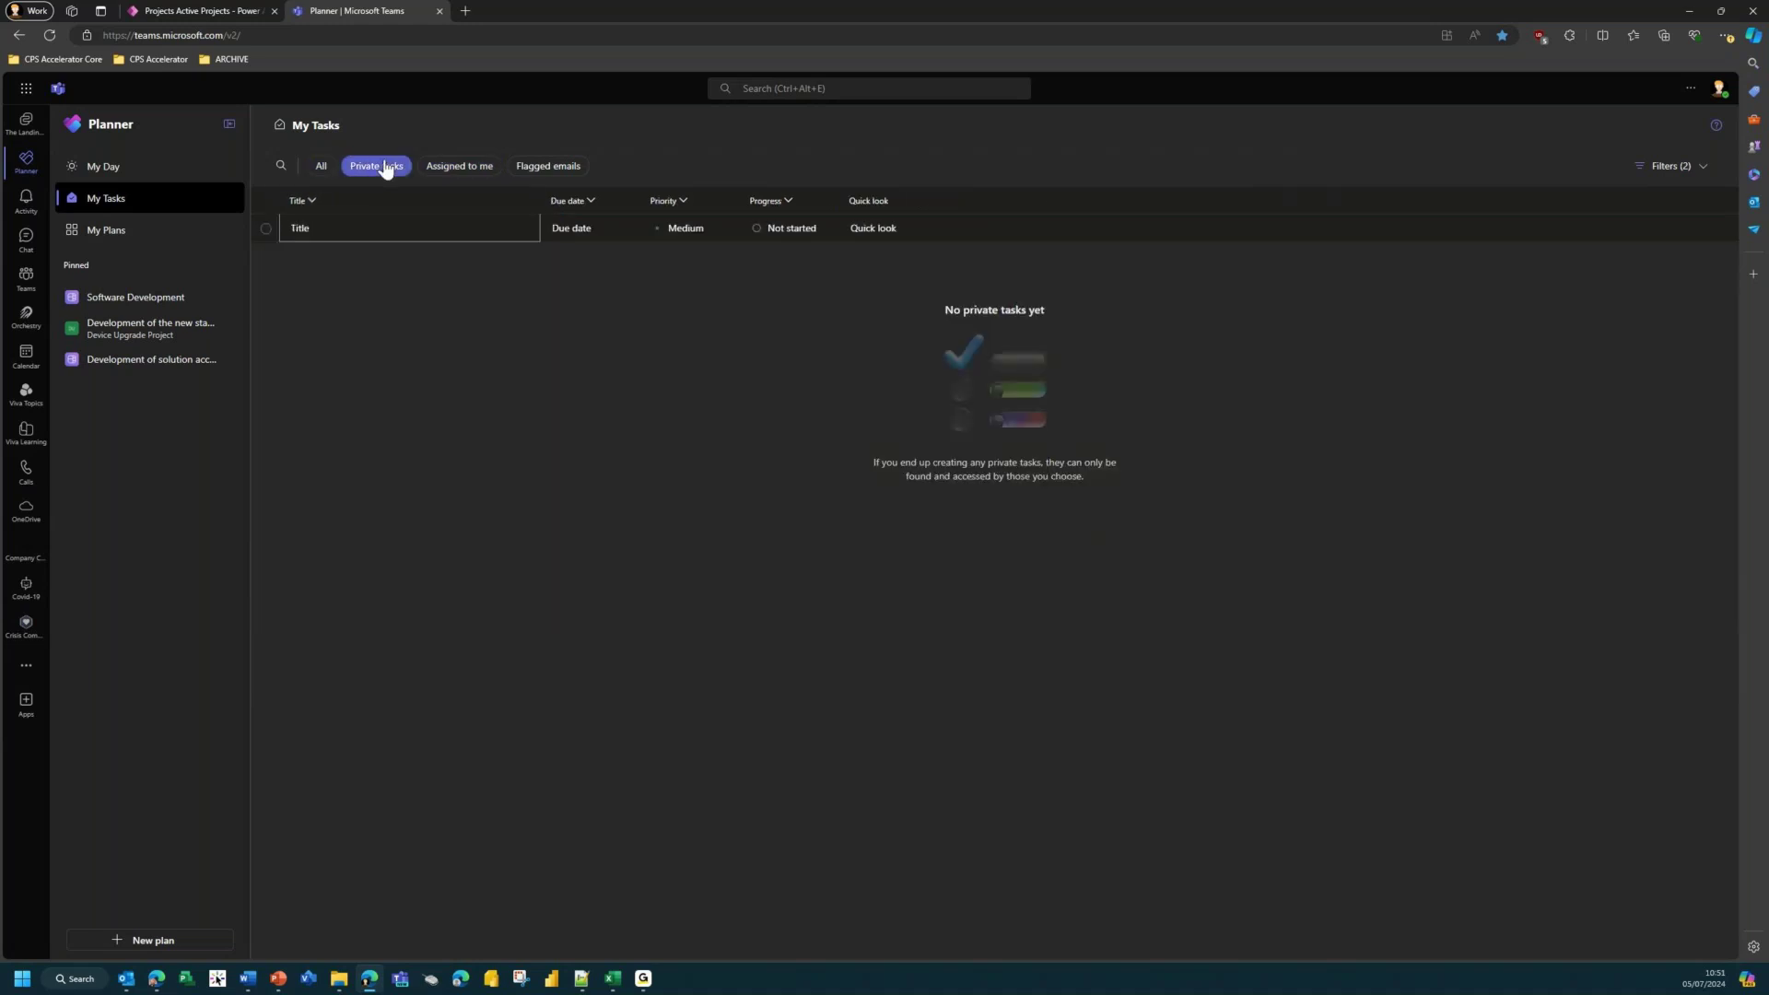
click(458, 174)
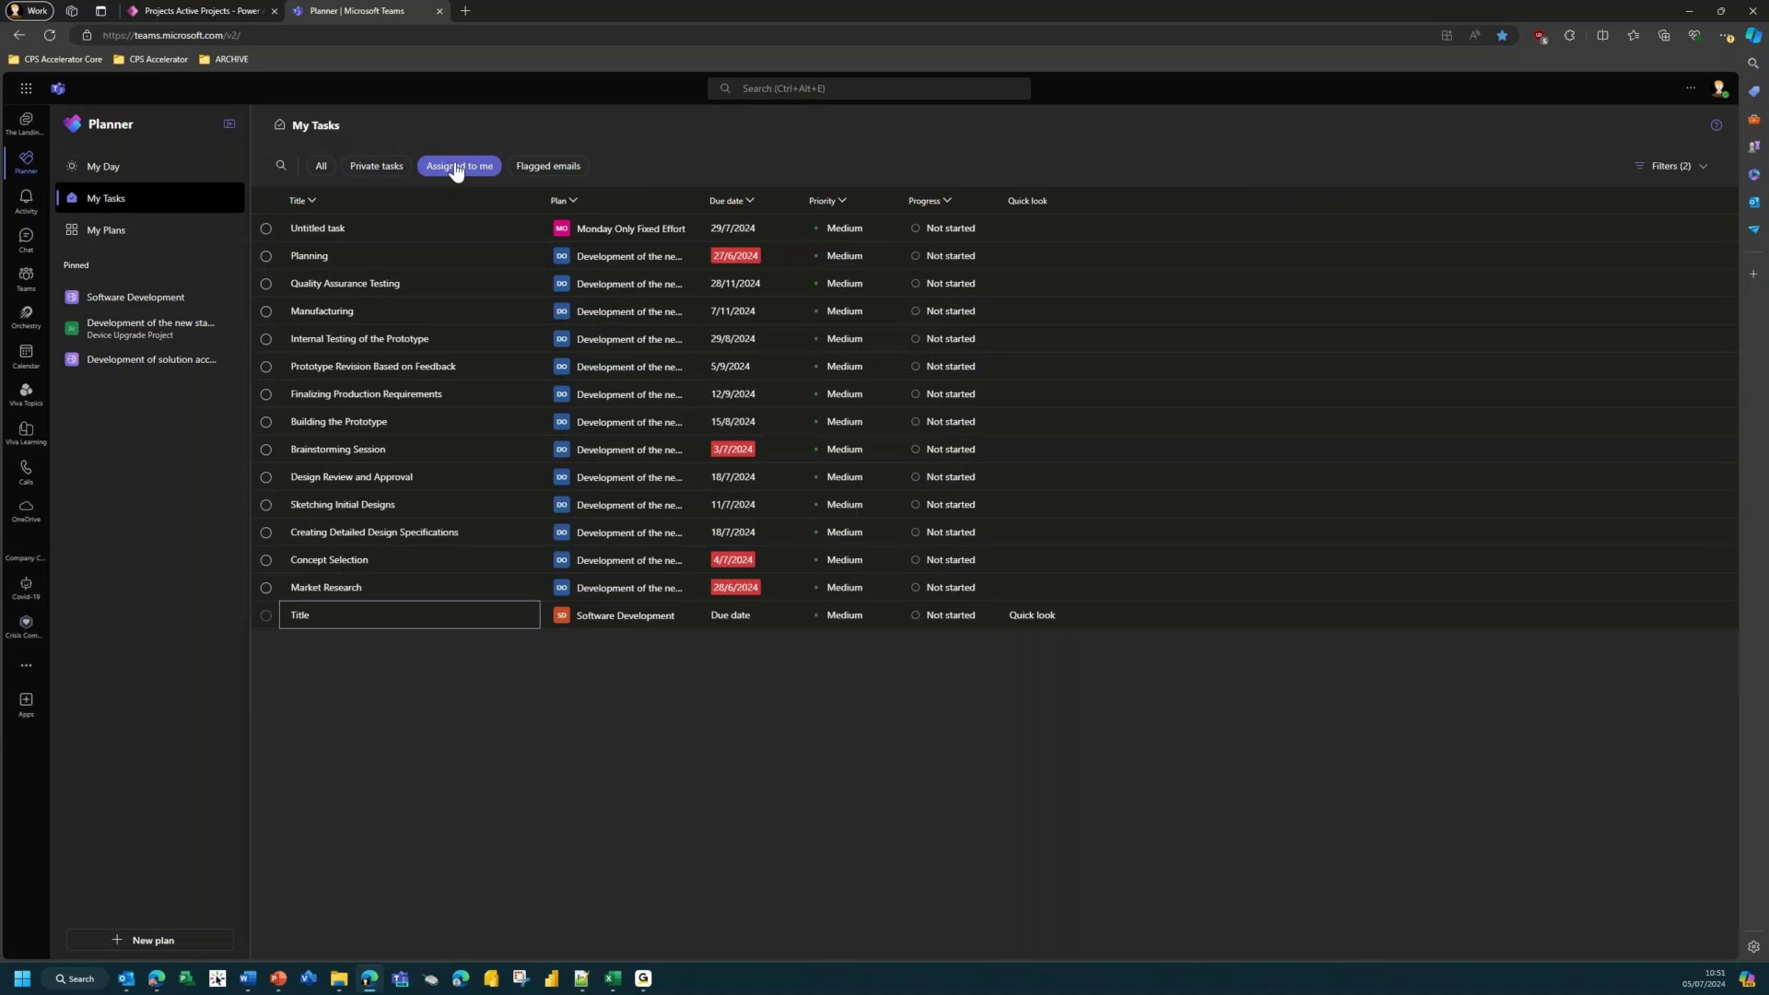
click(548, 167)
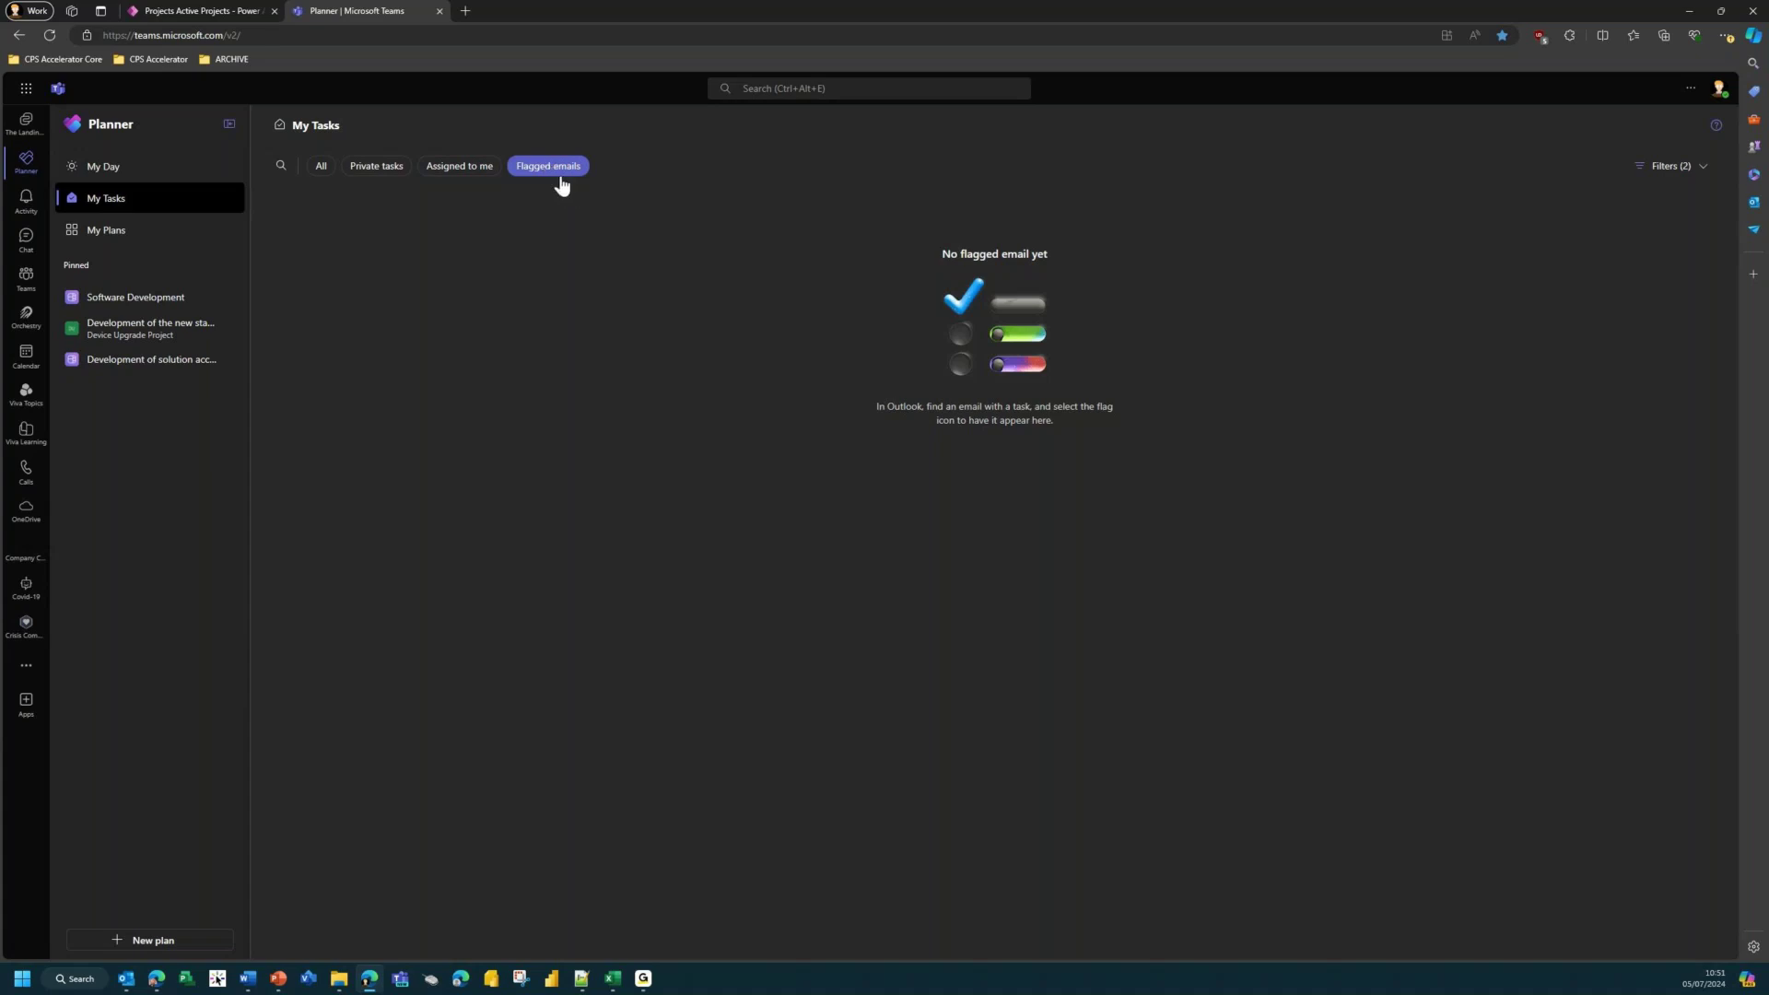
click(441, 167)
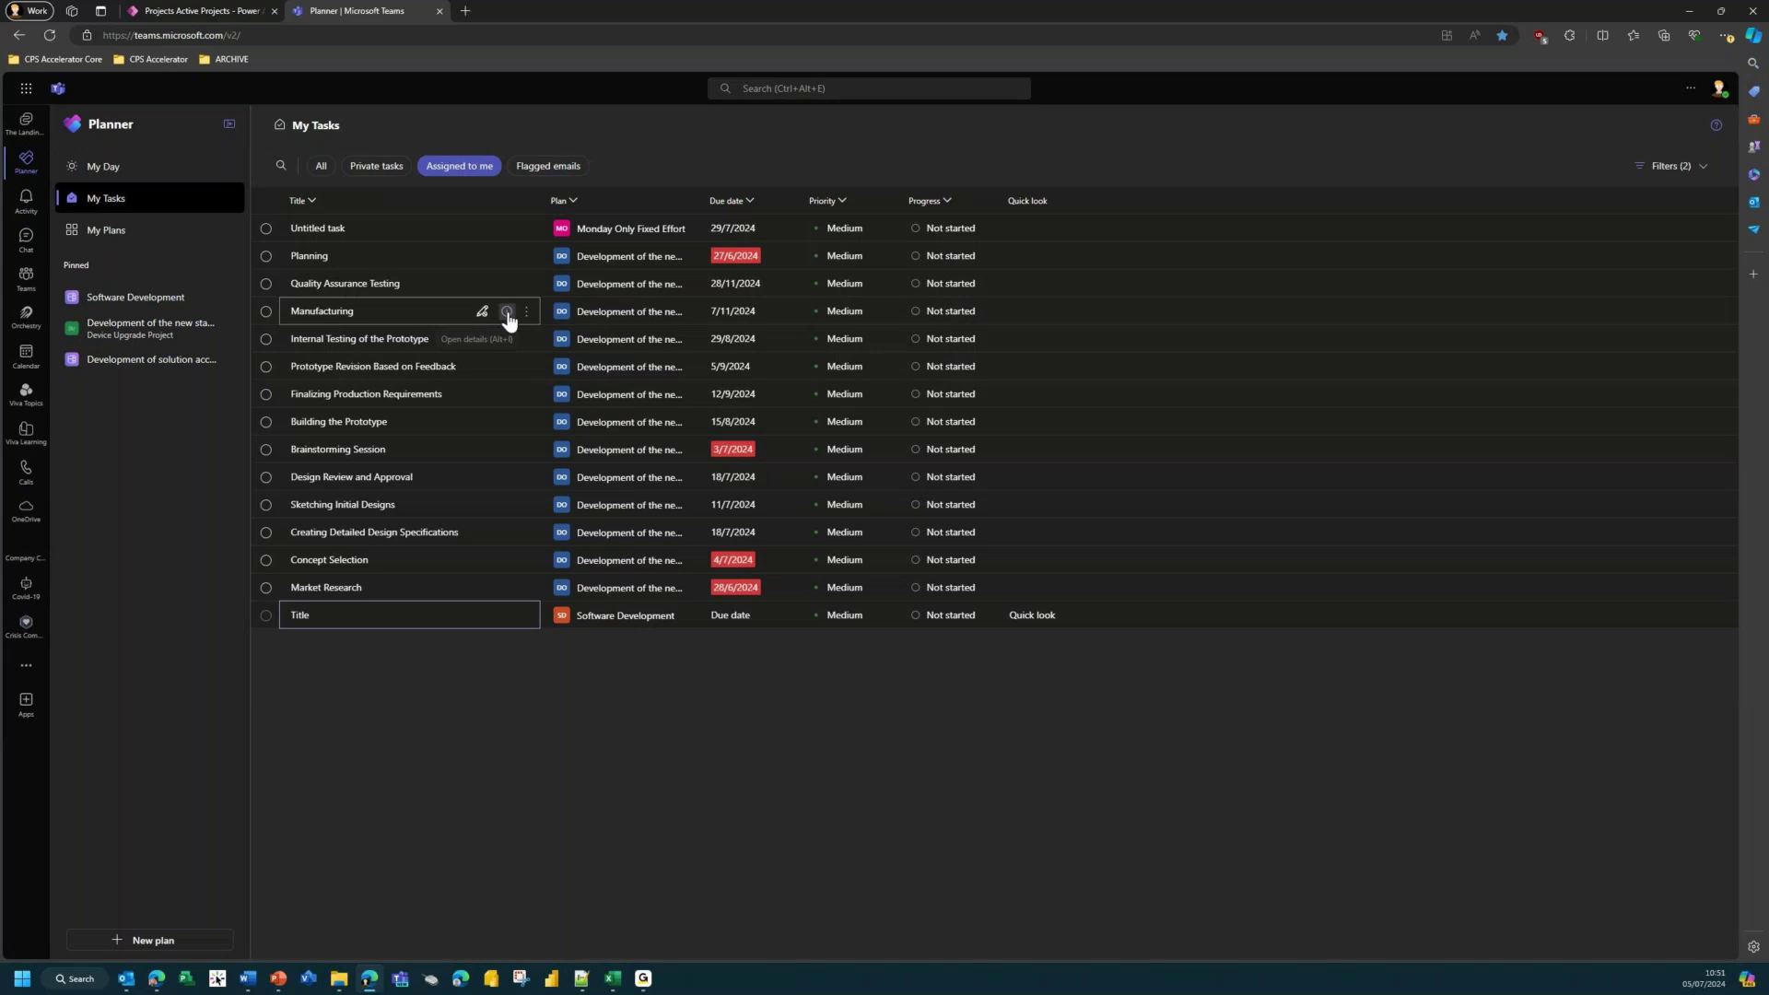
Examine the Manufacturing task's details, including its creation information and the available progress choices, and close them
click(508, 312)
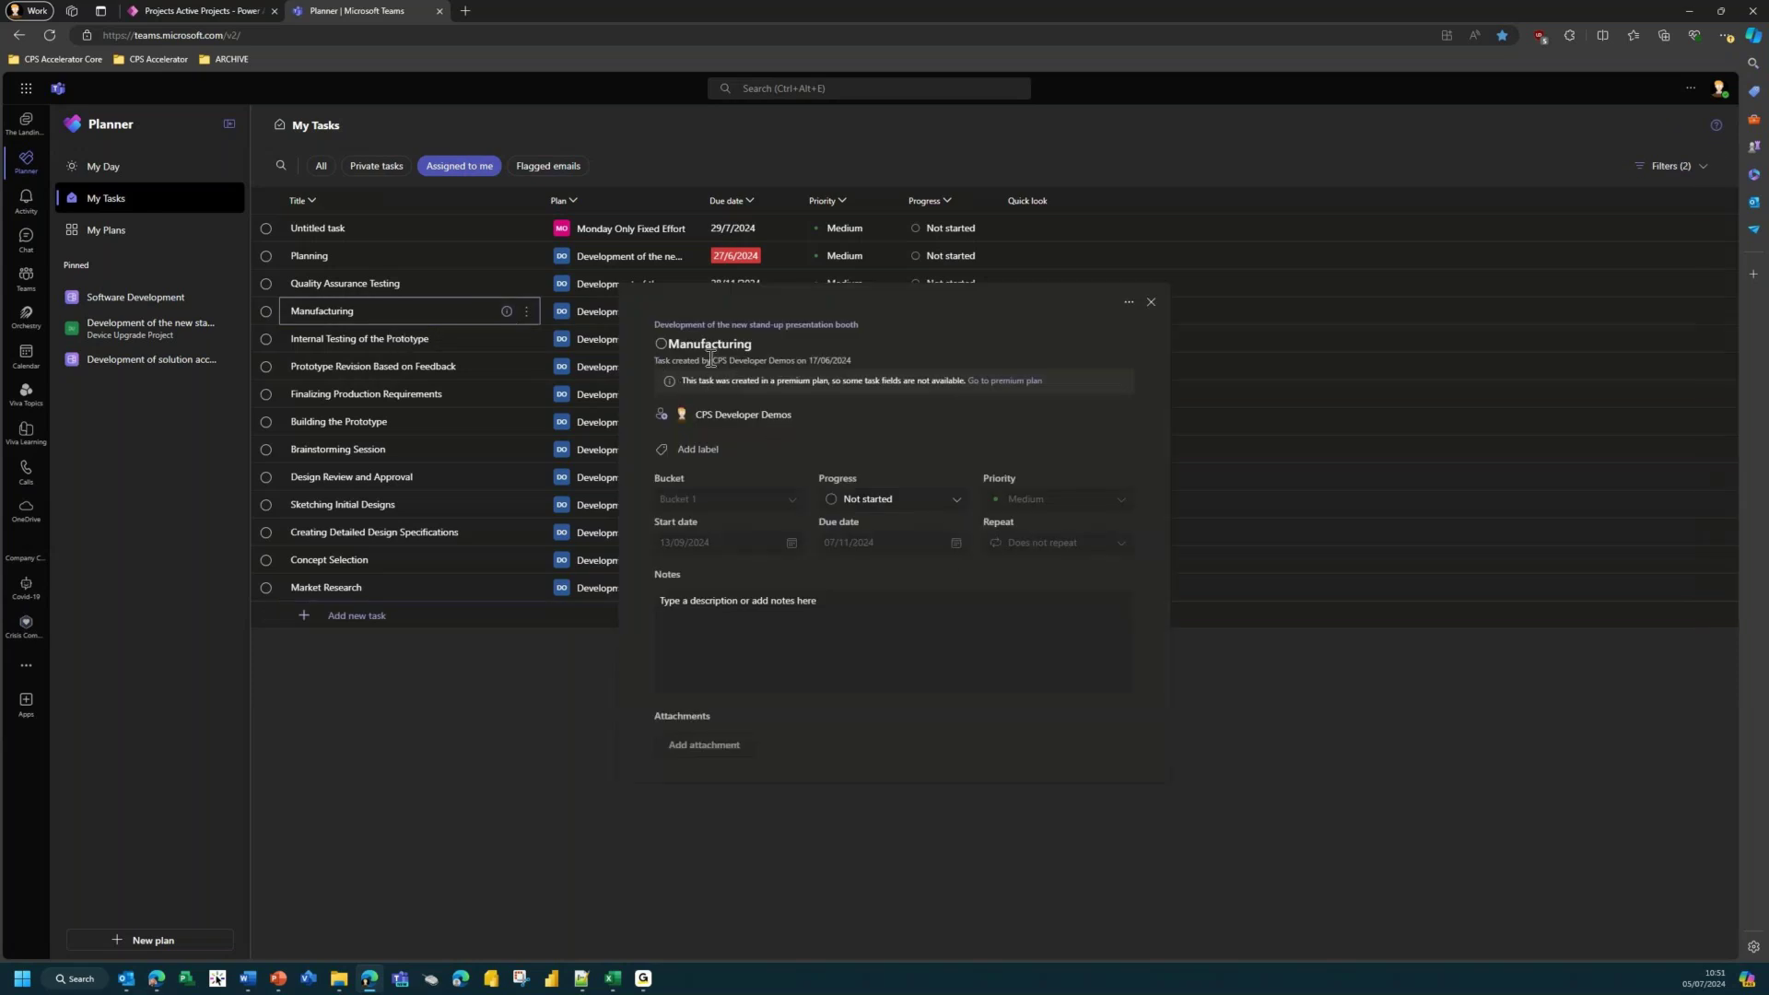
drag(714, 362, 865, 361)
click(829, 433)
click(955, 499)
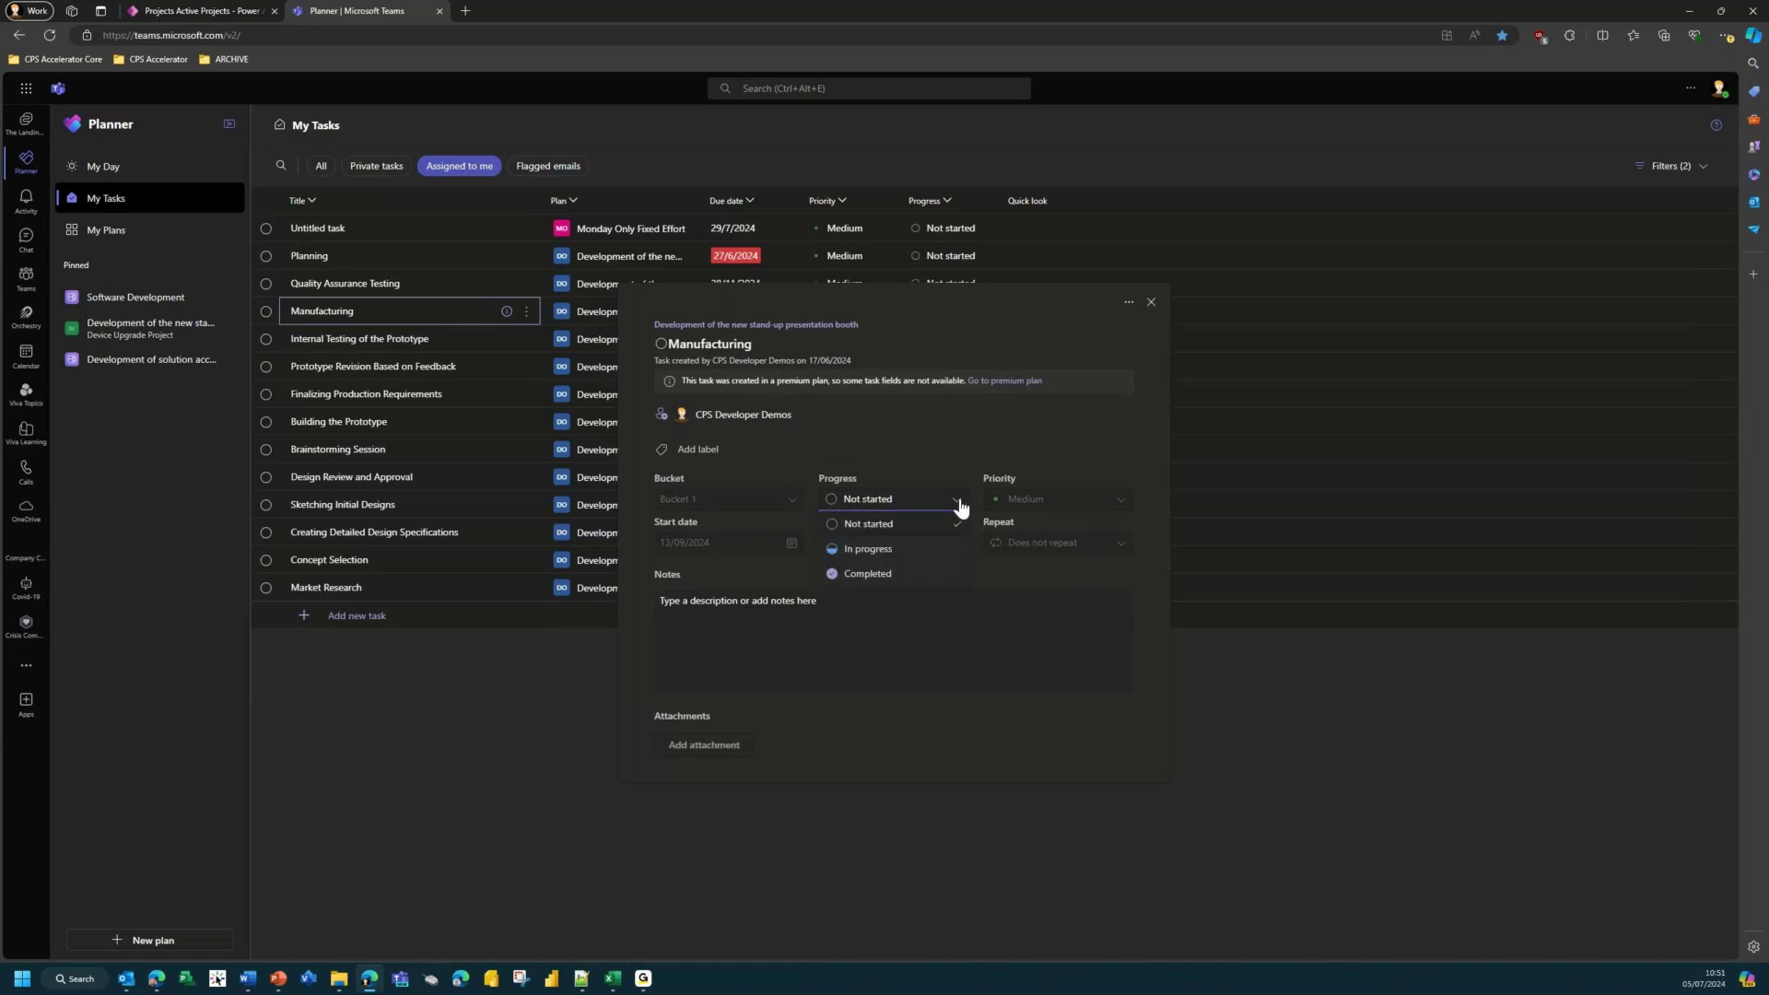
click(943, 430)
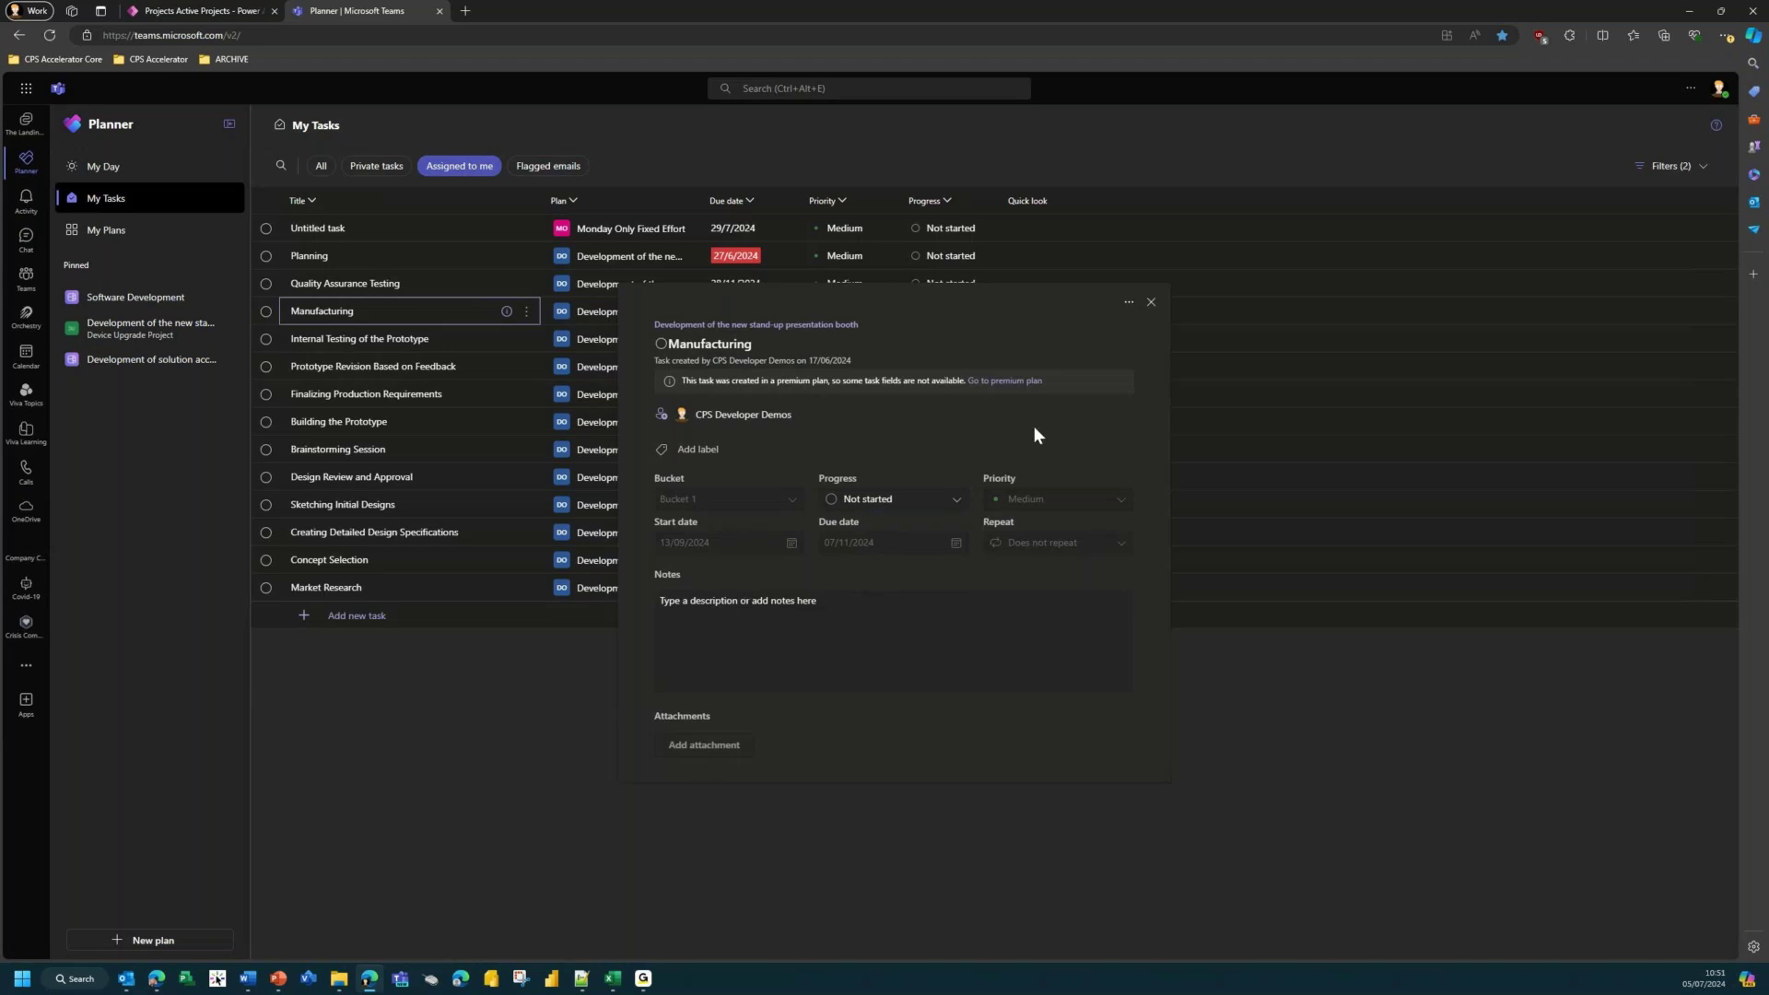
click(1152, 305)
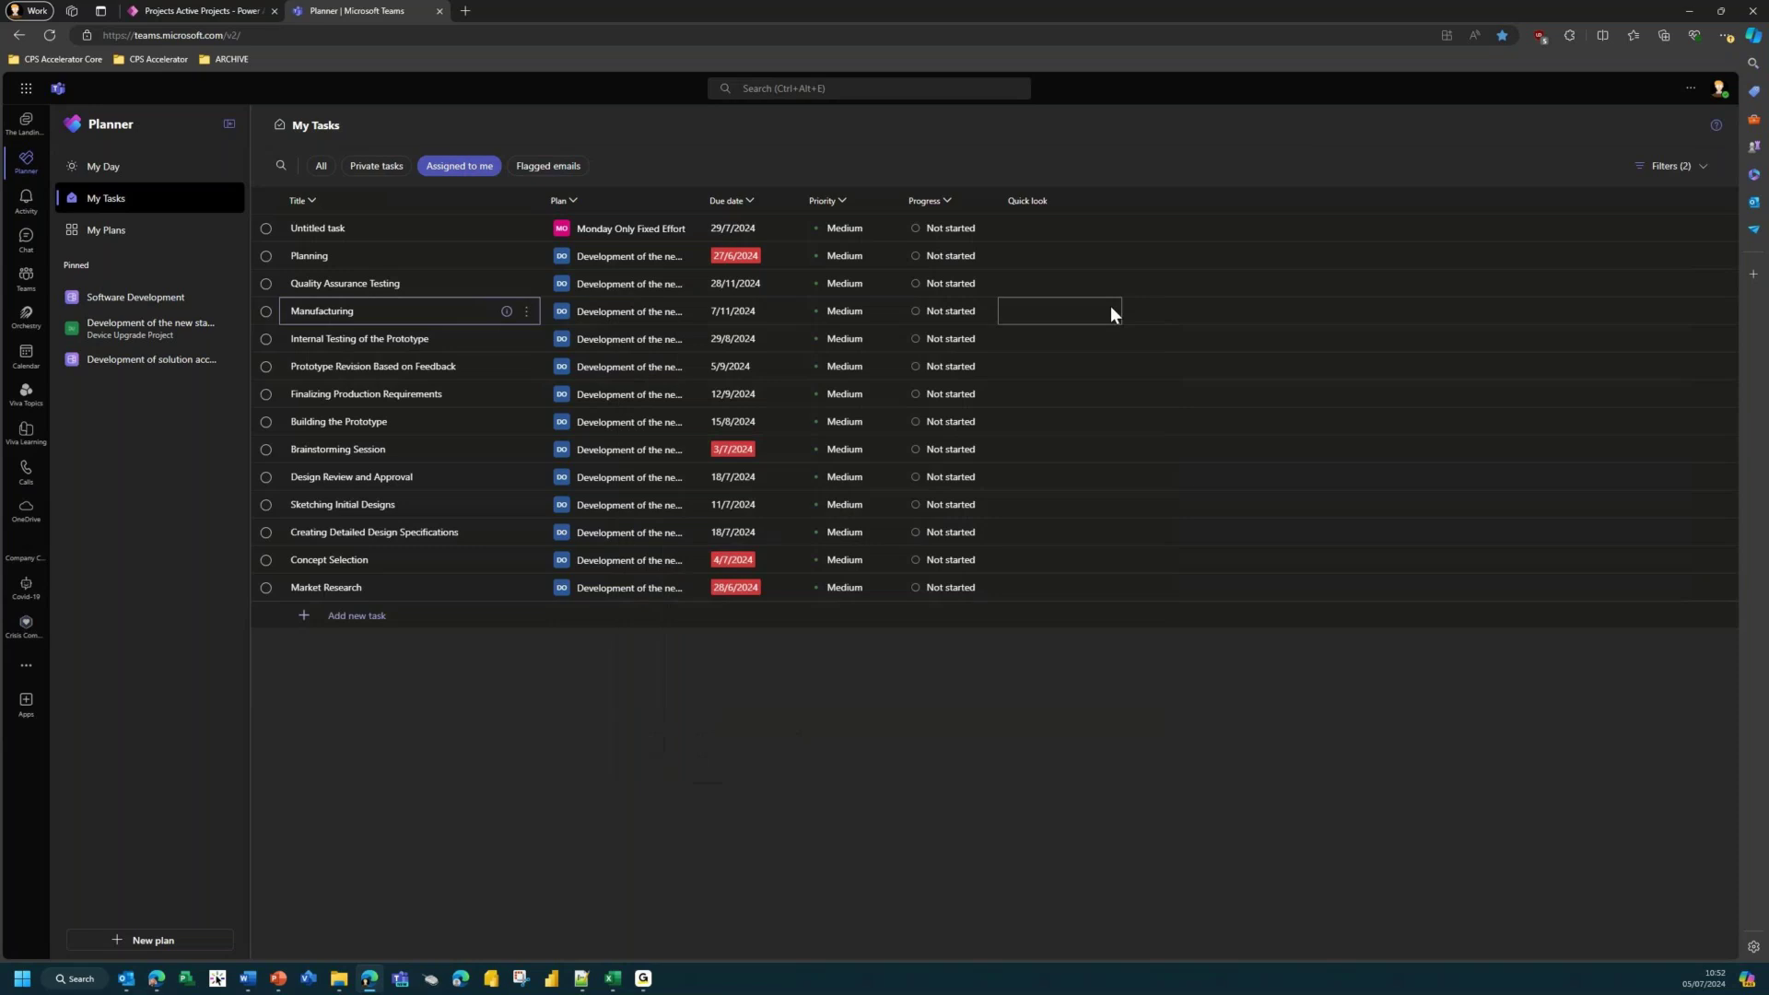
Check the Manufacturing task's options and mark the task as complete
click(529, 312)
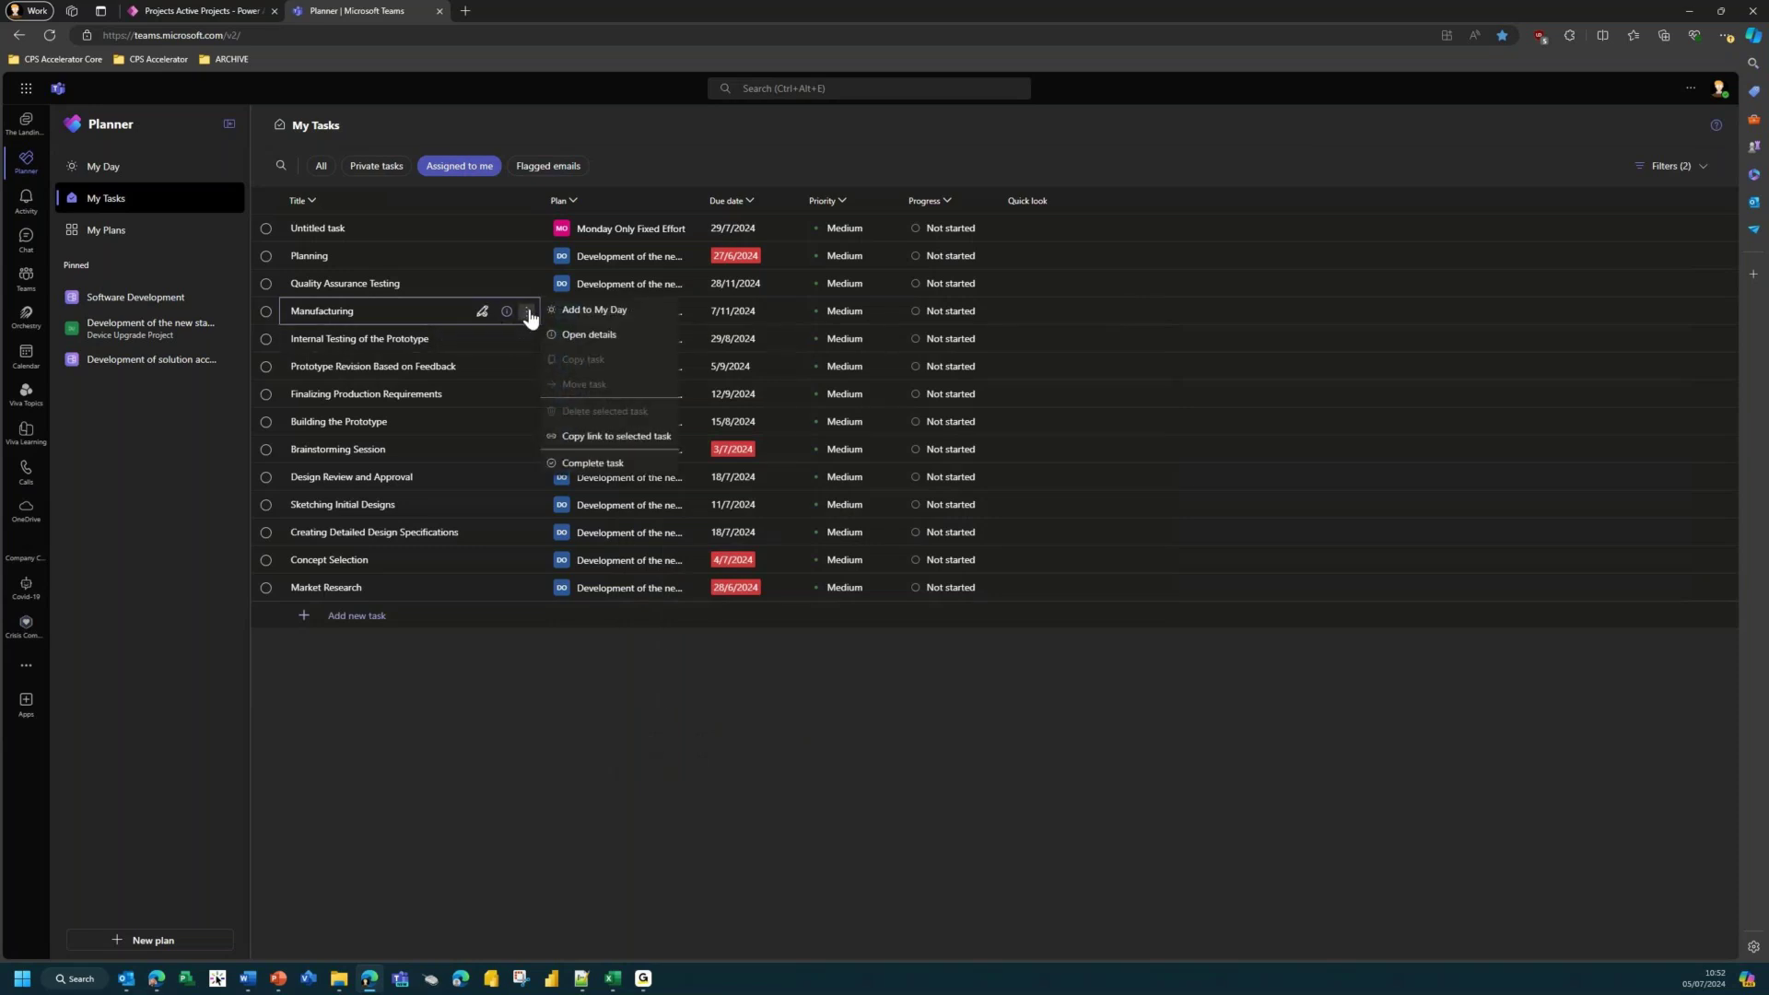
click(416, 318)
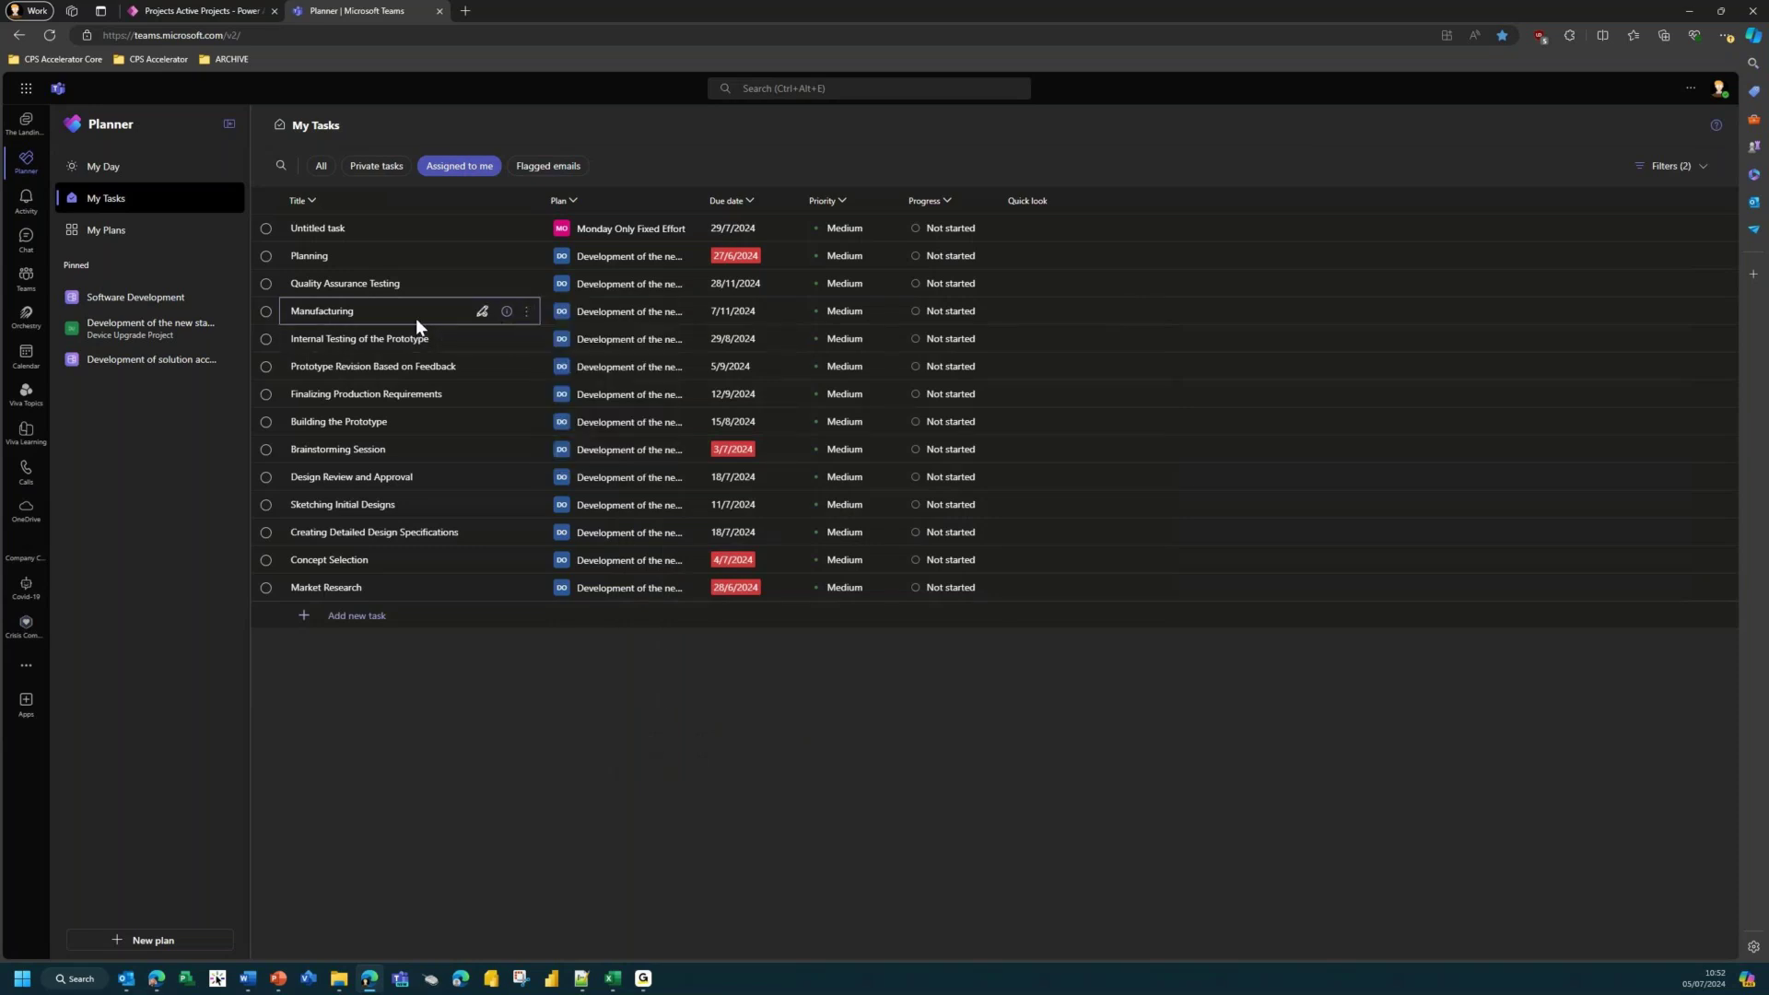
click(267, 313)
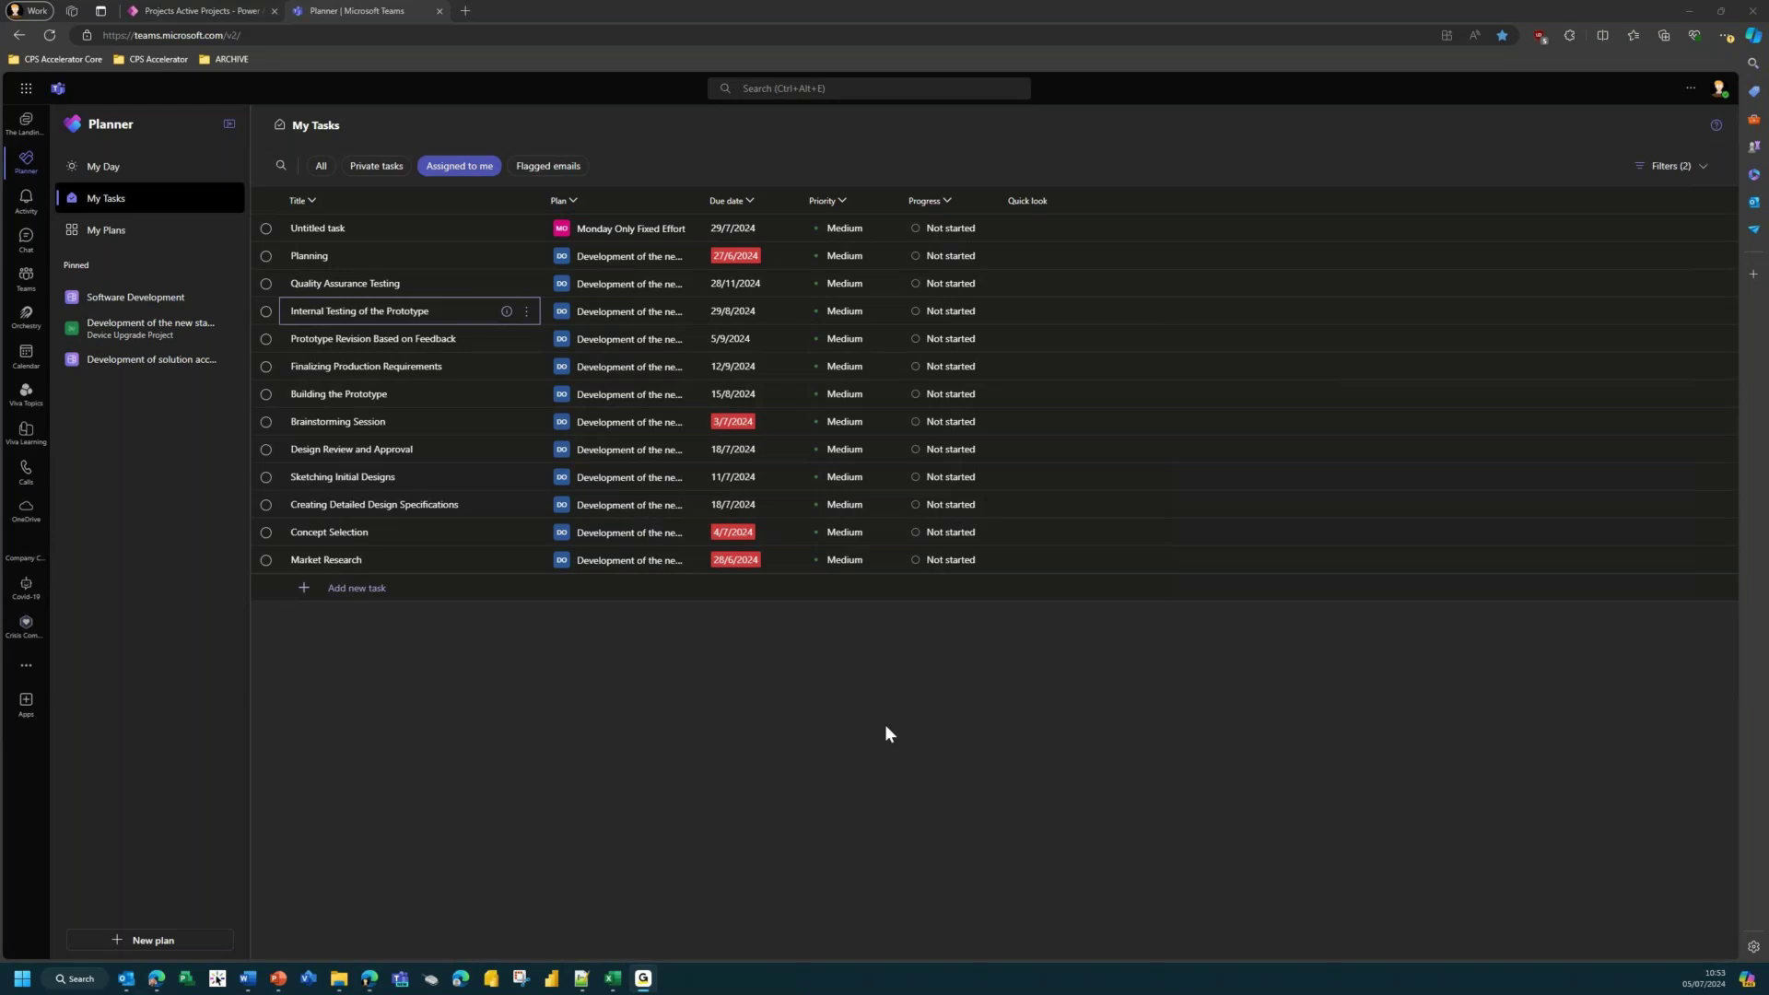
Browse My Plans by Shared, Personal, Pinned and My Teams, and return to the Recent plans
click(118, 233)
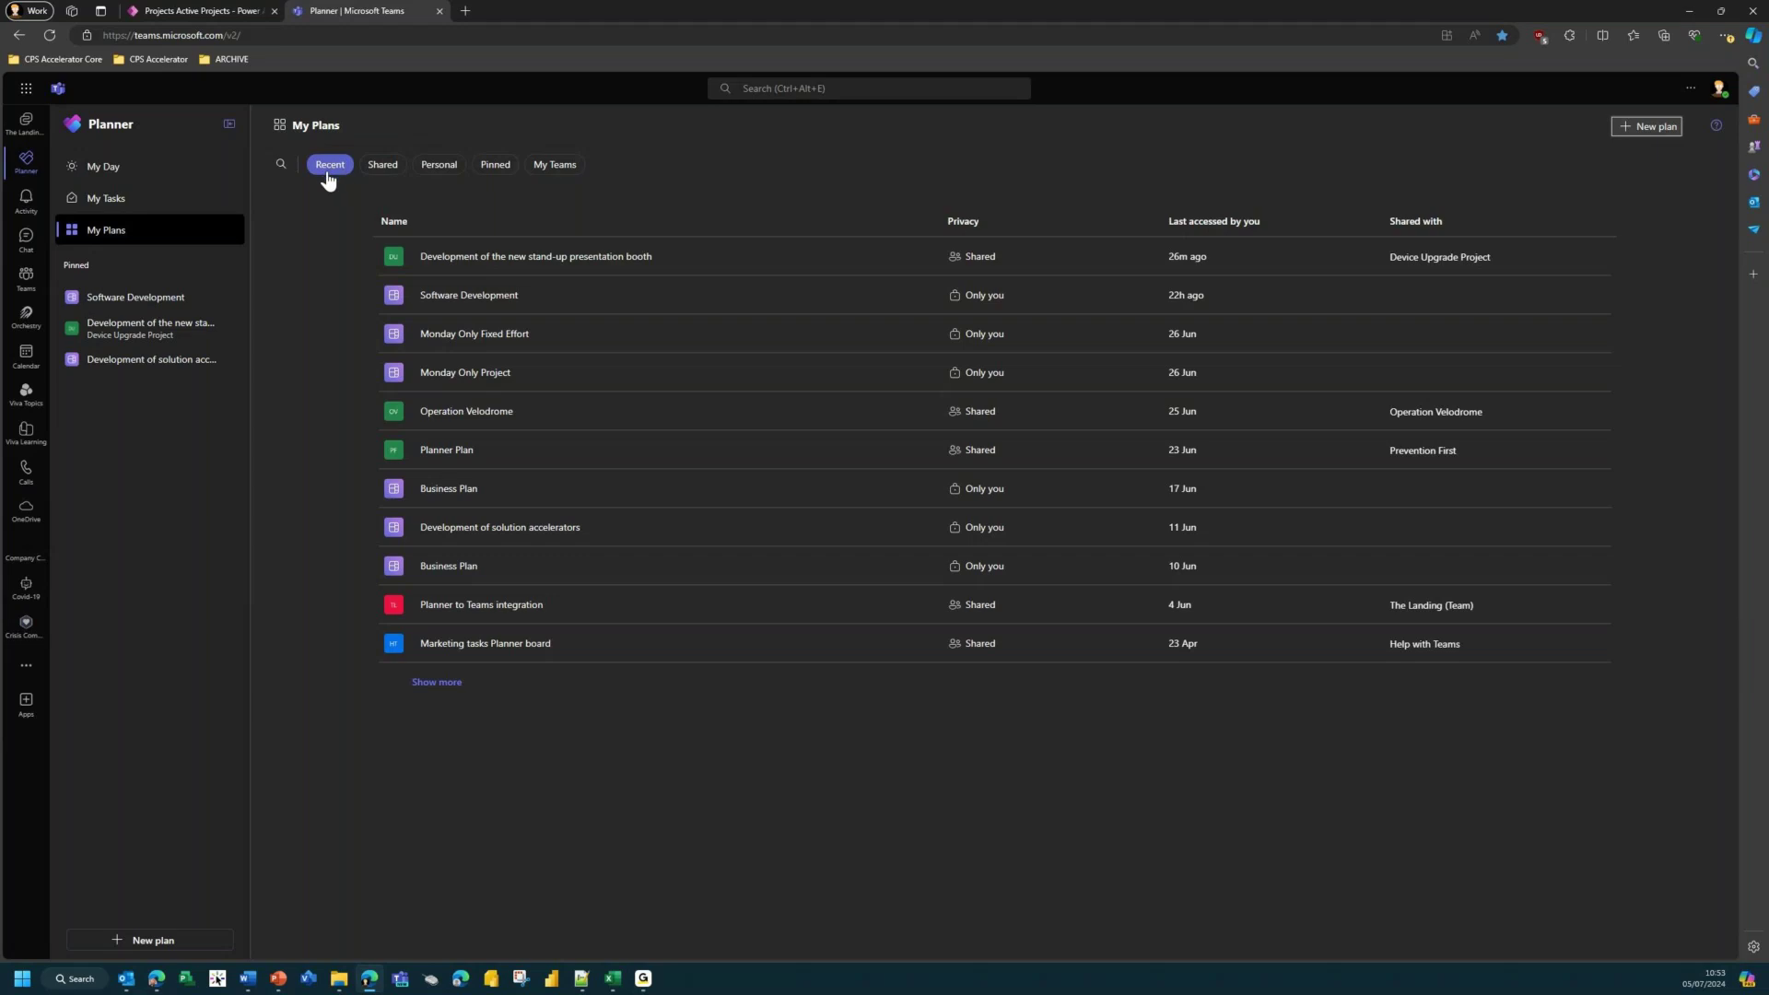
click(391, 178)
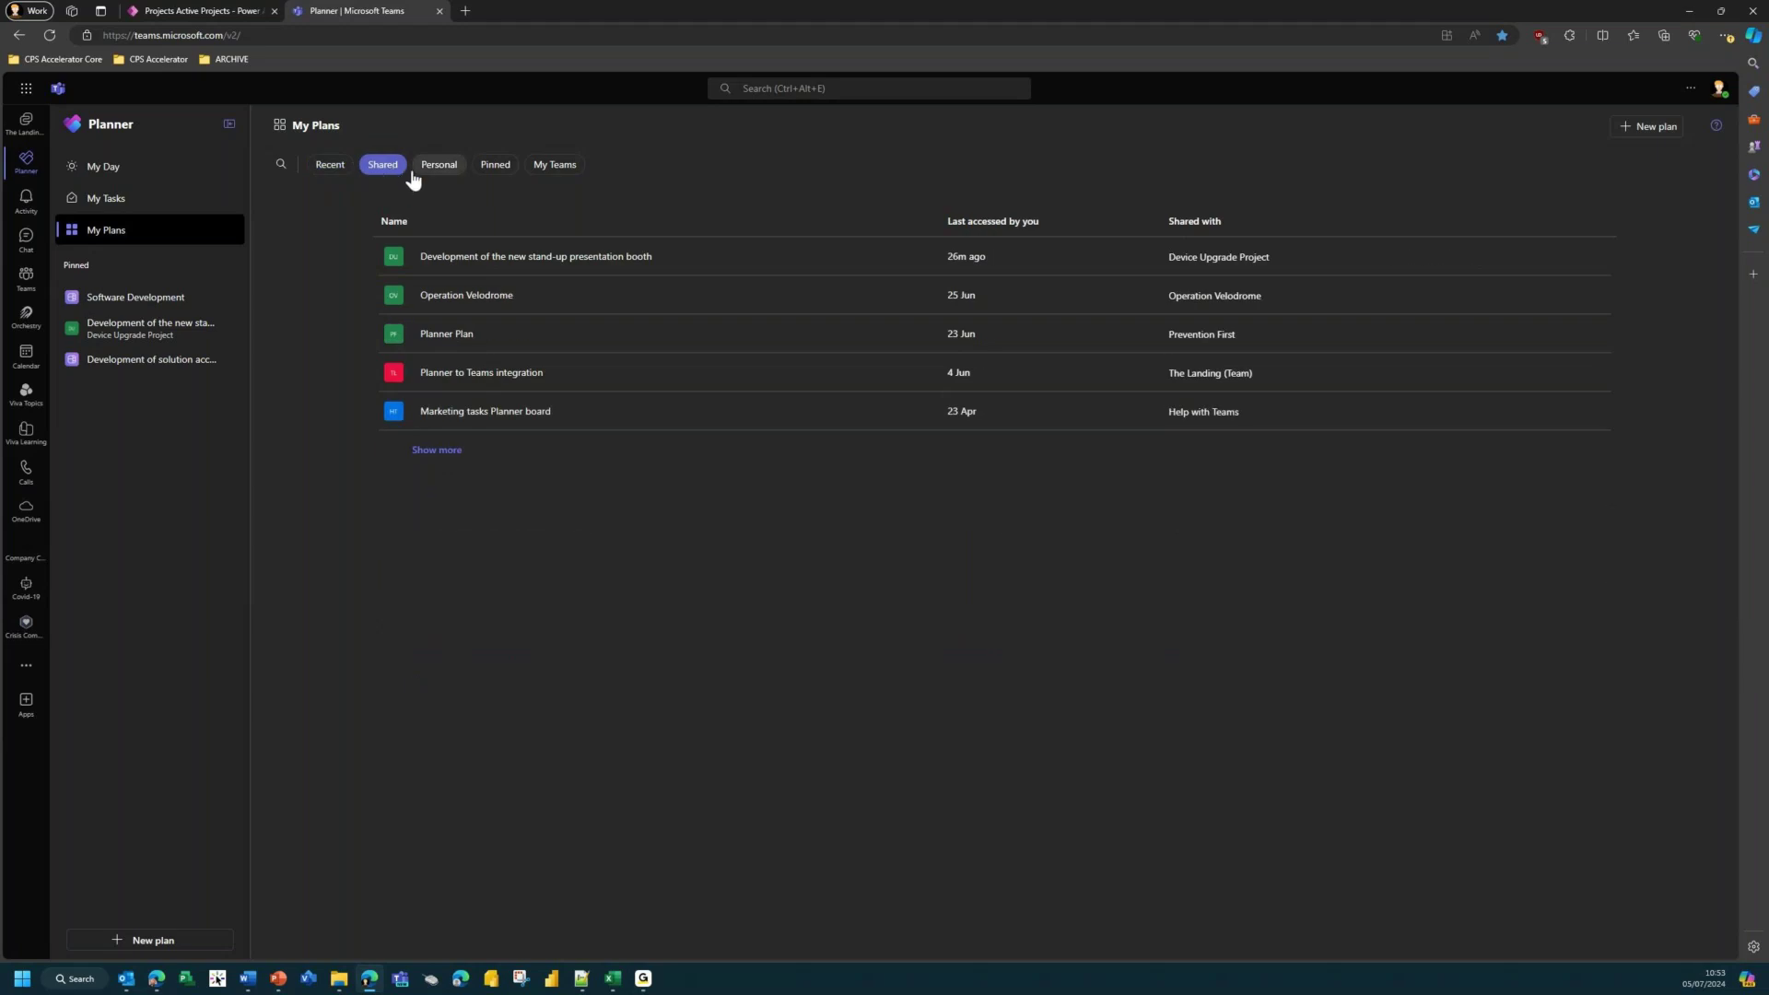
click(435, 168)
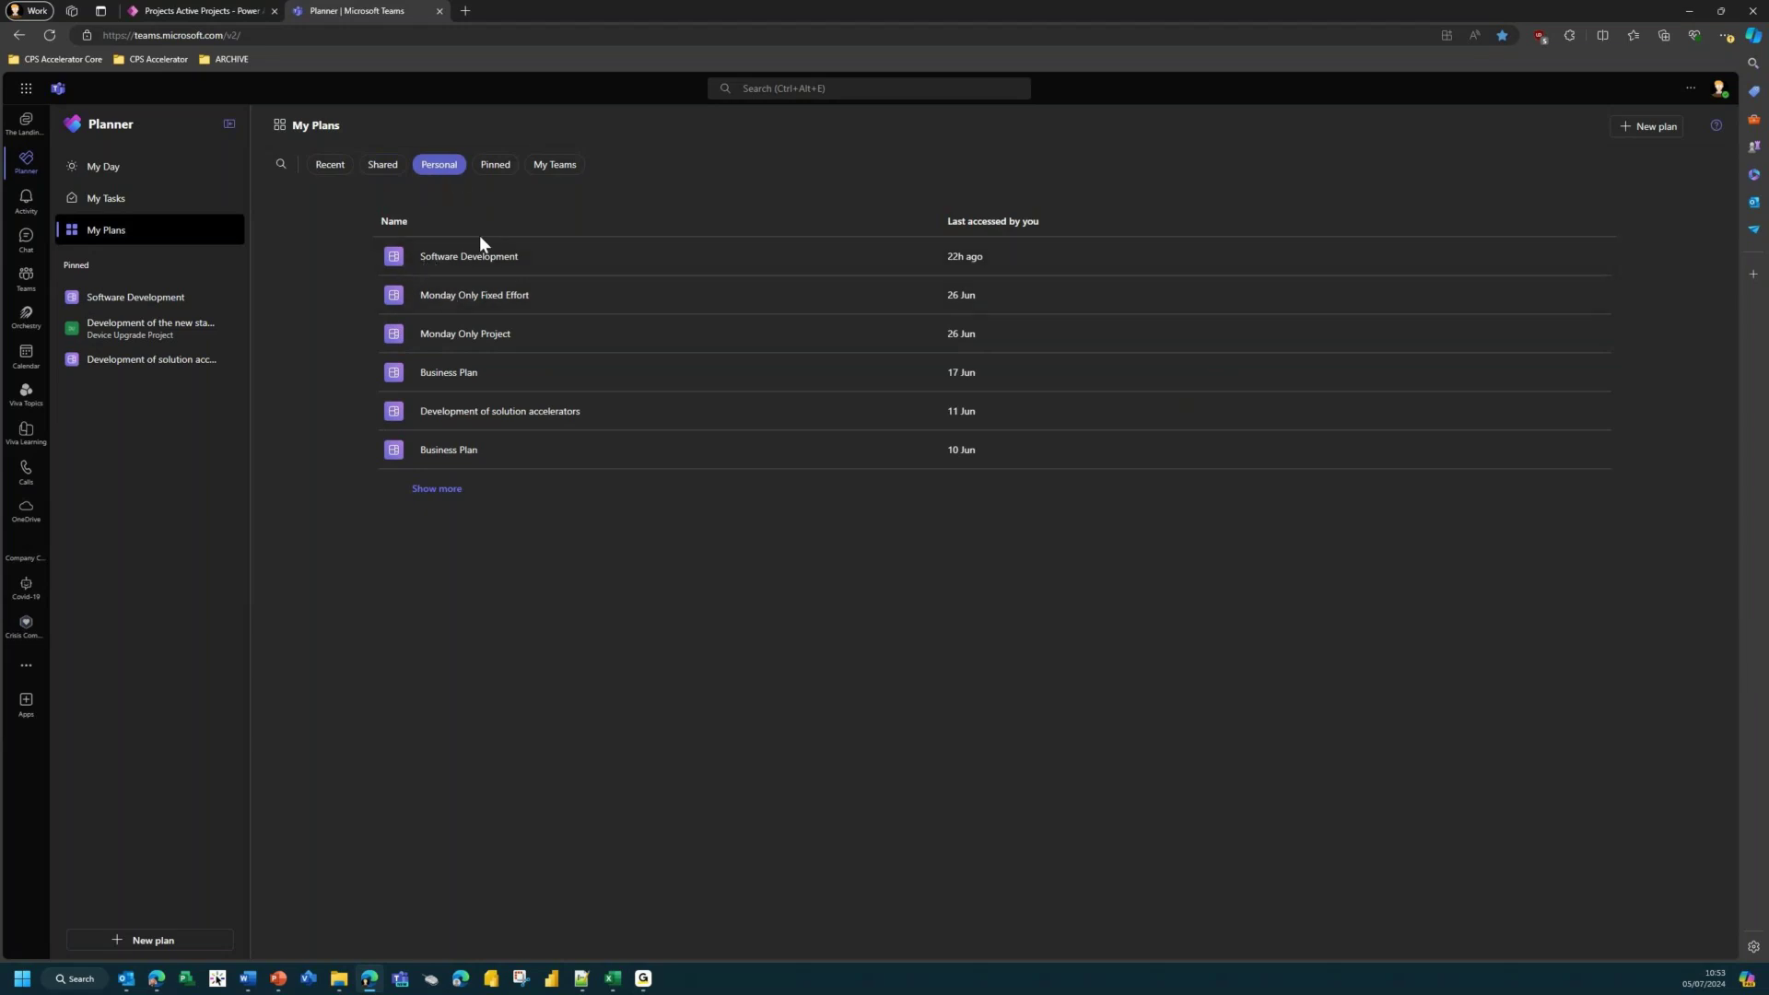
click(502, 171)
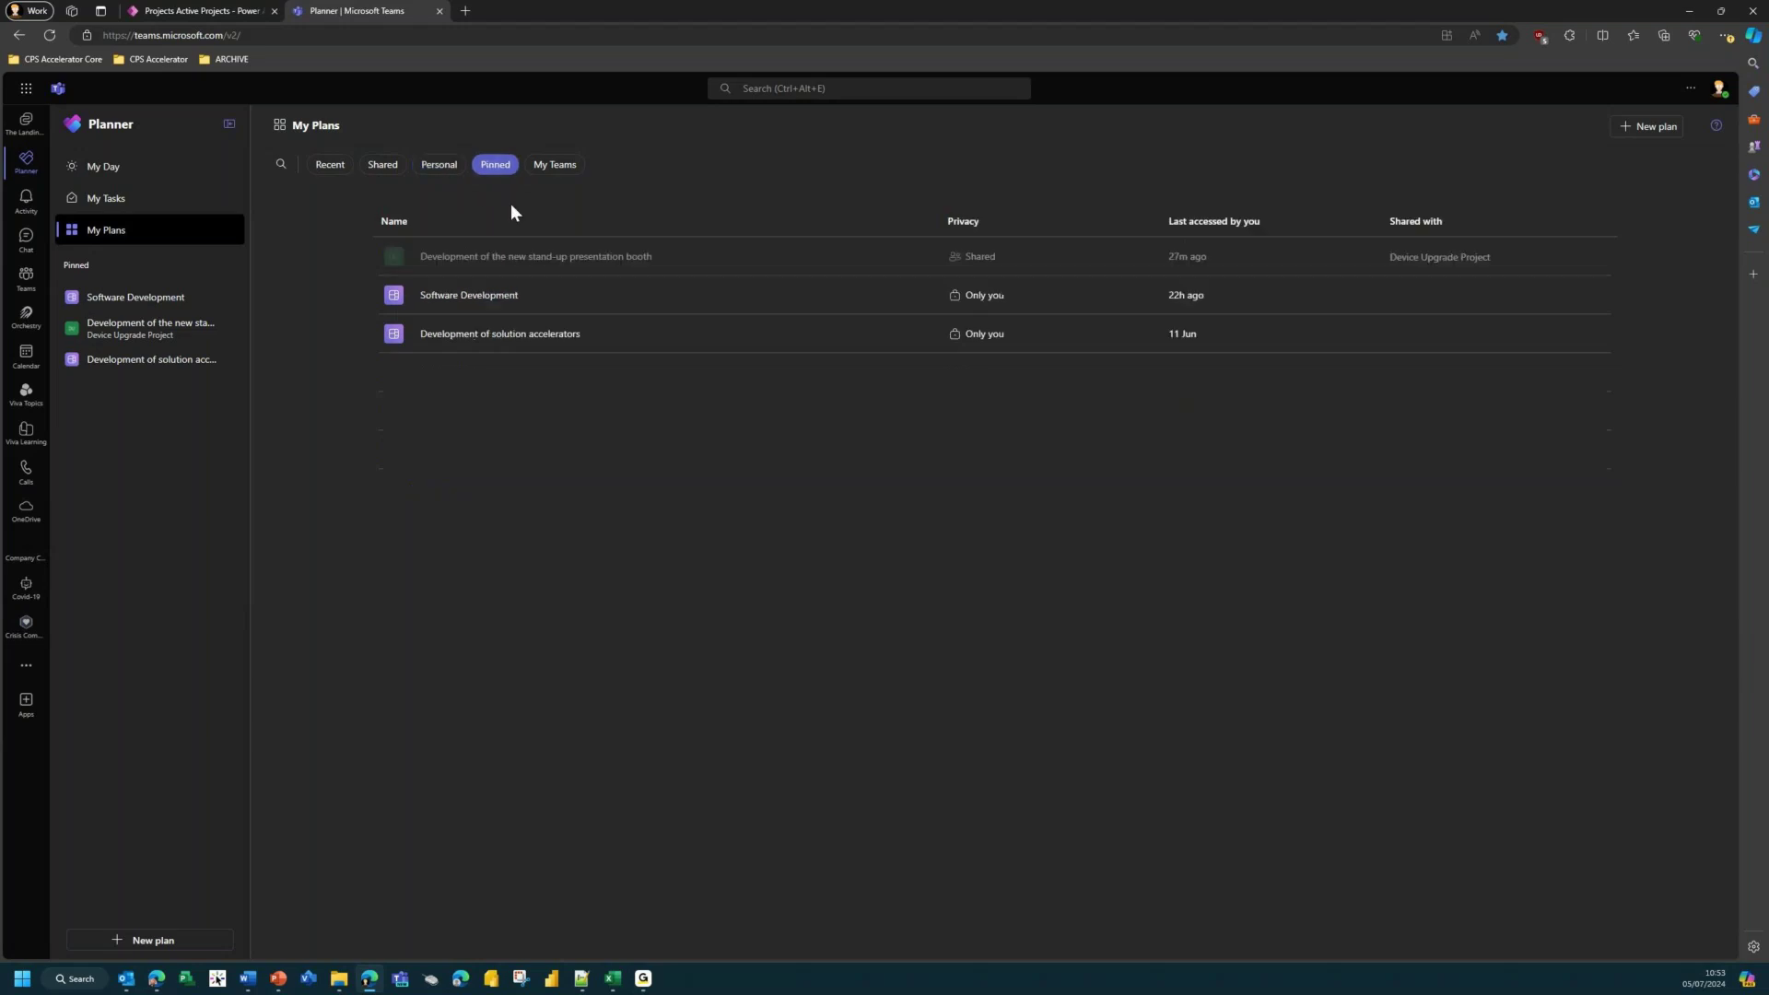
click(559, 170)
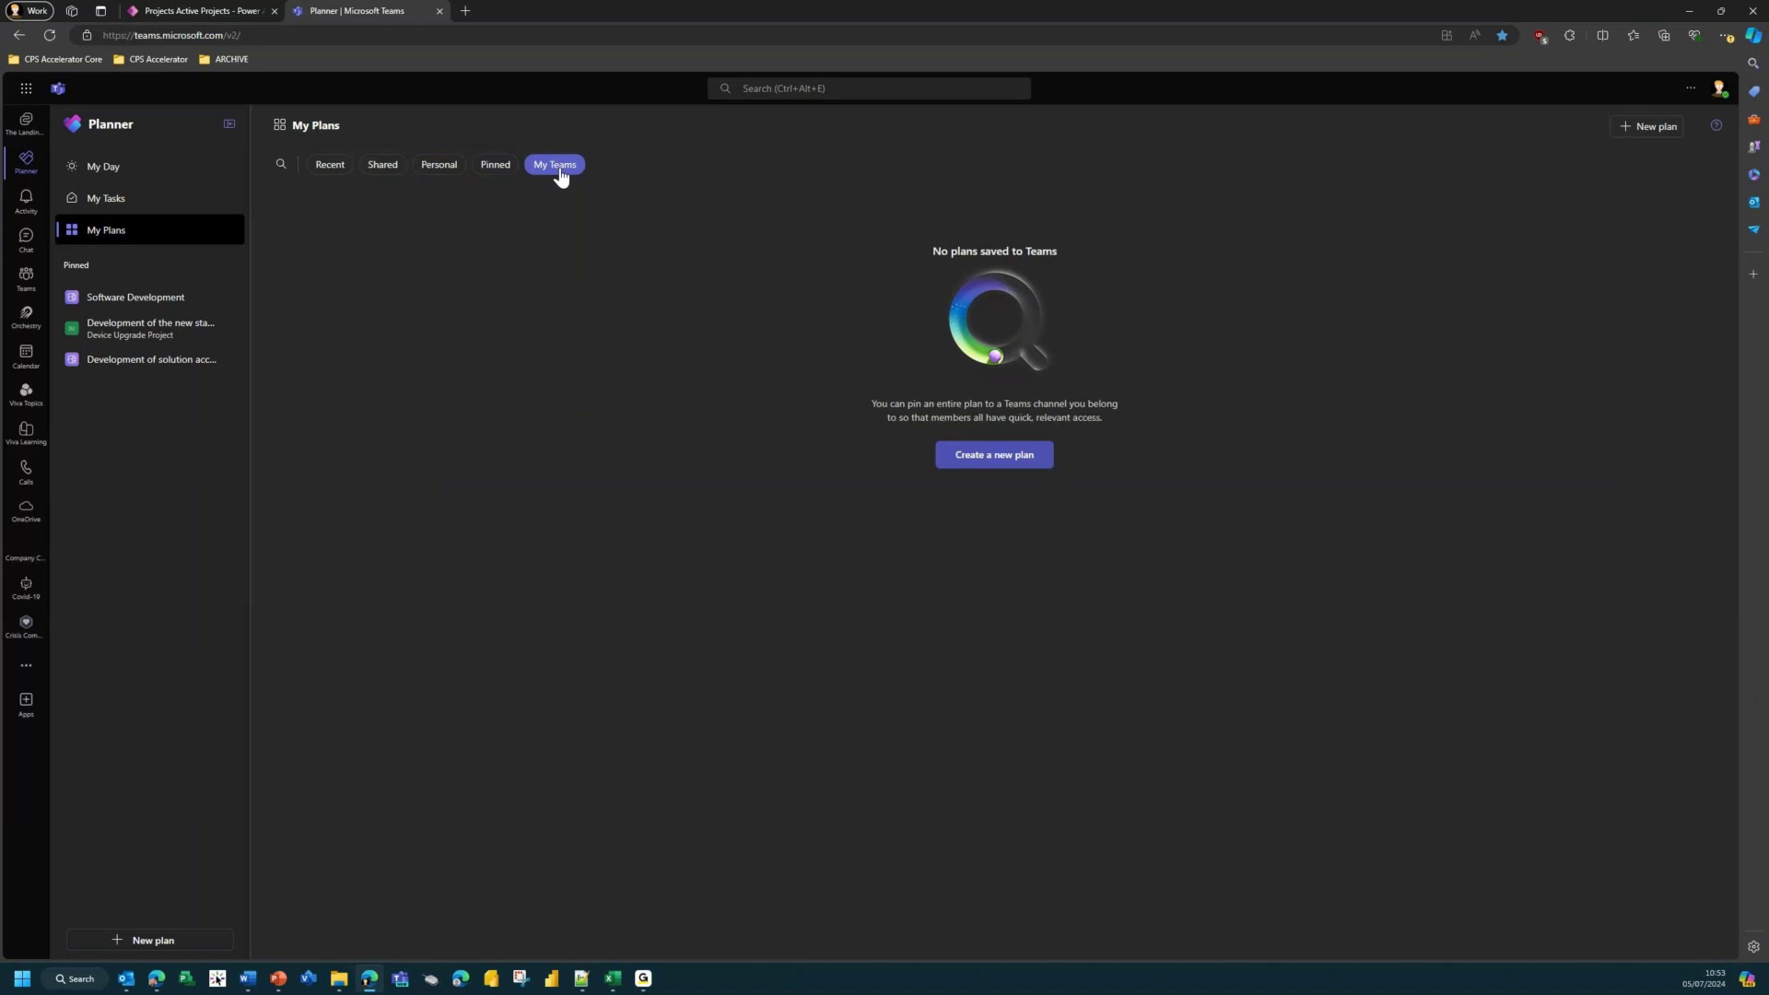
click(329, 168)
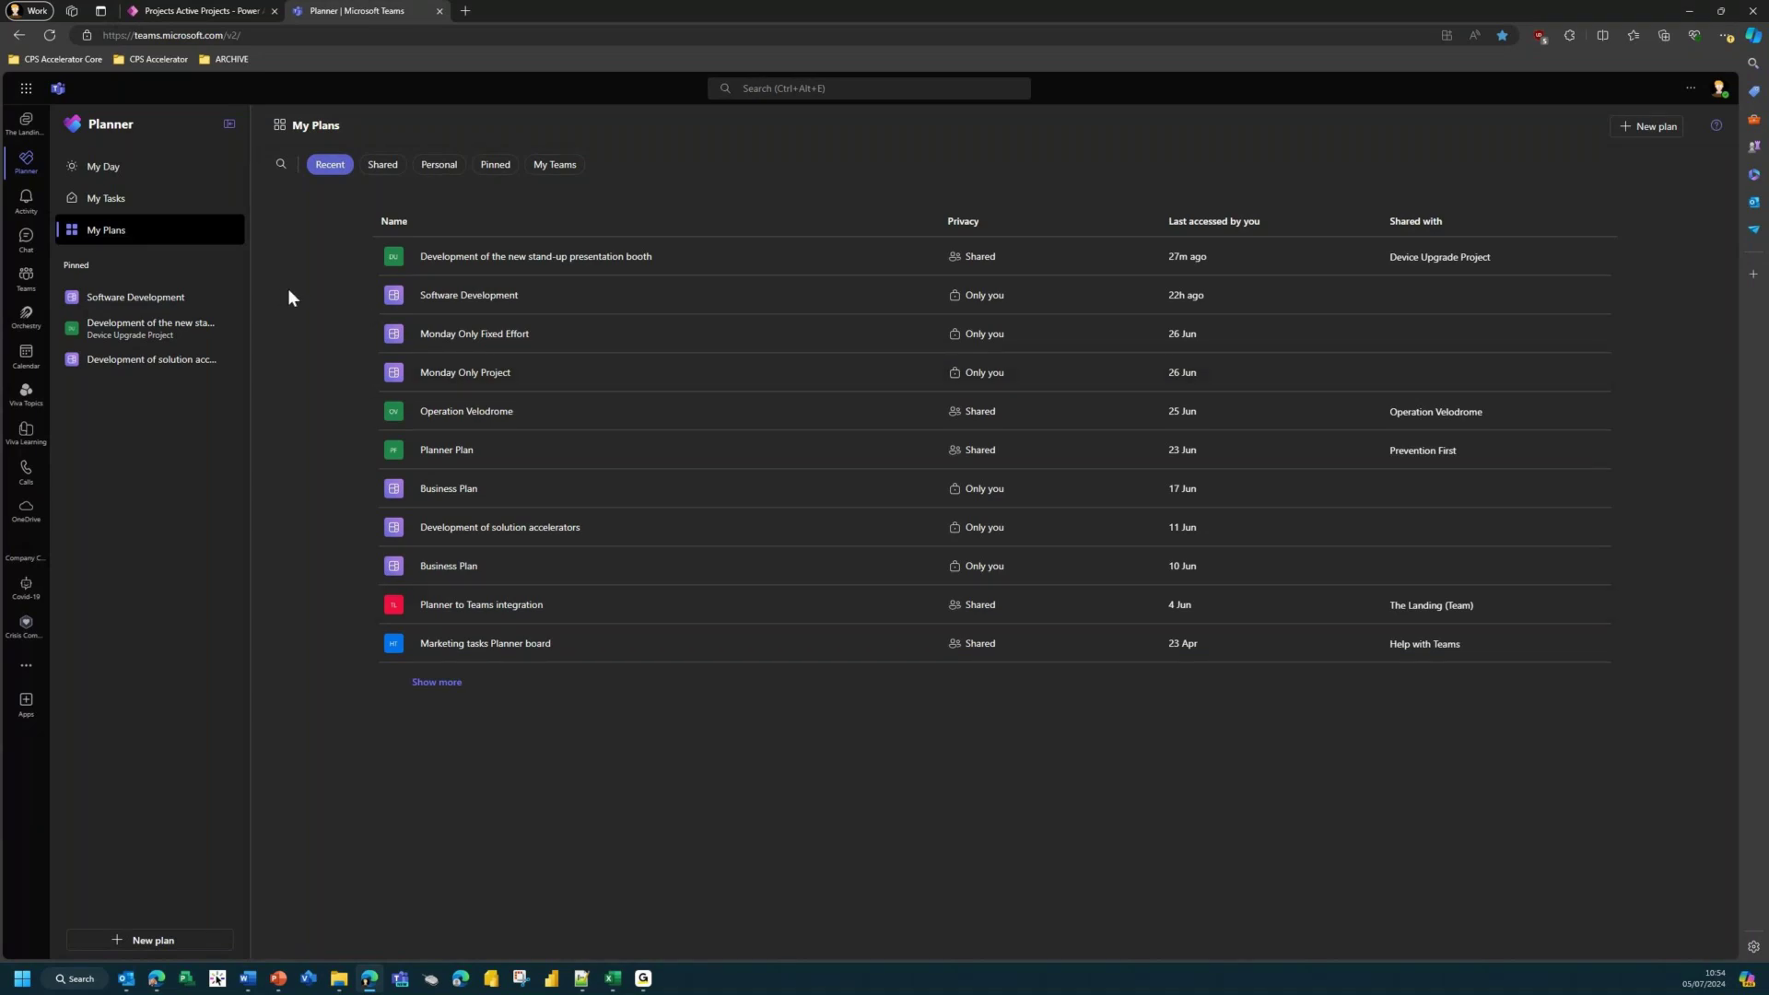
Switch to Project for the web, reload it, and view the personal sponsor view of projects before returning to Active Projects
click(225, 12)
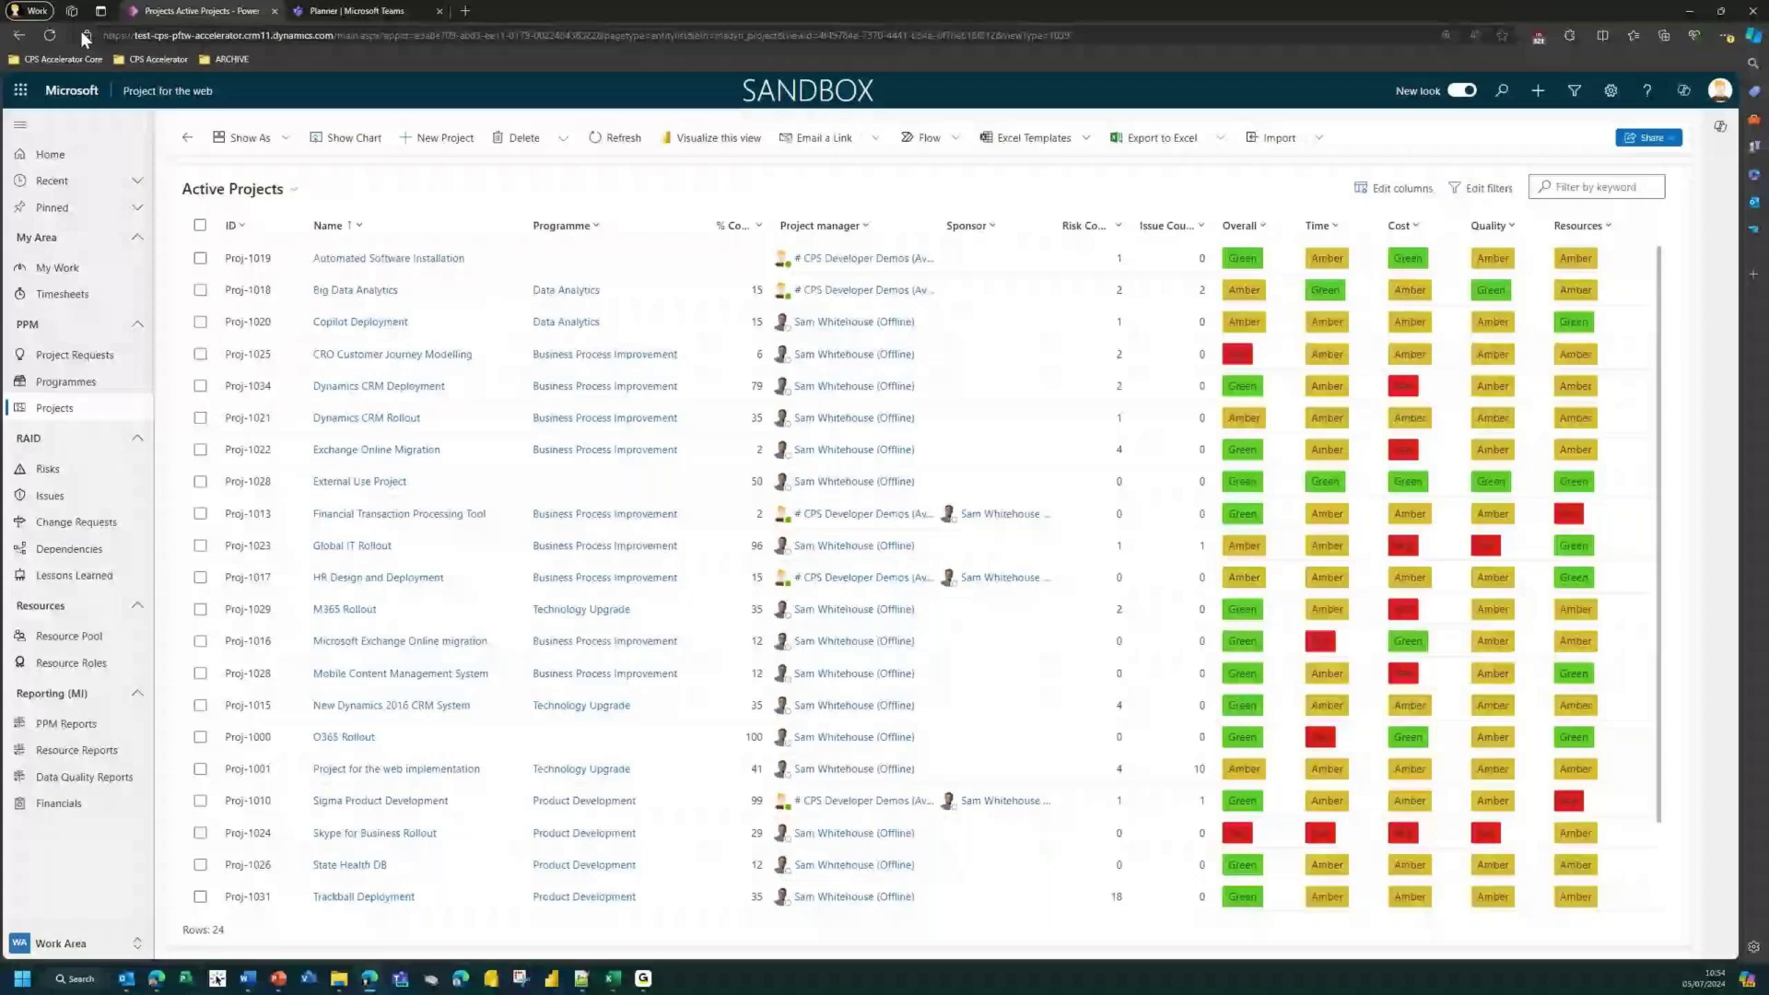
click(50, 35)
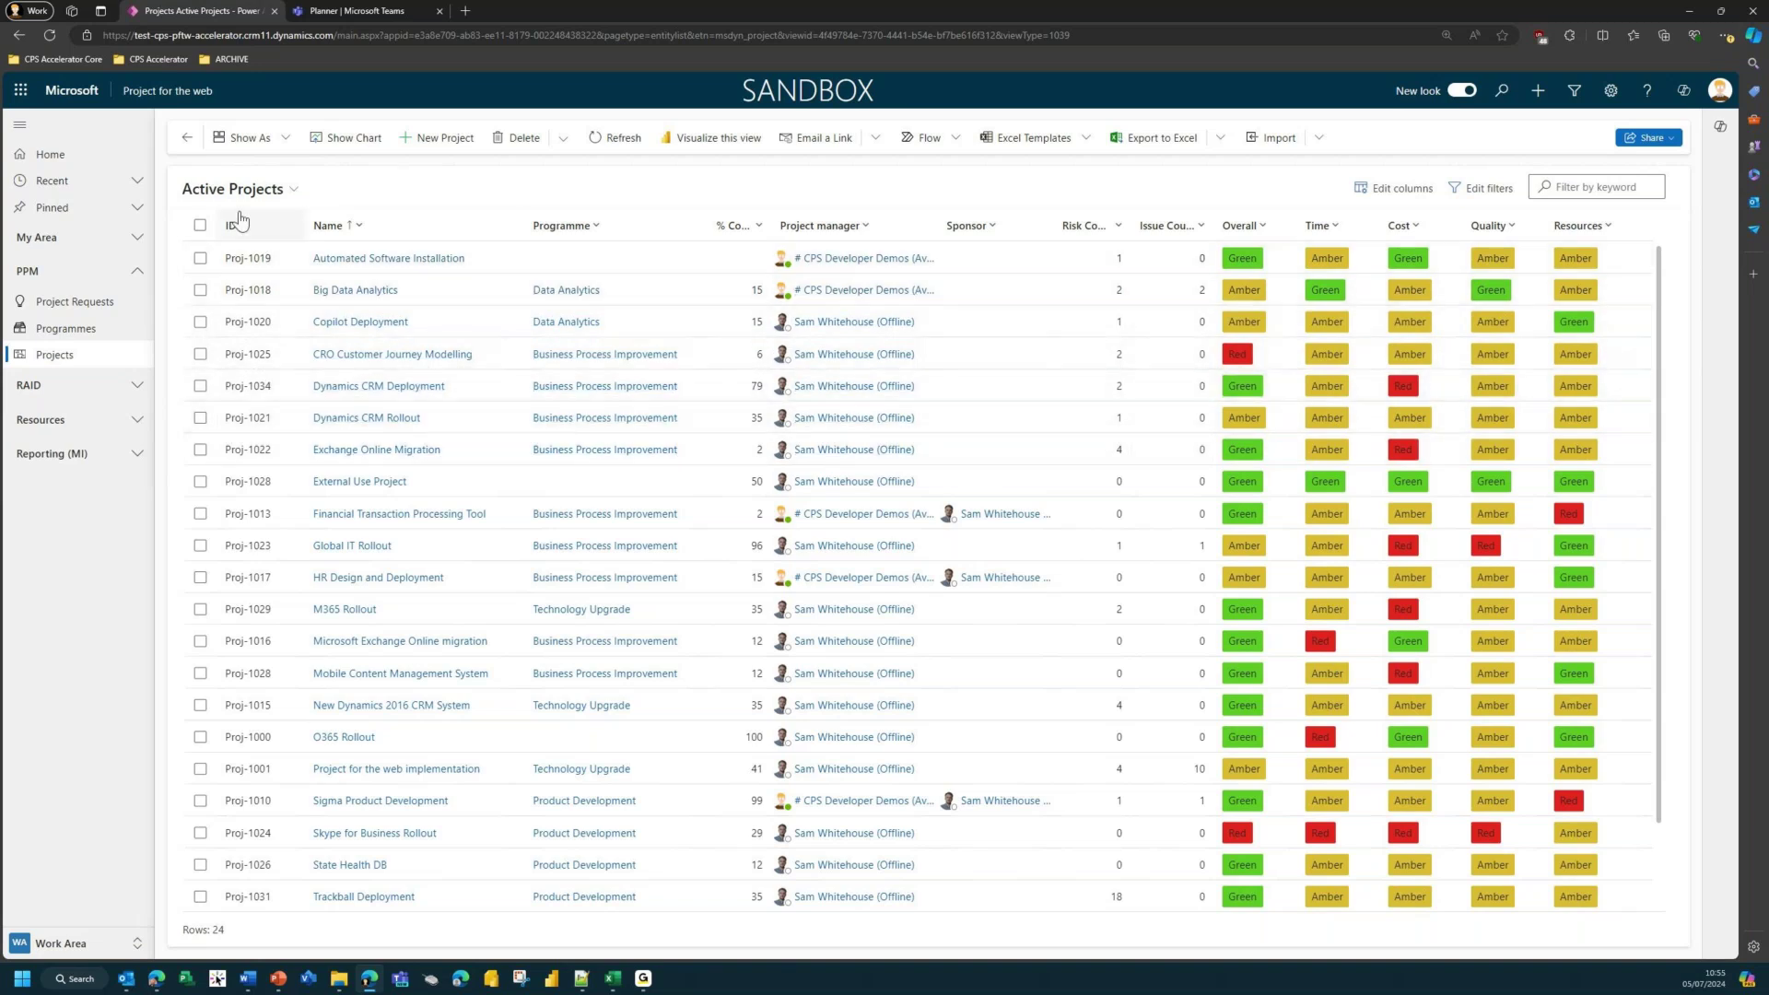
click(274, 193)
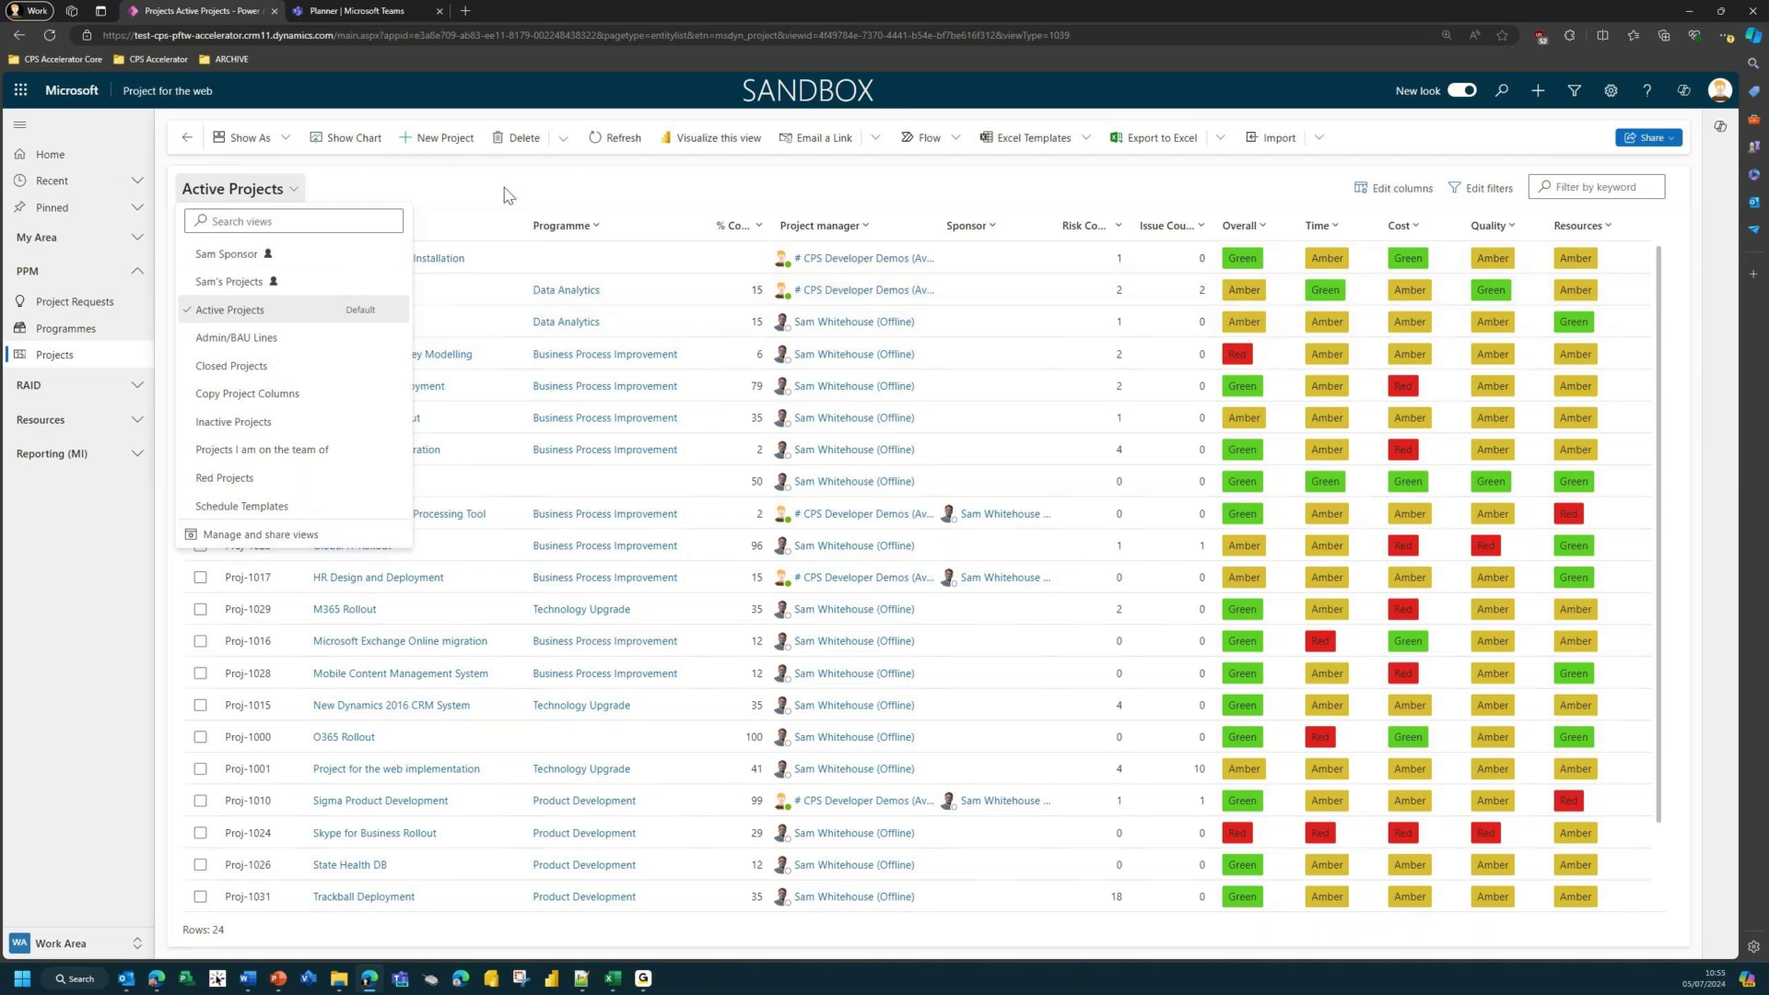
click(237, 262)
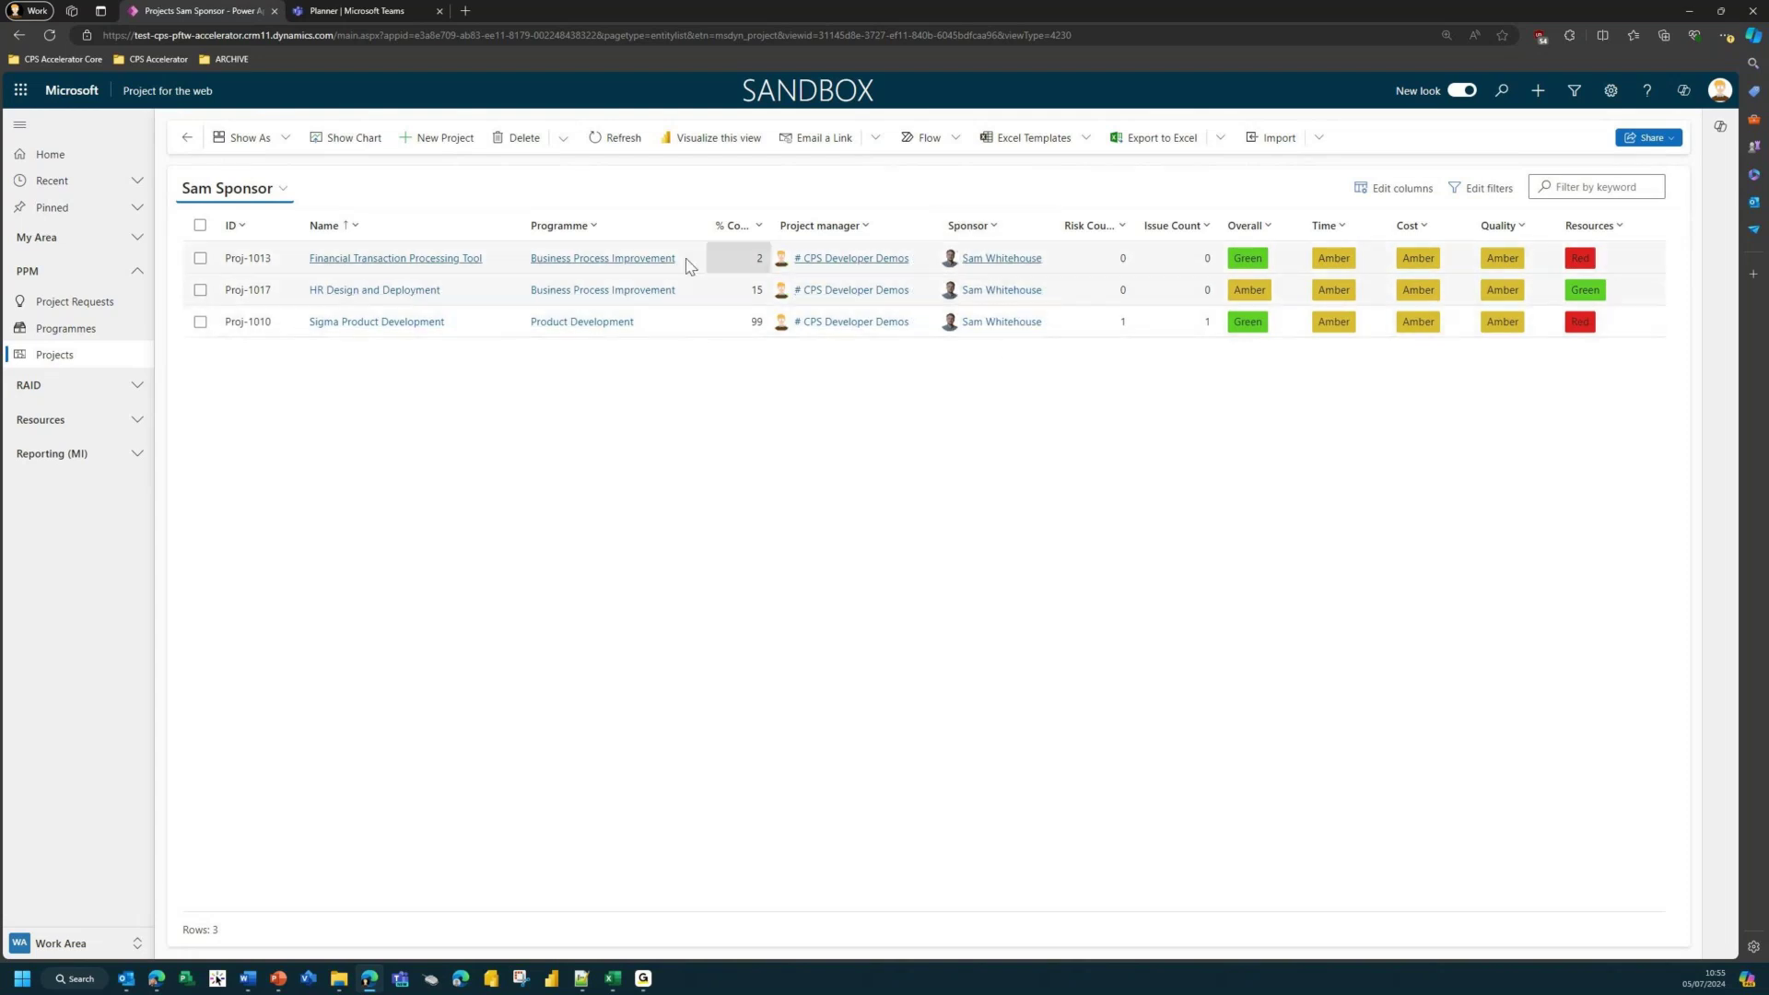
click(259, 195)
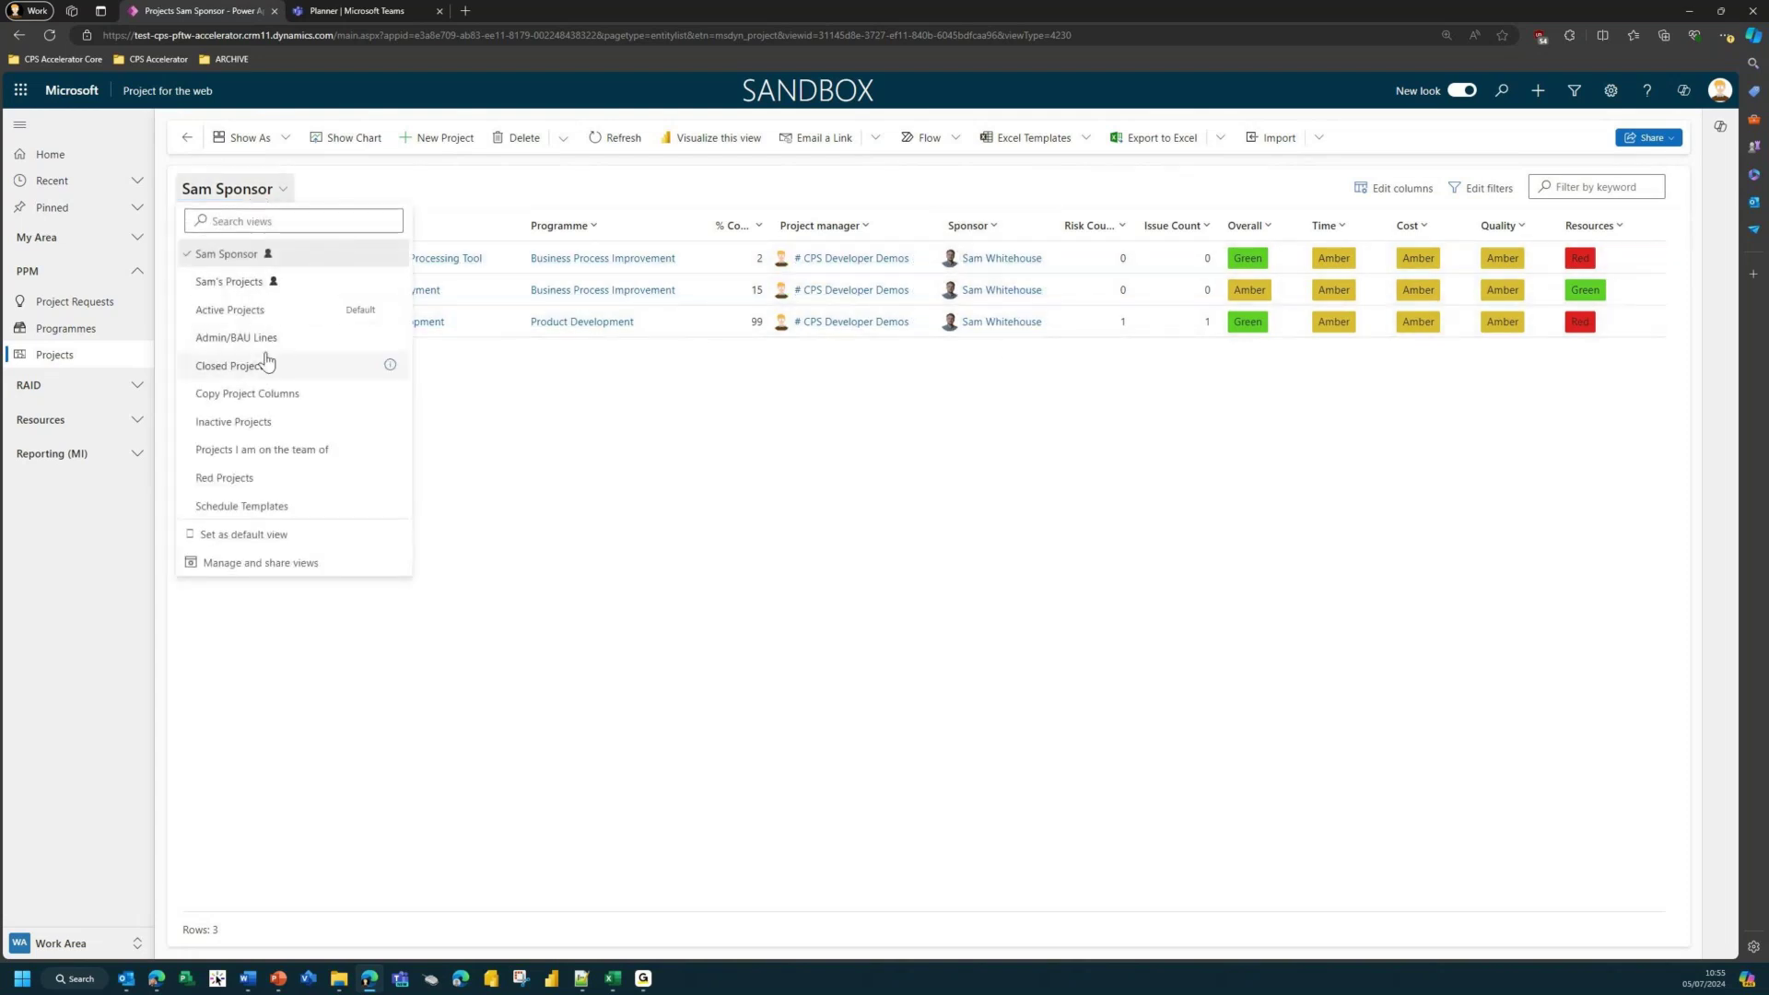
click(264, 309)
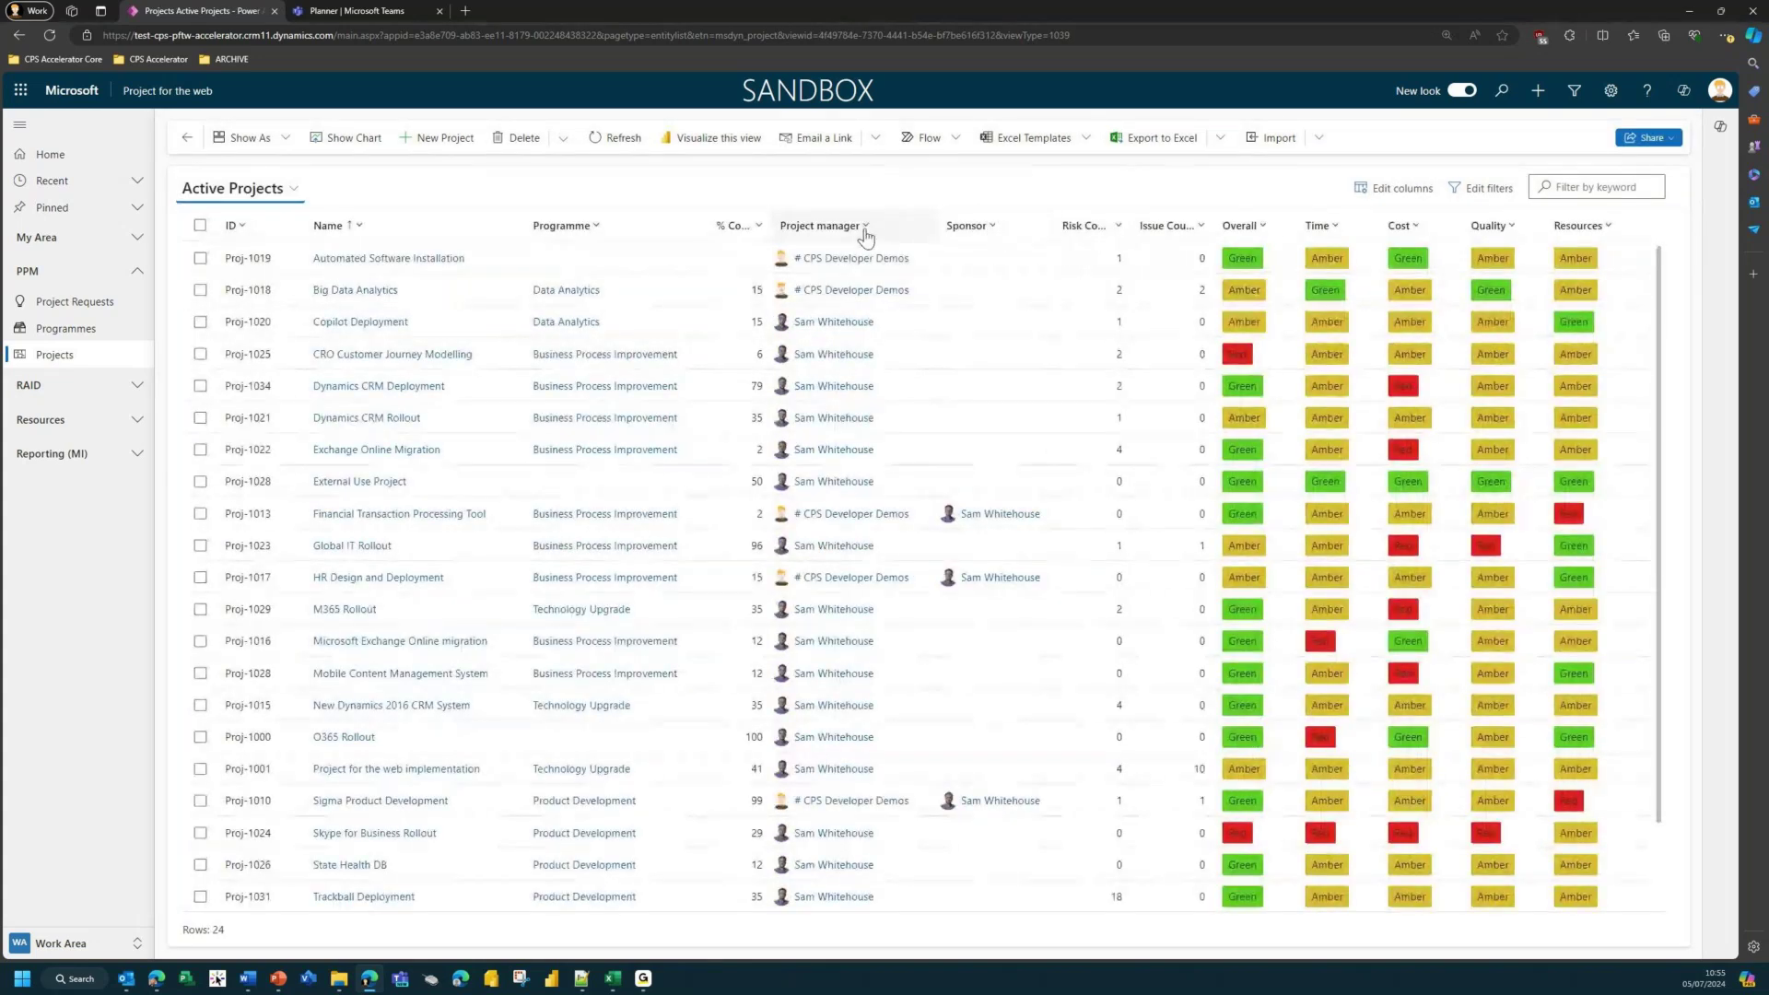
Inspect the values offered for filtering the Project manager column, leaving the list unfiltered
click(864, 231)
click(835, 310)
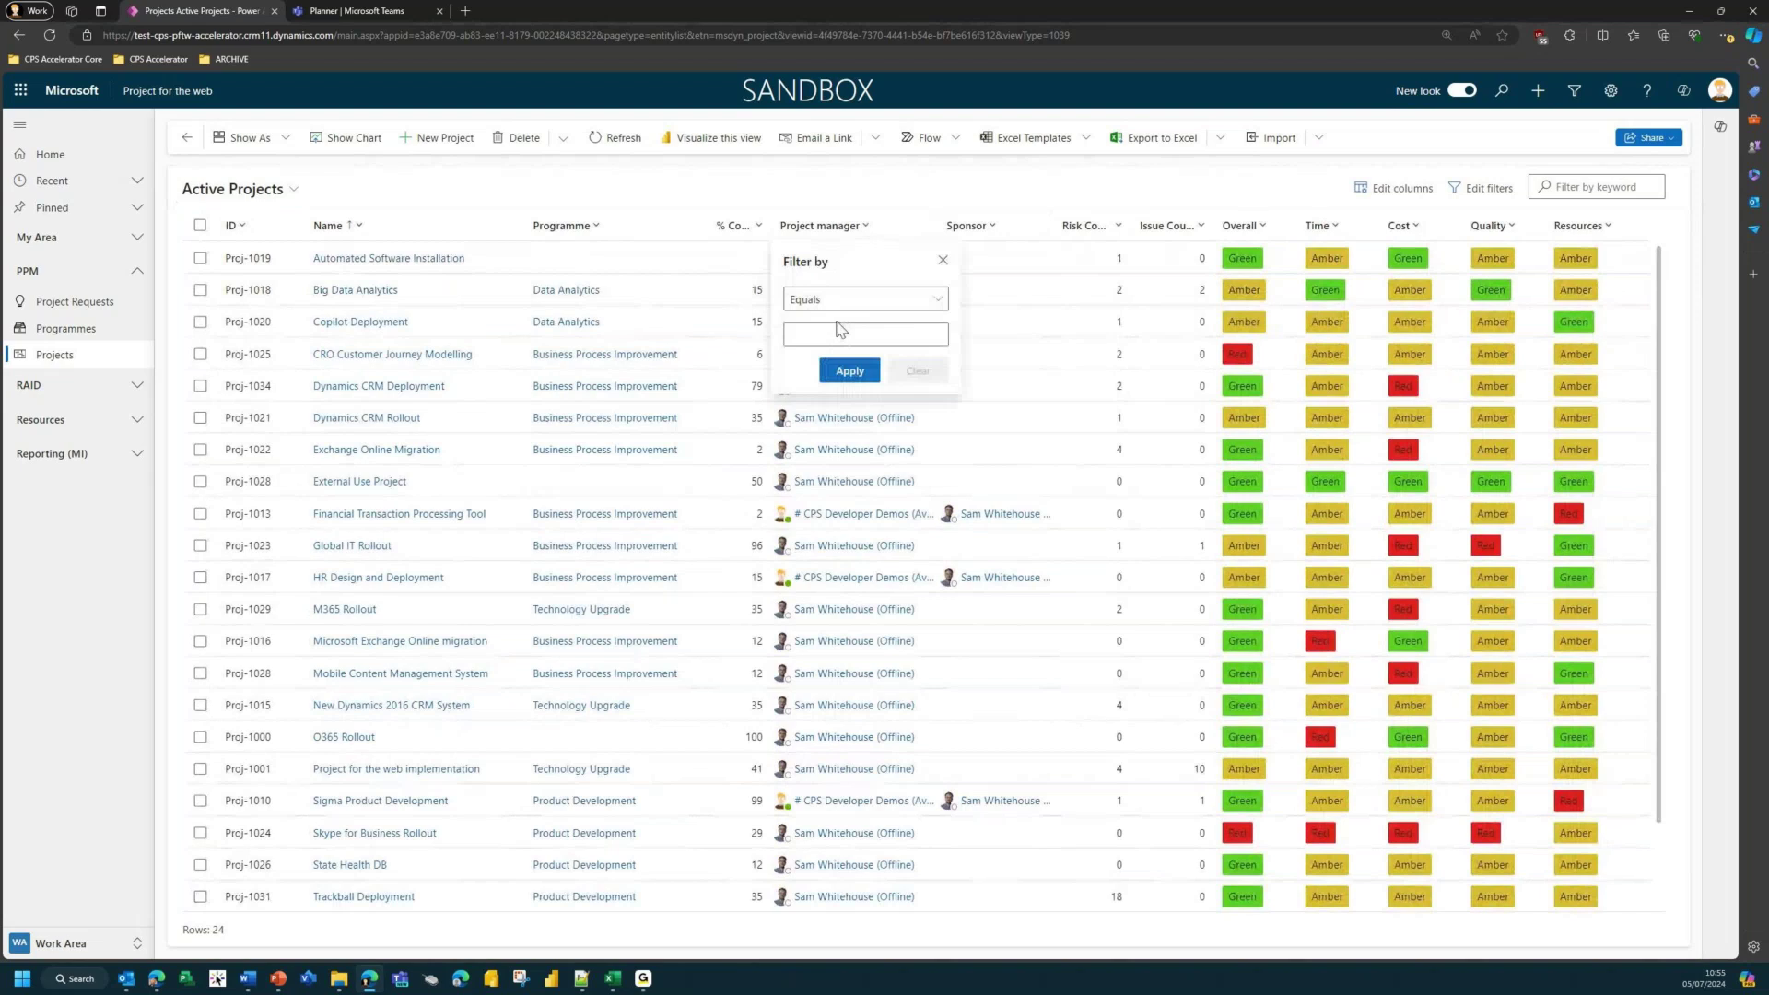
click(846, 335)
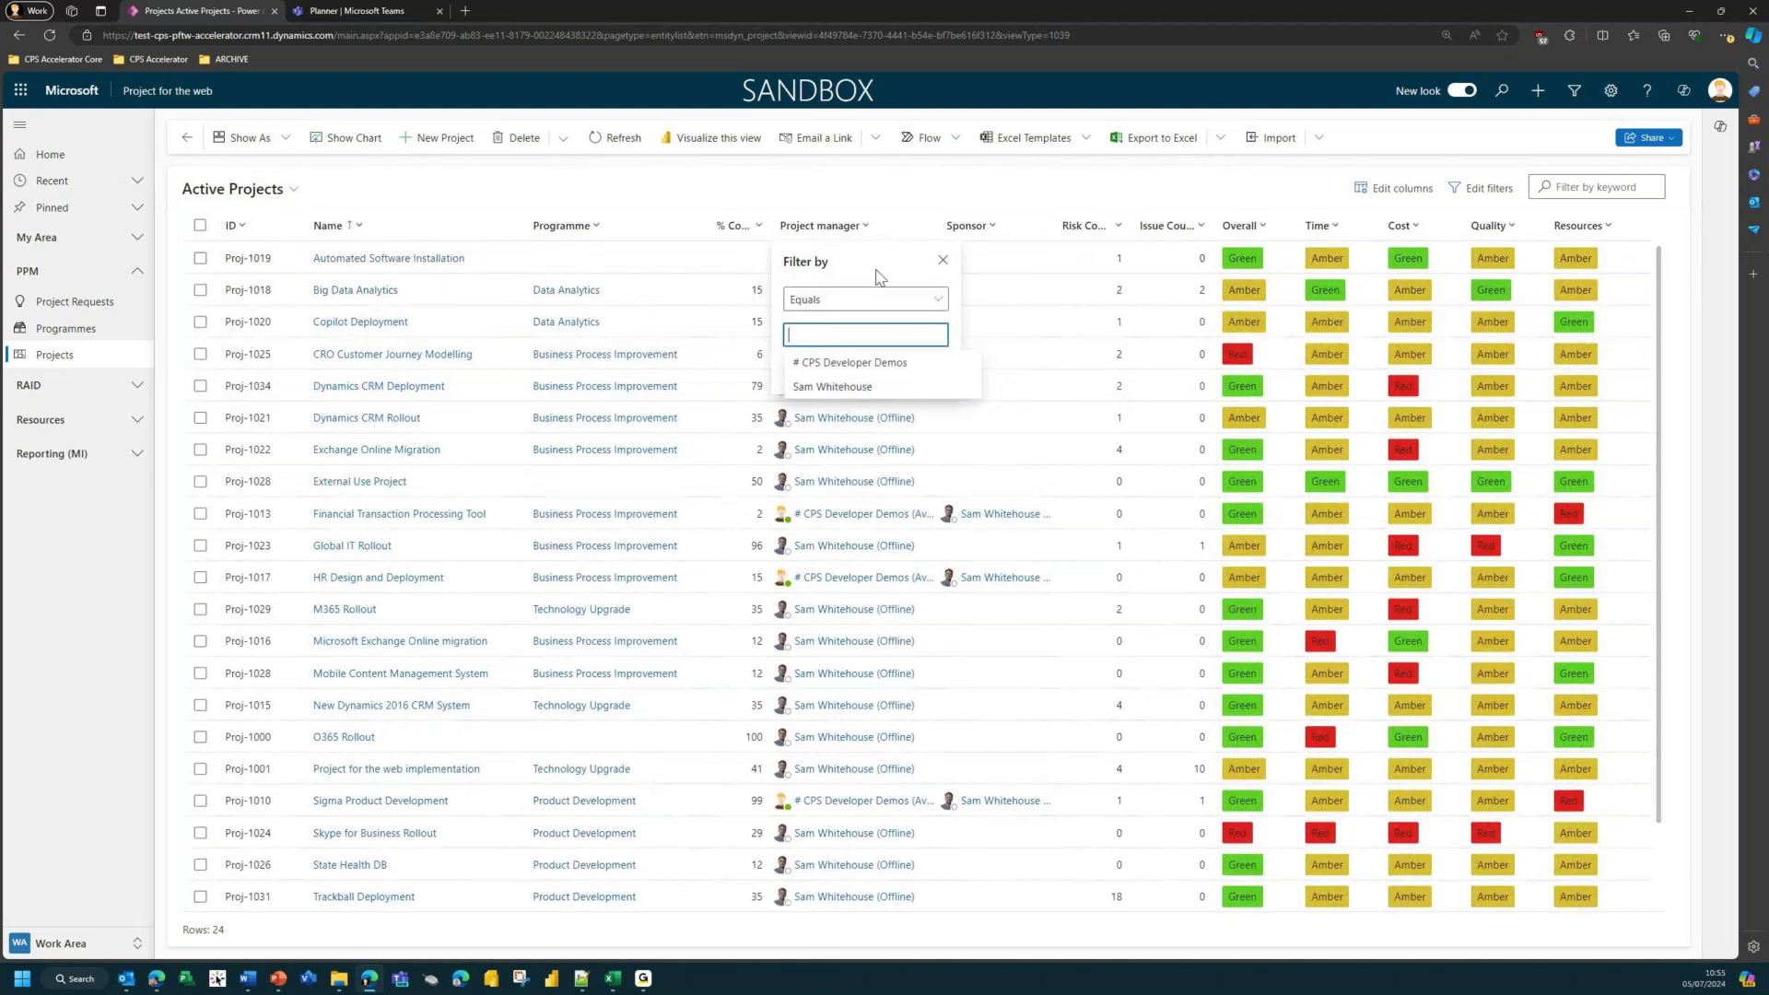
click(943, 261)
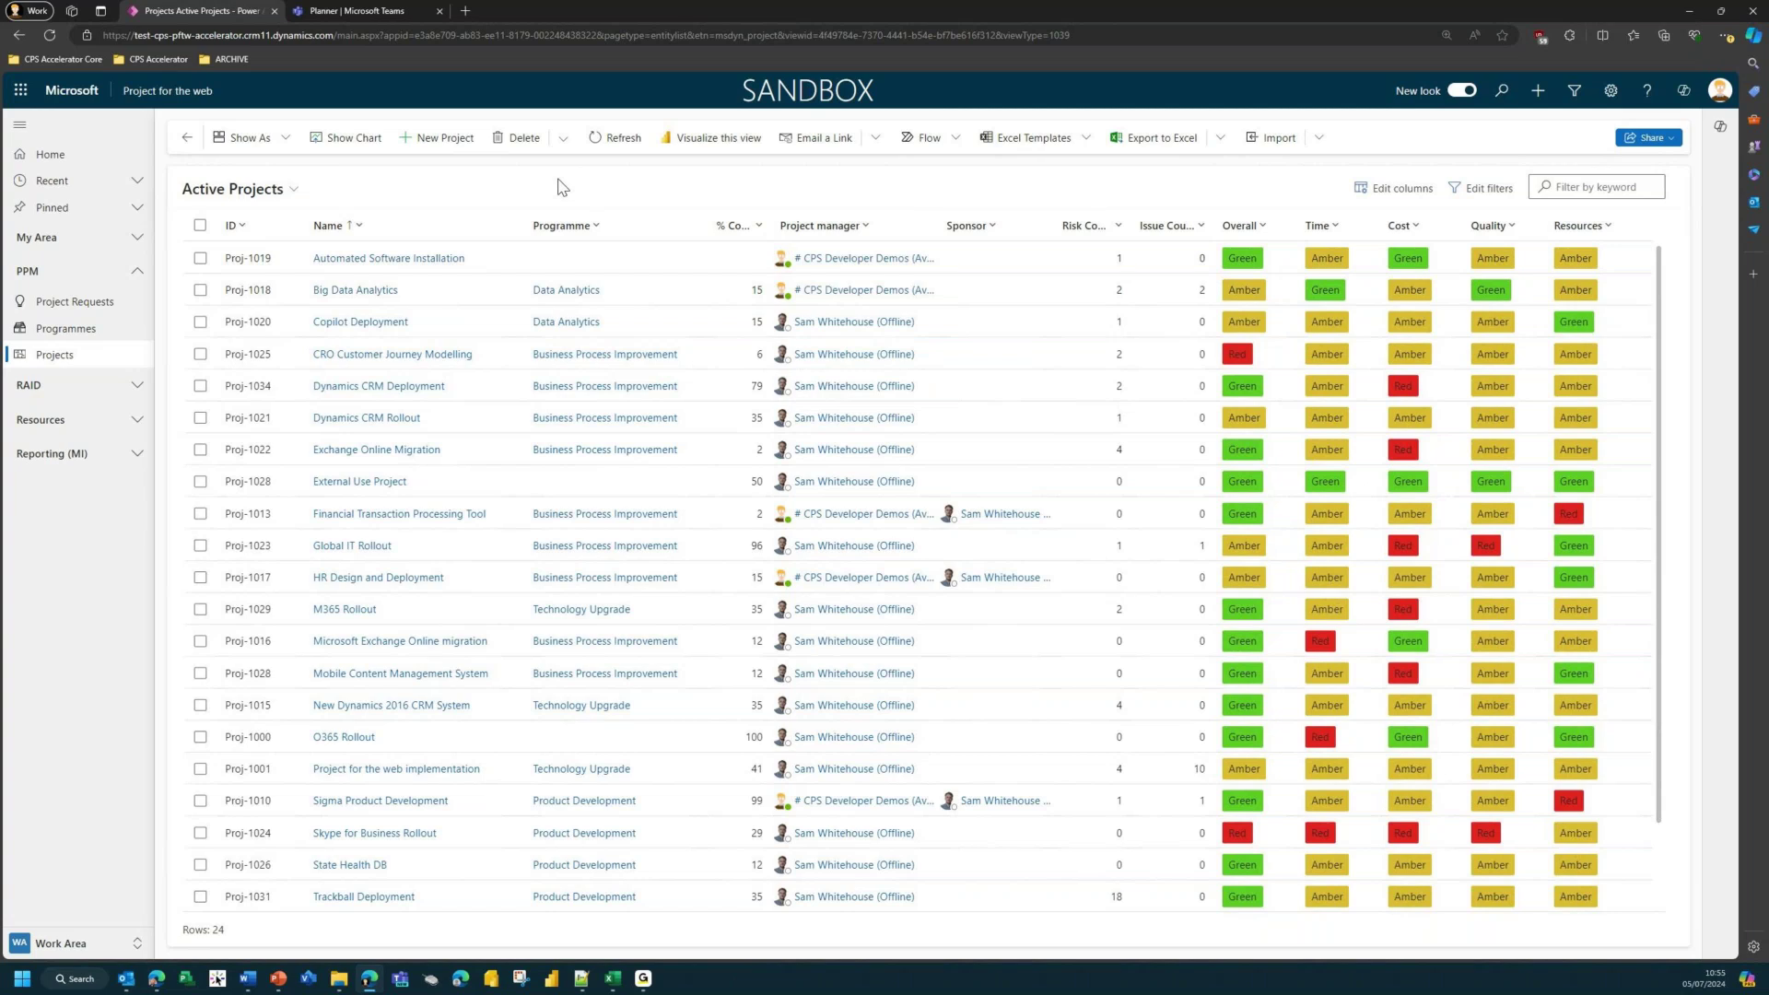
Open the Project for the web implementation project and review its details and the Initiation stage of its lifecycle
click(415, 769)
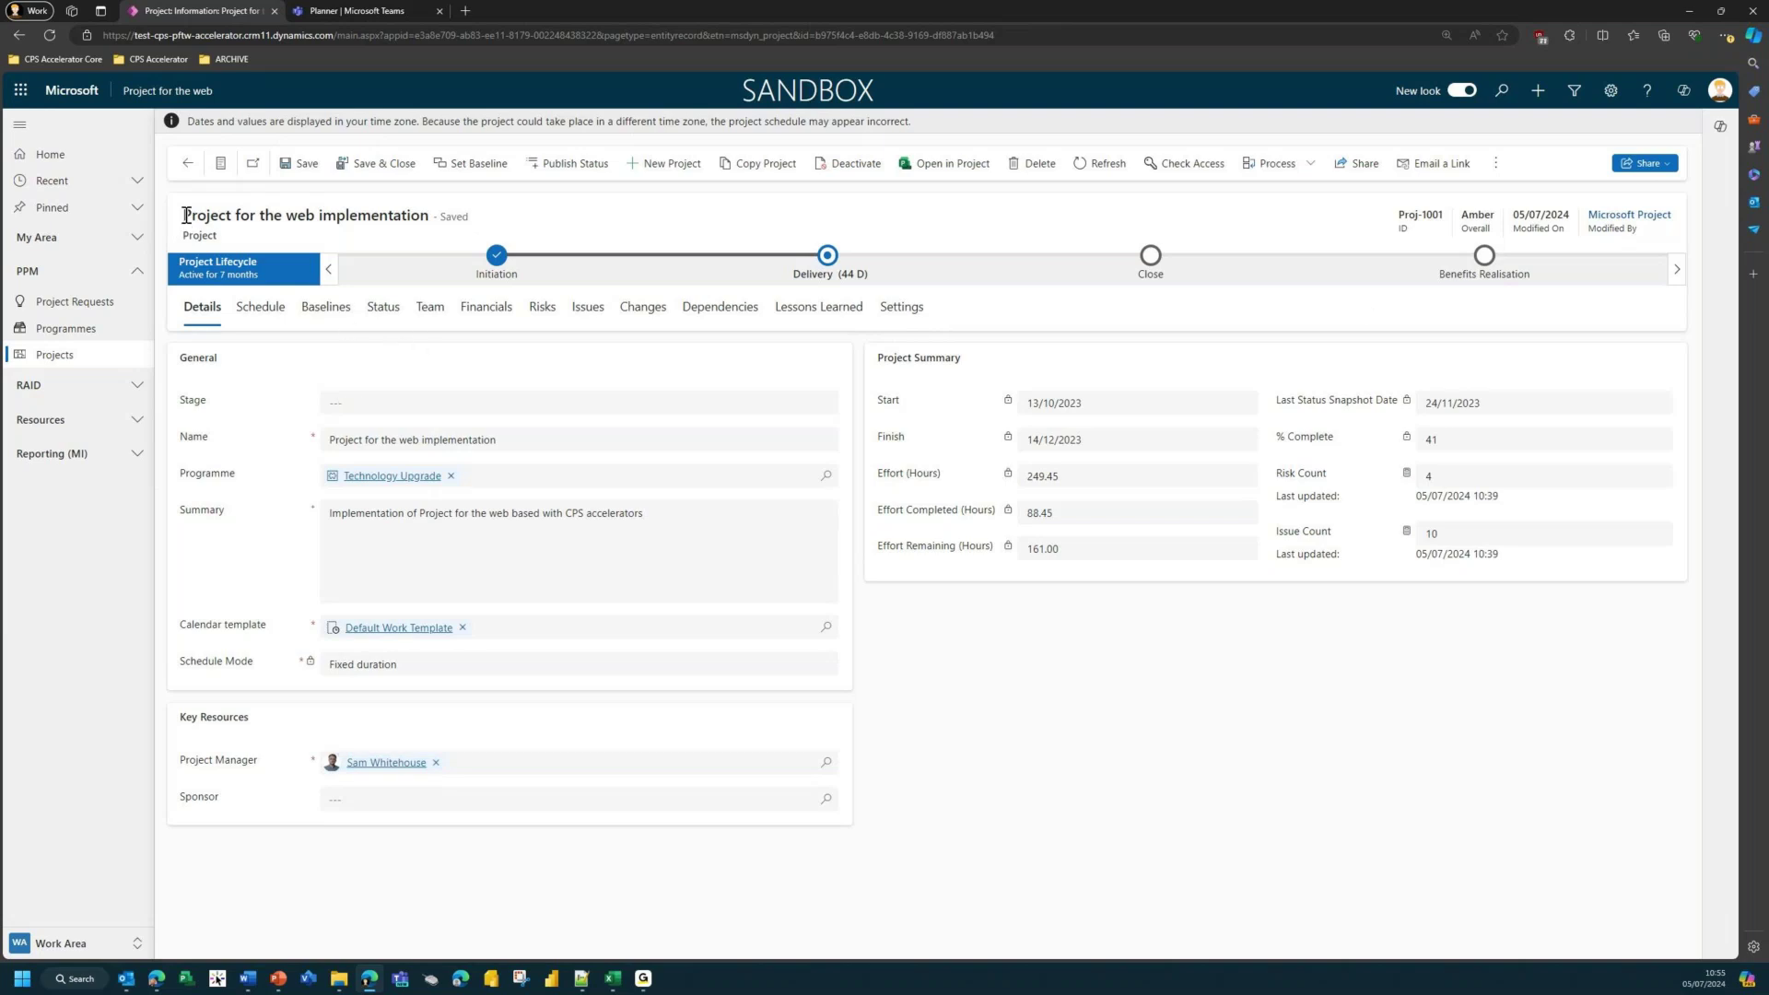
drag(185, 215, 428, 215)
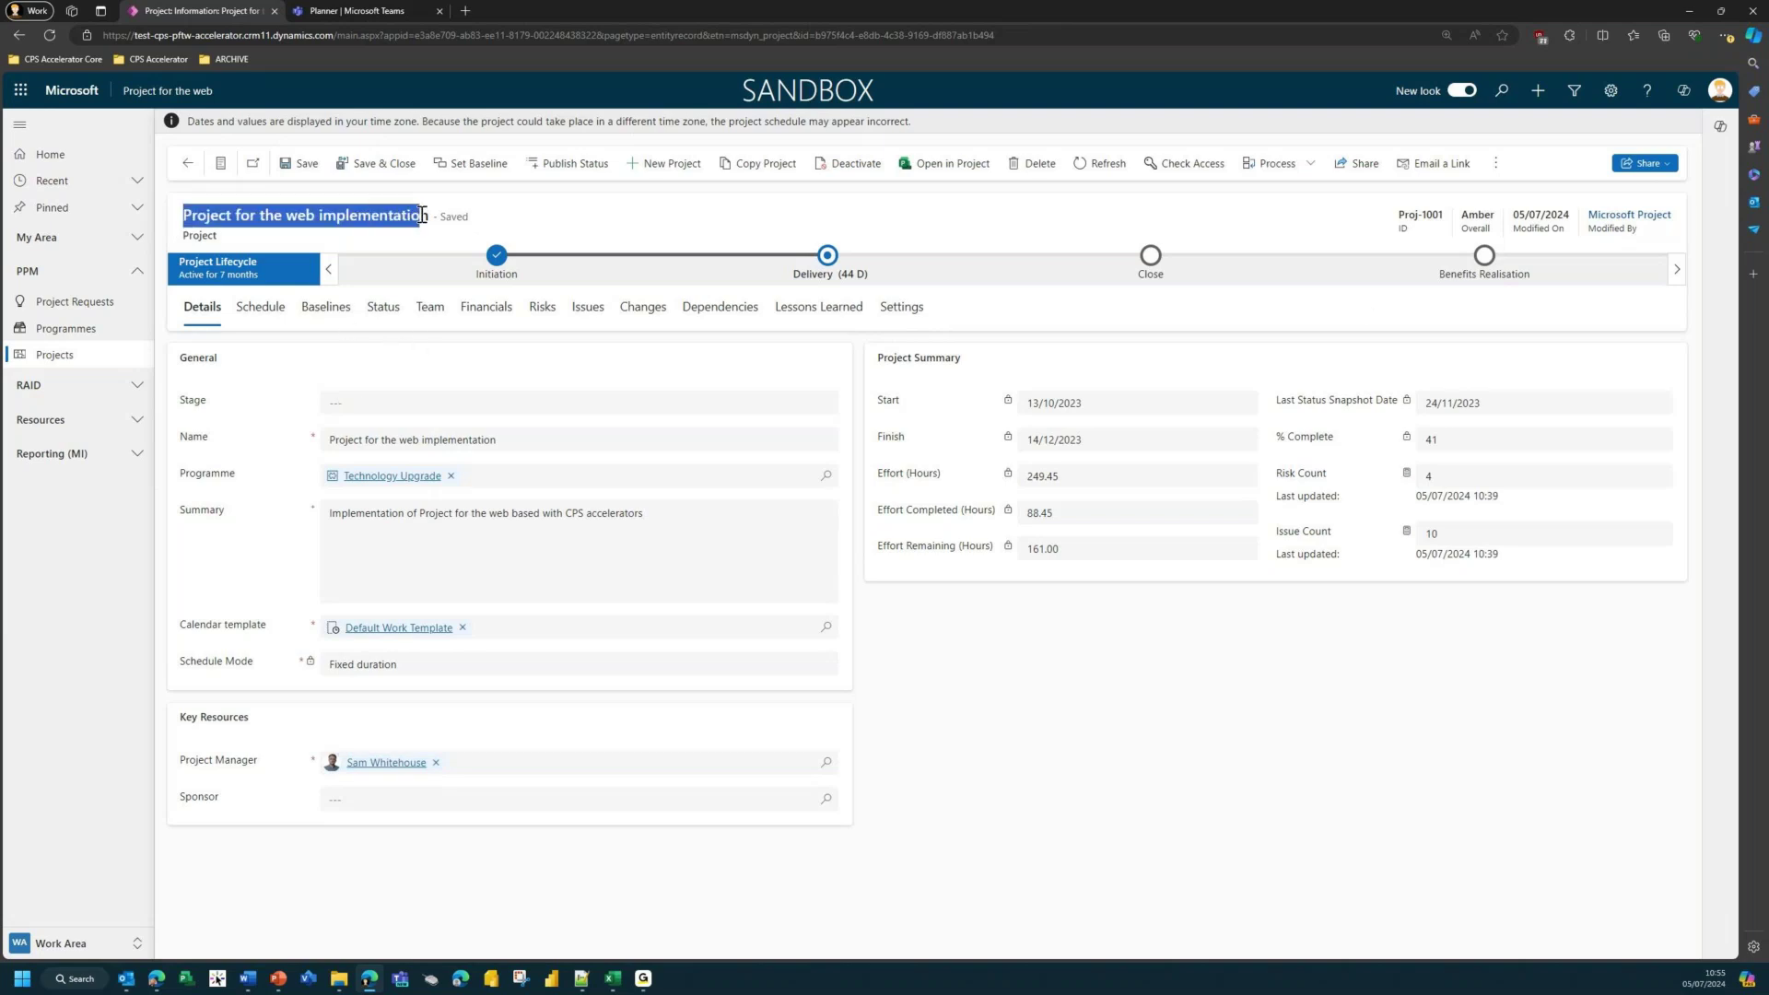
click(624, 224)
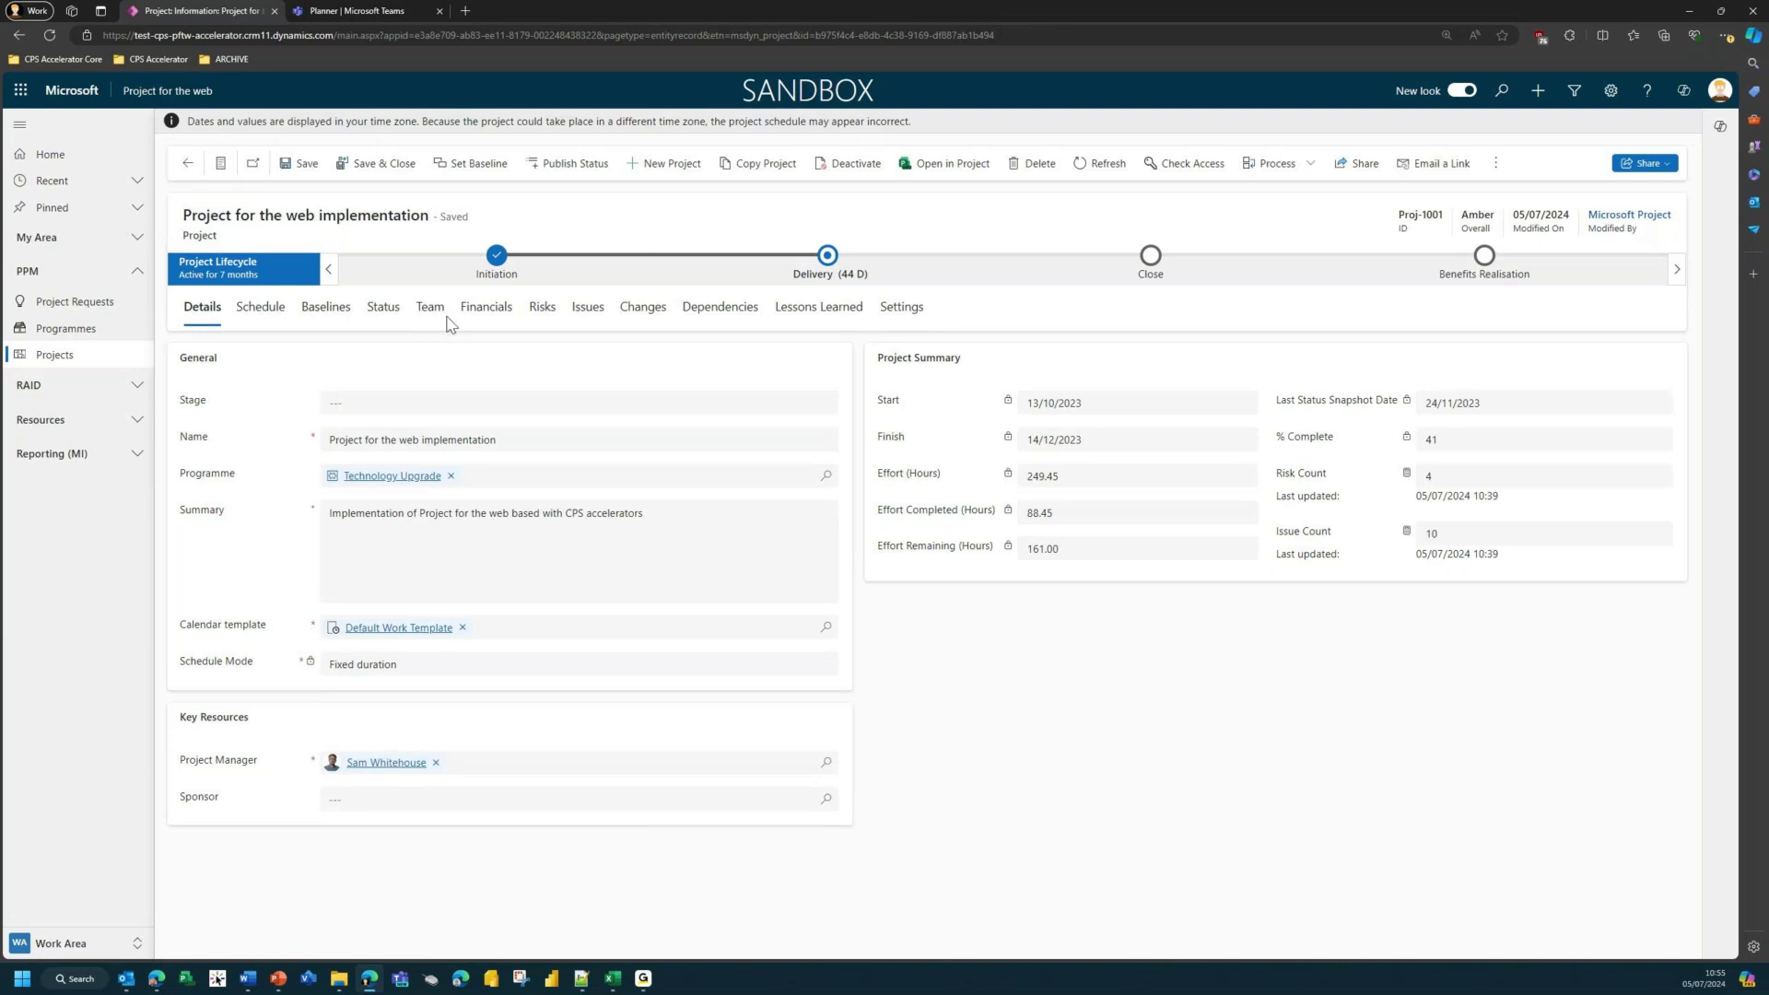
scroll(424, 313, down, 1)
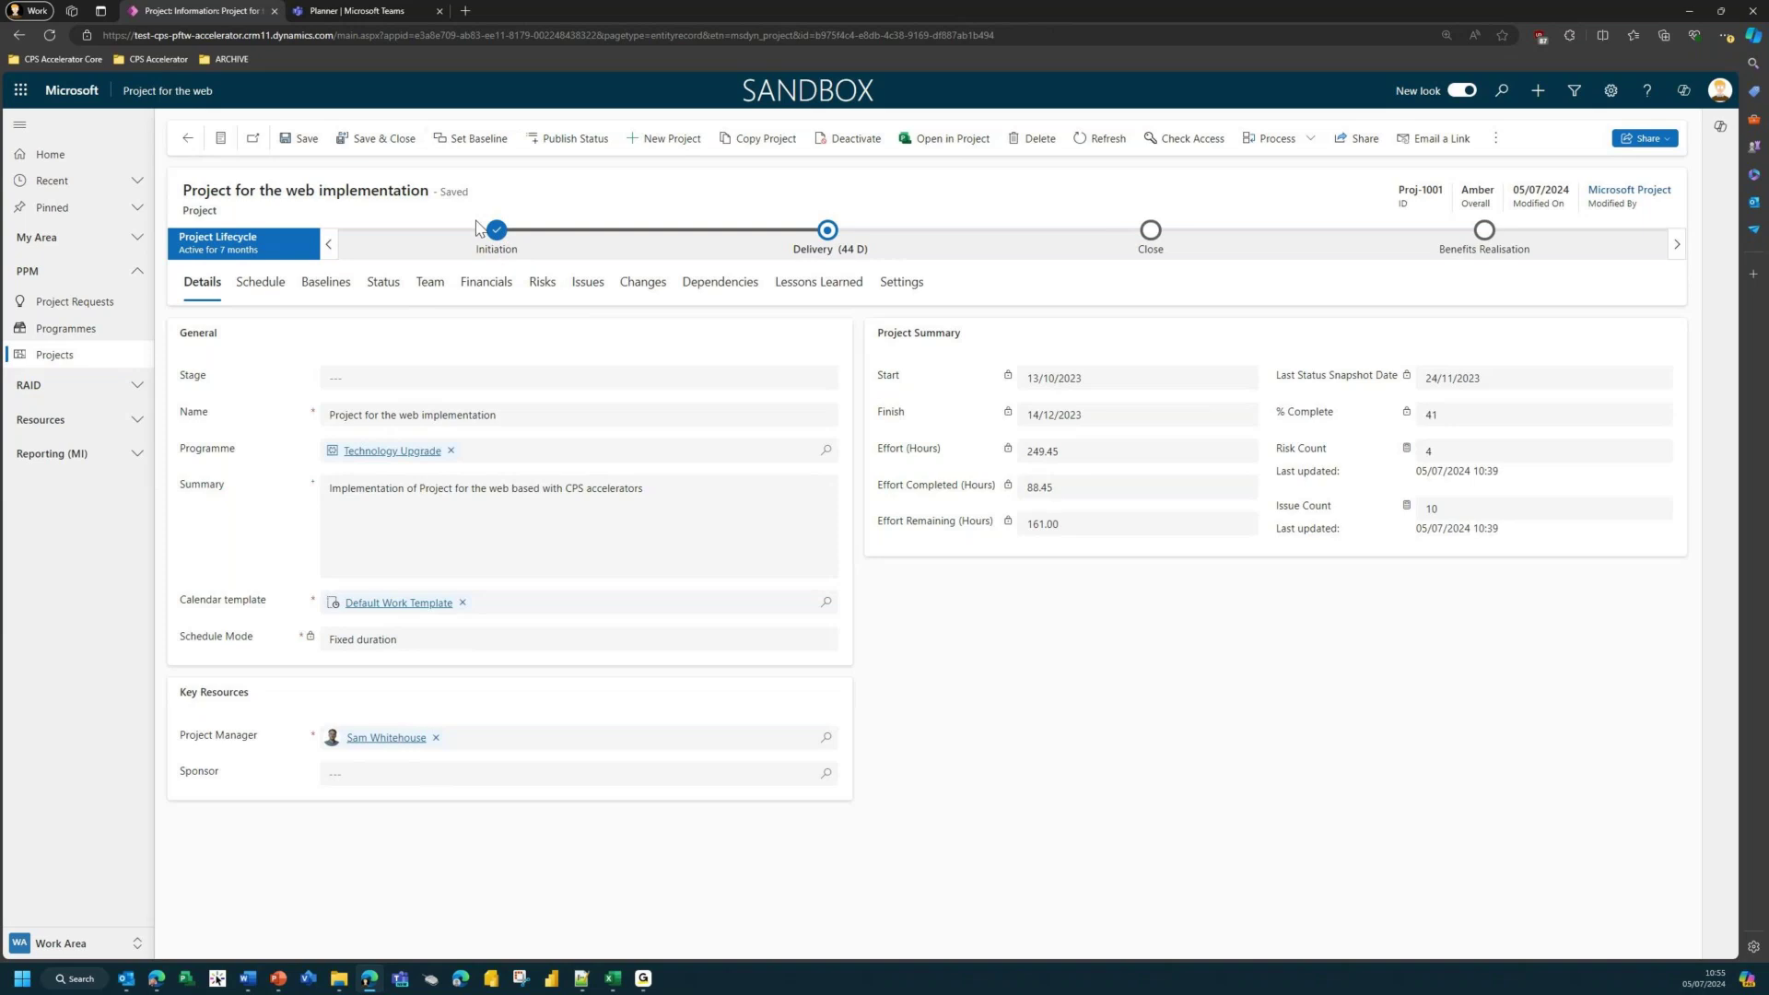
click(496, 254)
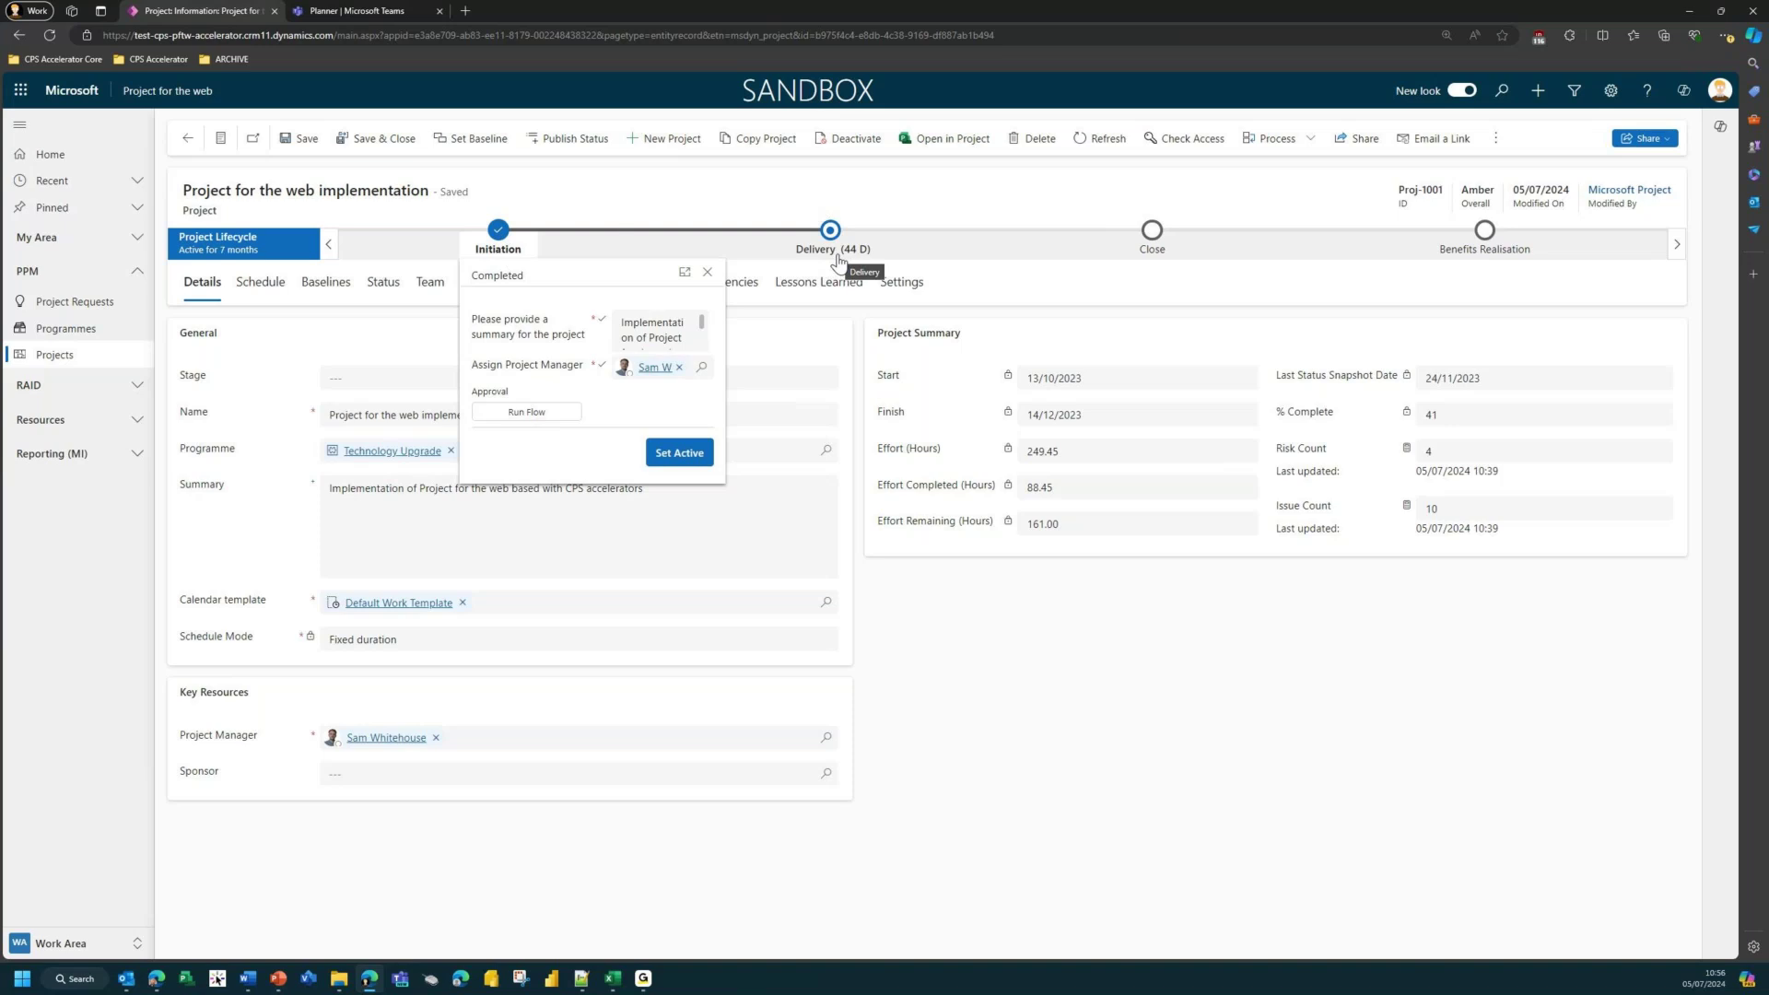
click(668, 216)
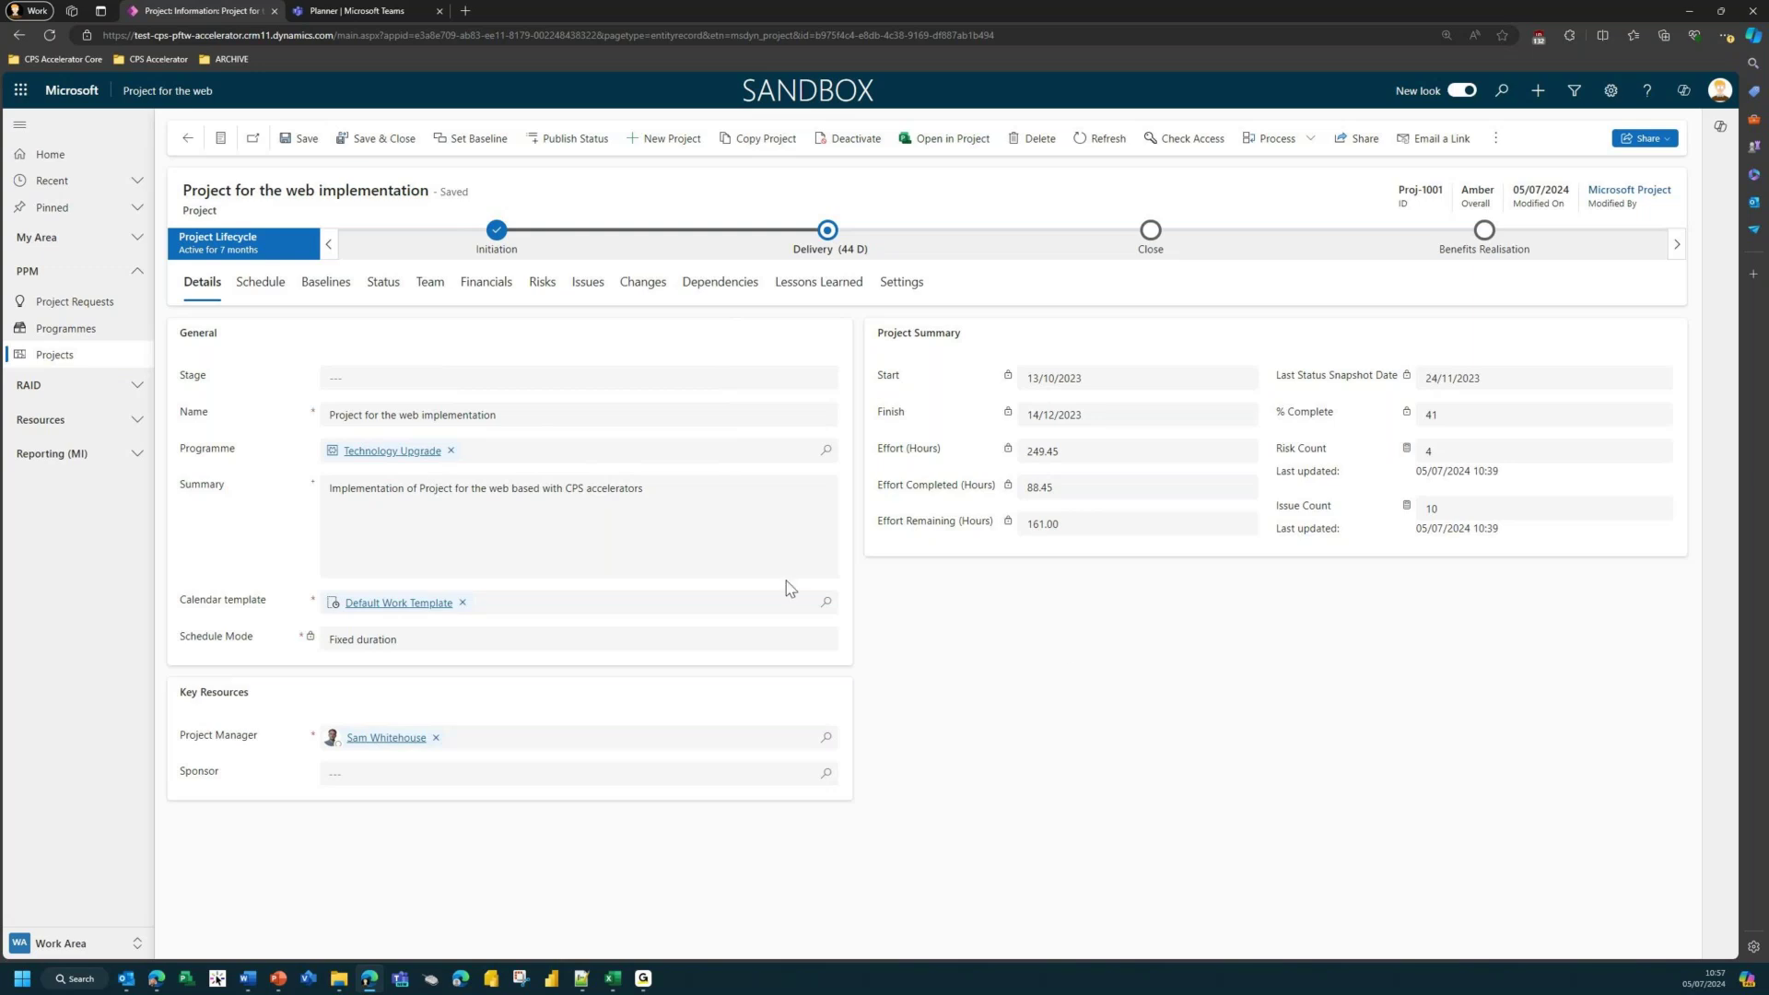
Browse the project's schedule in the grid, check the Current State Workshop task's options and open its details
click(262, 283)
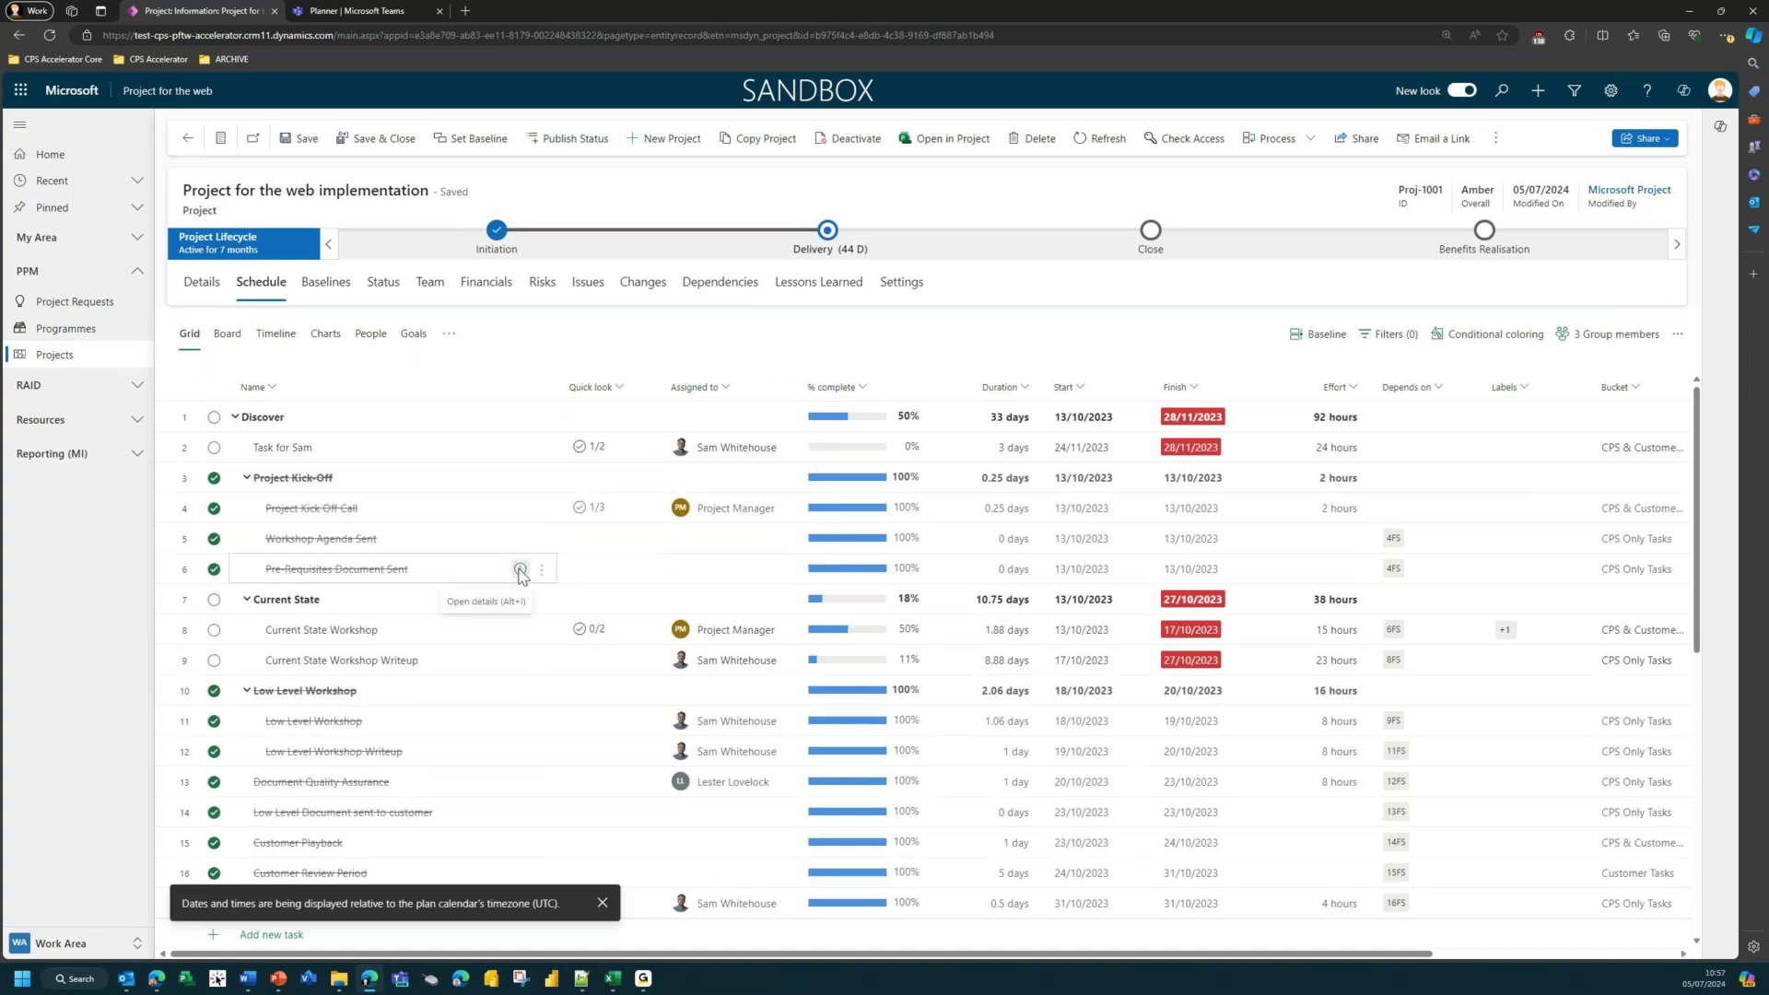
scroll(452, 627, down, 3)
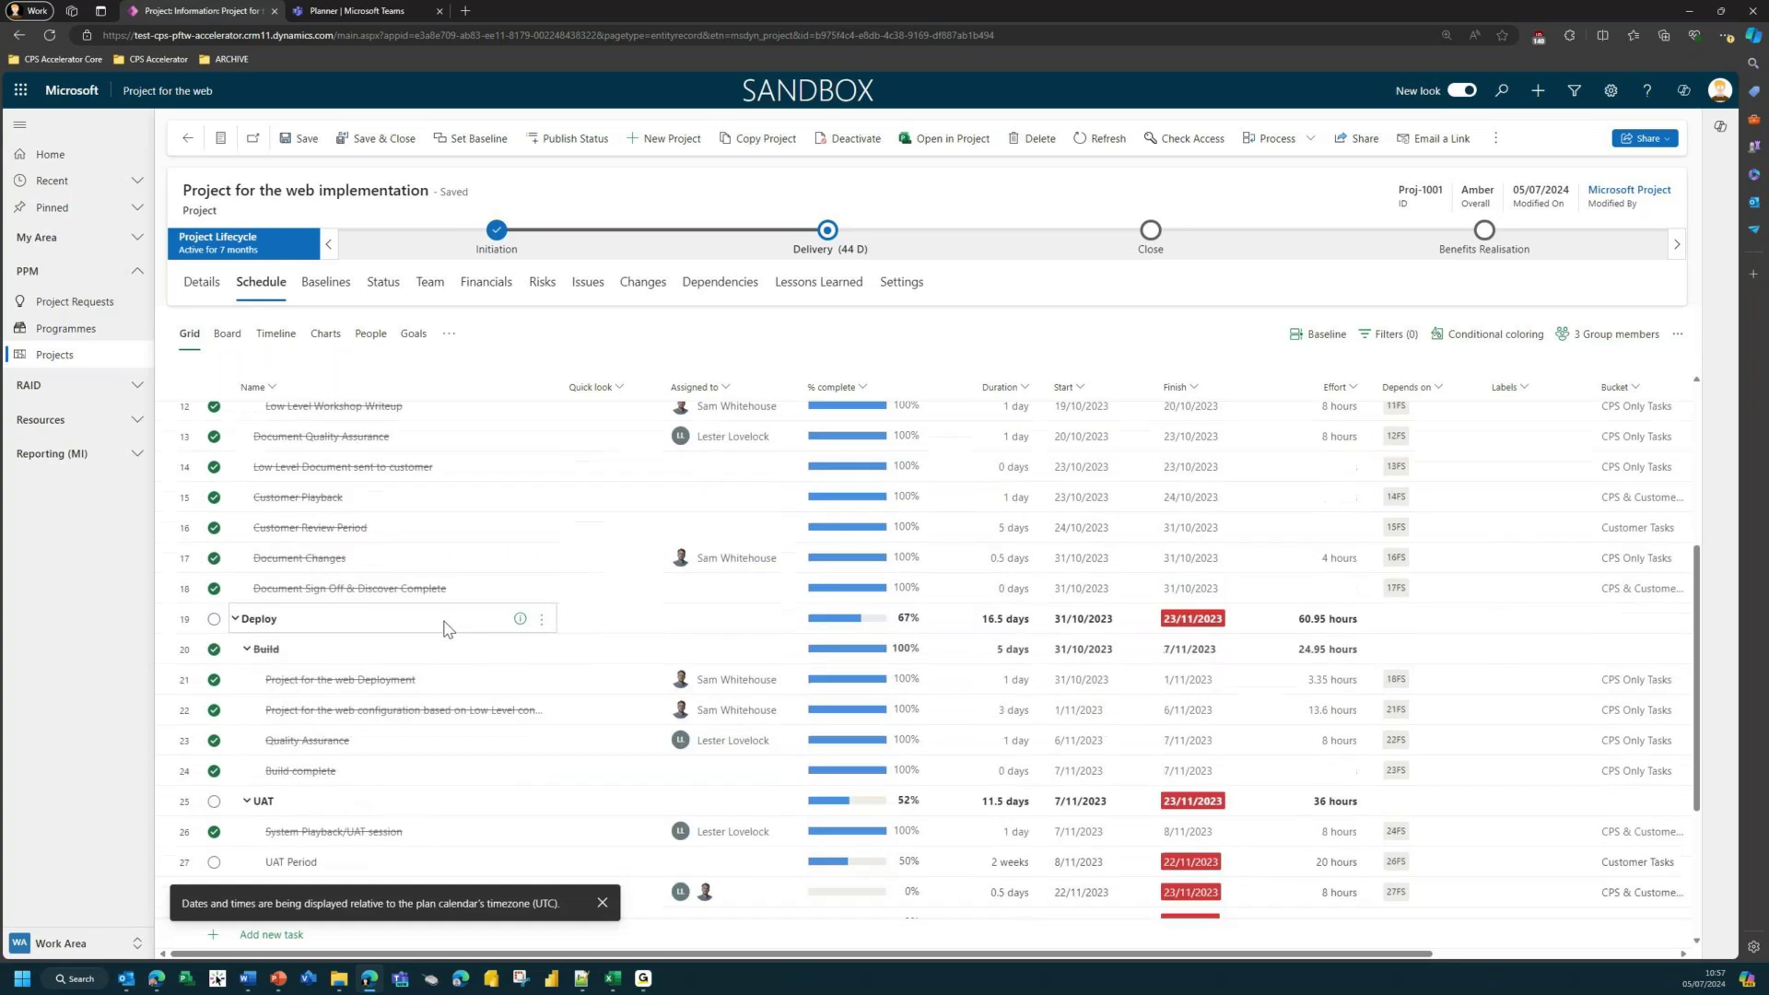
scroll(447, 626, up, 3)
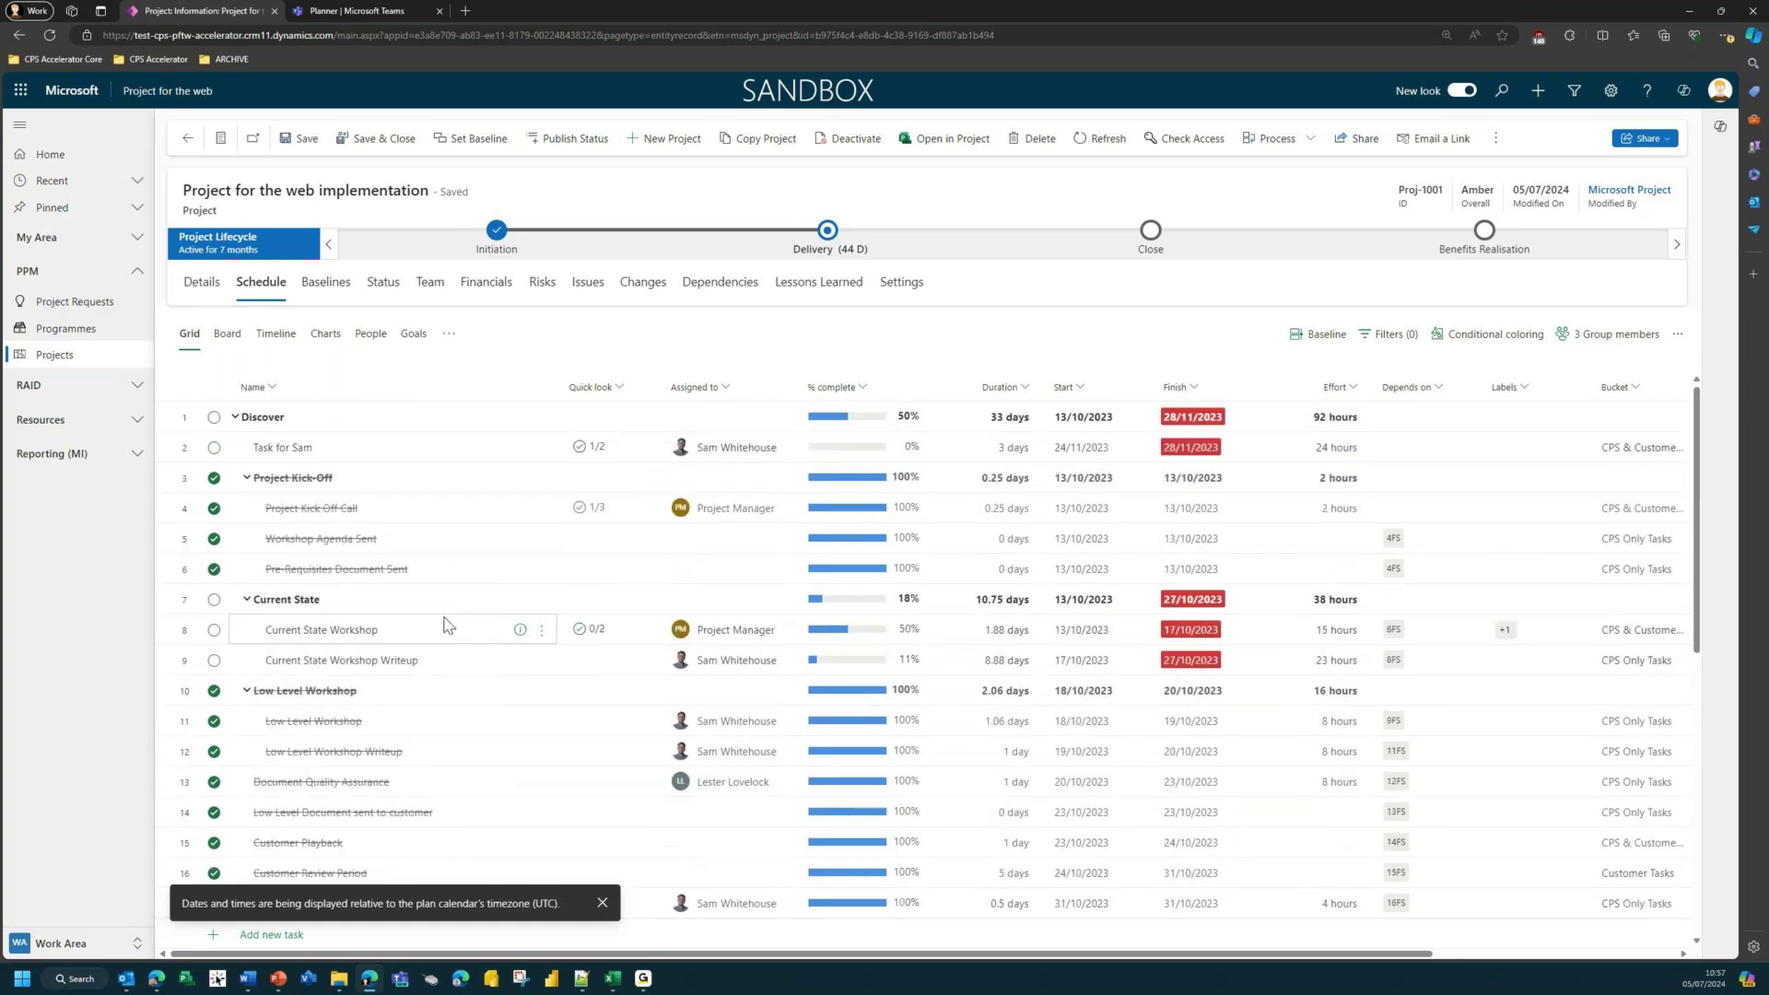
right_click(163, 628)
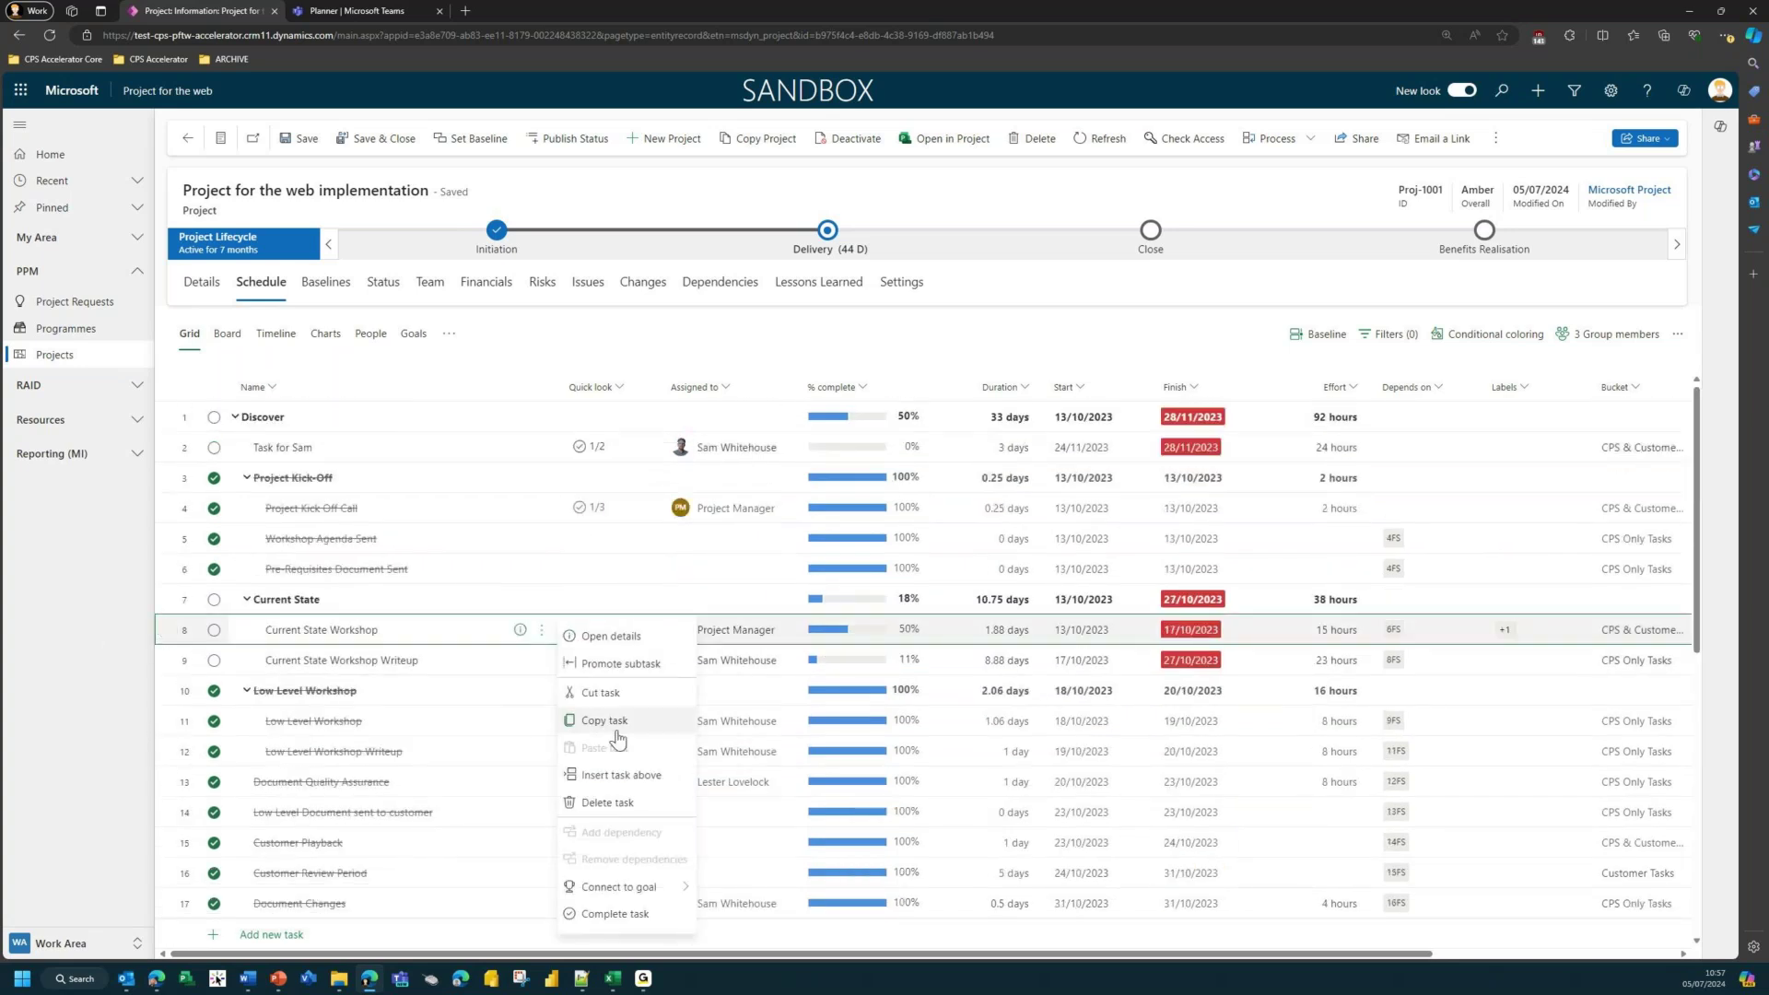
click(521, 631)
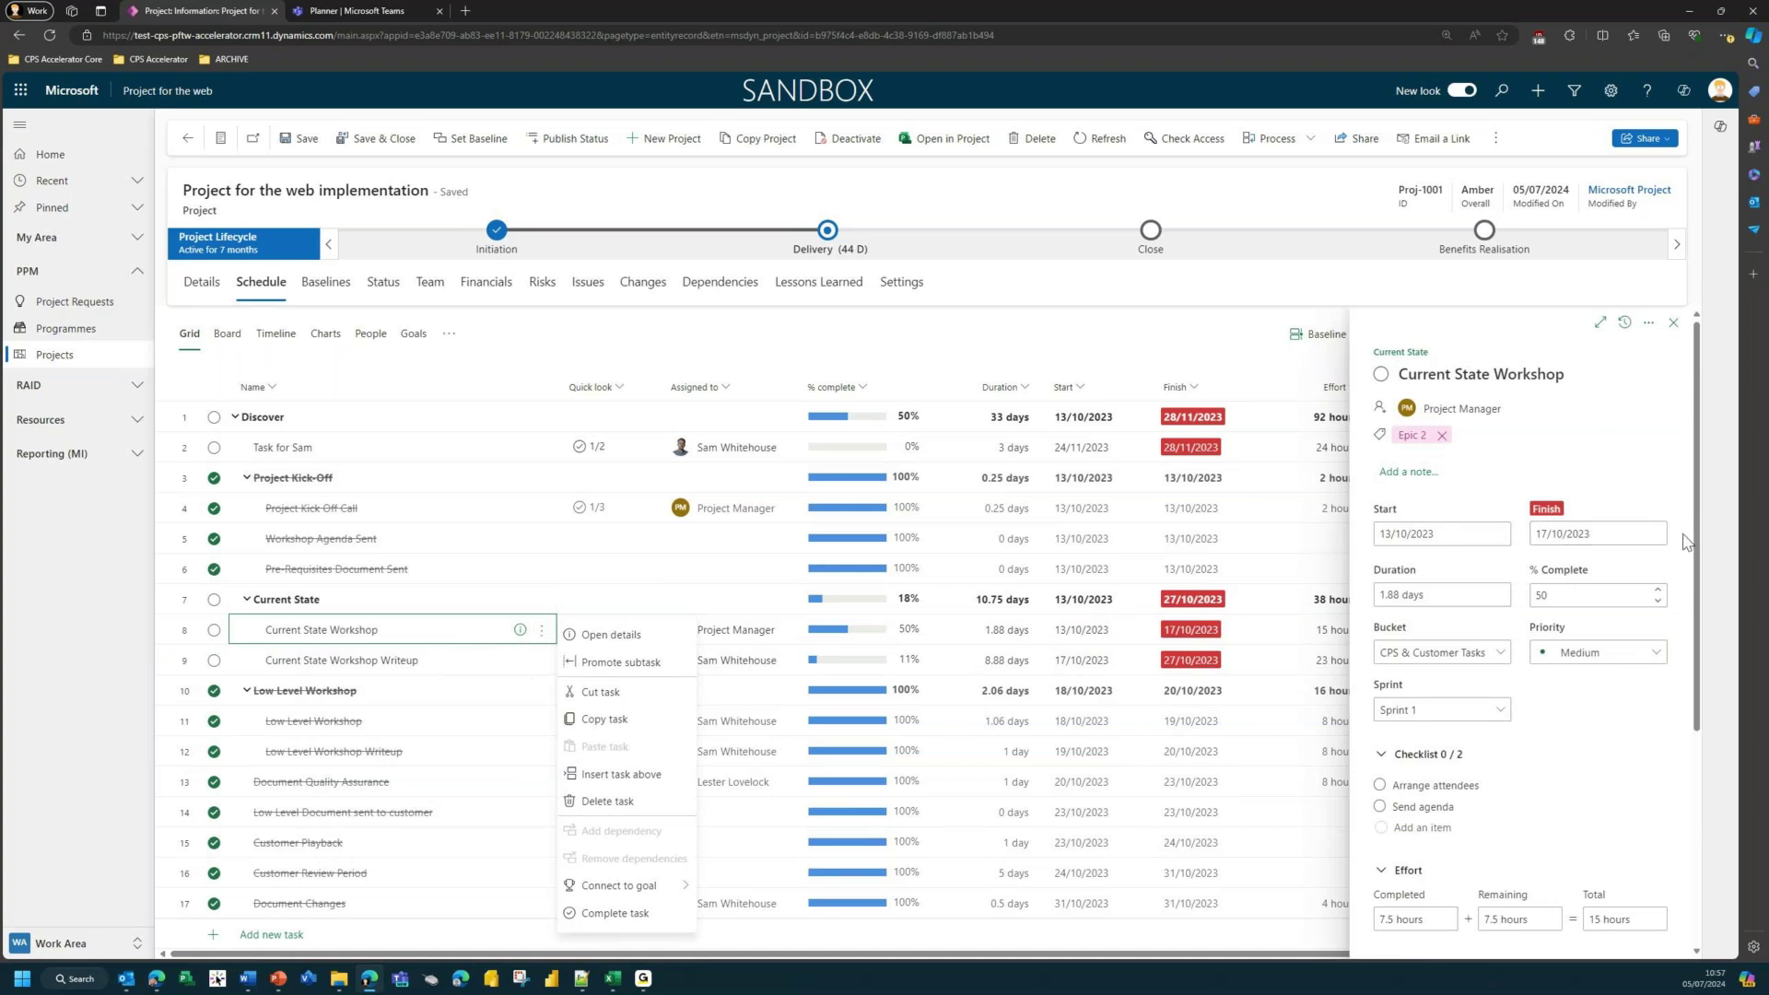
Inspect the dependency types, delay types and suggested predecessor tasks for Current State Workshop, leaving its dependencies as they are
scroll(1687, 544, down, 4)
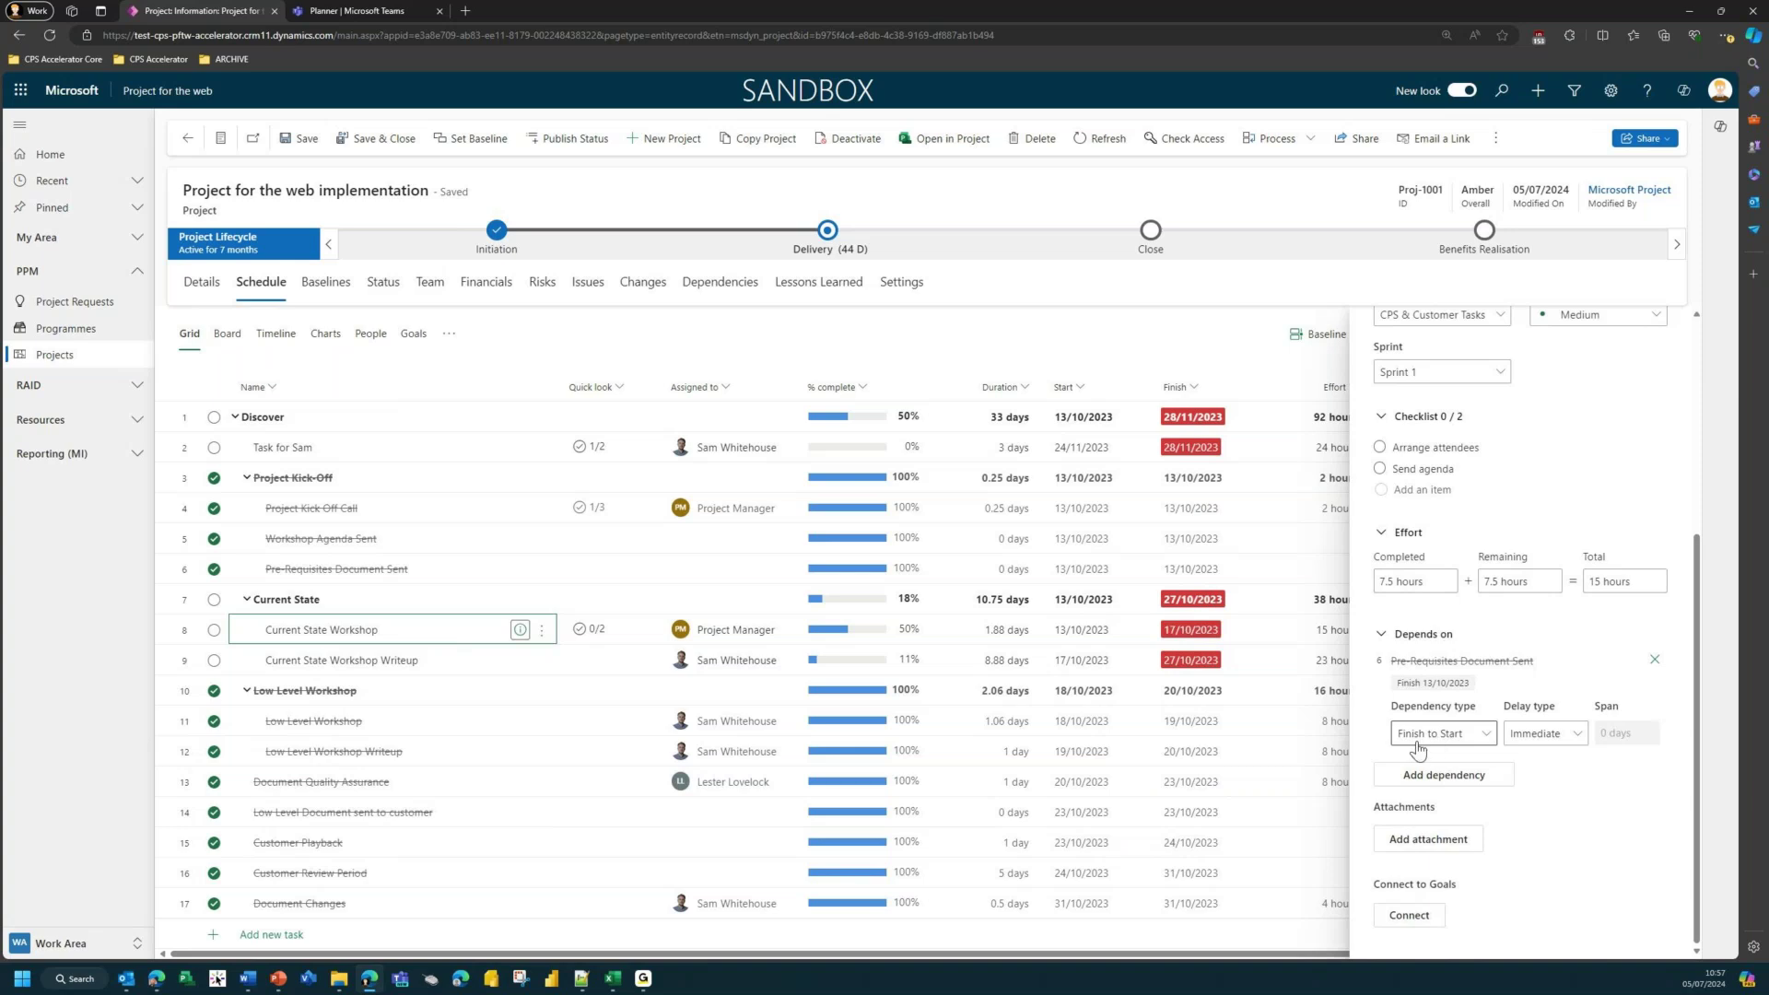
click(1461, 738)
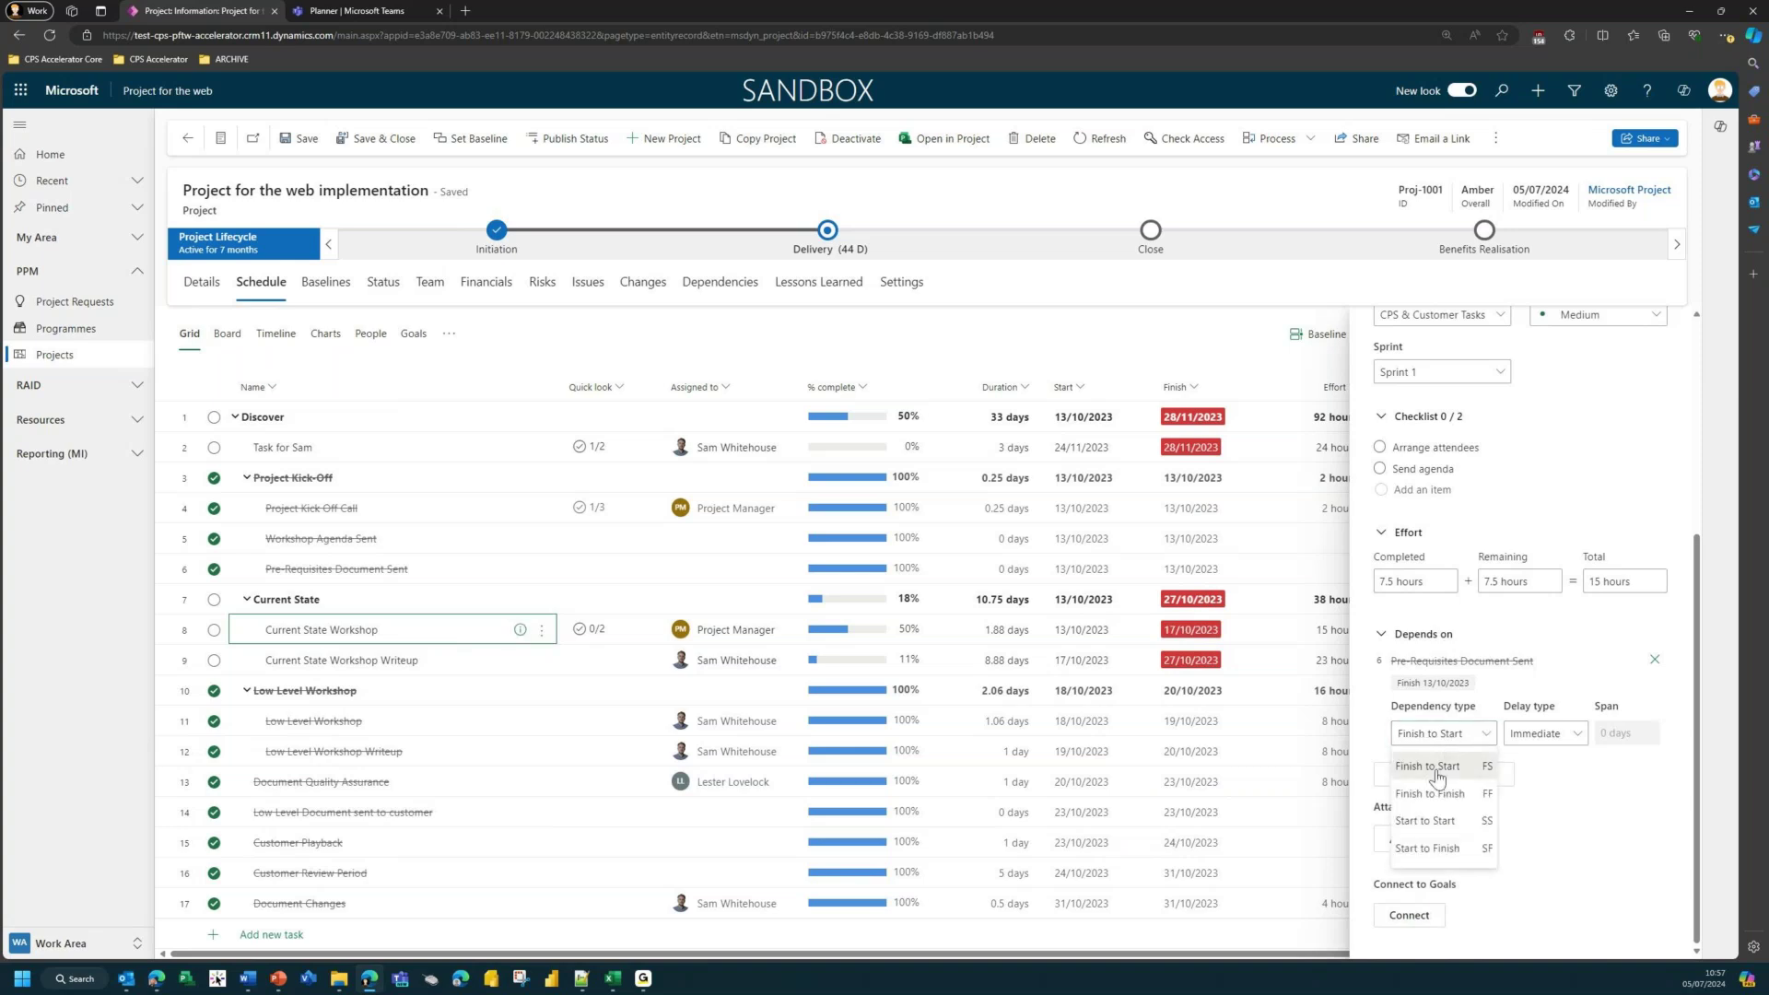
click(1549, 742)
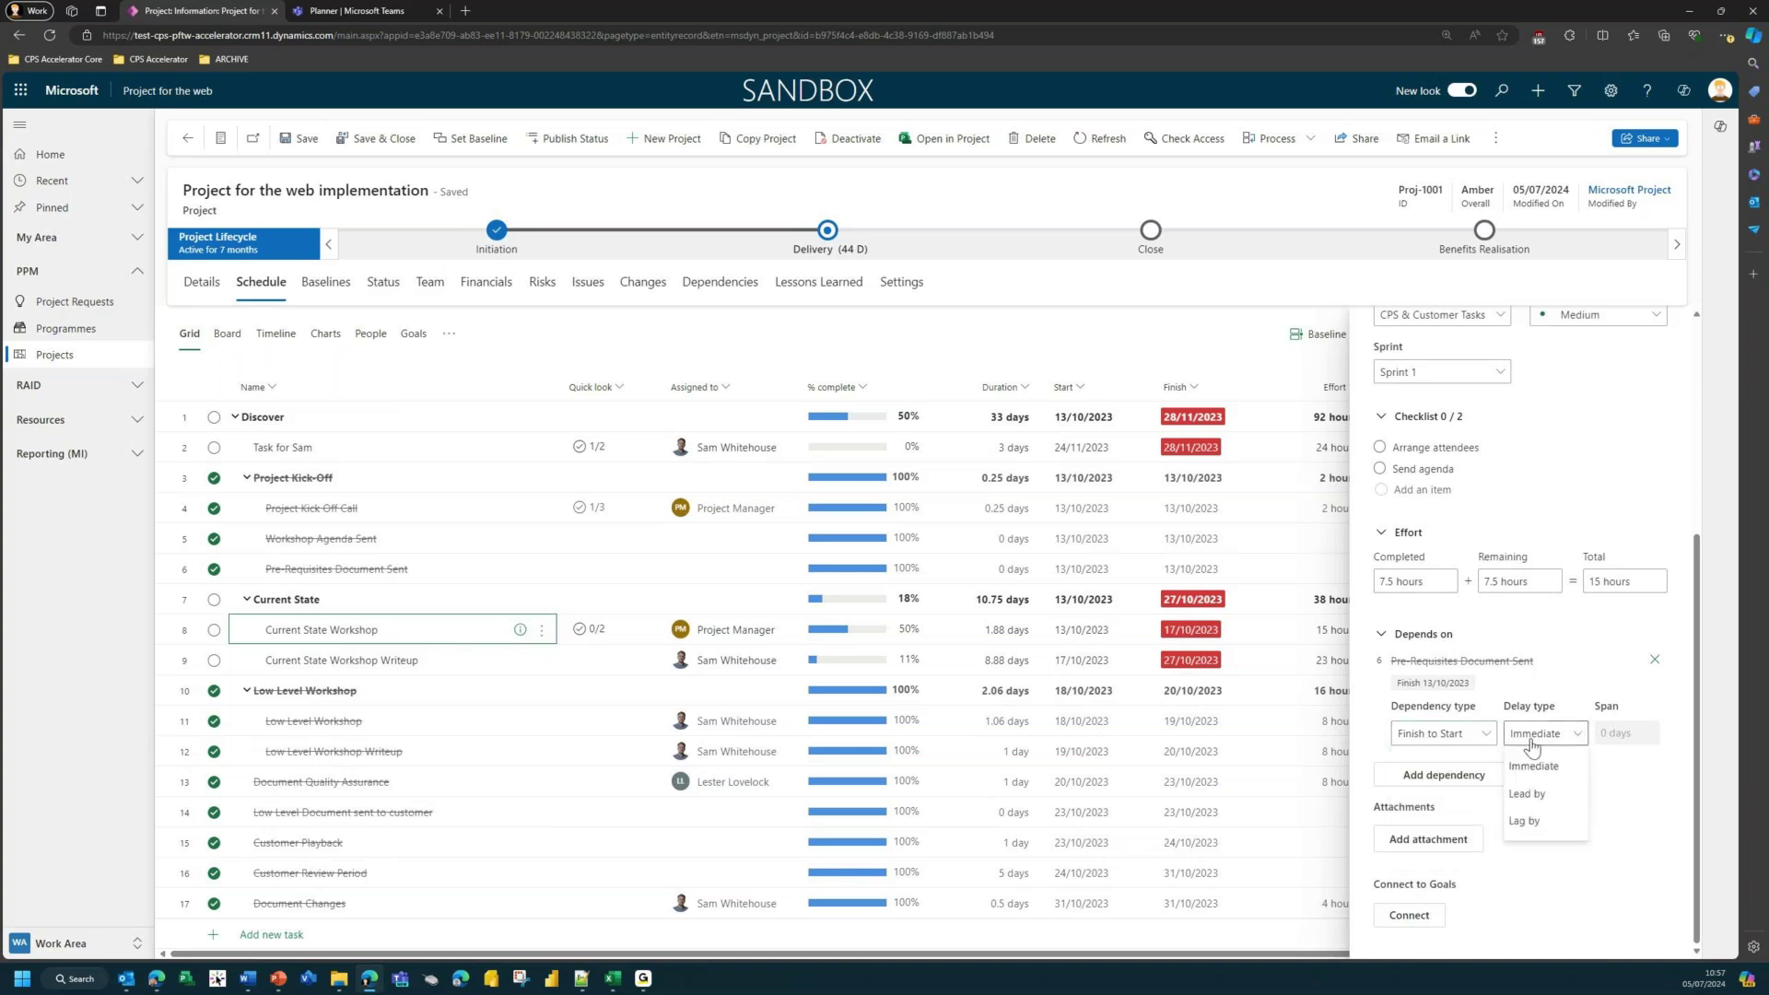
click(1649, 800)
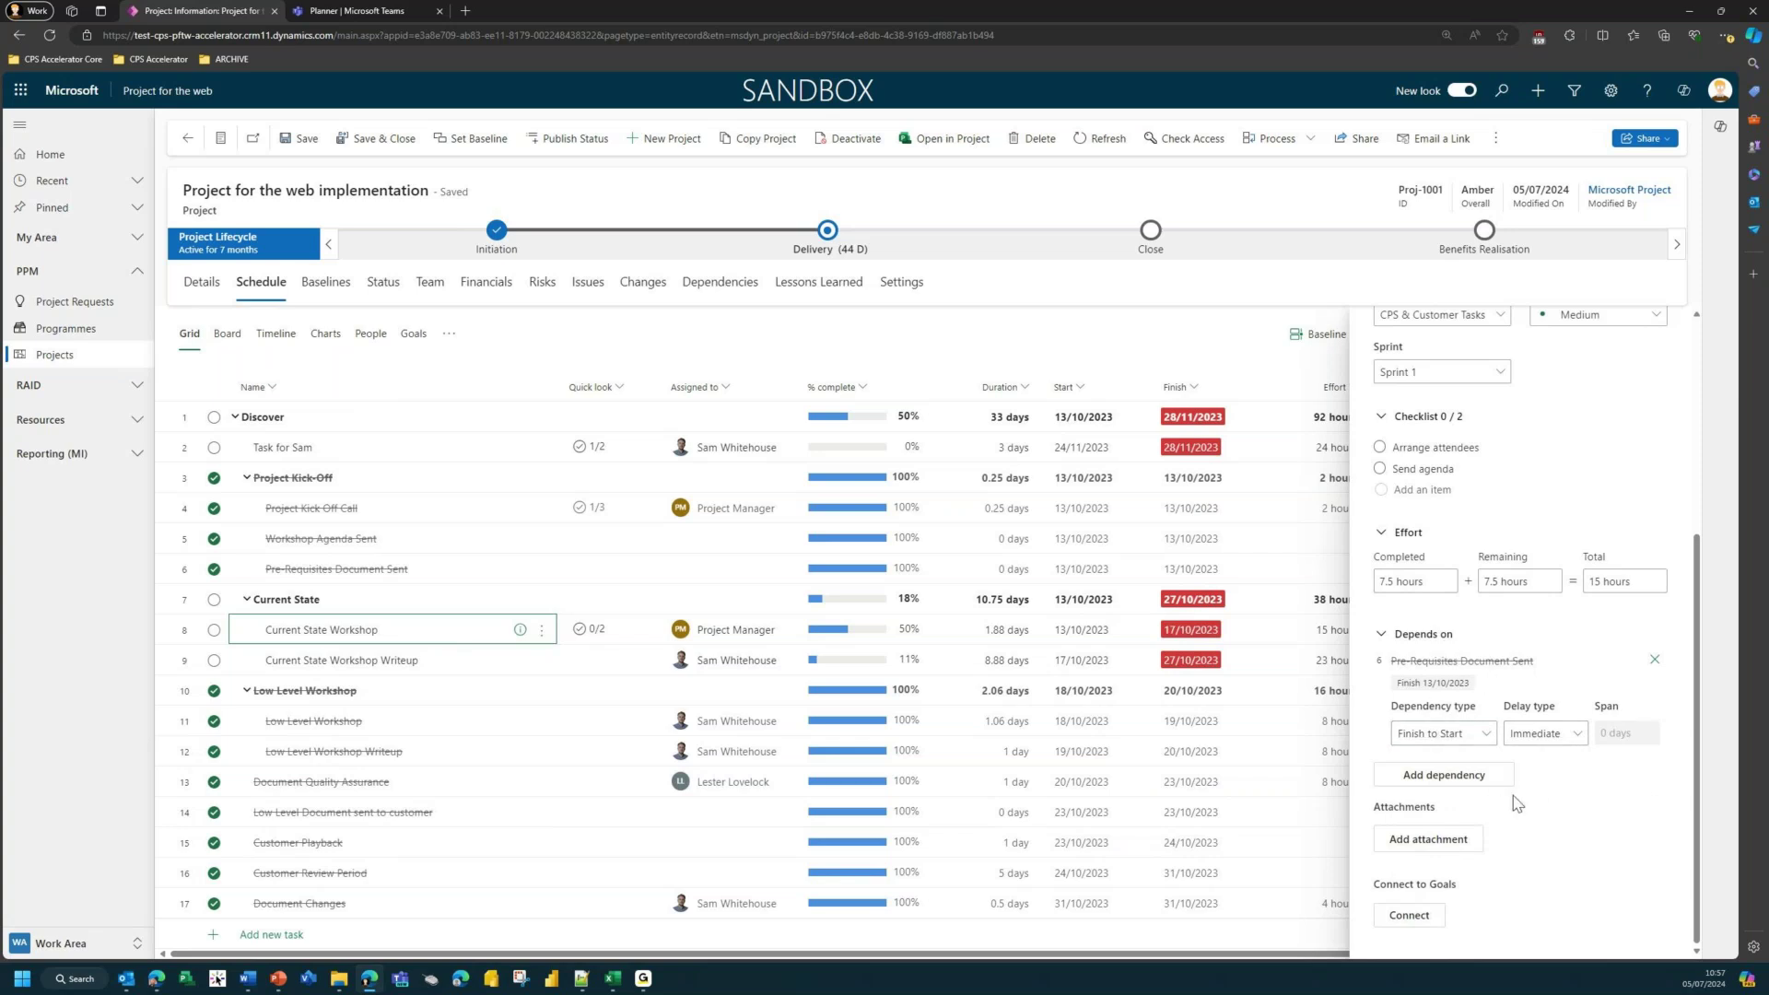
click(1438, 777)
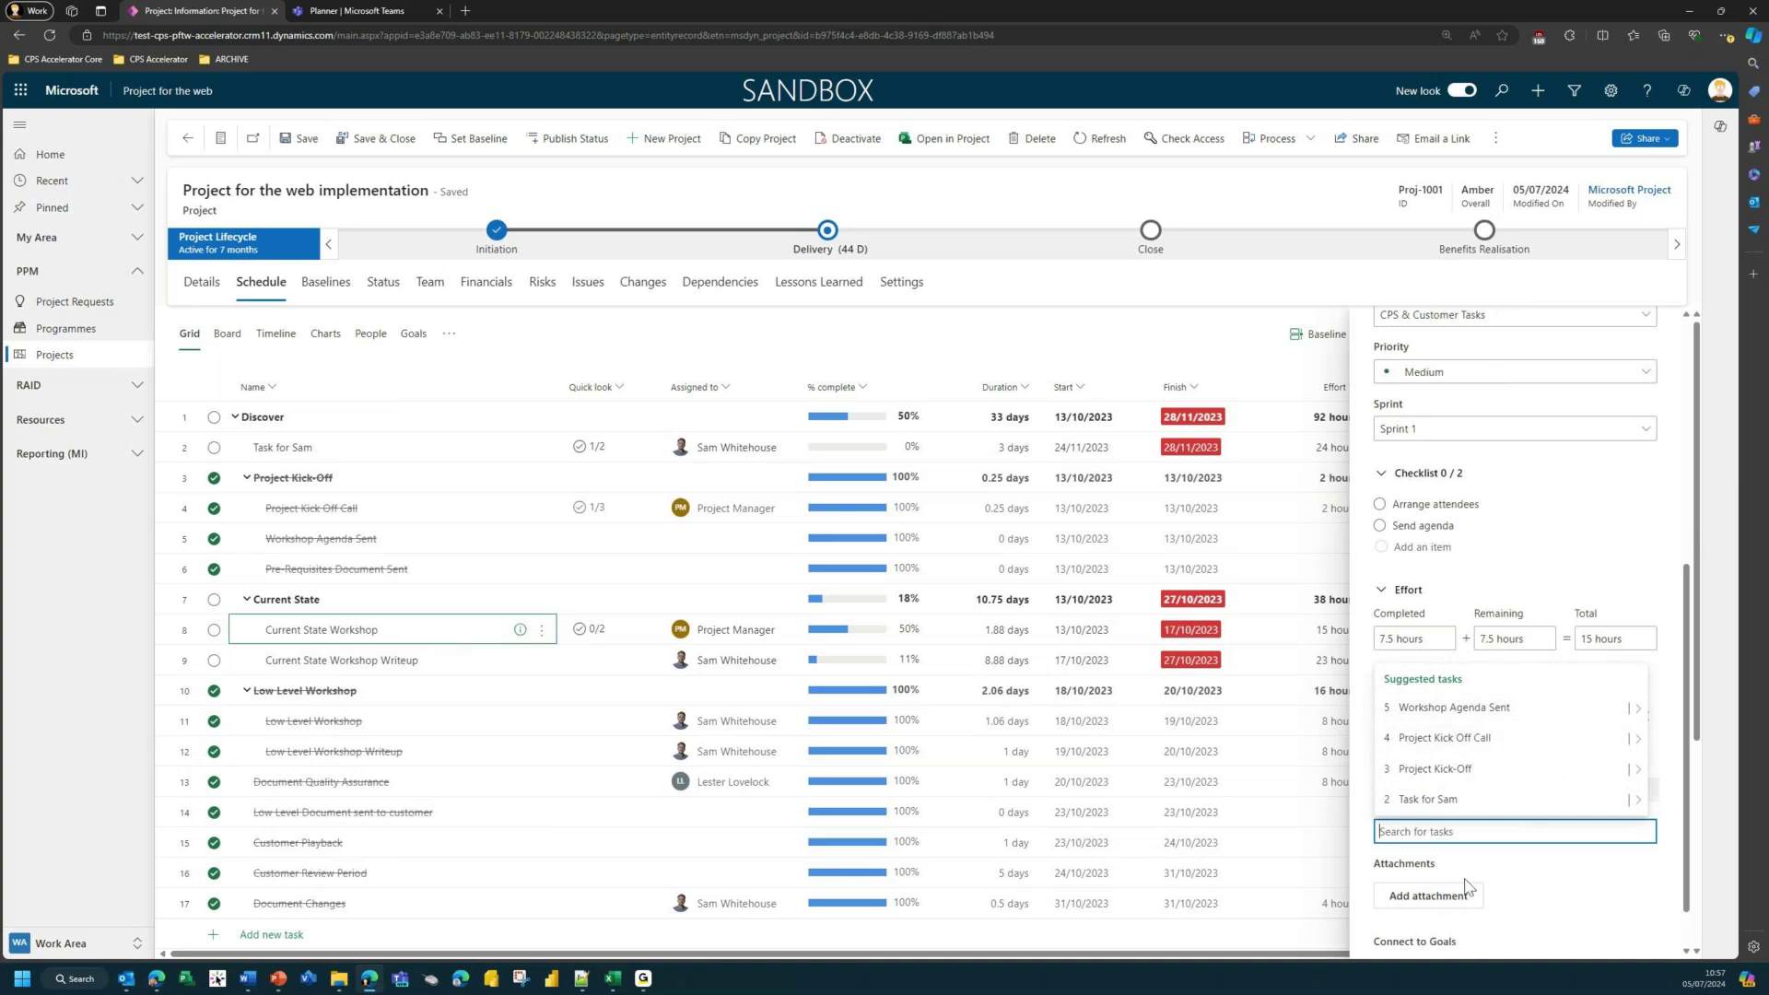
click(1553, 885)
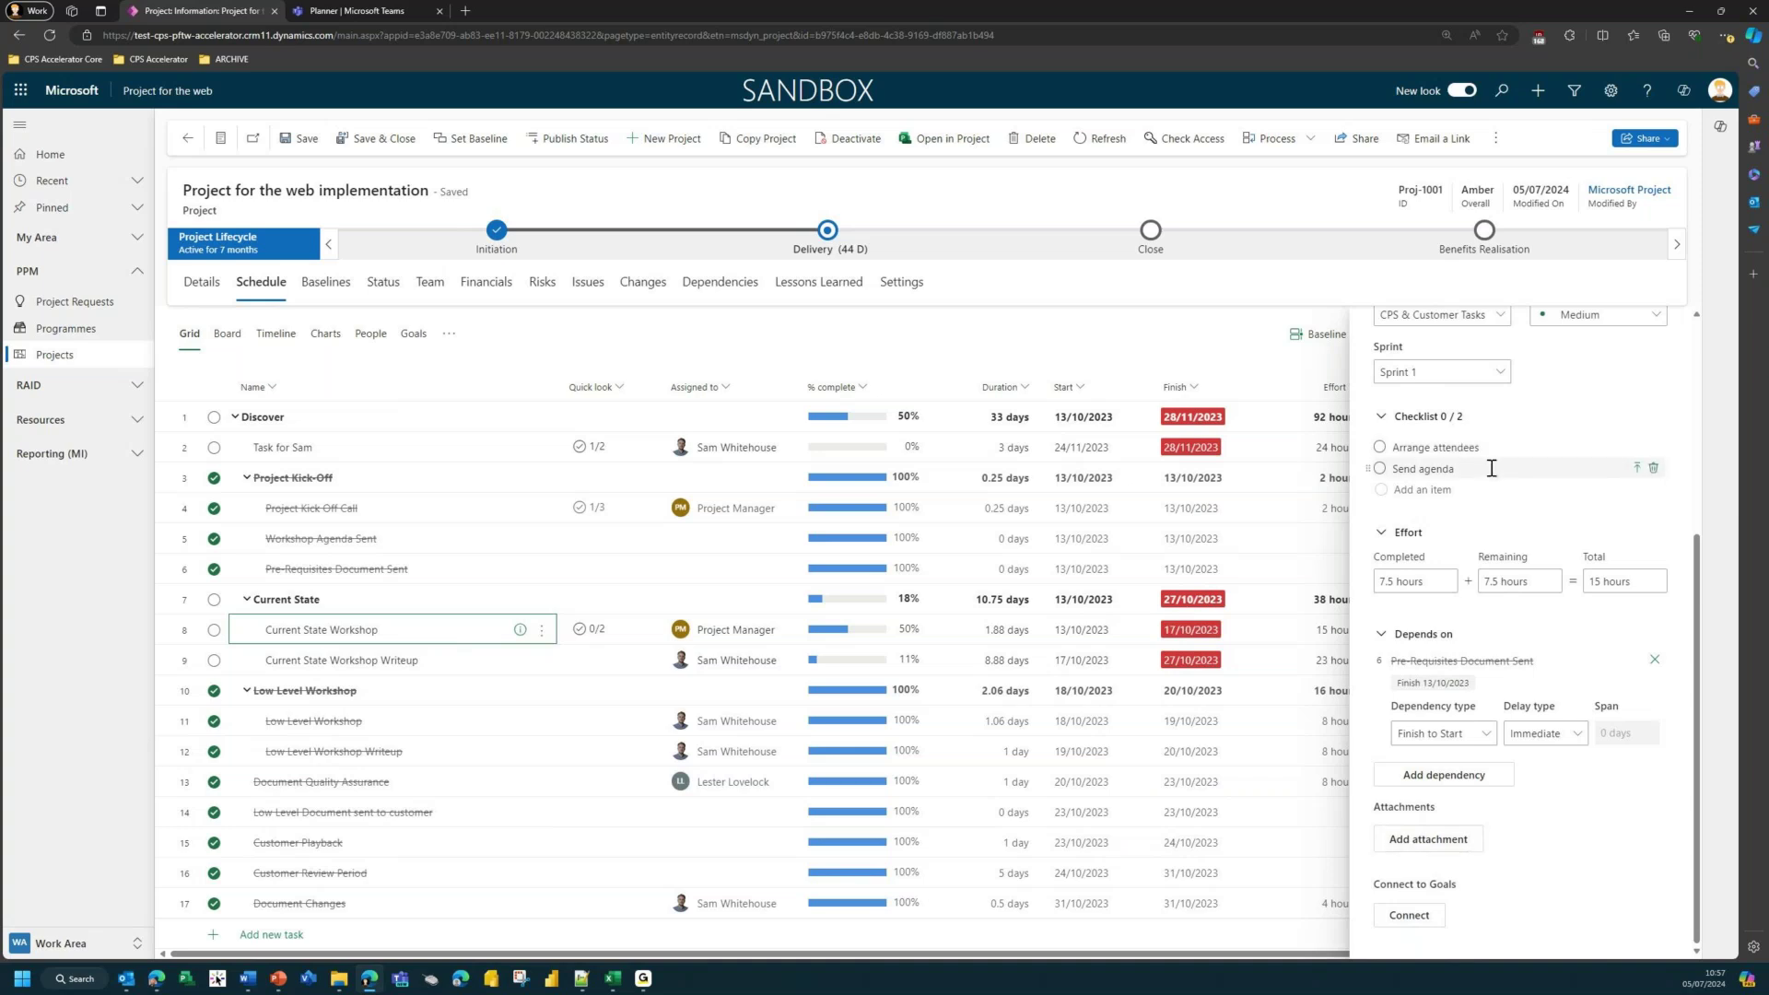
Review the full change history of the Current State Workshop task and close its details
scroll(1567, 479, up, 4)
click(1622, 324)
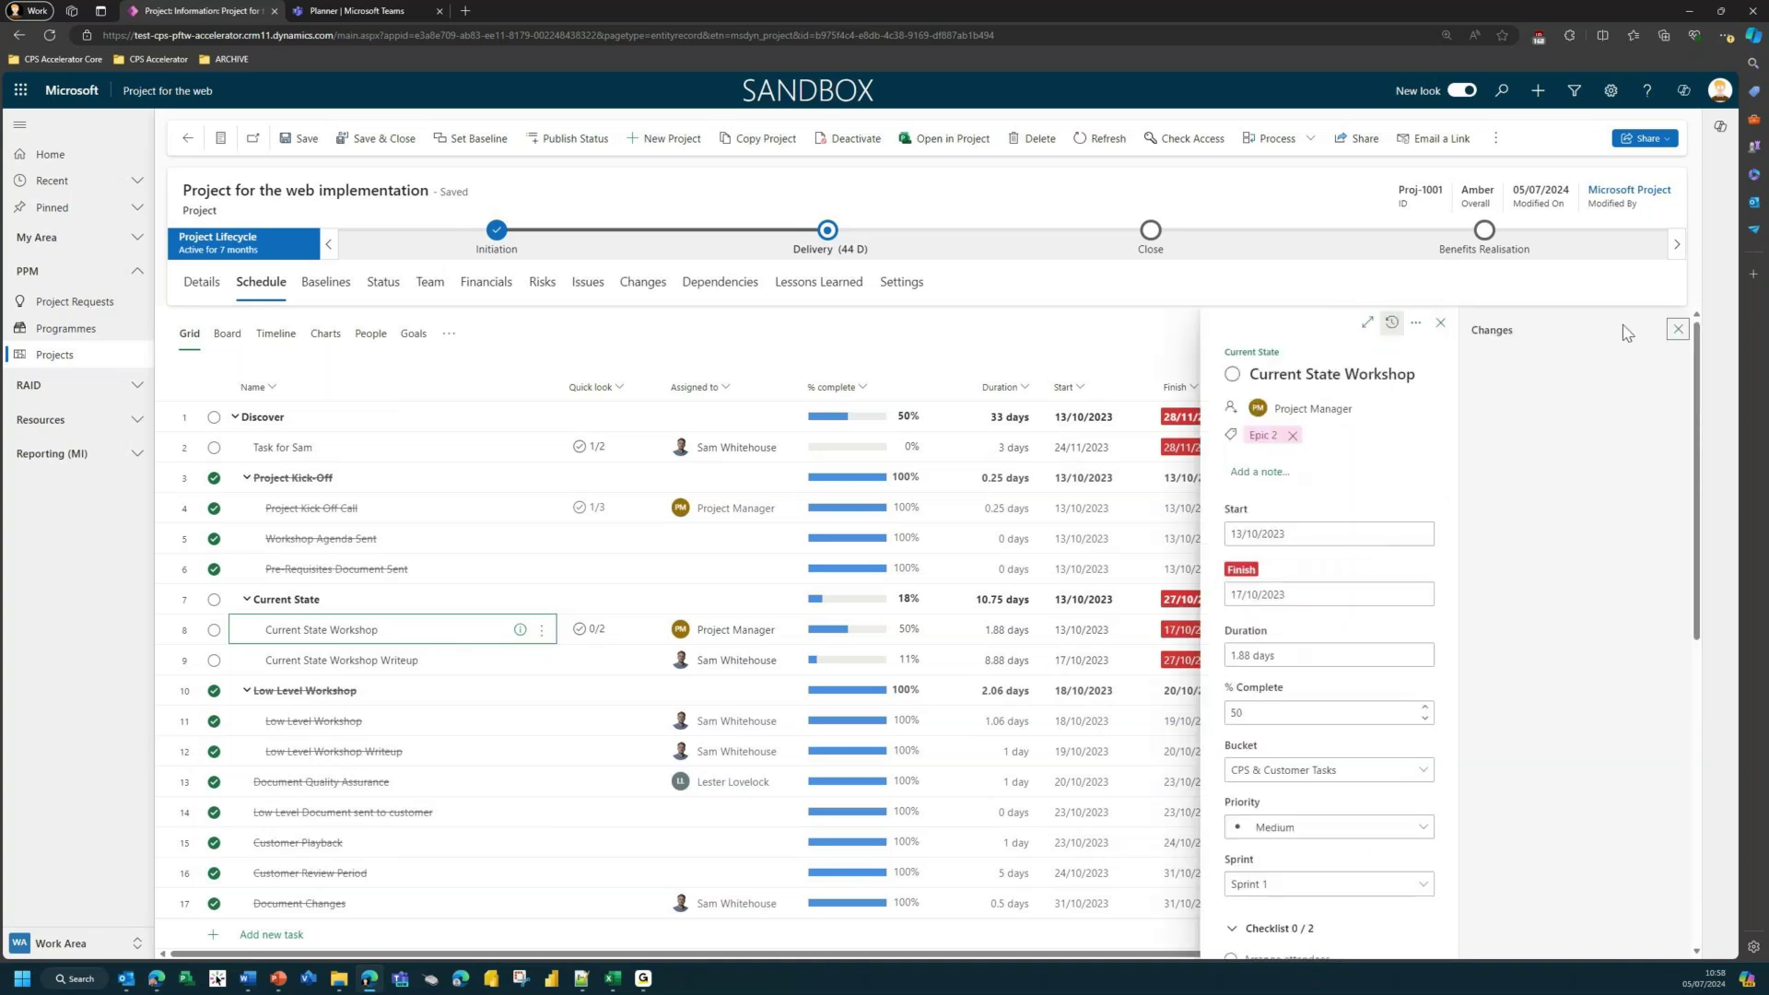
scroll(1599, 885, down, 5)
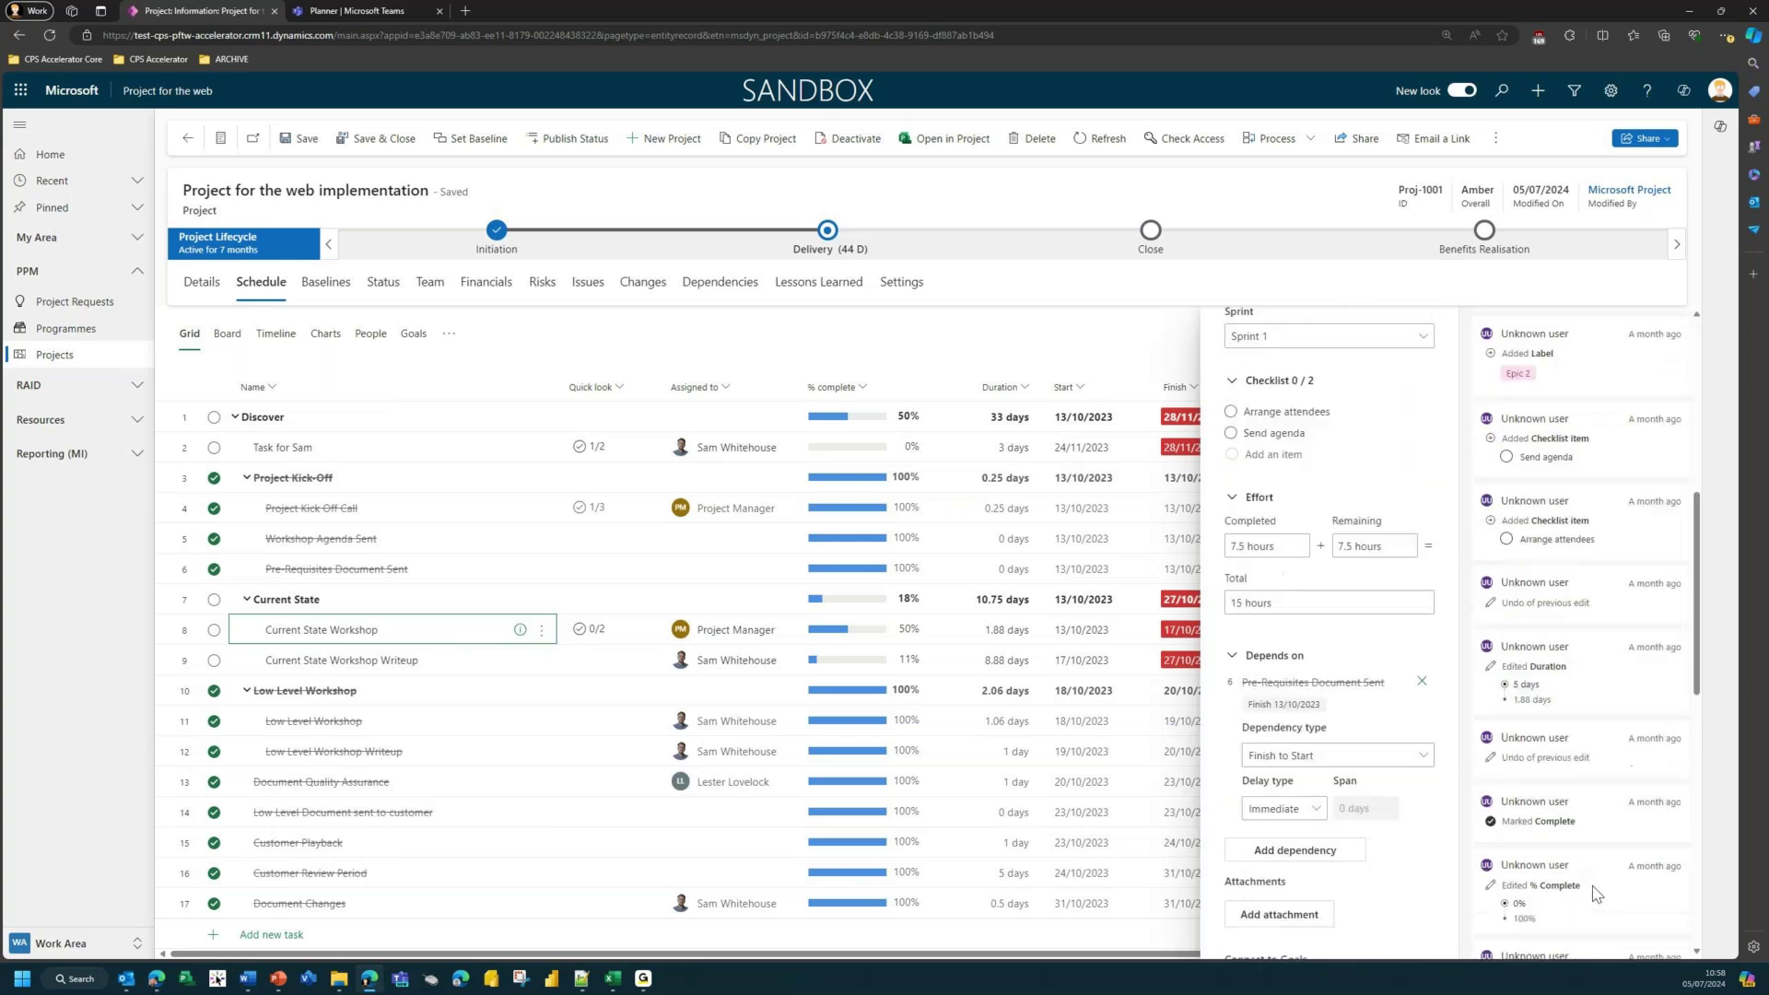
scroll(1597, 889, down, 10)
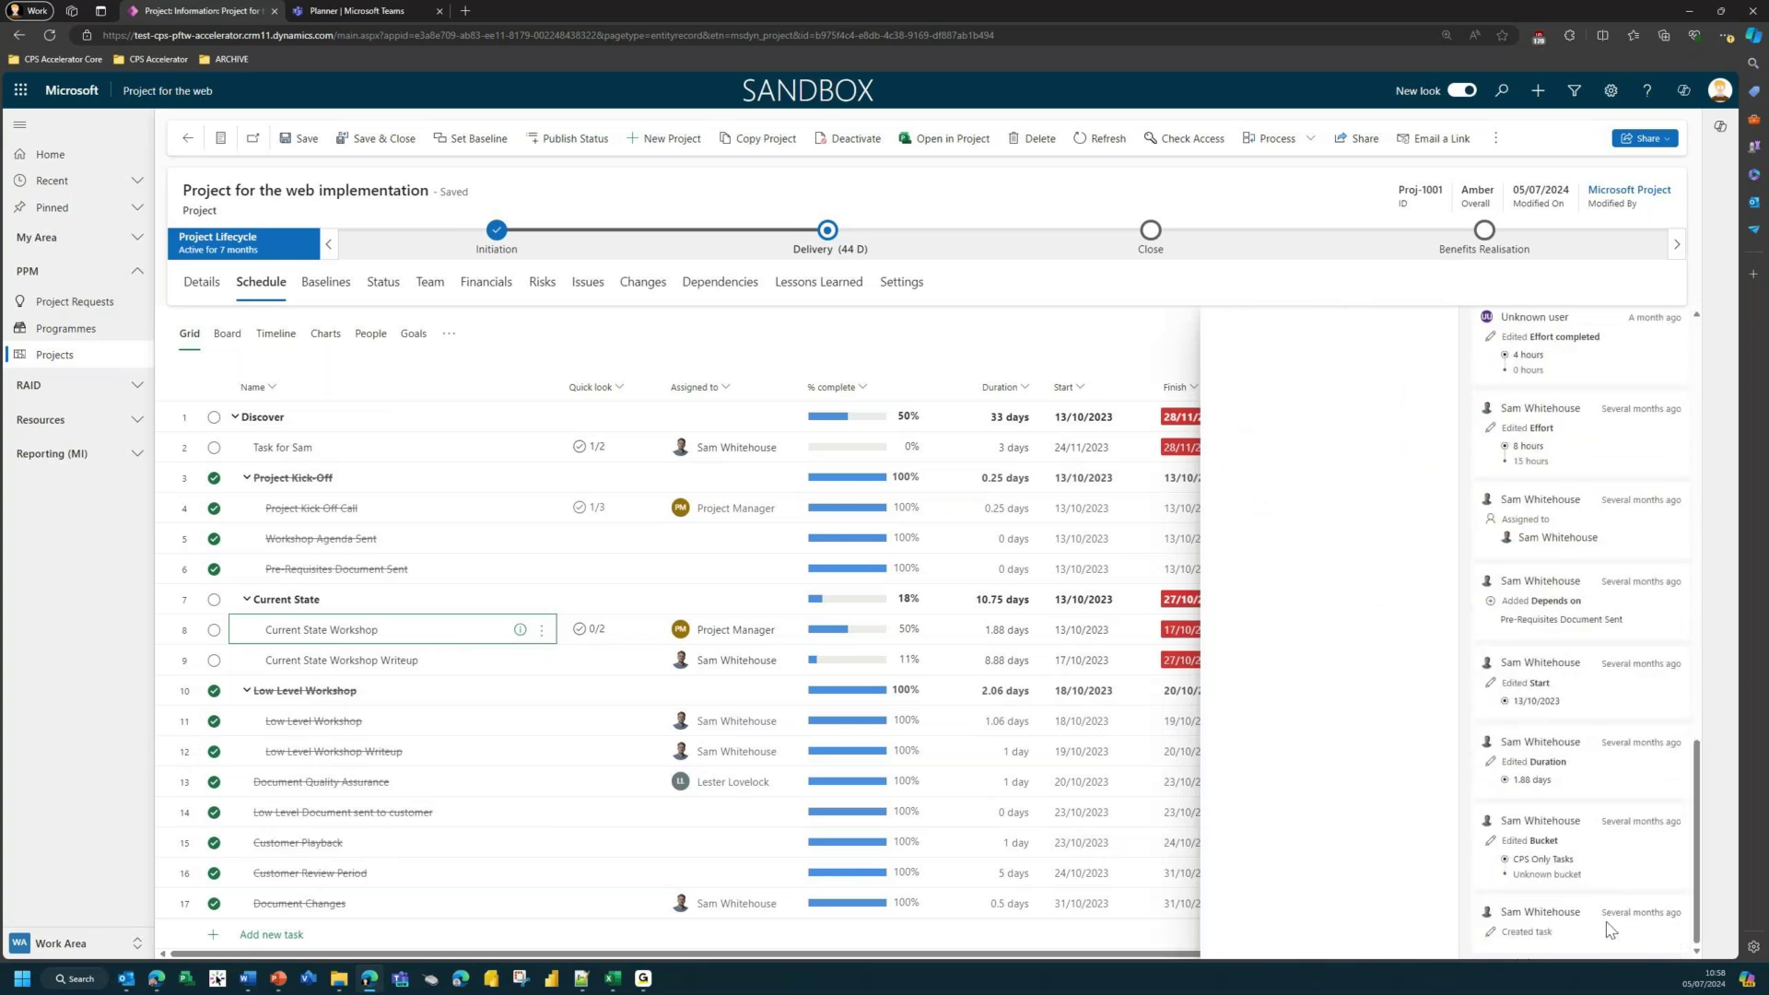
scroll(1595, 885, up, 3)
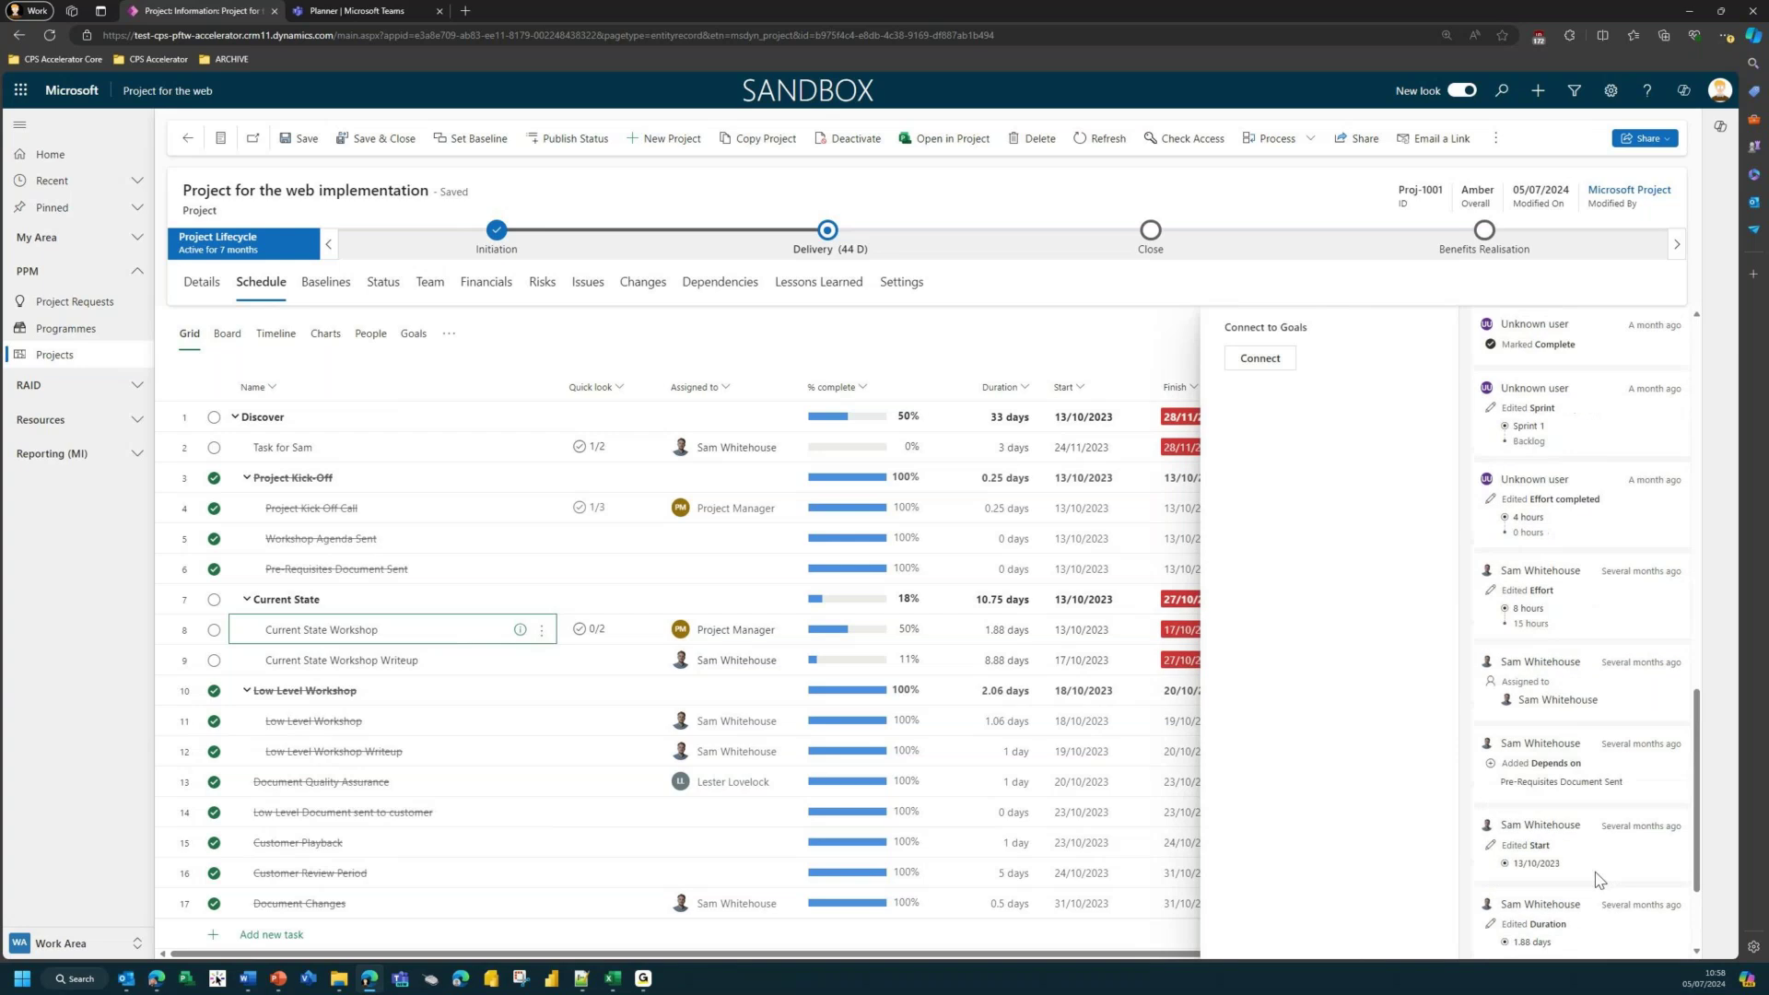
scroll(1598, 875, up, 10)
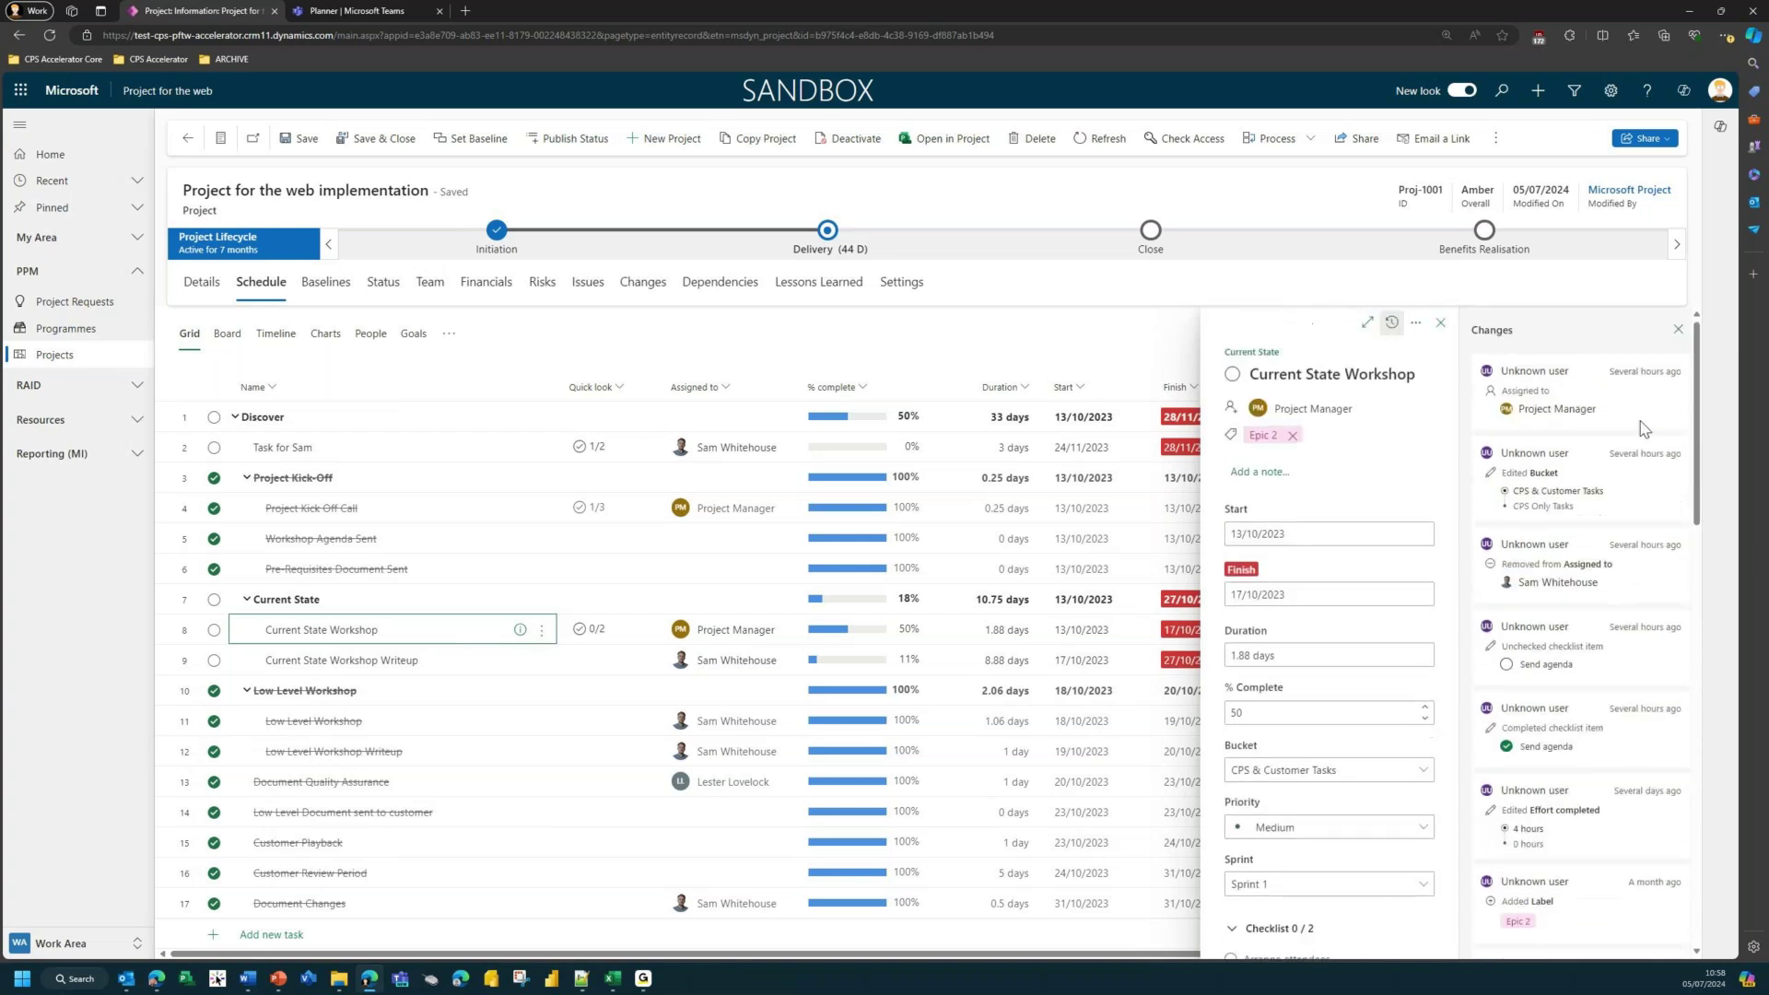
click(1679, 330)
click(1677, 327)
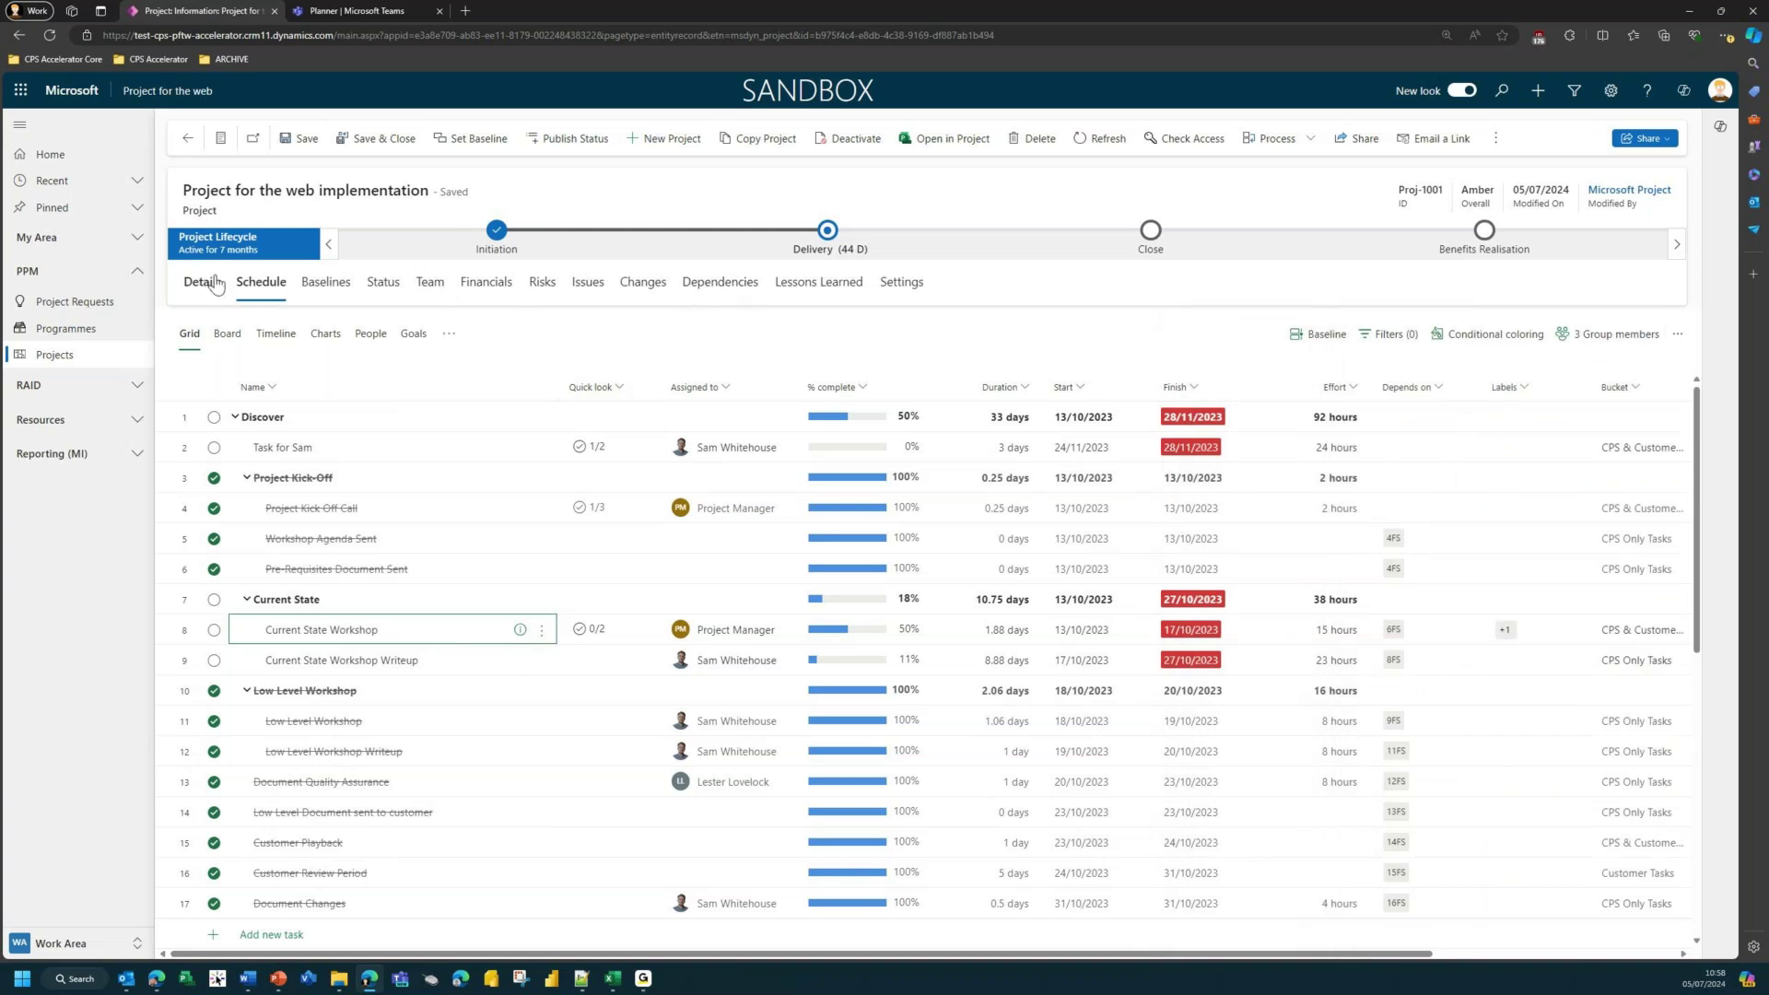
View the schedule as a board grouped by sprint and as a timeline down to the Launch tasks
click(227, 334)
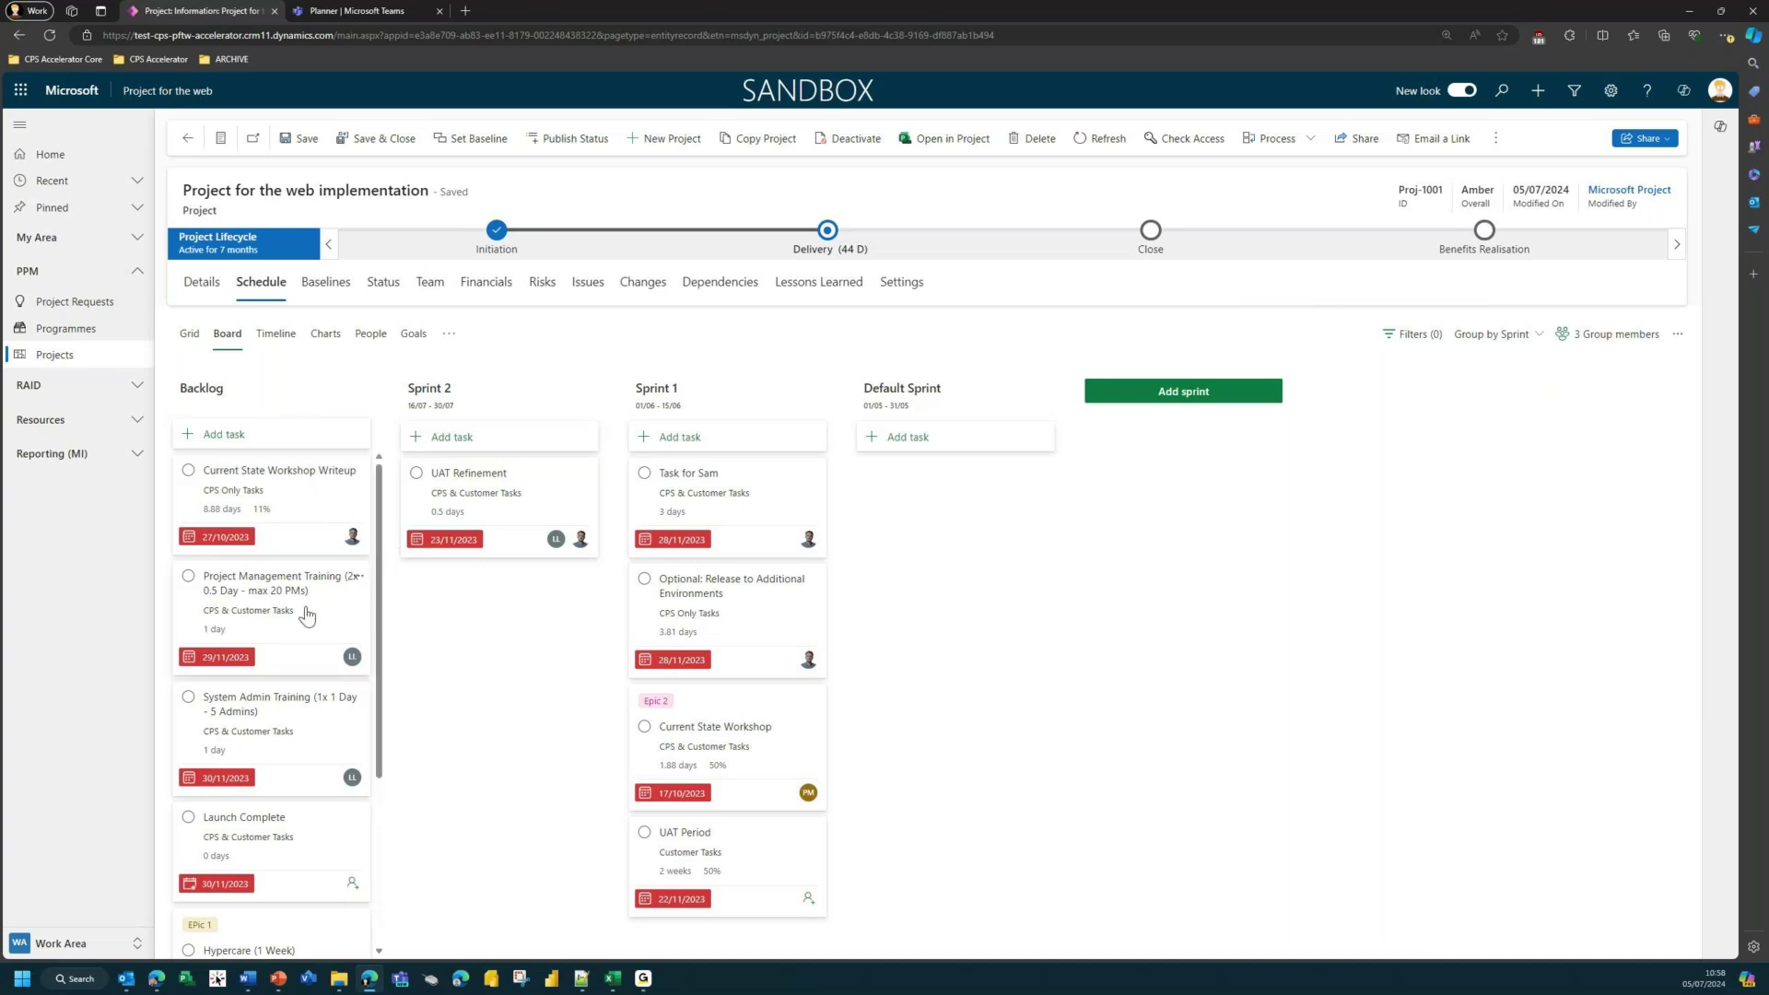
drag(307, 616, 296, 578)
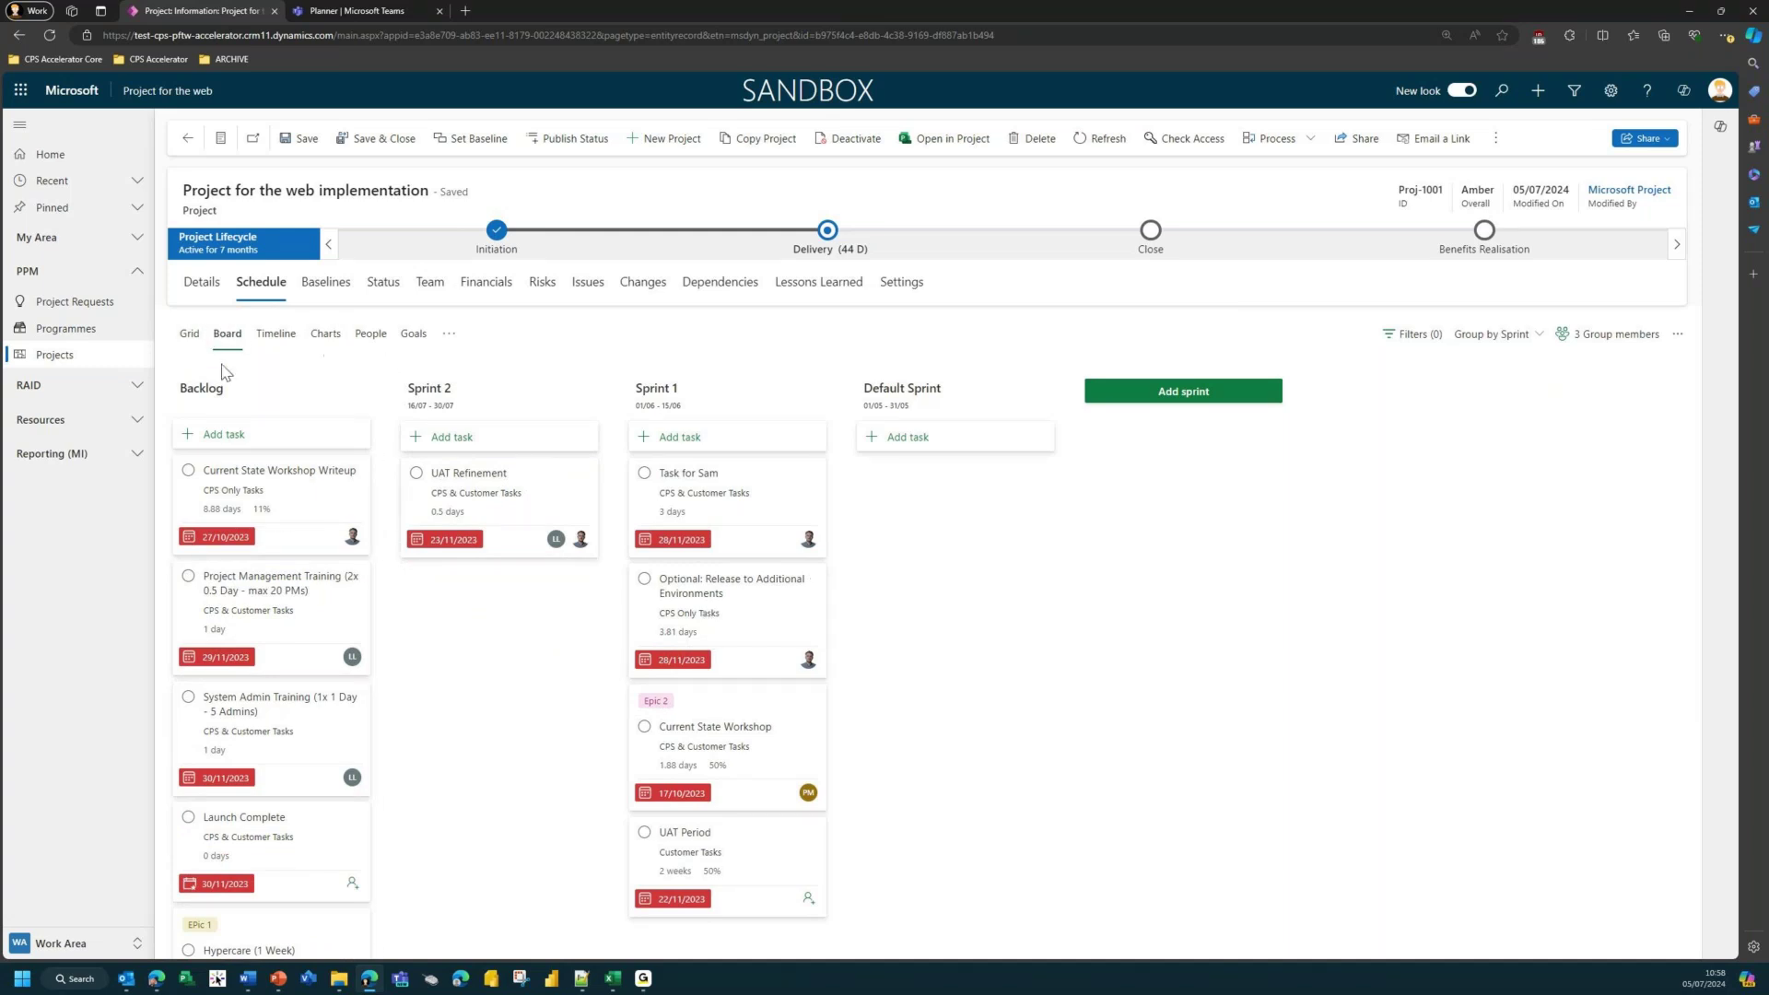
click(286, 342)
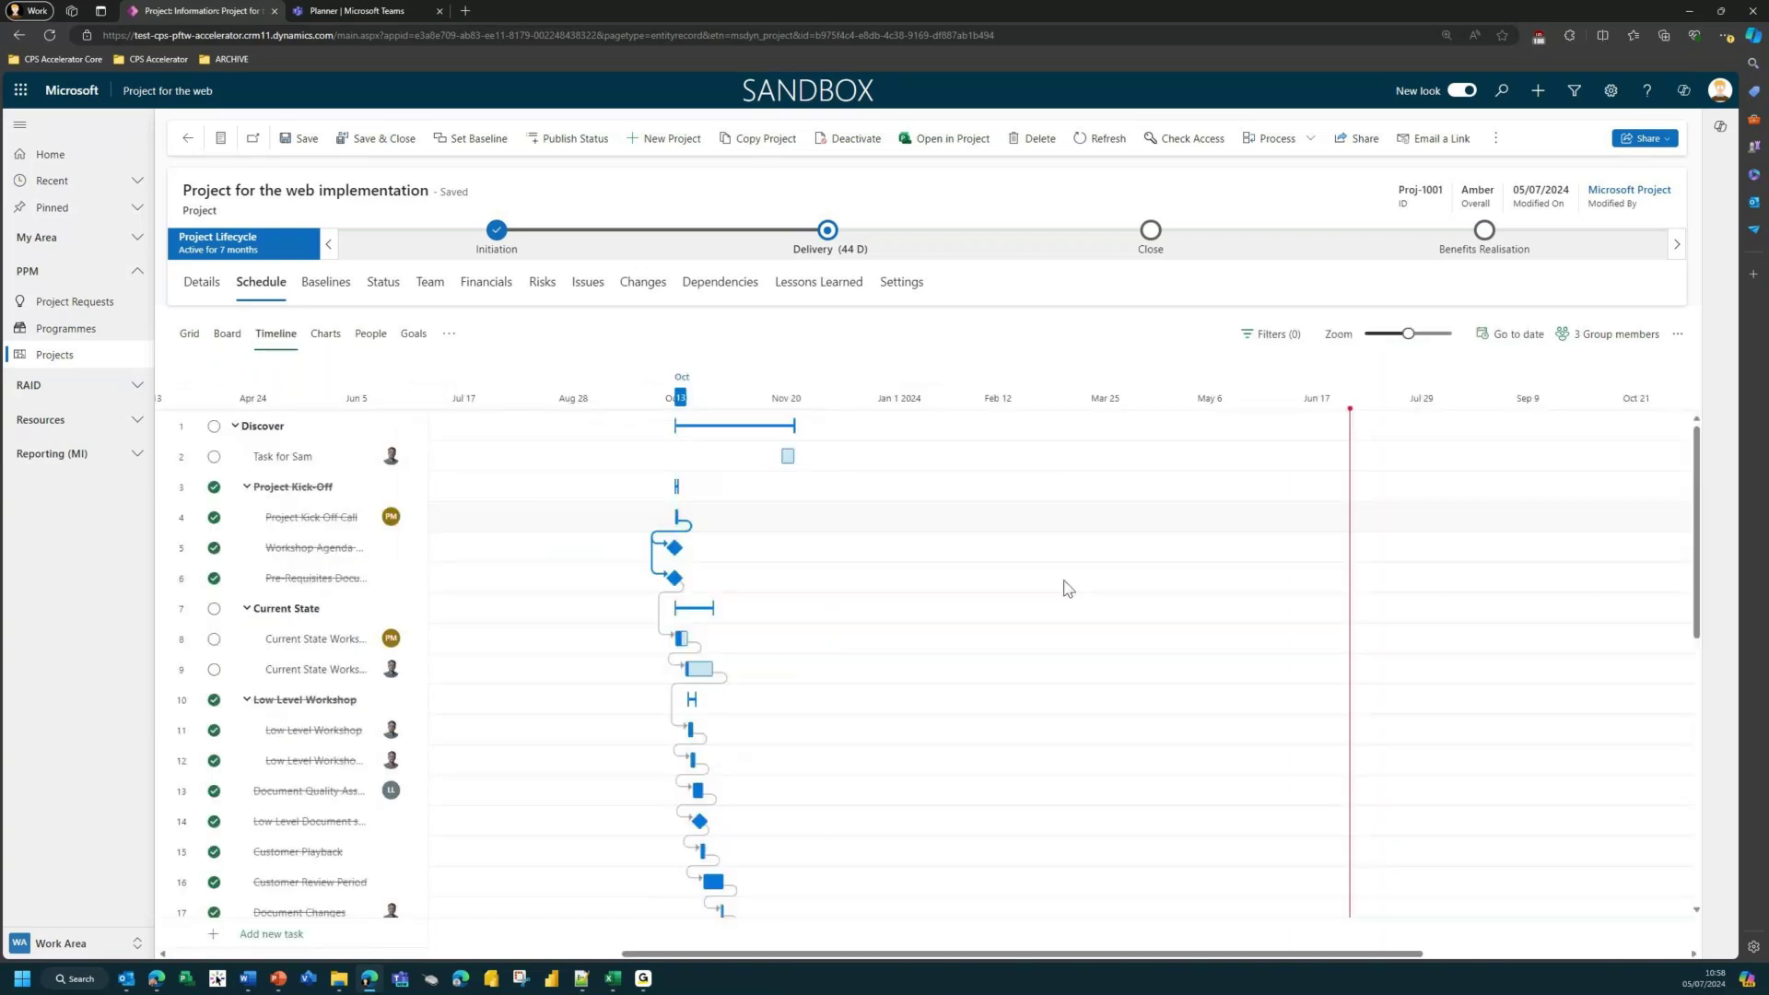
scroll(885, 679, down, 6)
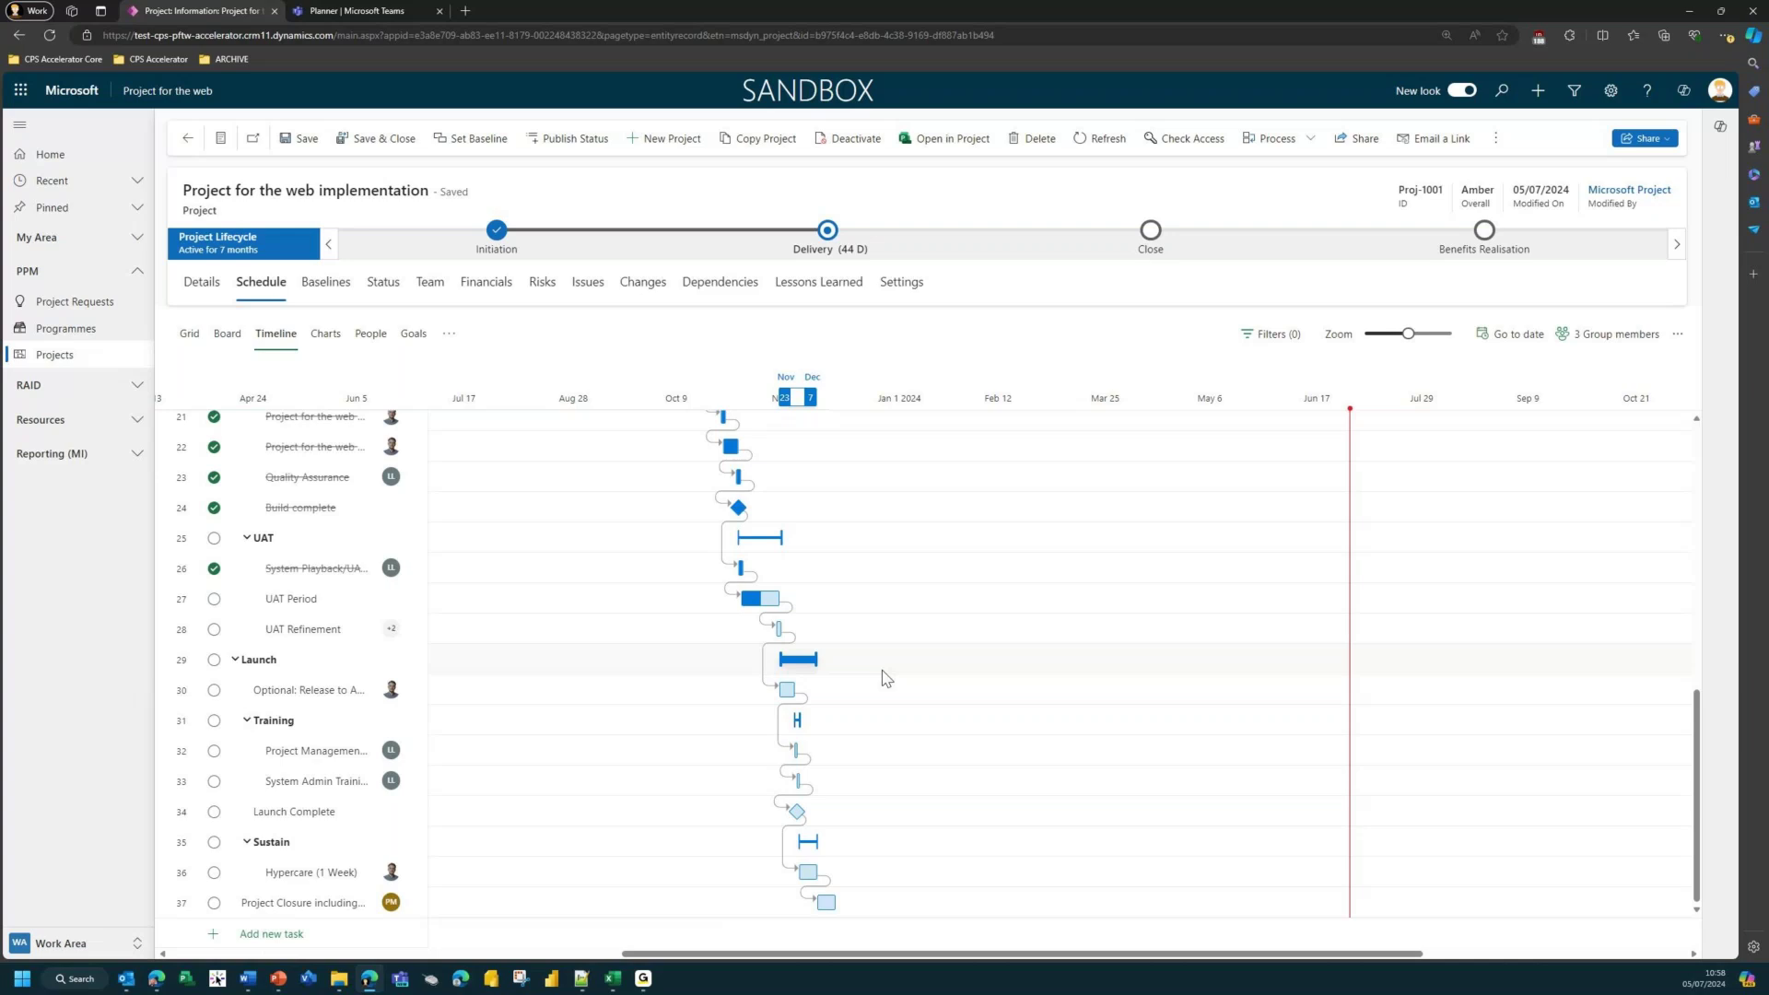
Try shifting the start and extending the finish of the Optional: Release to Additional Environments task on the timeline, undoing each change
drag(783, 689, 778, 692)
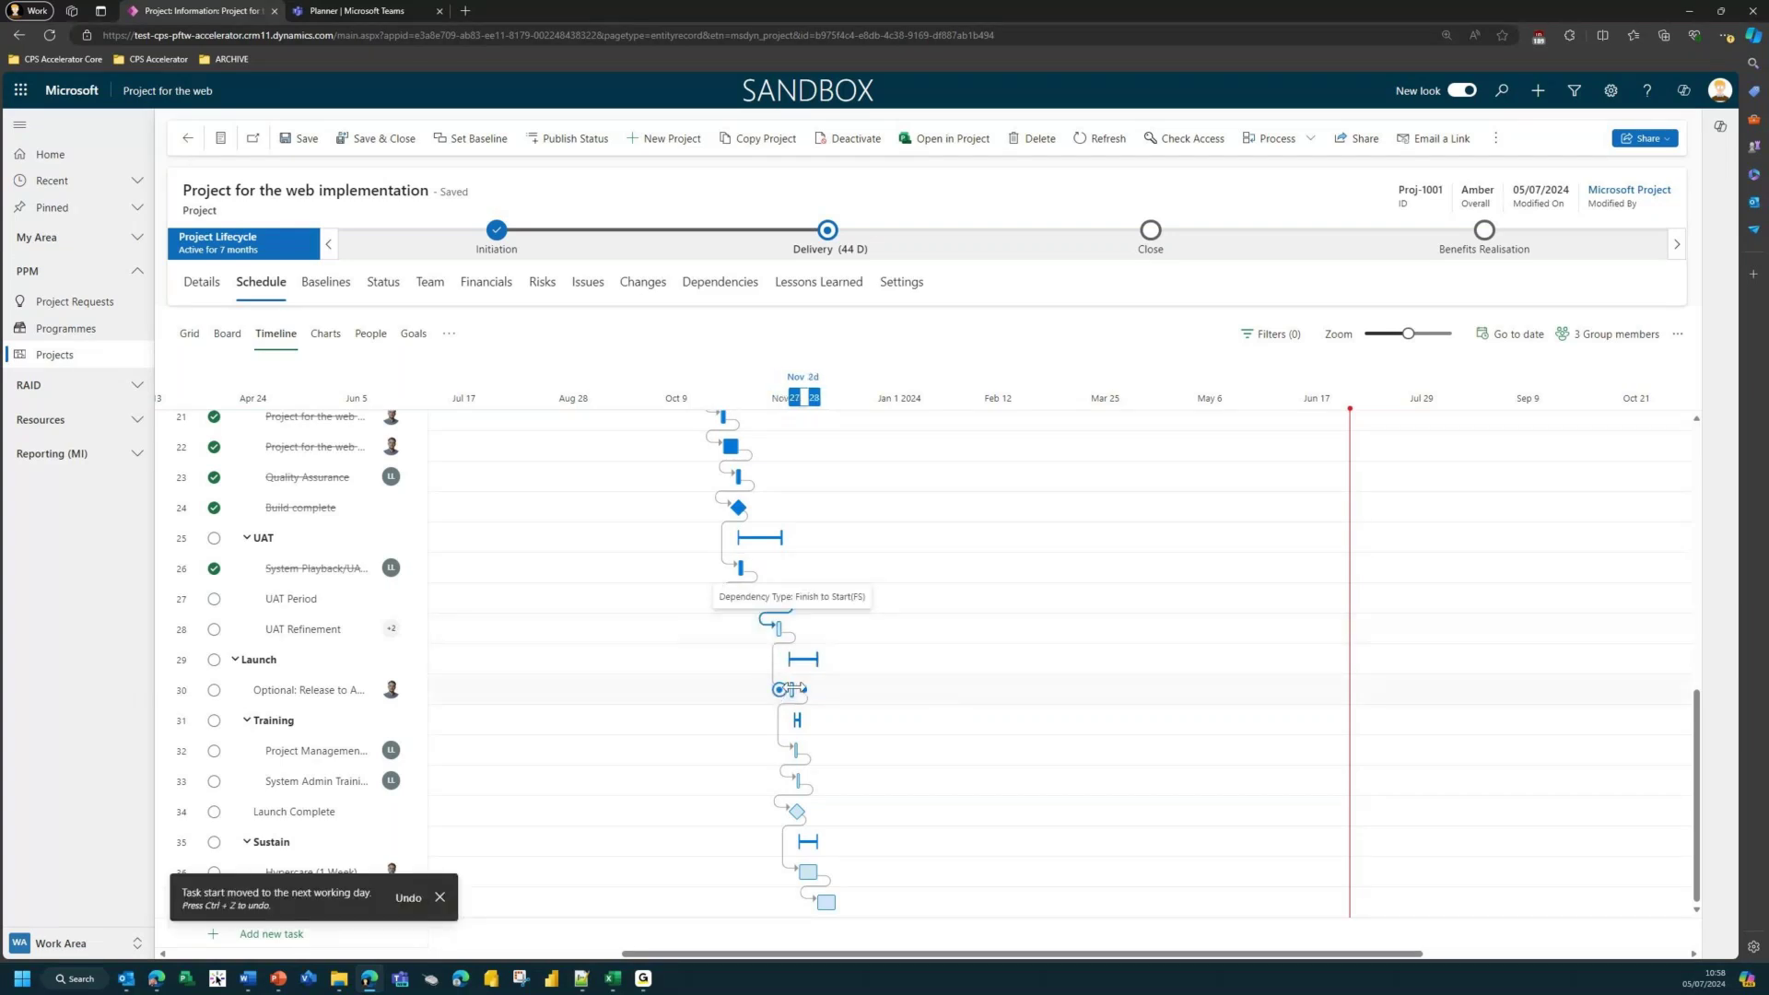
key(ctrl+z)
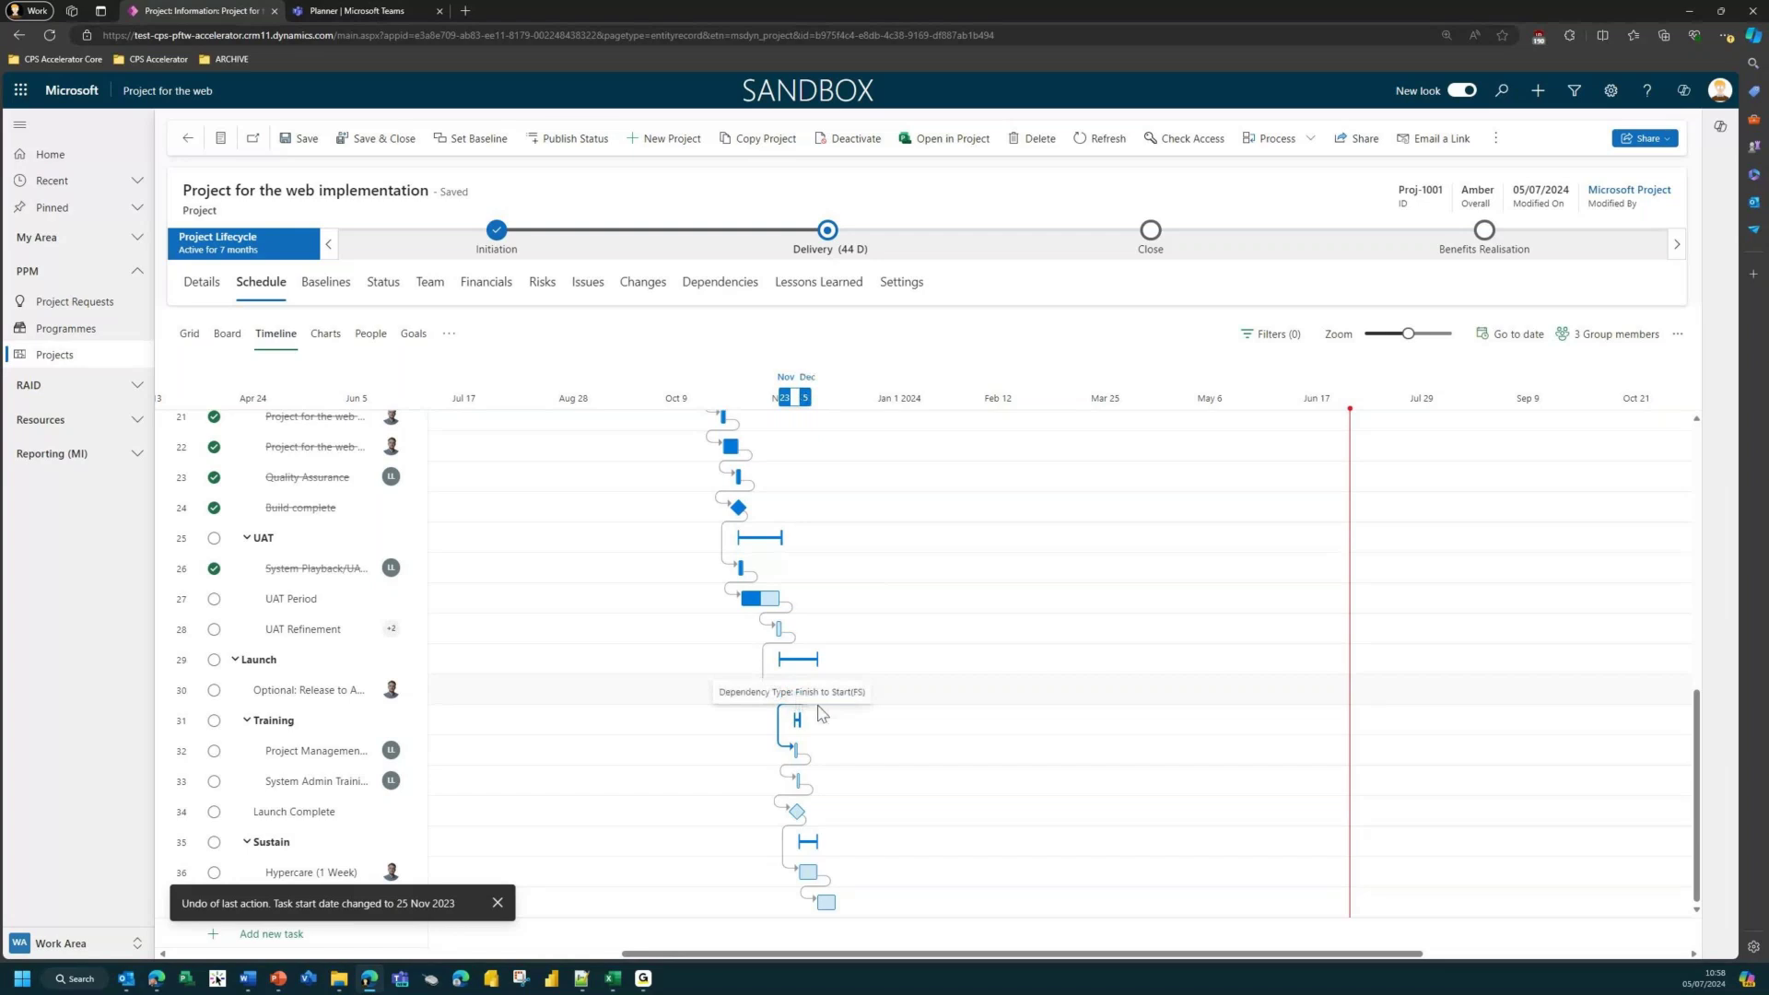
drag(807, 690, 963, 691)
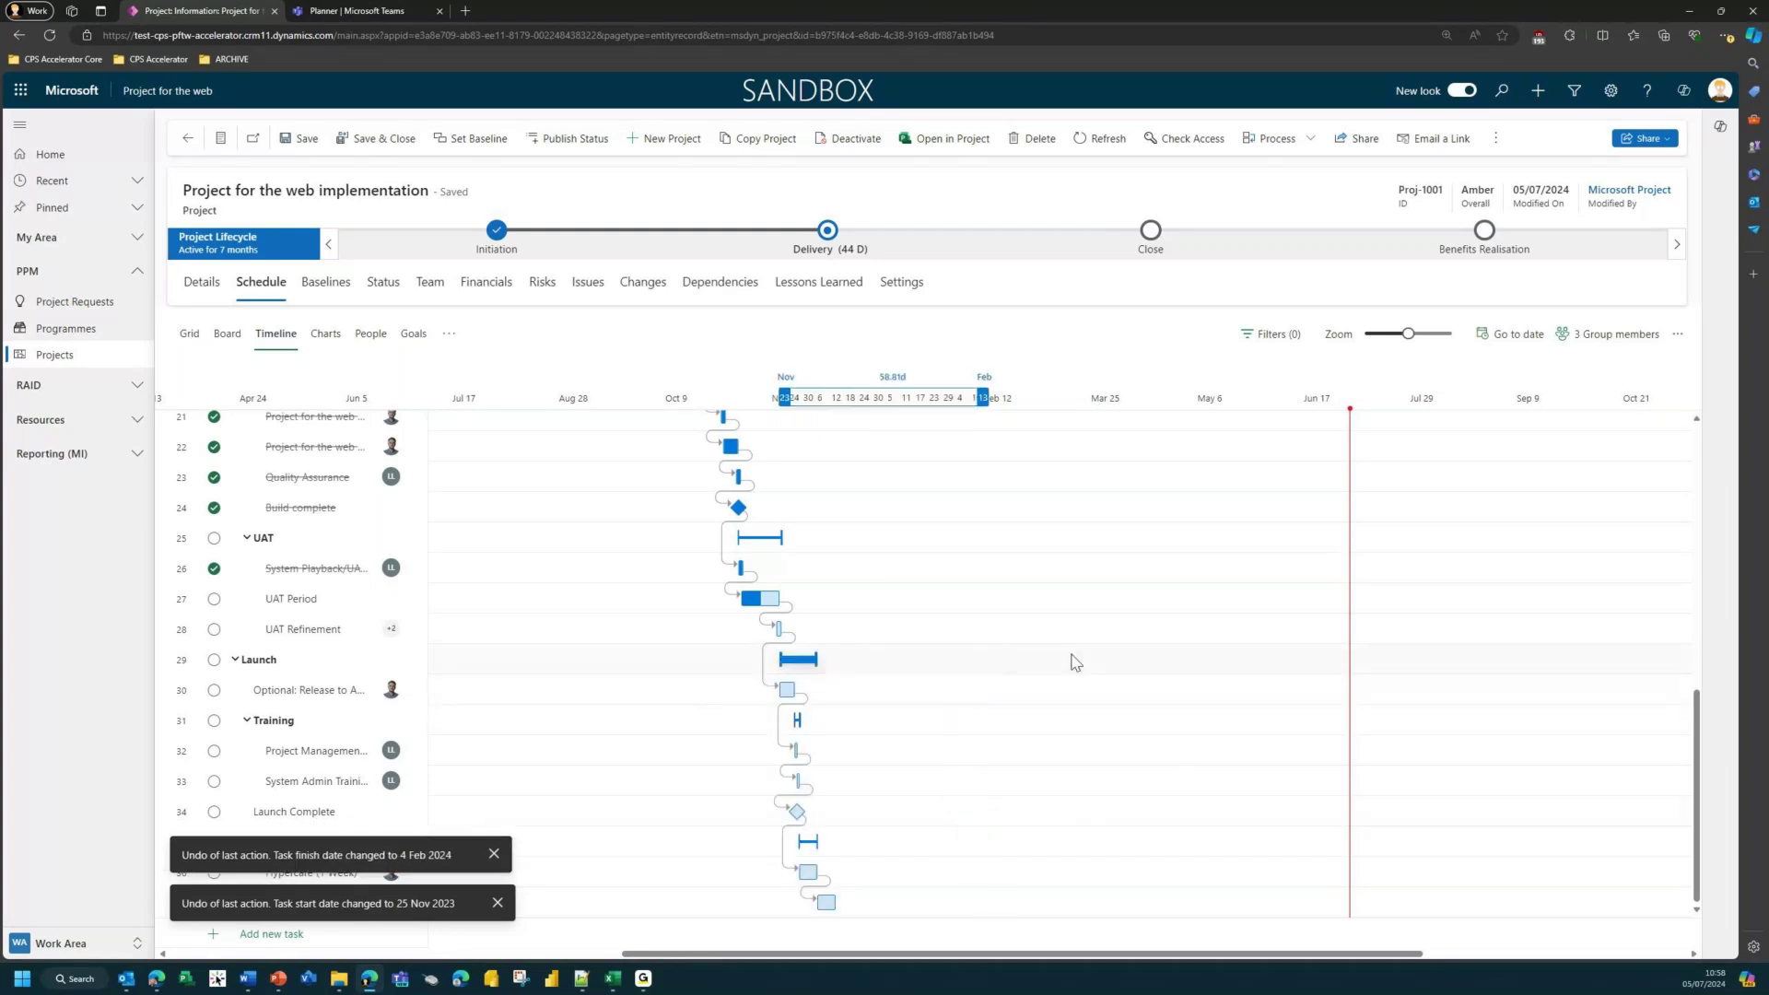
View the project's active risks and open the Integration with Existing Systems risk
click(540, 284)
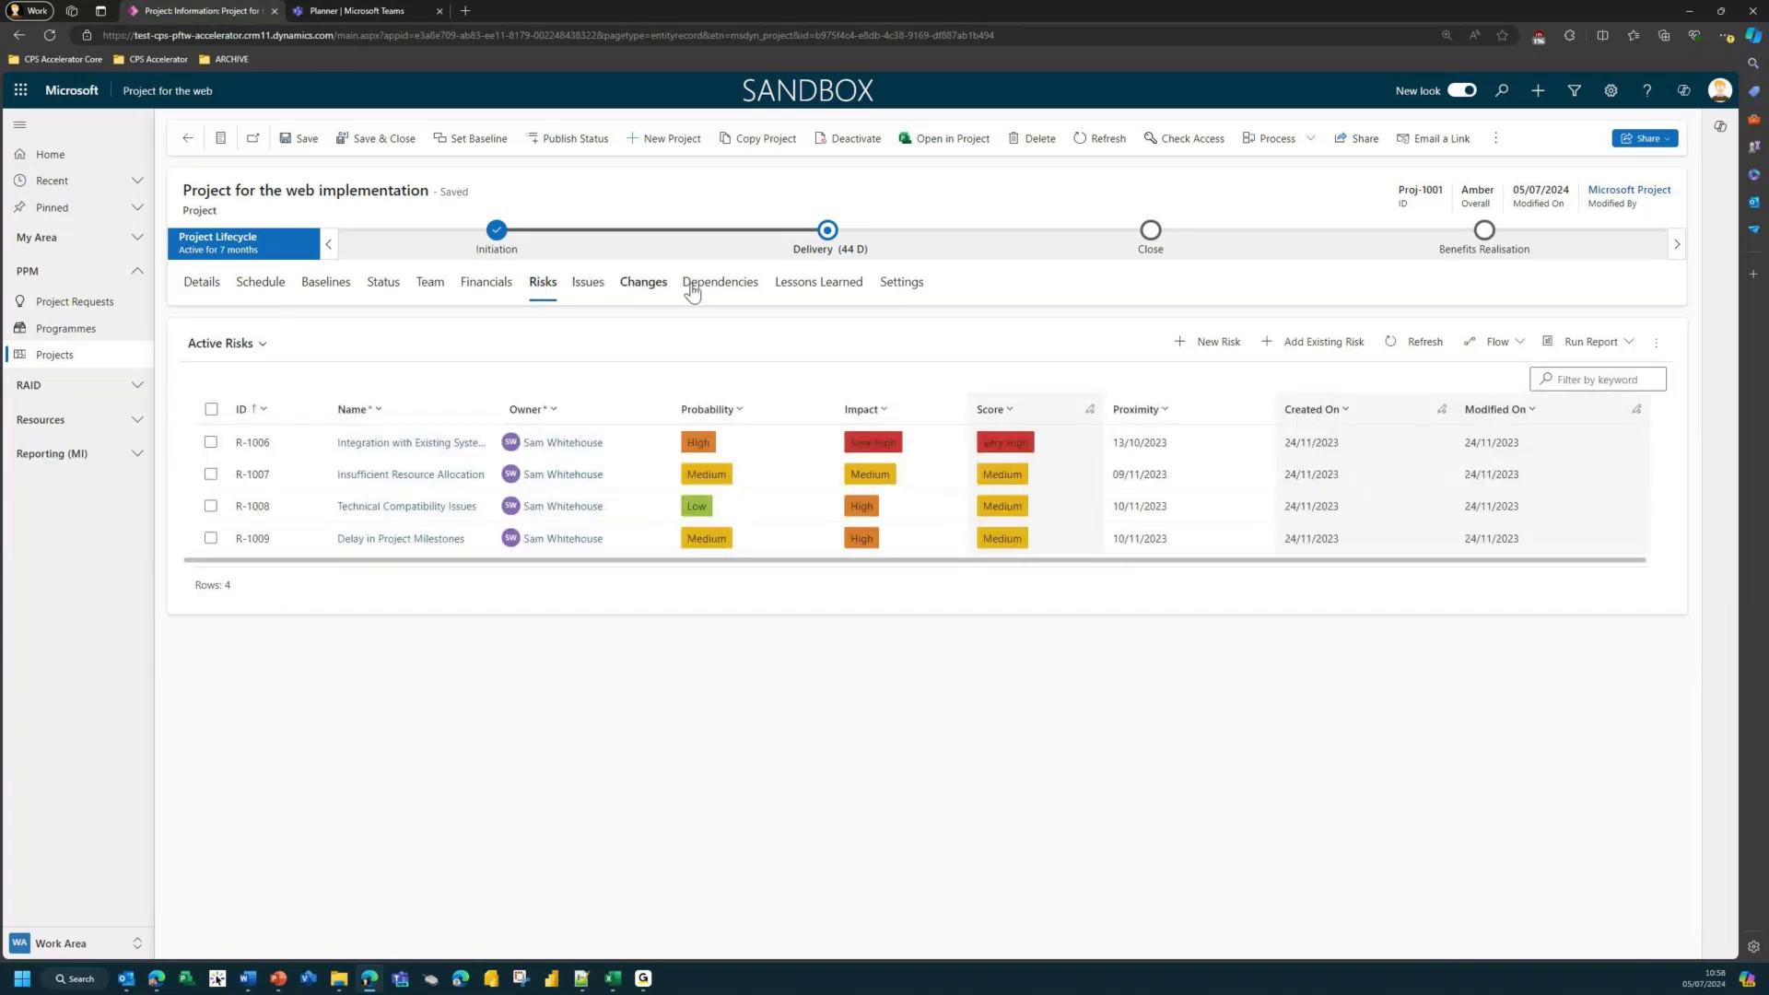
click(412, 453)
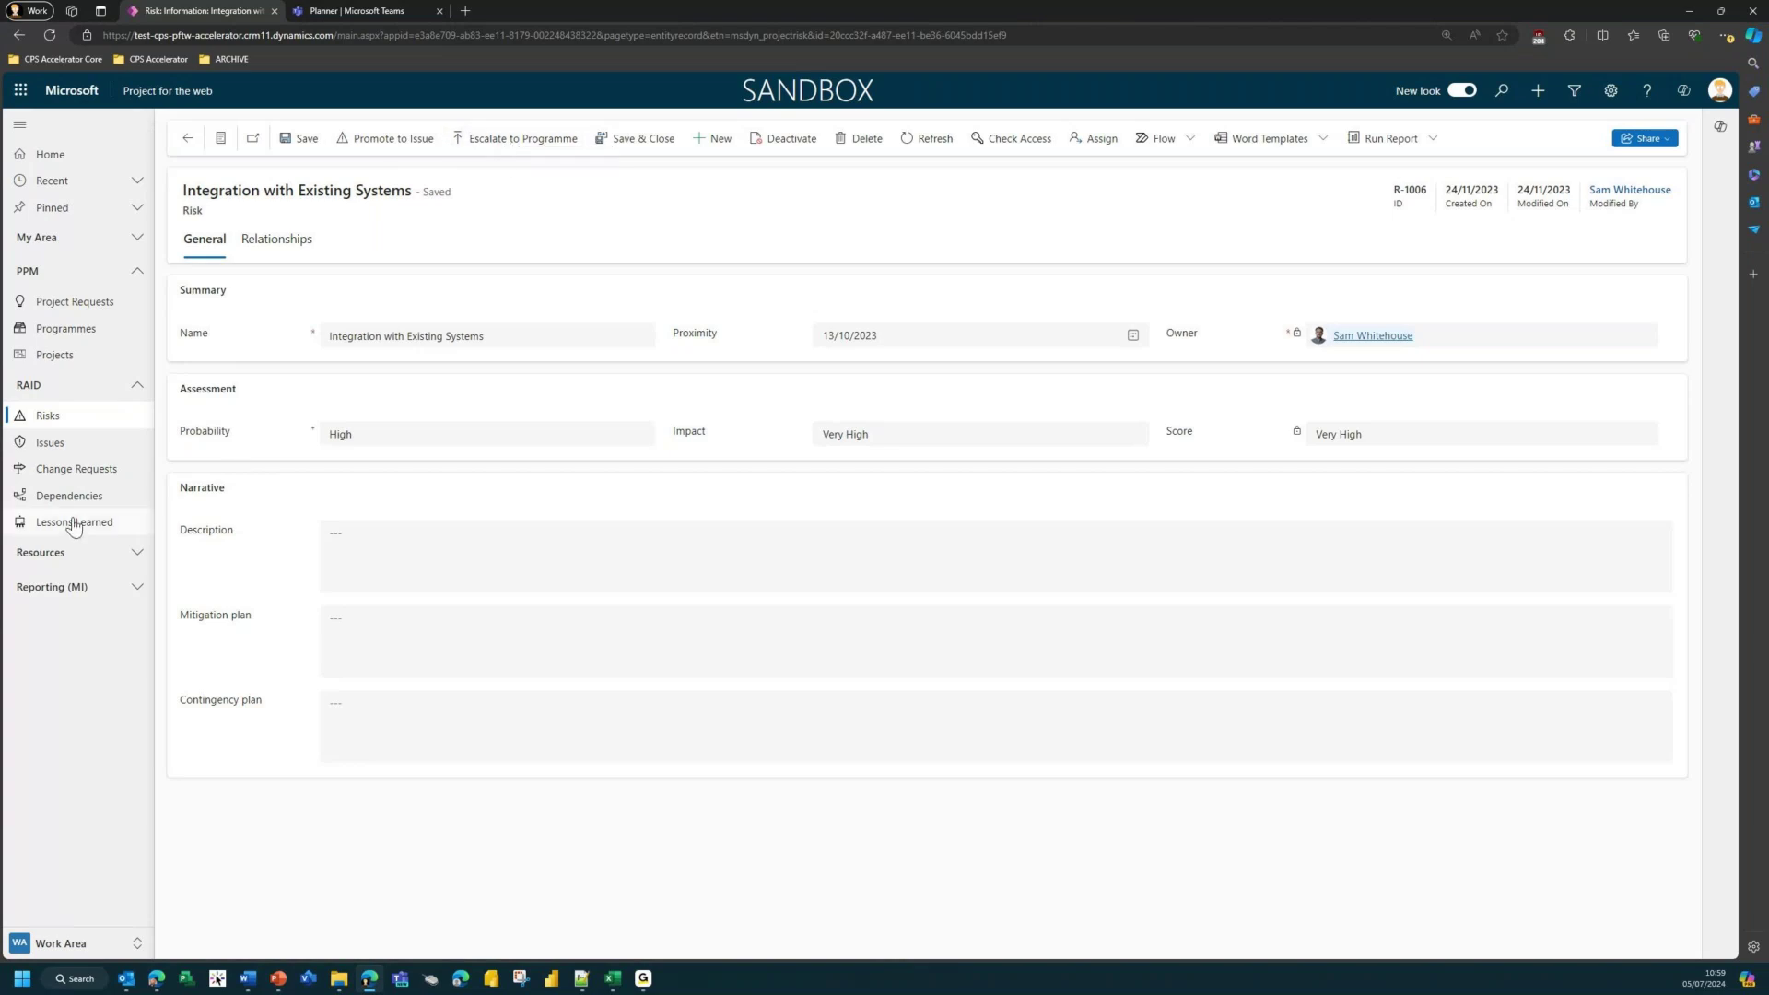
Open the Business Process Improvement programme from the active programmes and view its projects
click(66, 328)
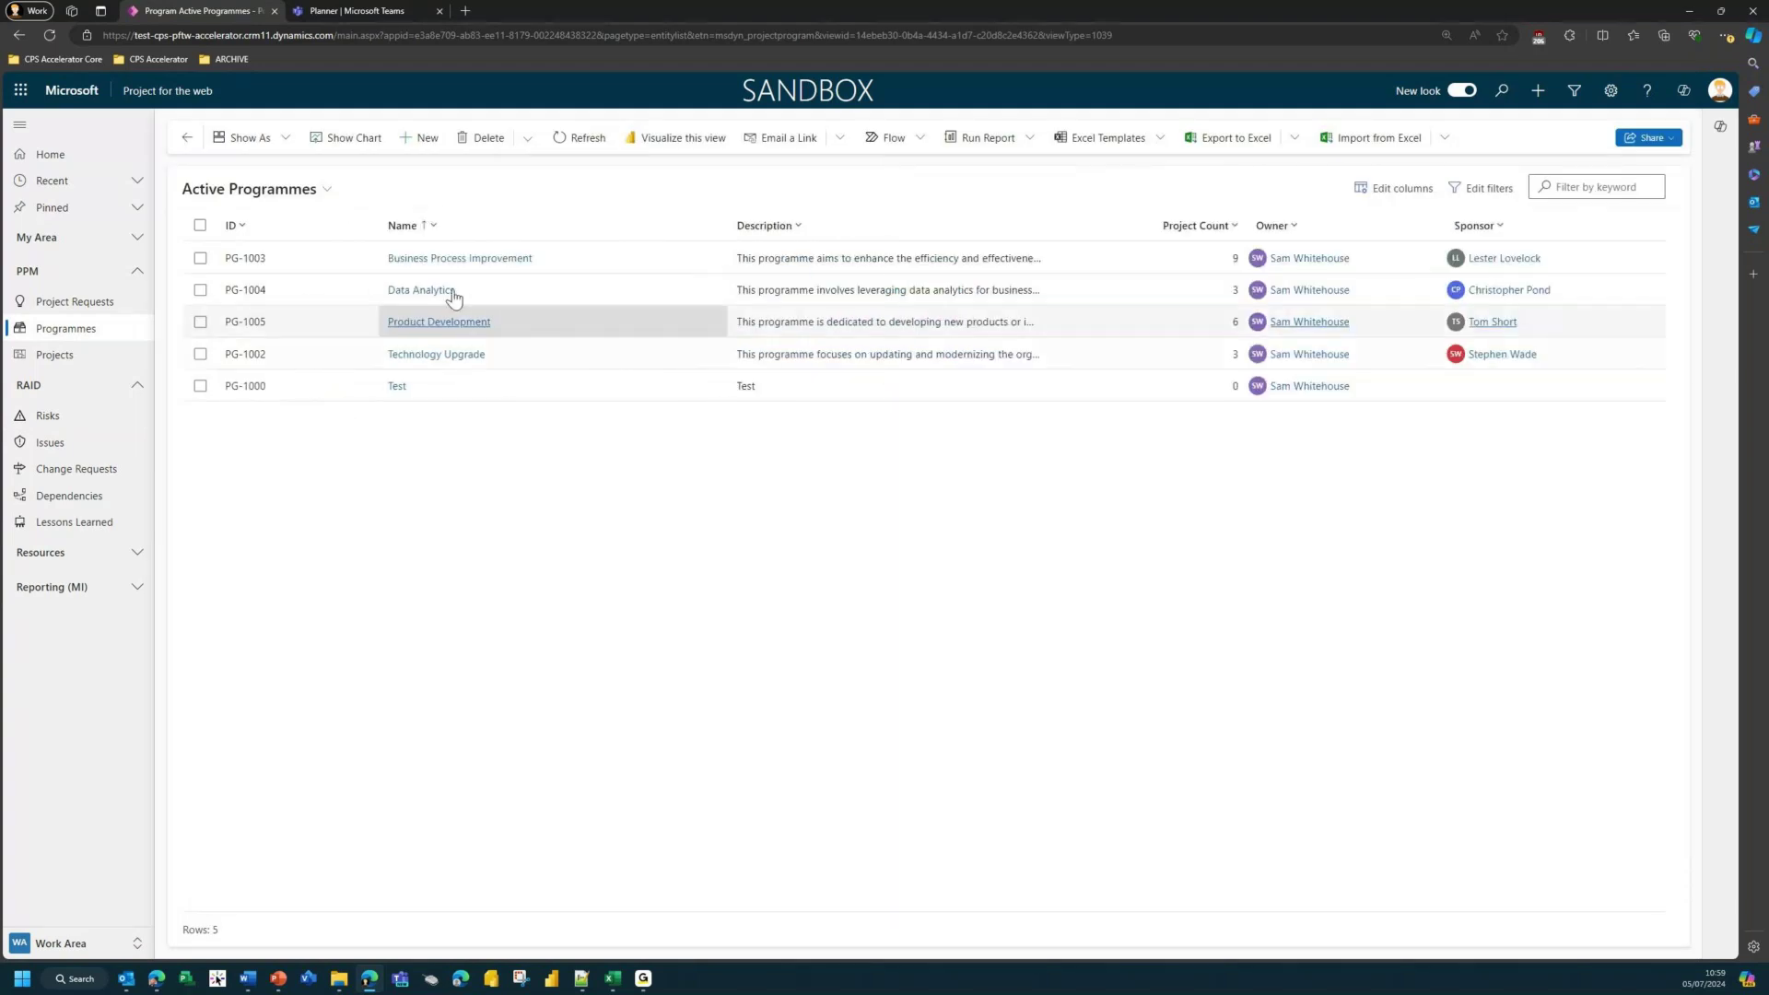
click(460, 258)
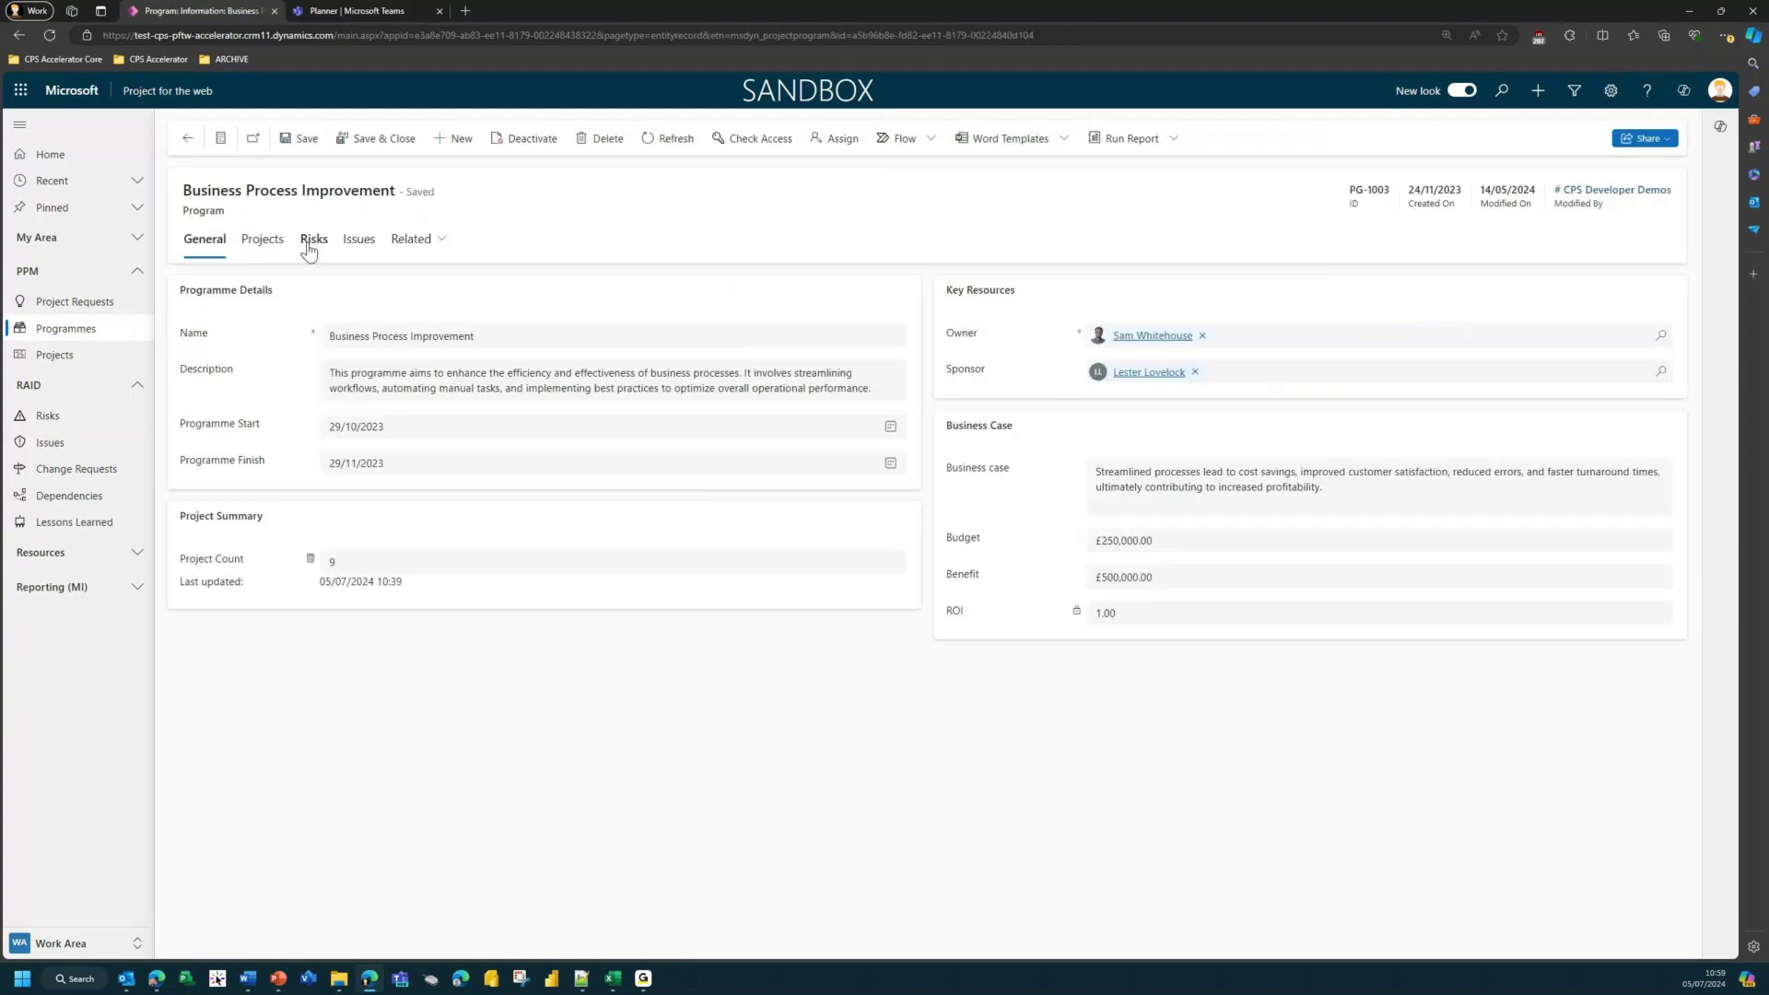
click(258, 243)
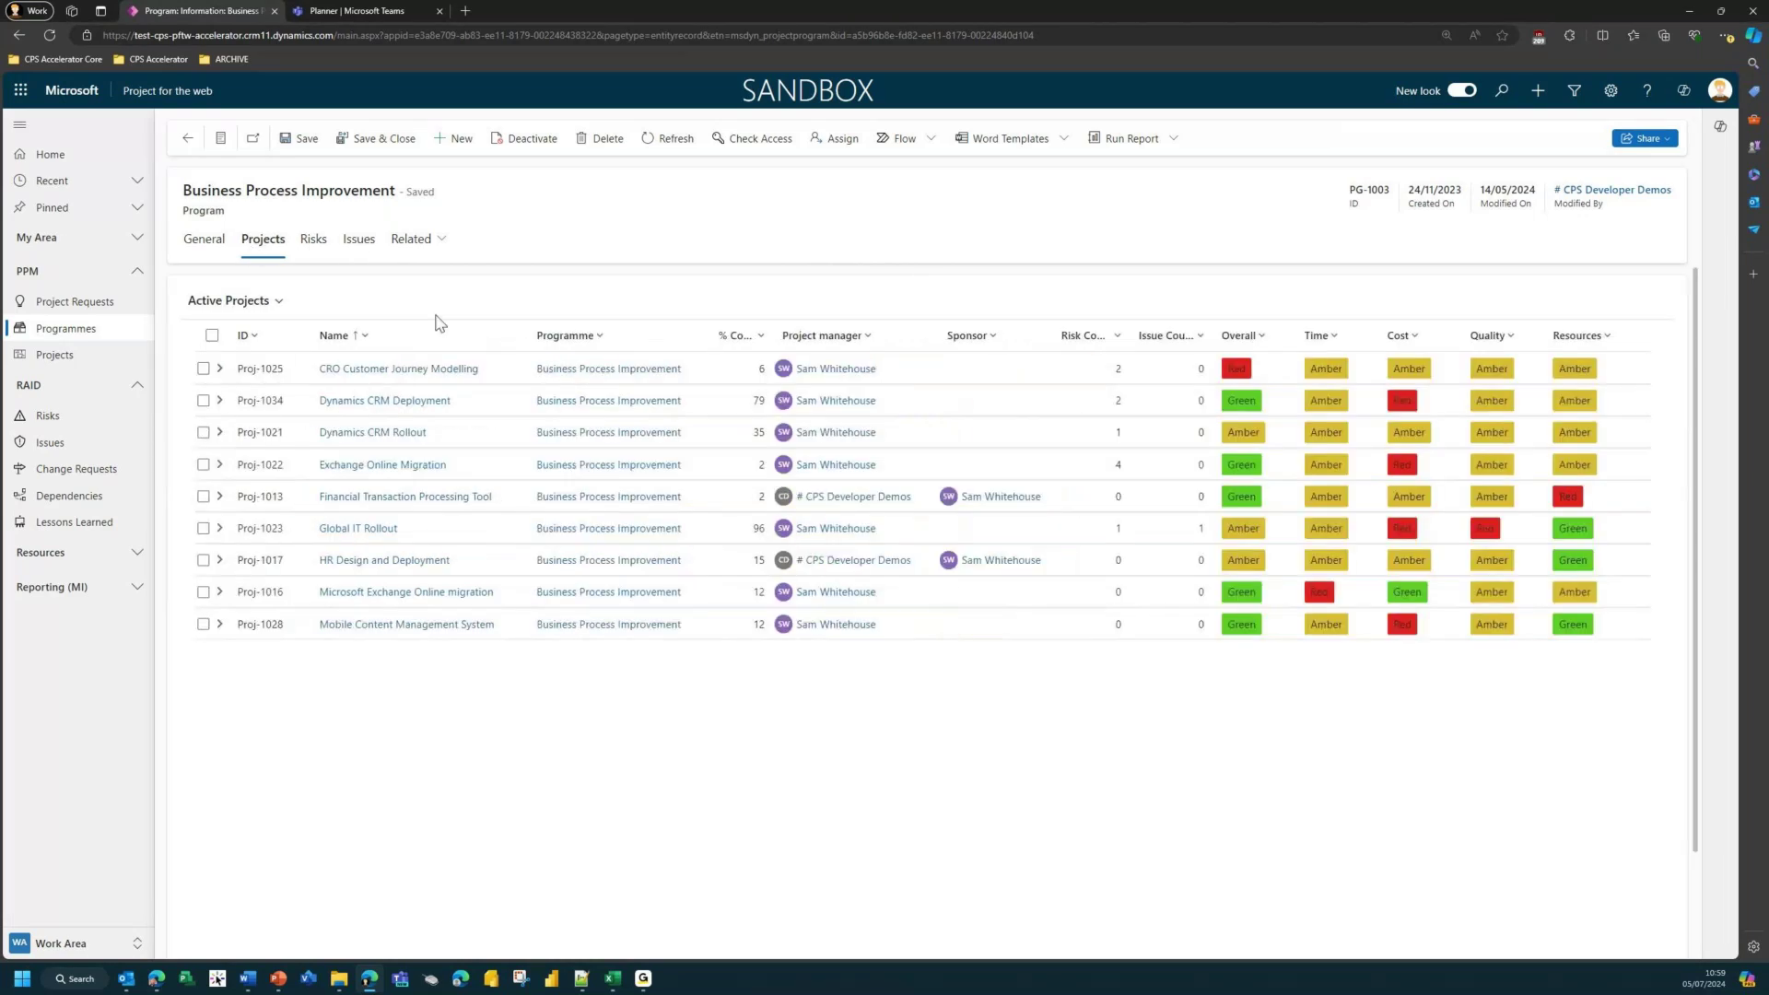
View the active project requests and examine the Intune Deployment request's general details and resource requirements
click(74, 304)
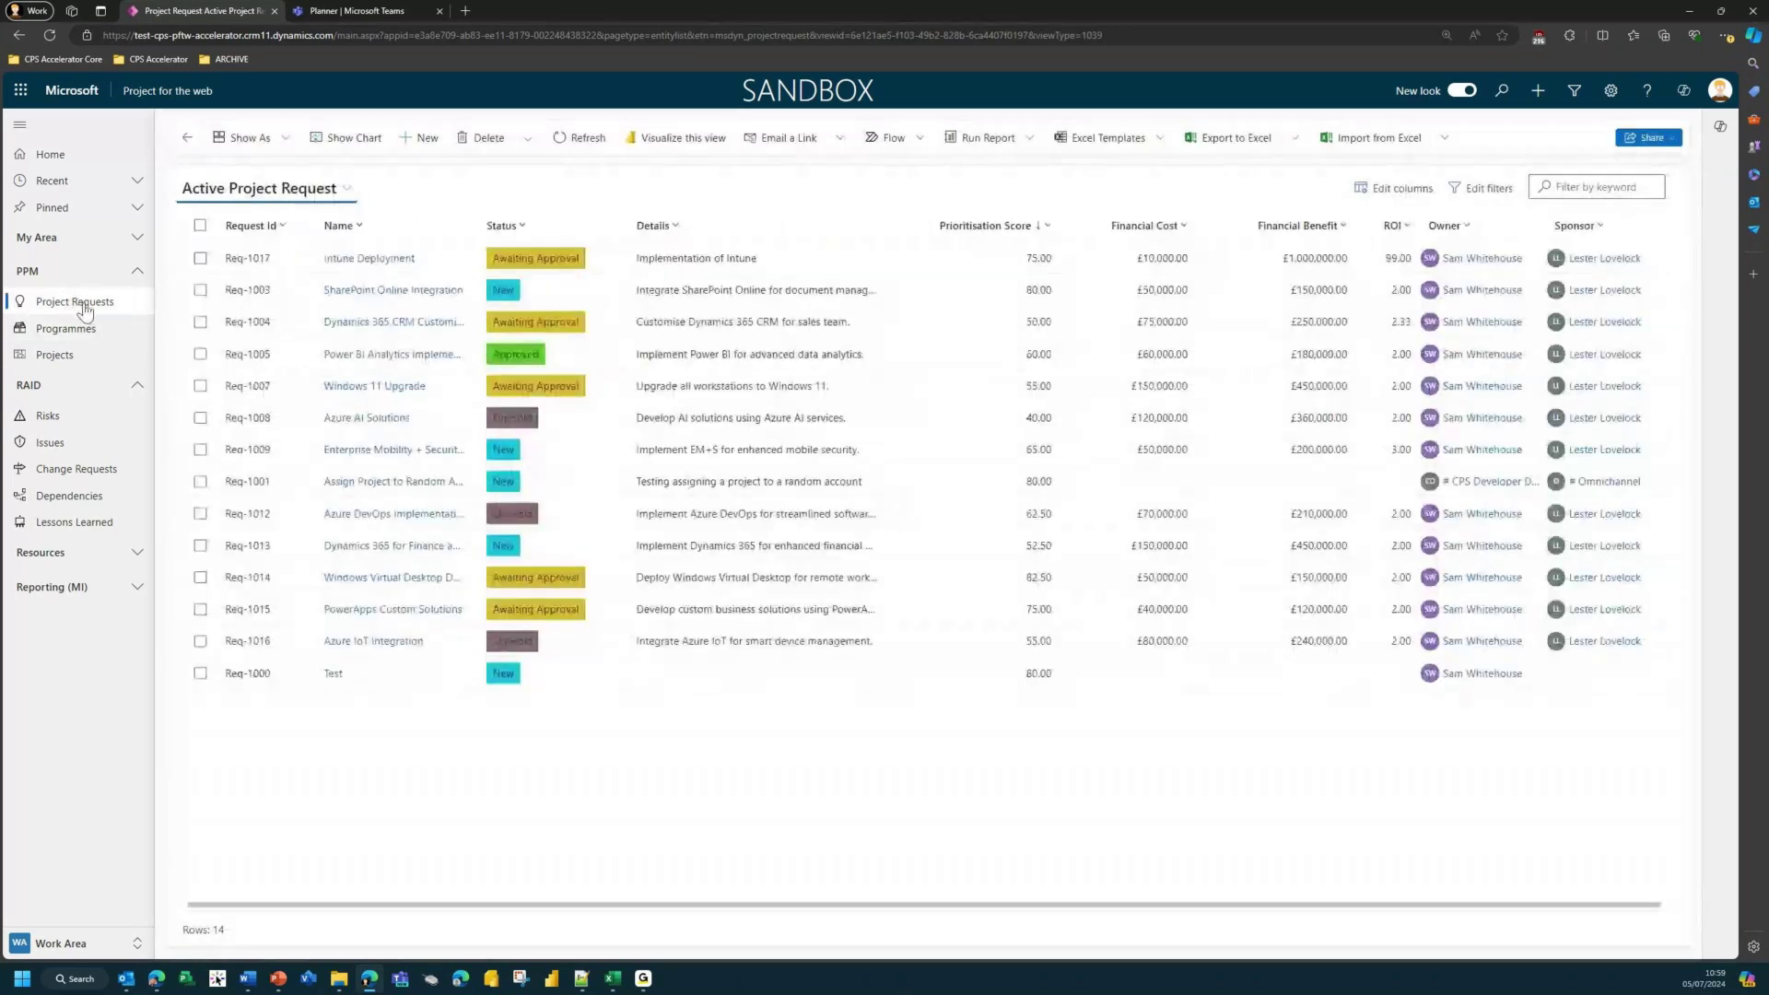
click(392, 259)
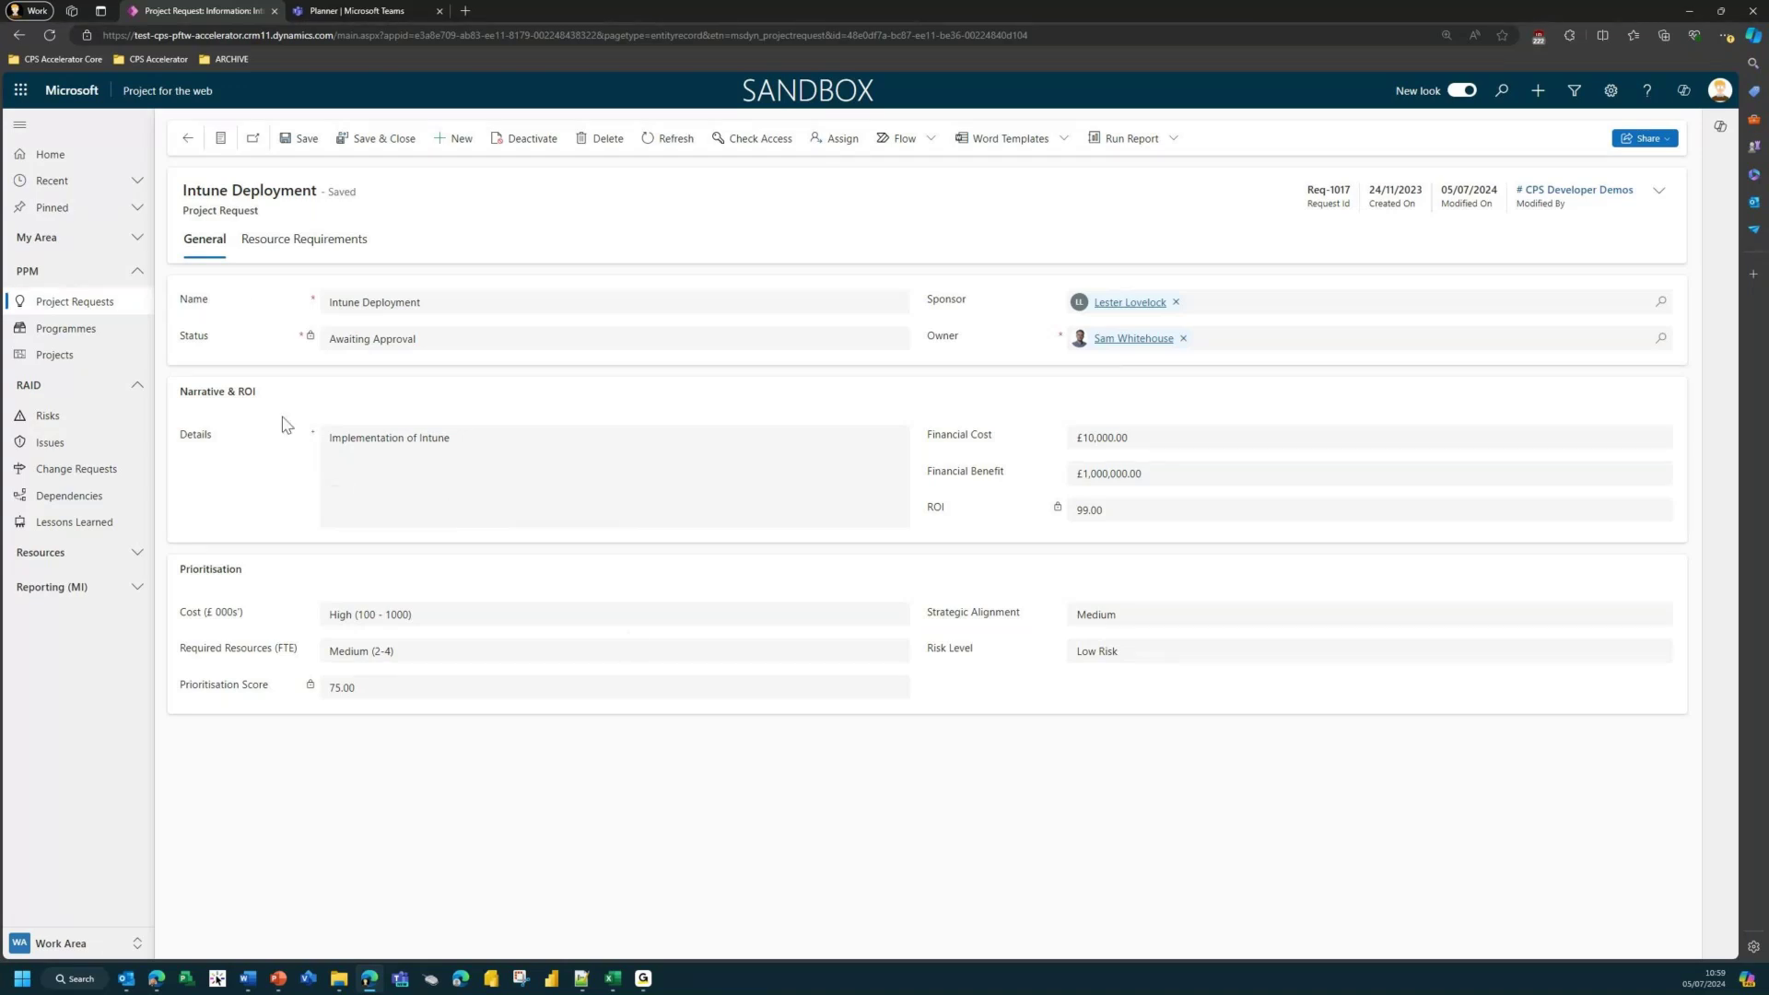
click(282, 241)
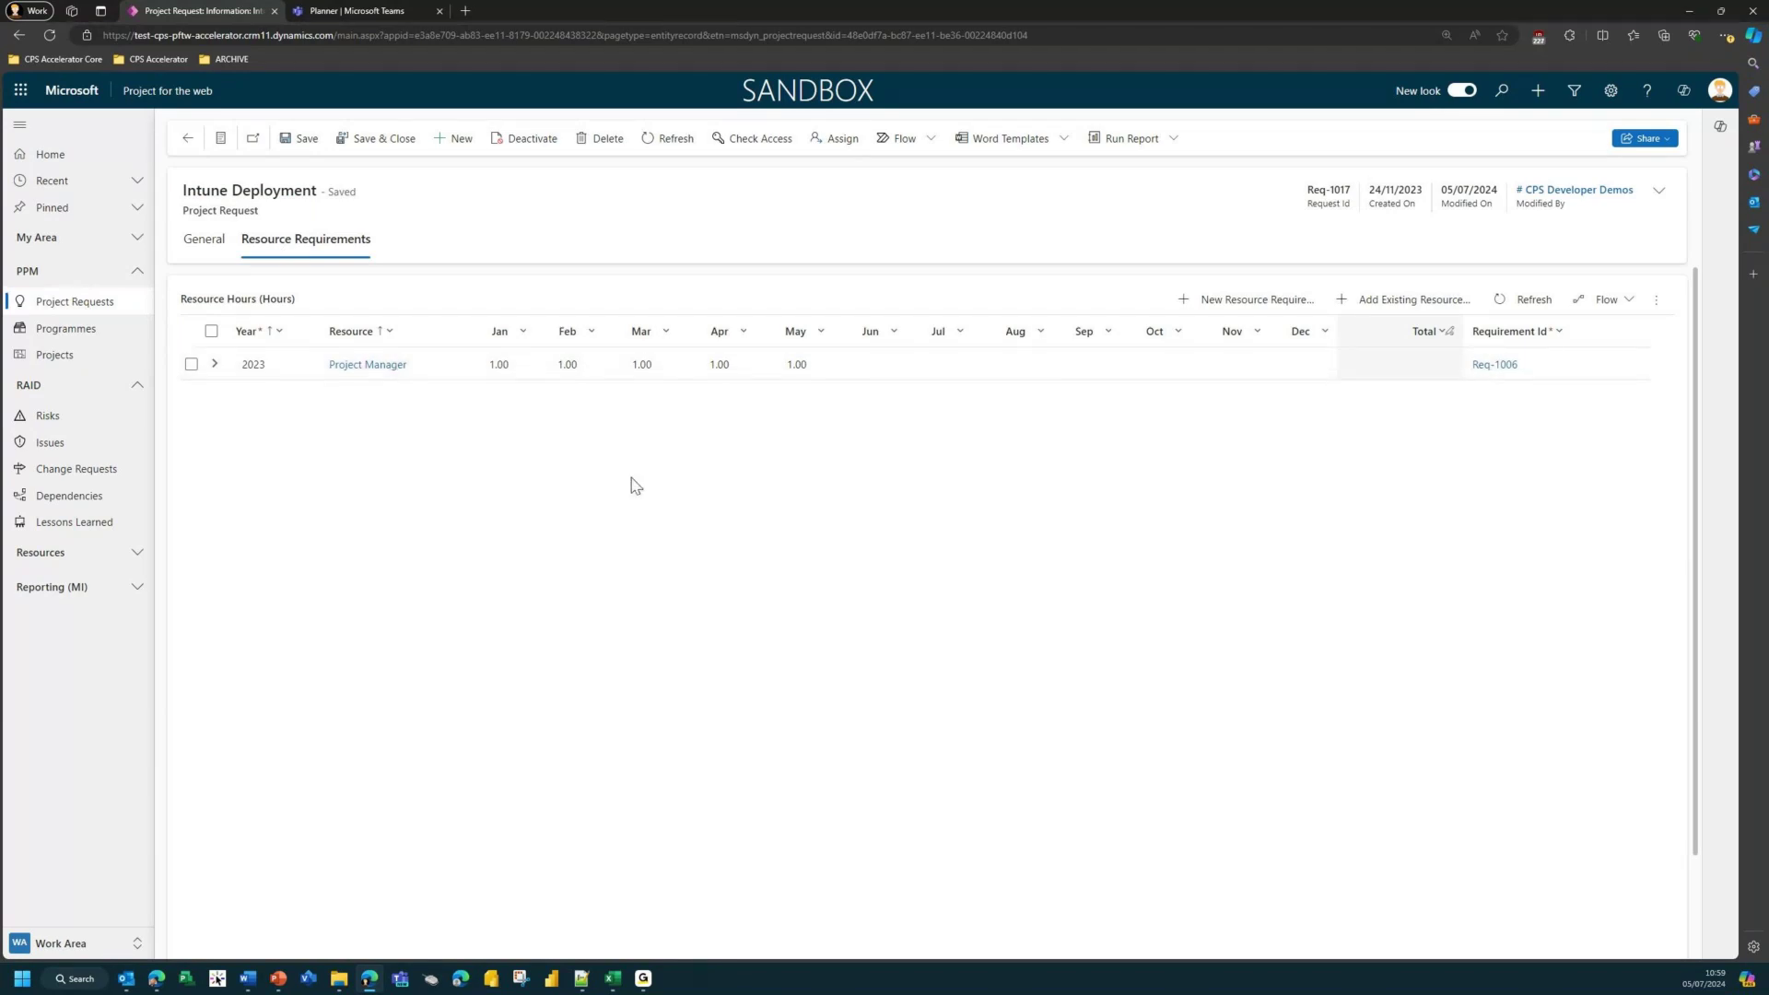
click(187, 138)
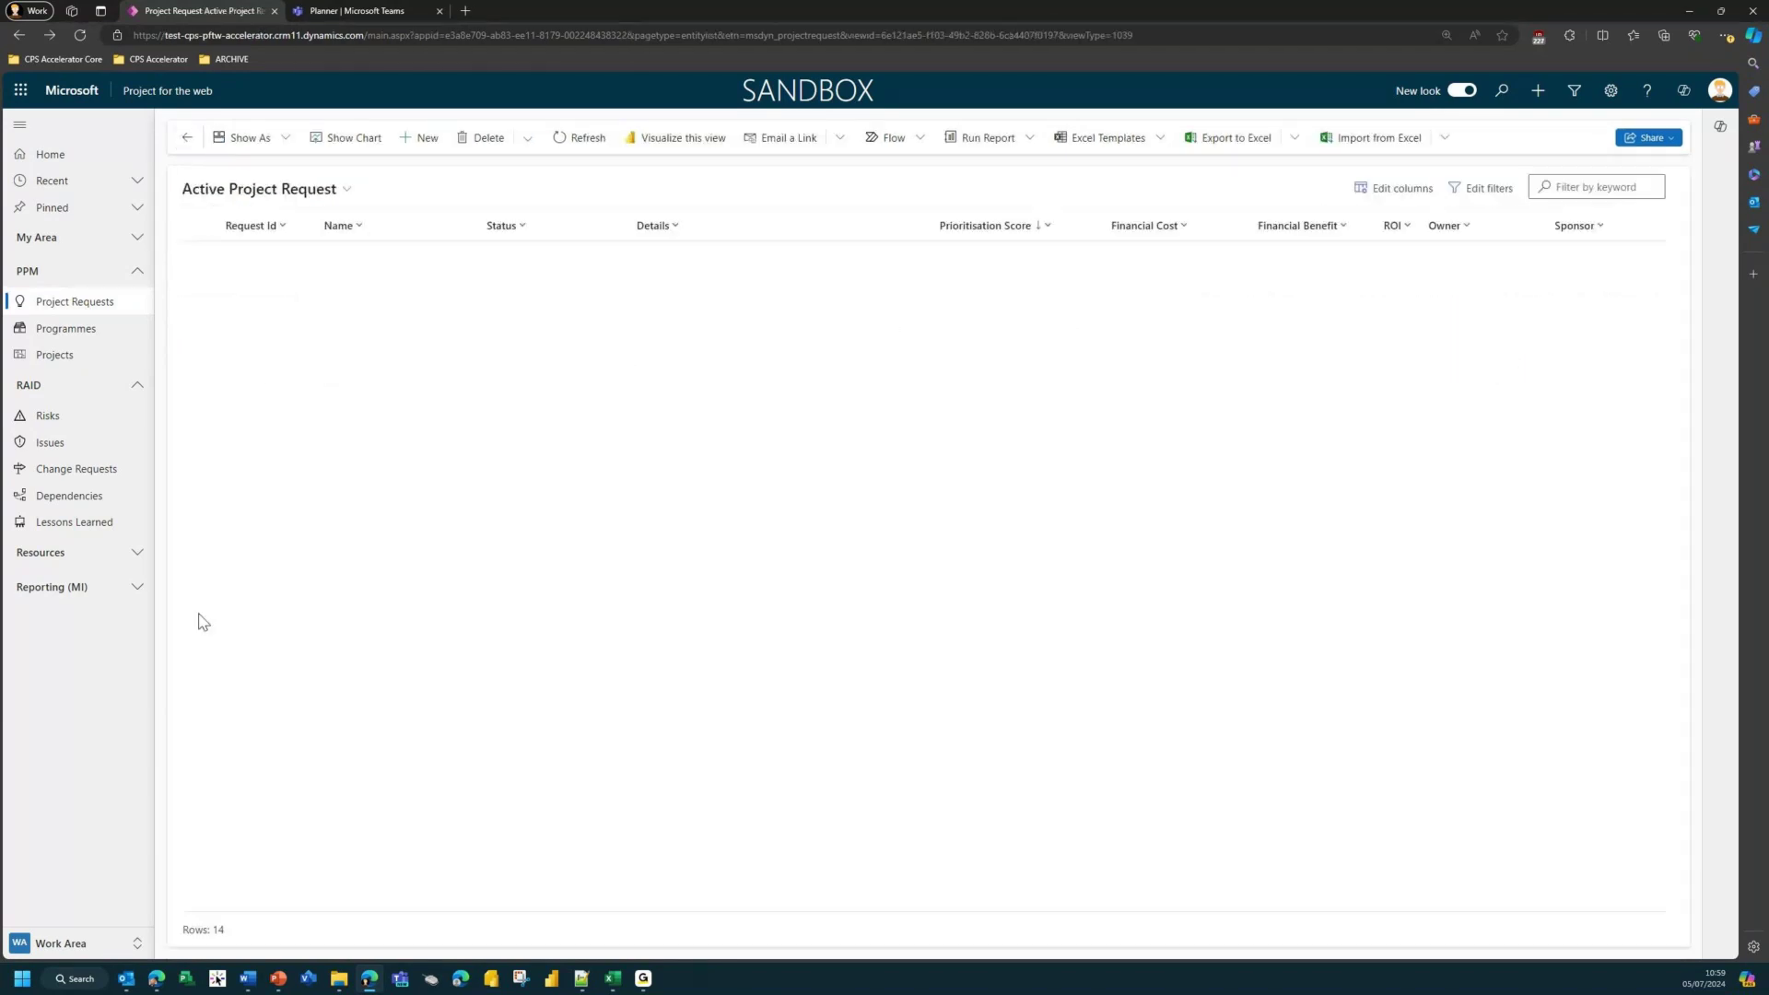
View the PPM Reports portfolio summary and the overall status history of the CRO Customer Journey Modelling project
click(98, 584)
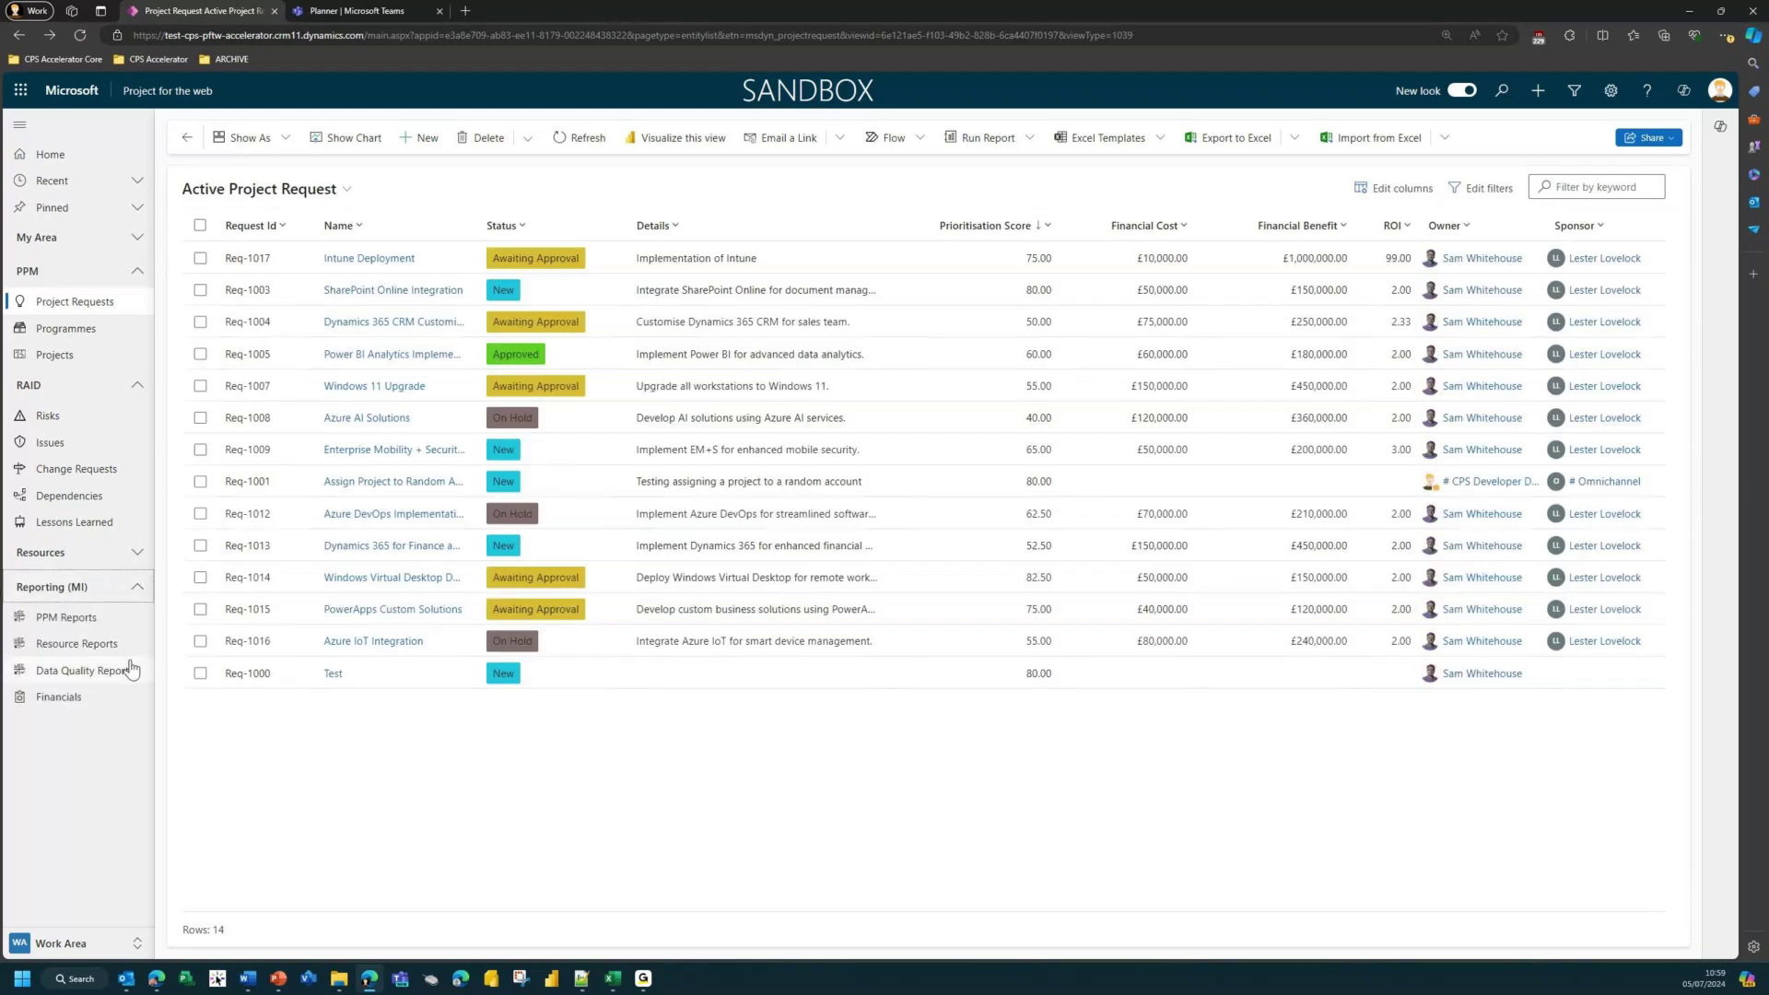
click(61, 623)
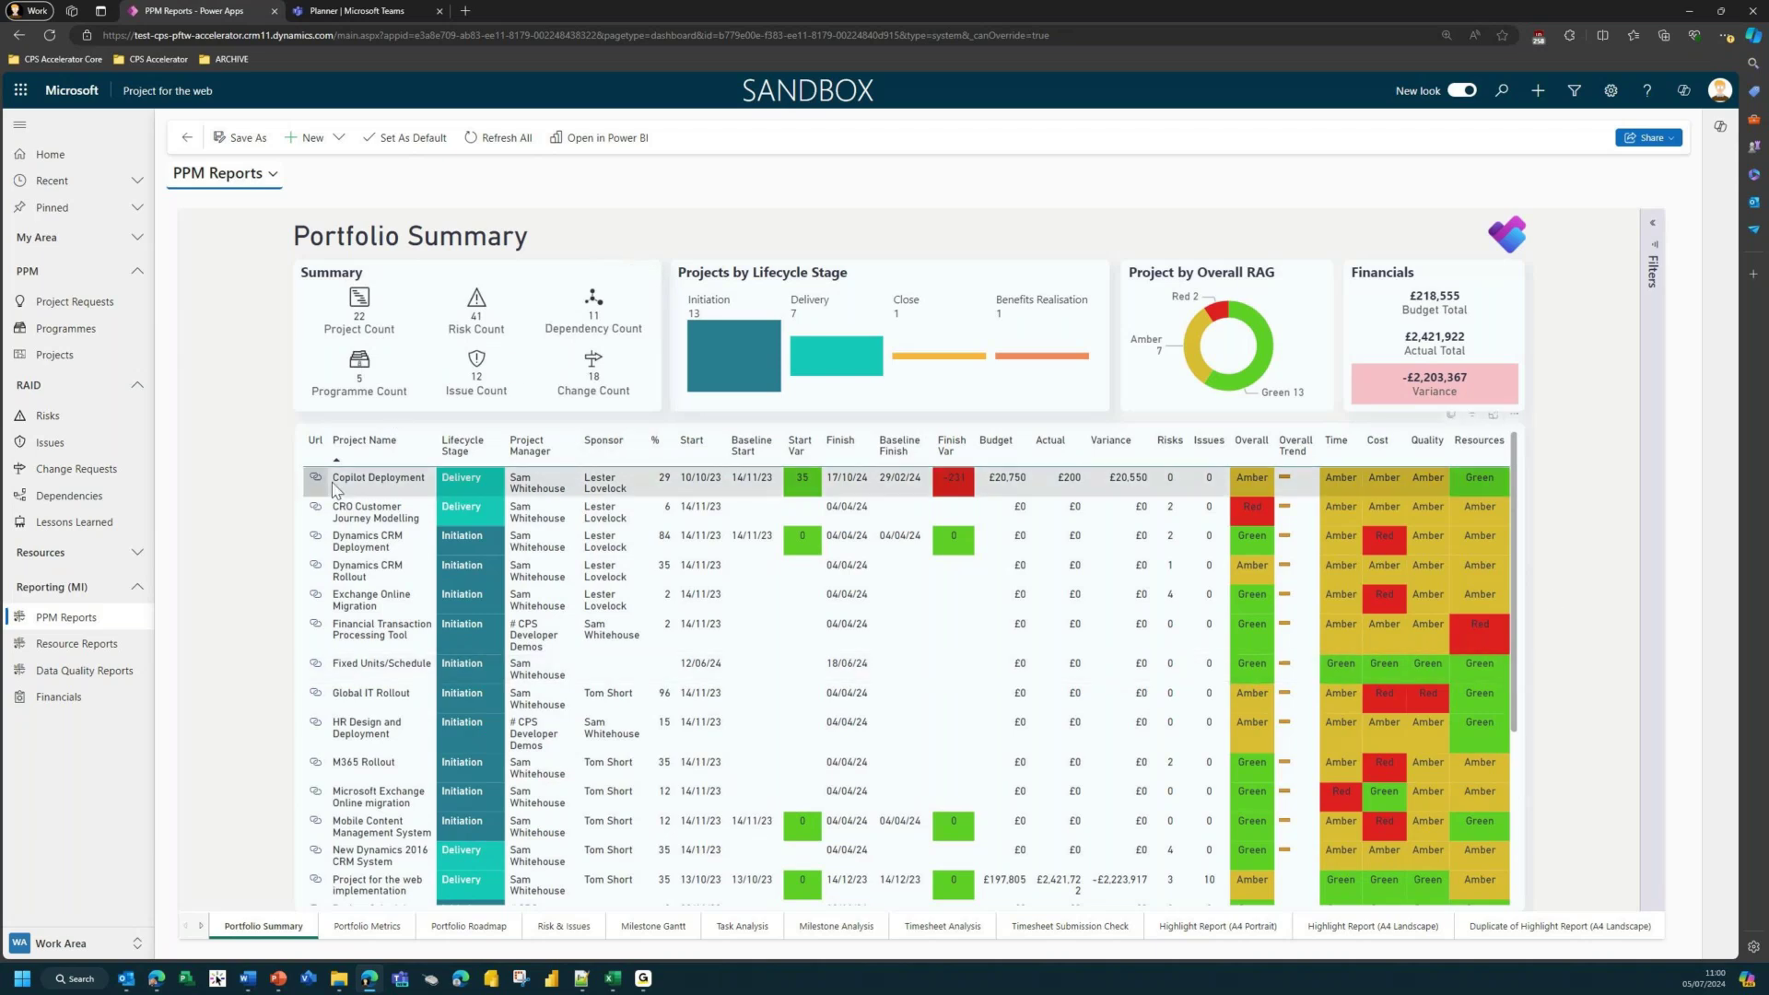
scroll(756, 663, down, 3)
scroll(777, 698, up, 3)
mouse_move(630, 495)
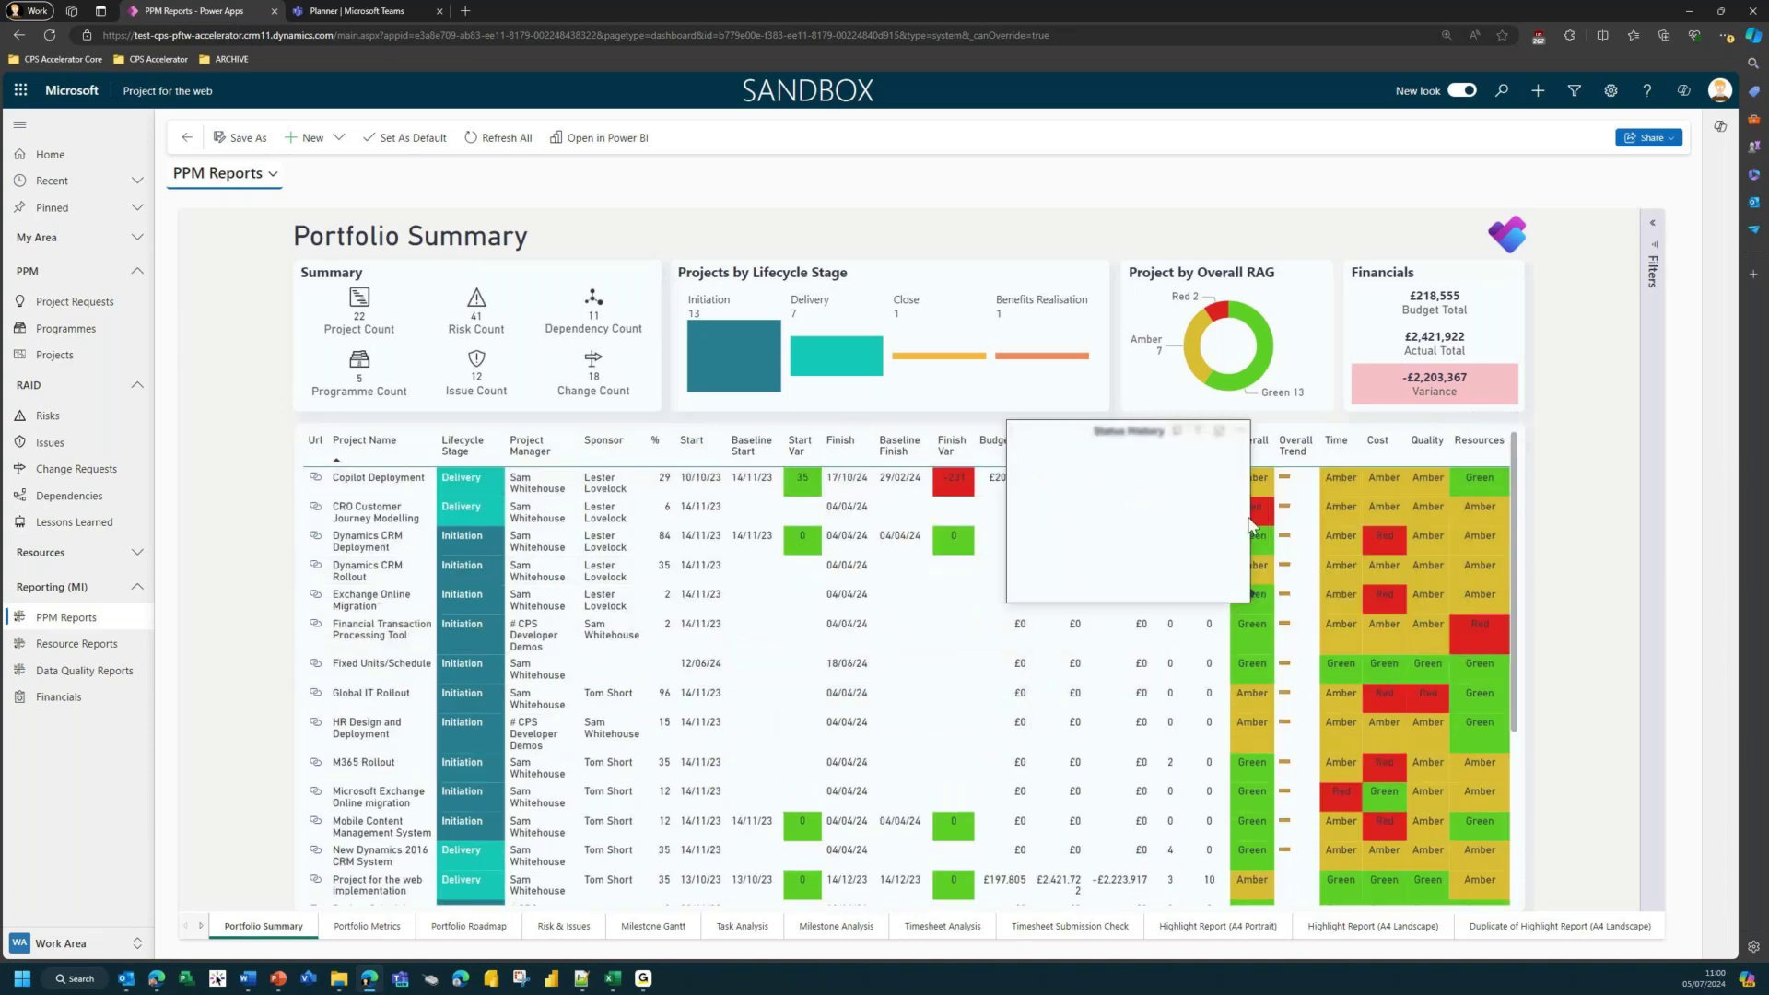
mouse_move(1261, 519)
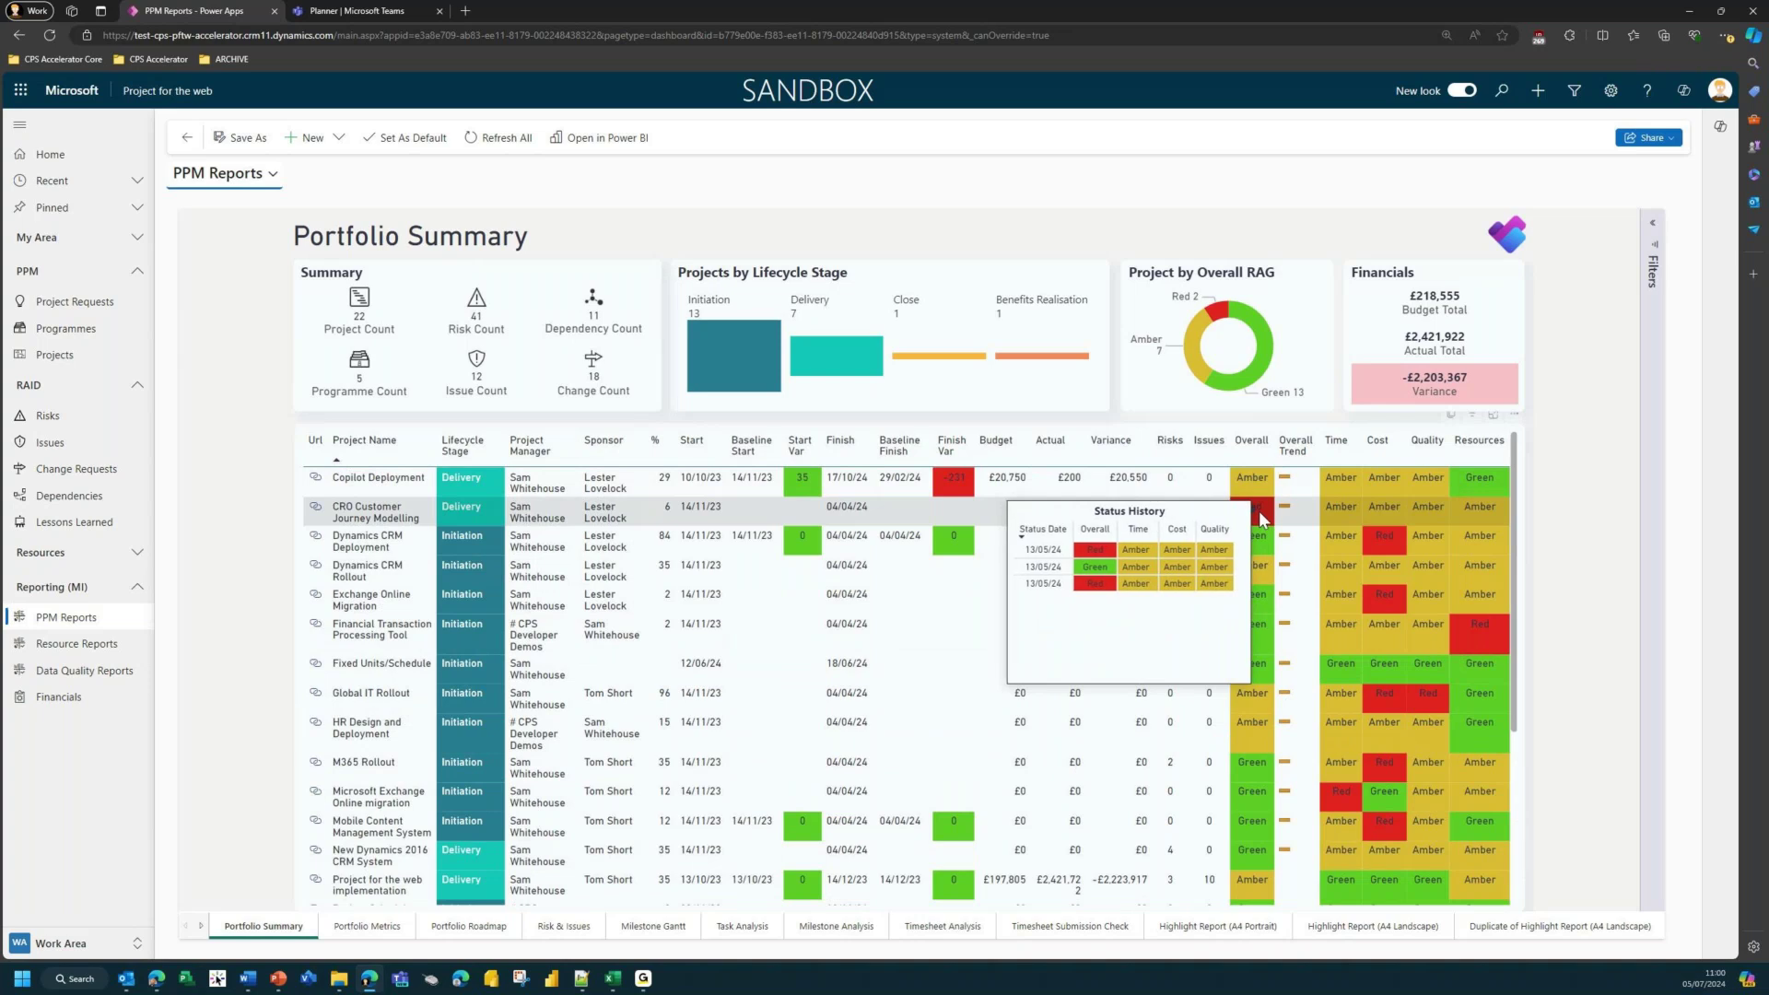
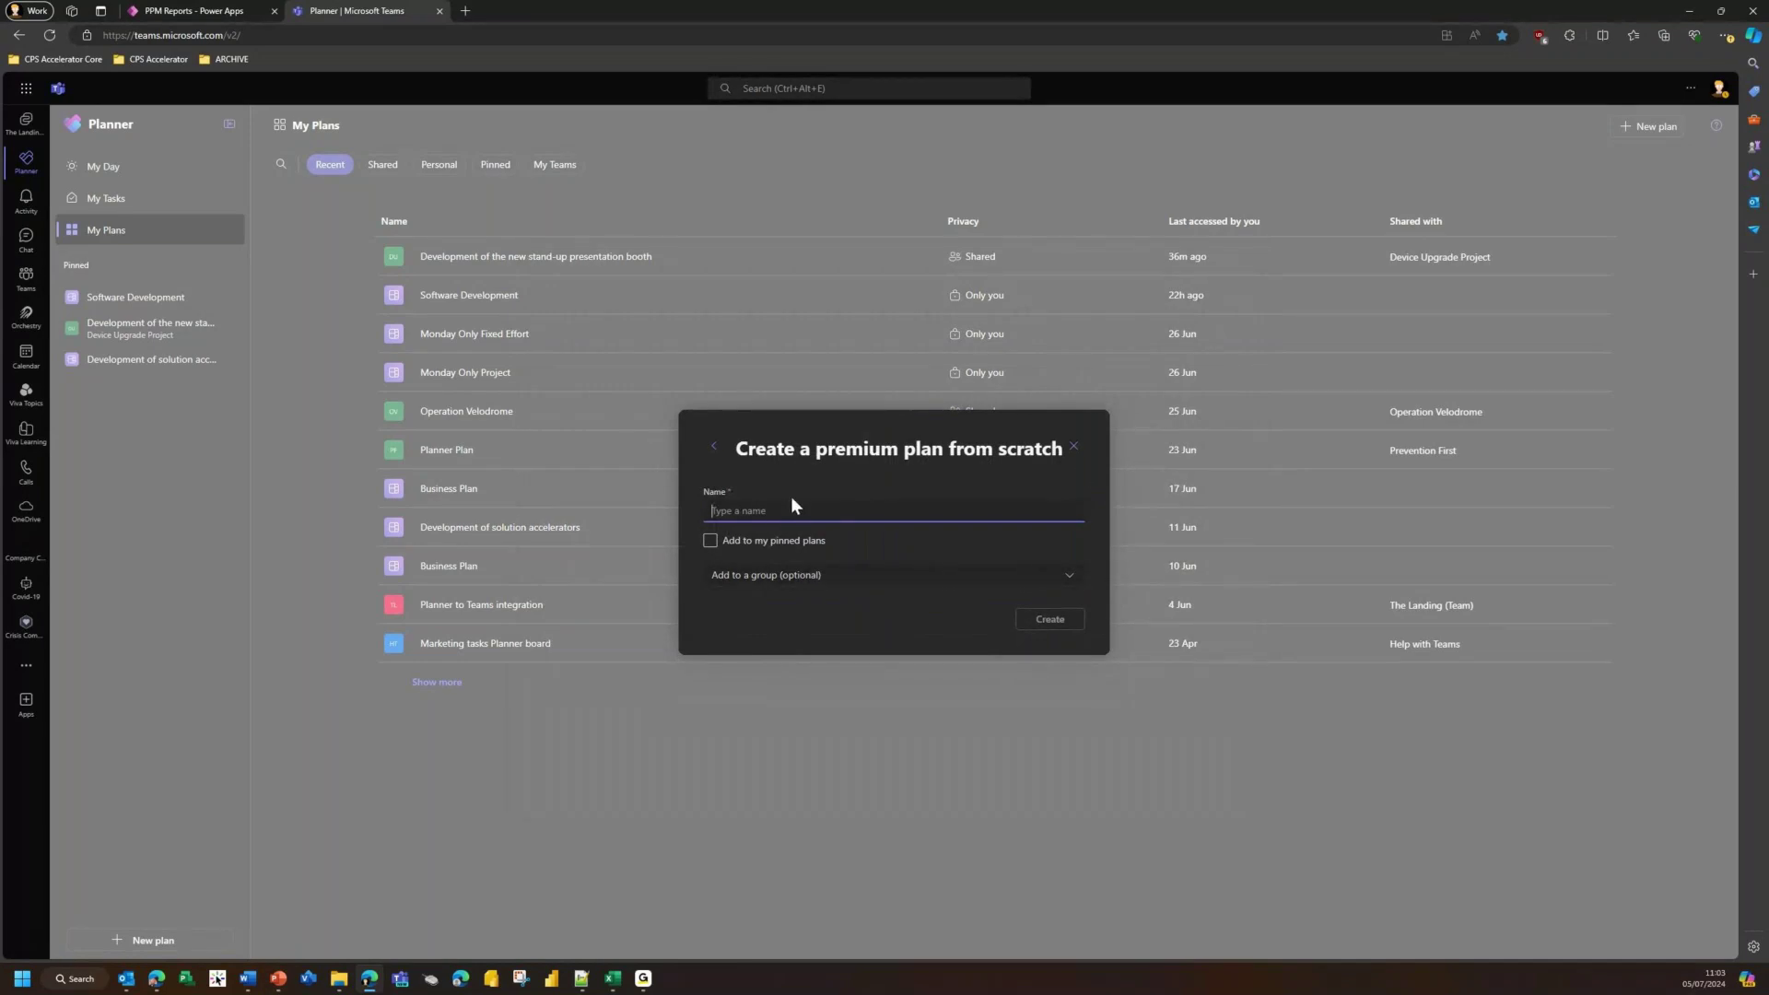
Create a premium plan from scratch named Operation Velodrome and add it to the pinned plans
text(a)
key(BackSpace)
text(Operation Velod)
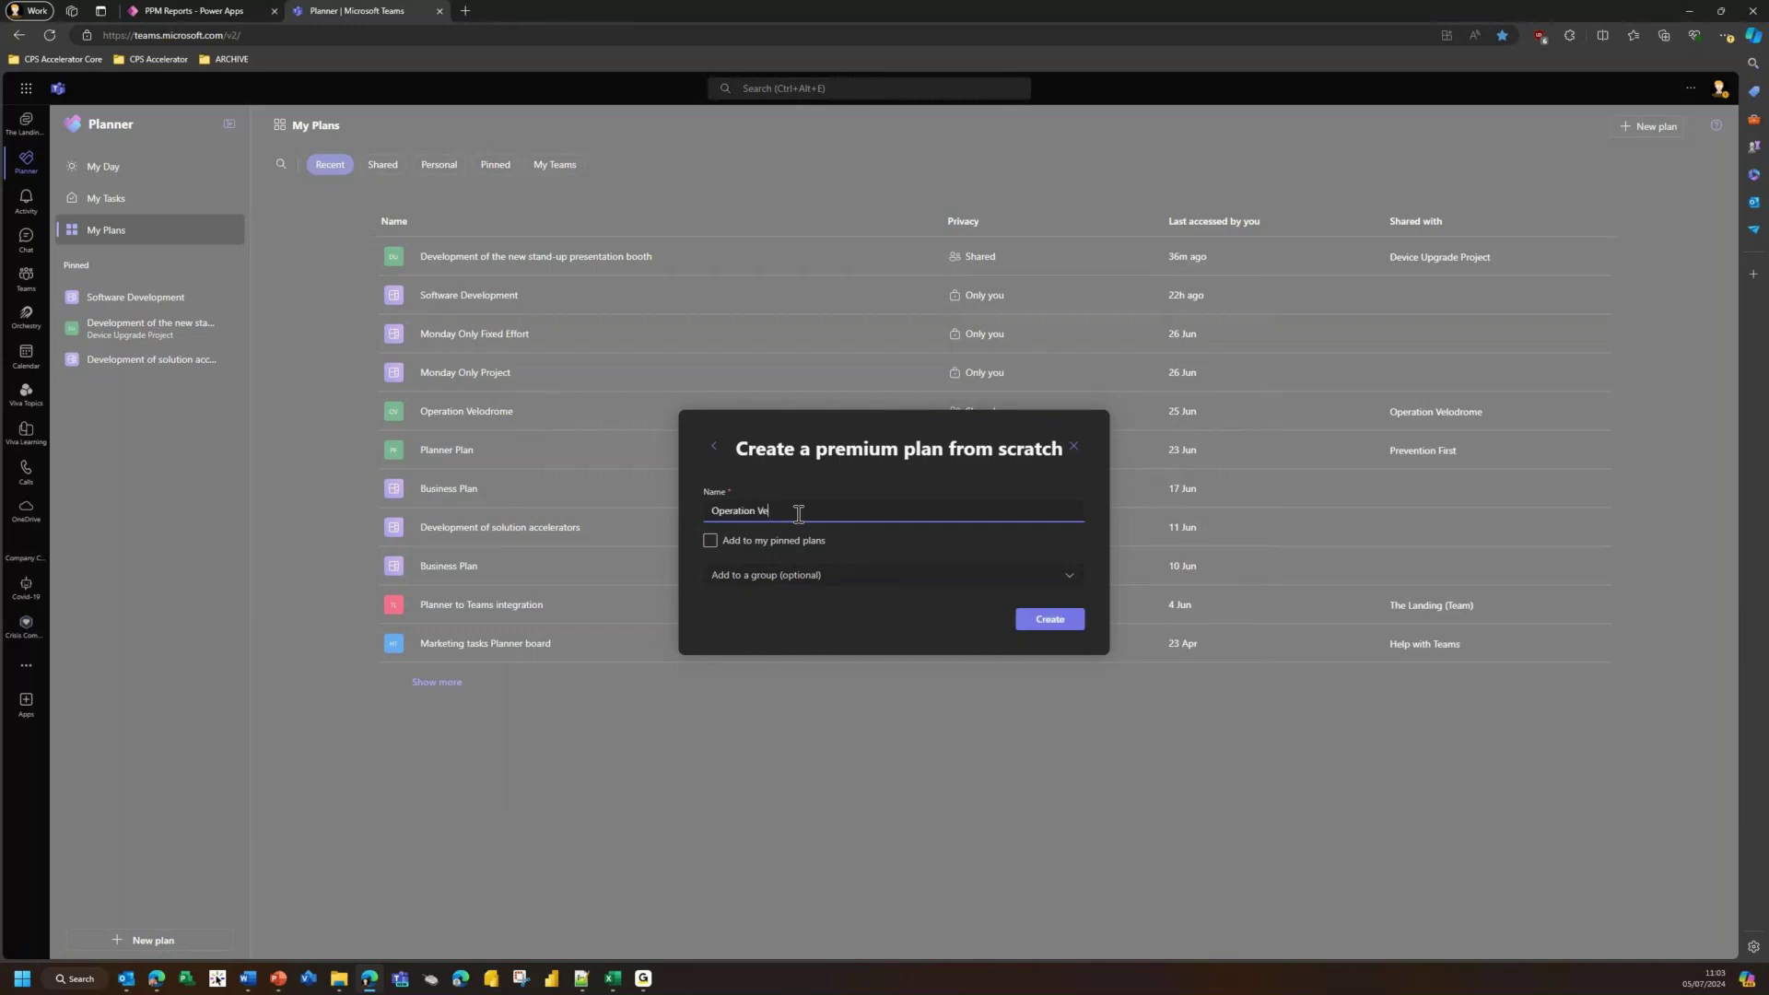
text(rome)
click(757, 542)
click(1036, 624)
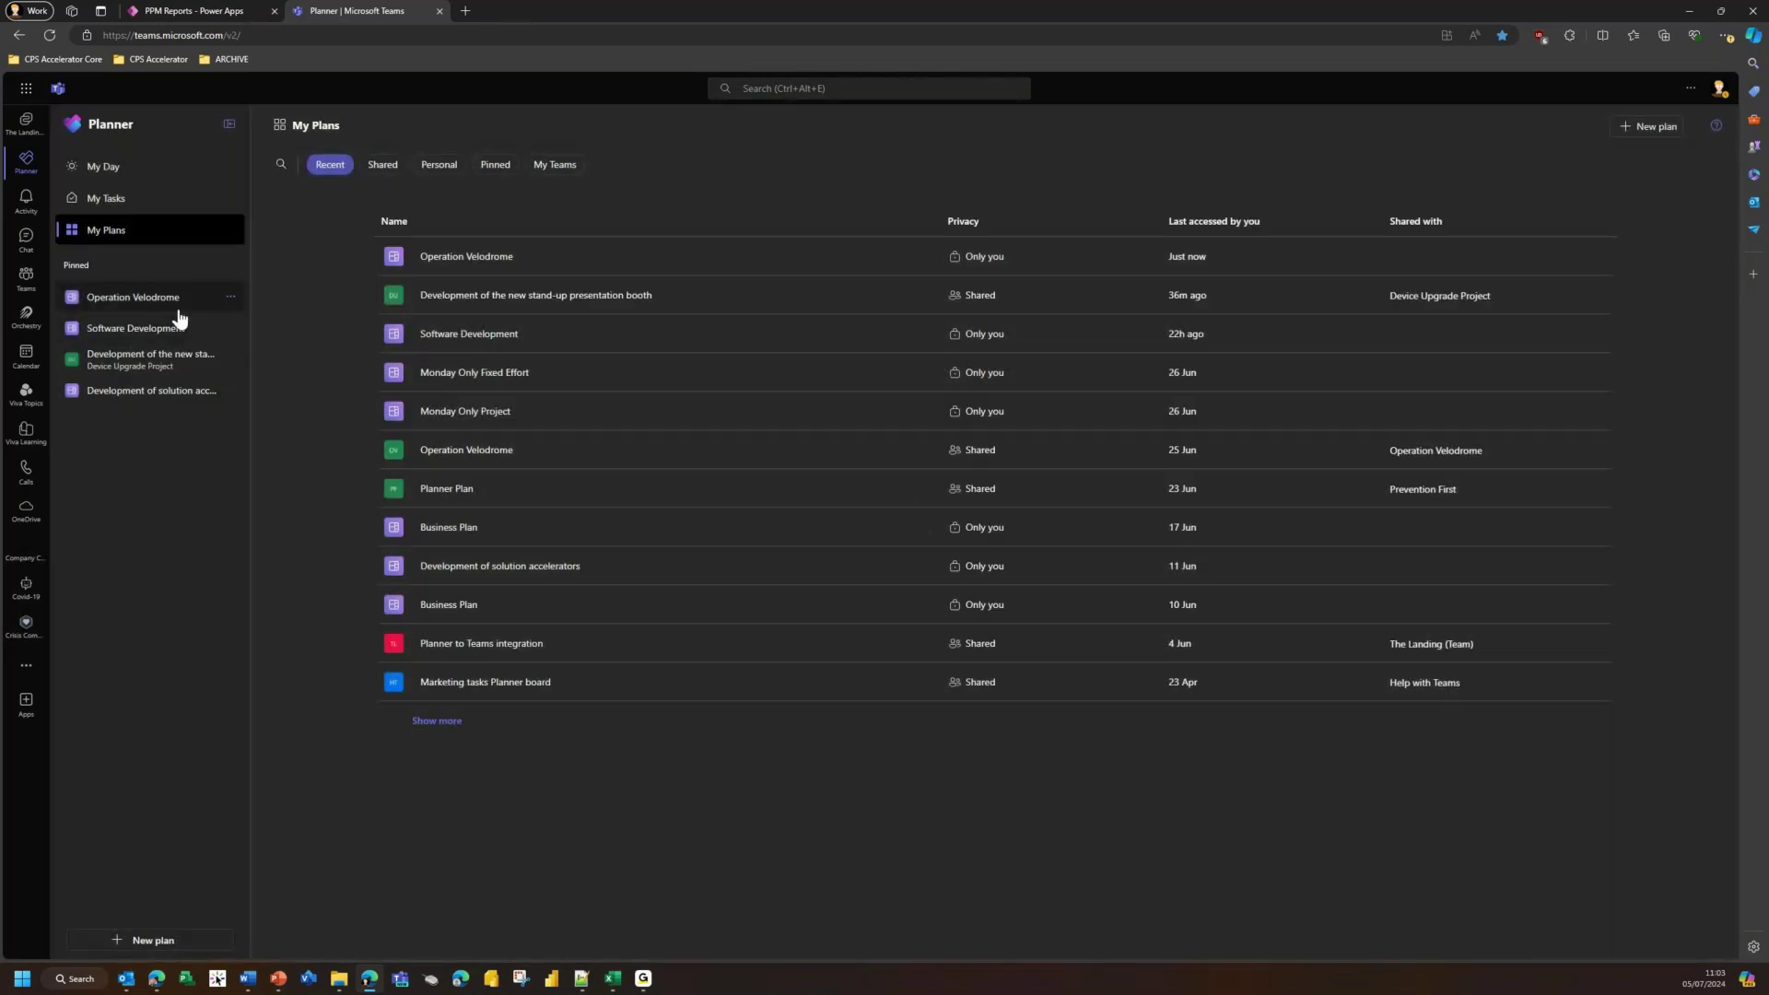
Open the pinned Operation Velodrome plan in Planner, reloading Teams to get its task grid
click(175, 298)
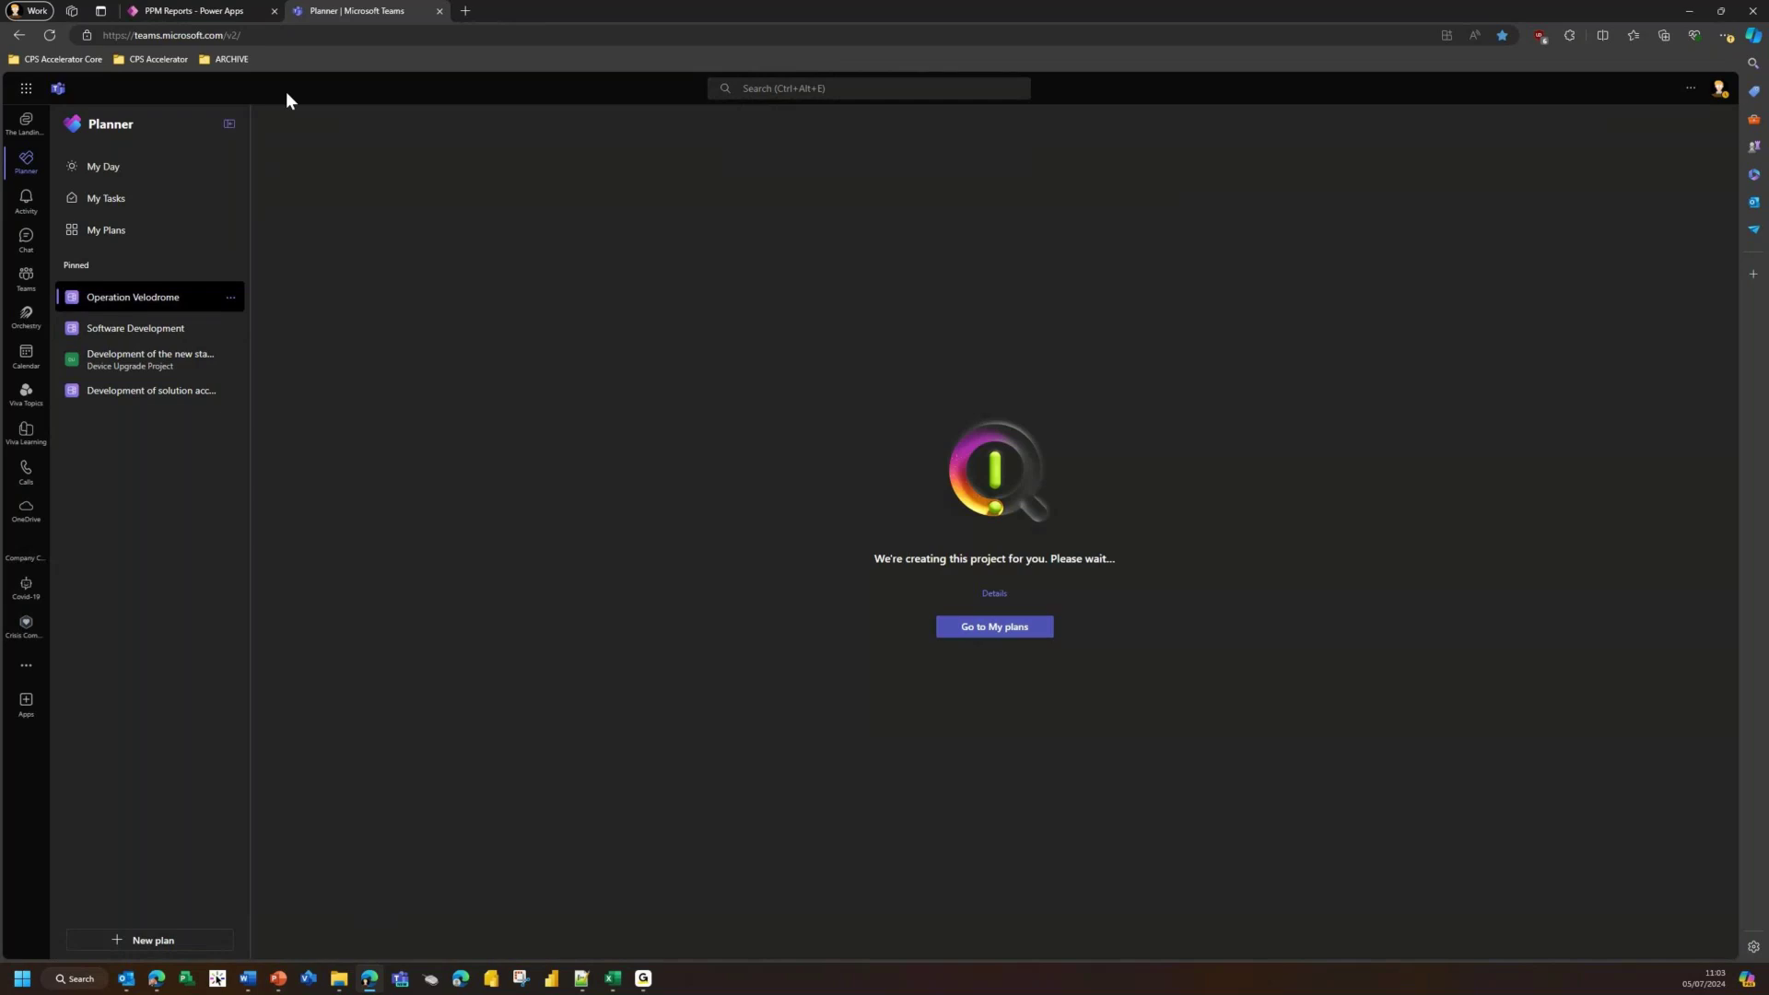
click(150, 341)
click(137, 298)
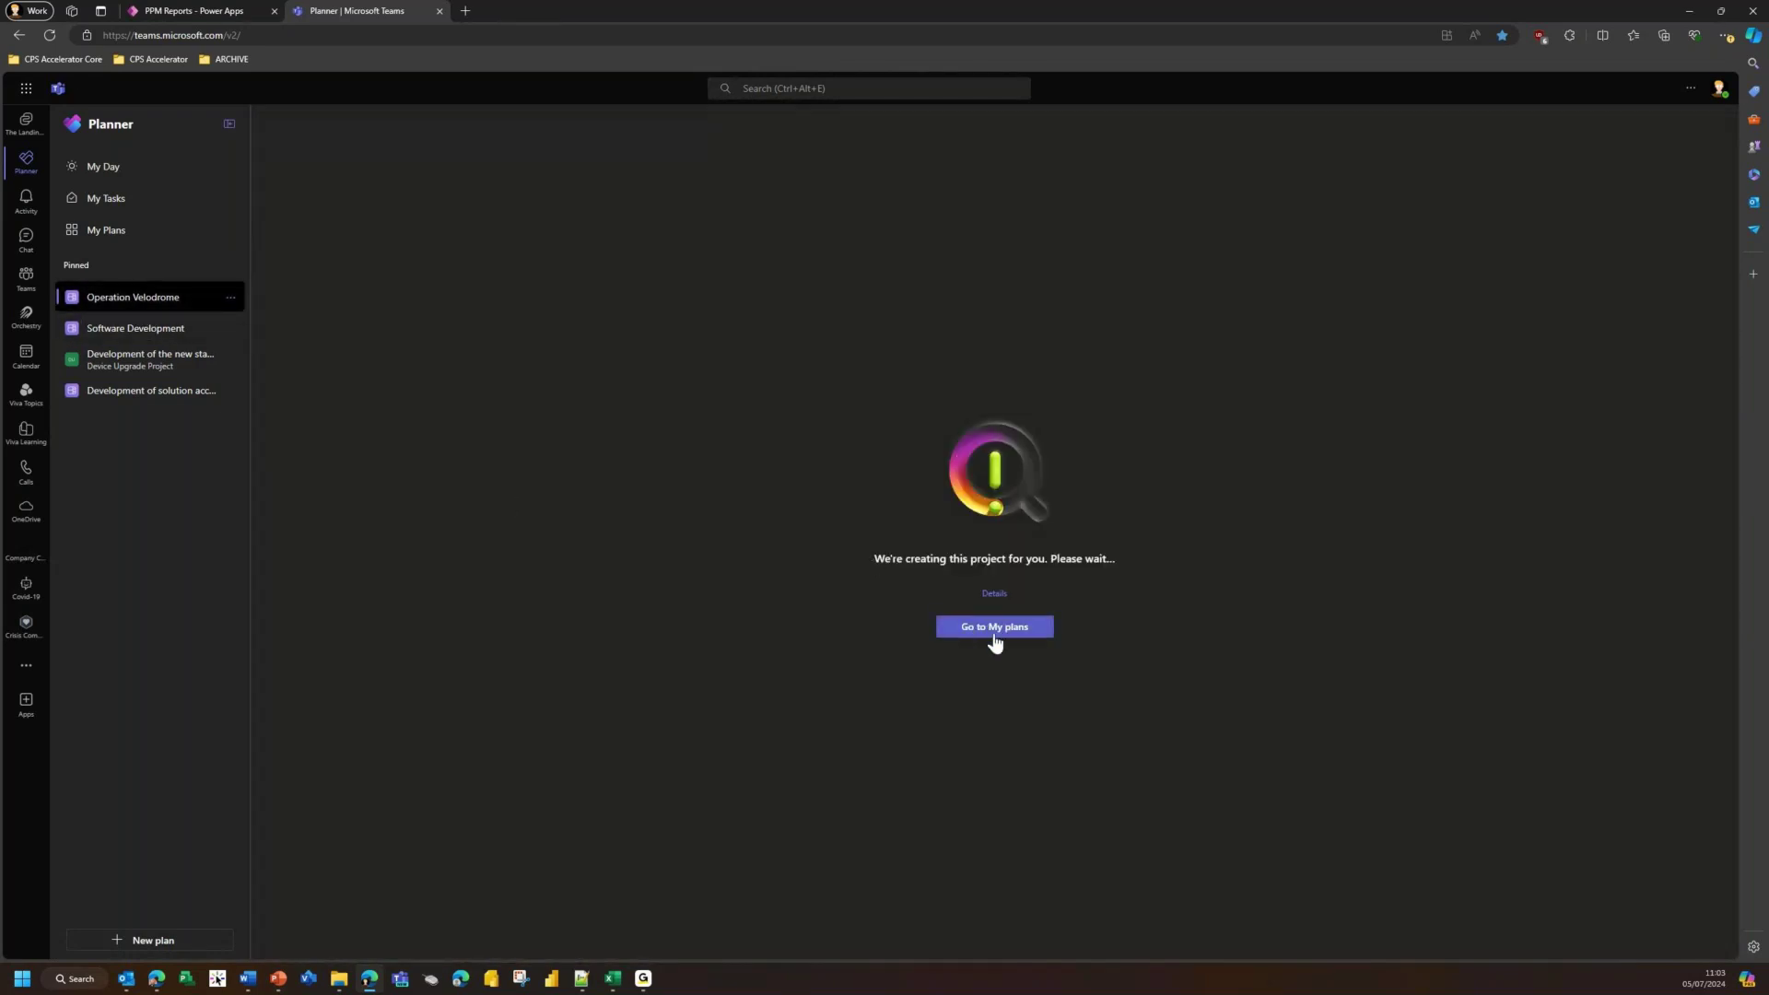
click(995, 594)
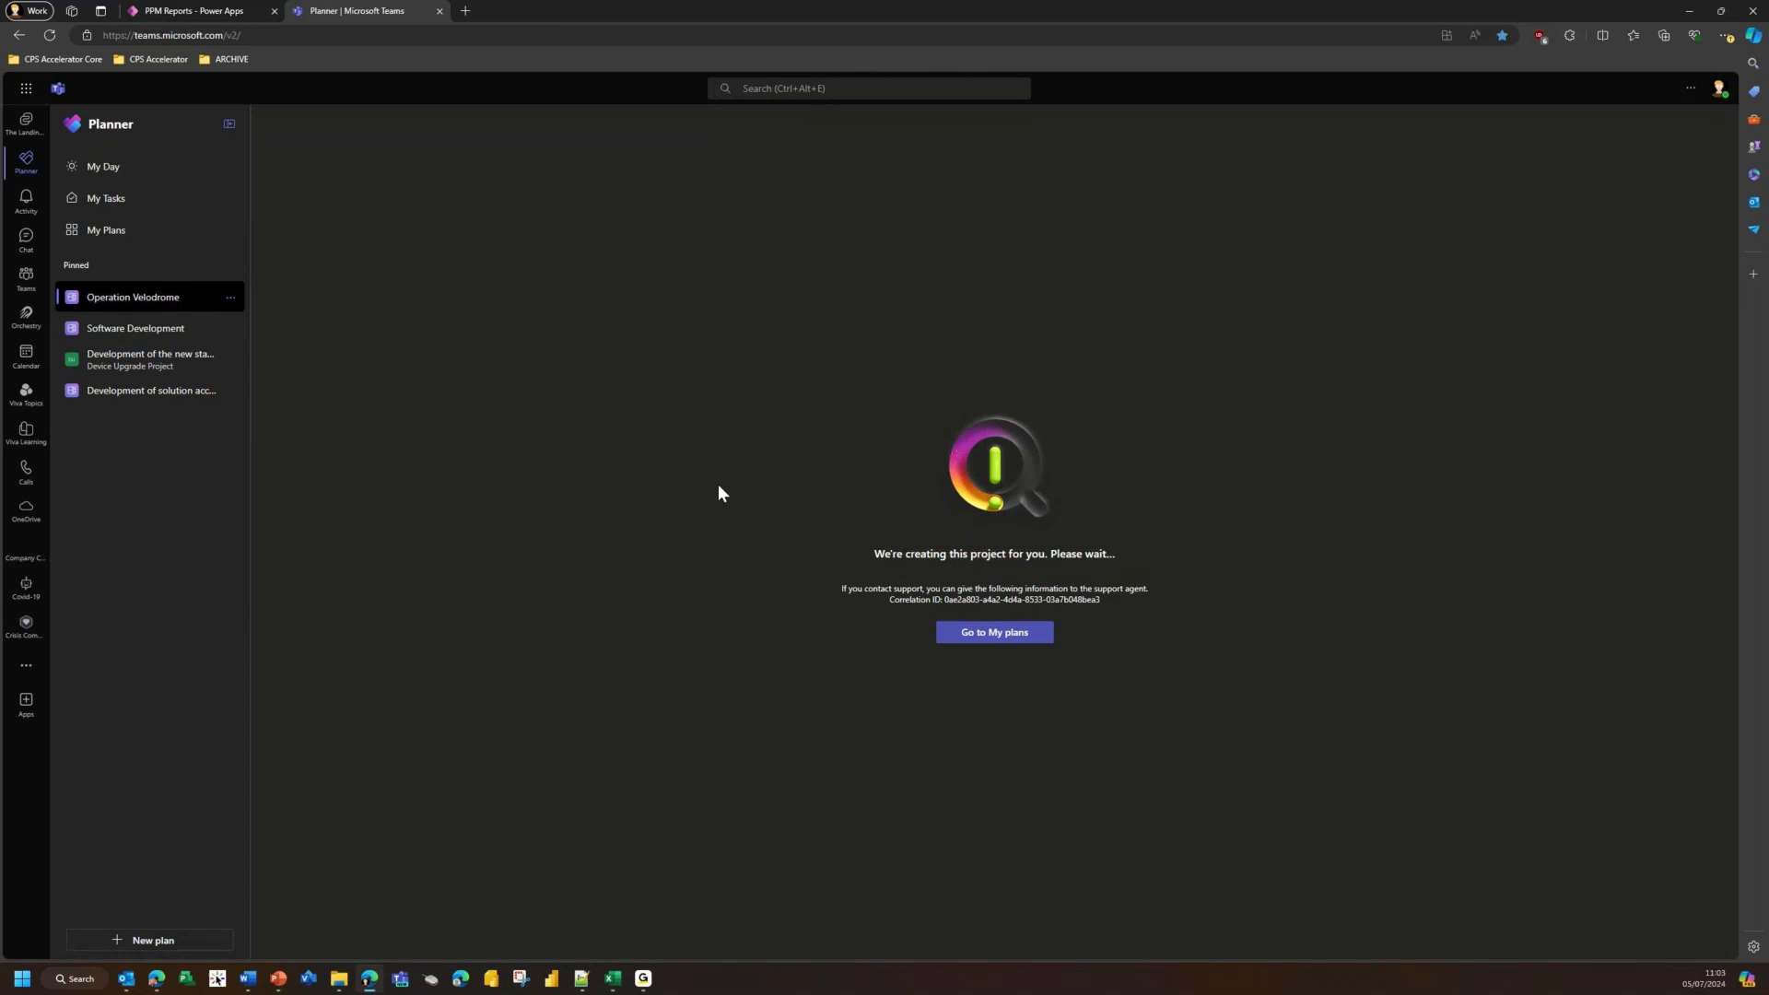
click(129, 328)
click(127, 301)
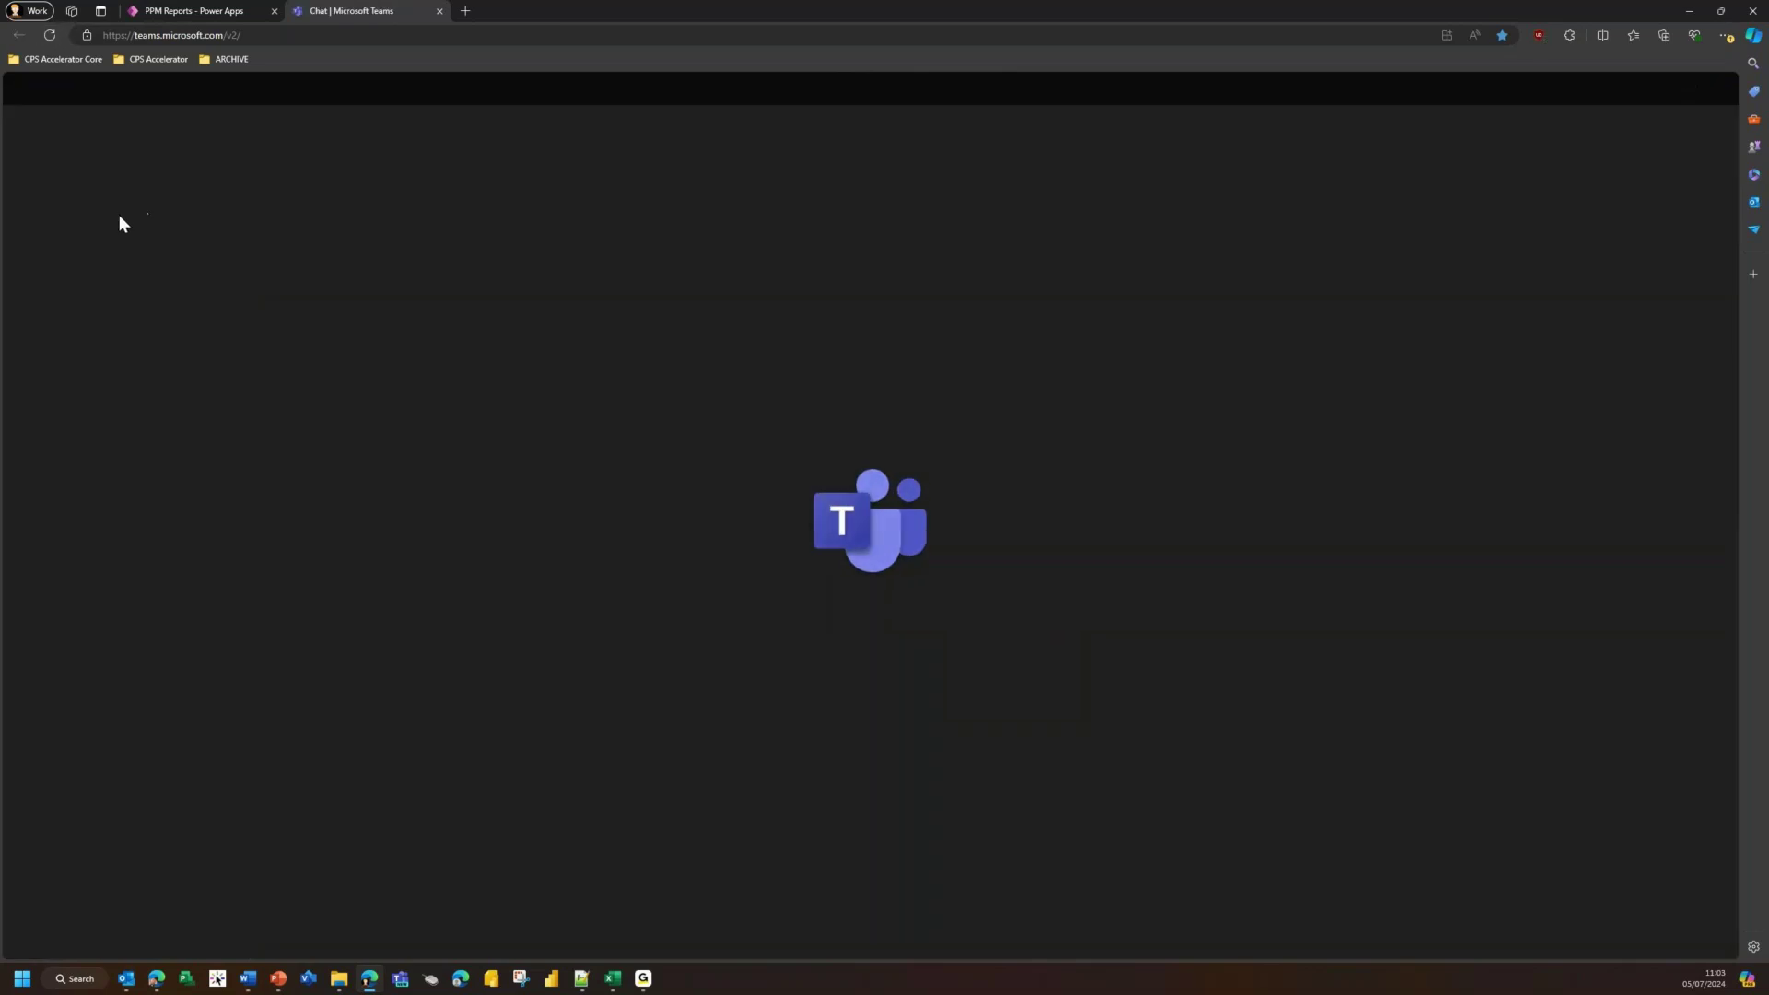
click(26, 187)
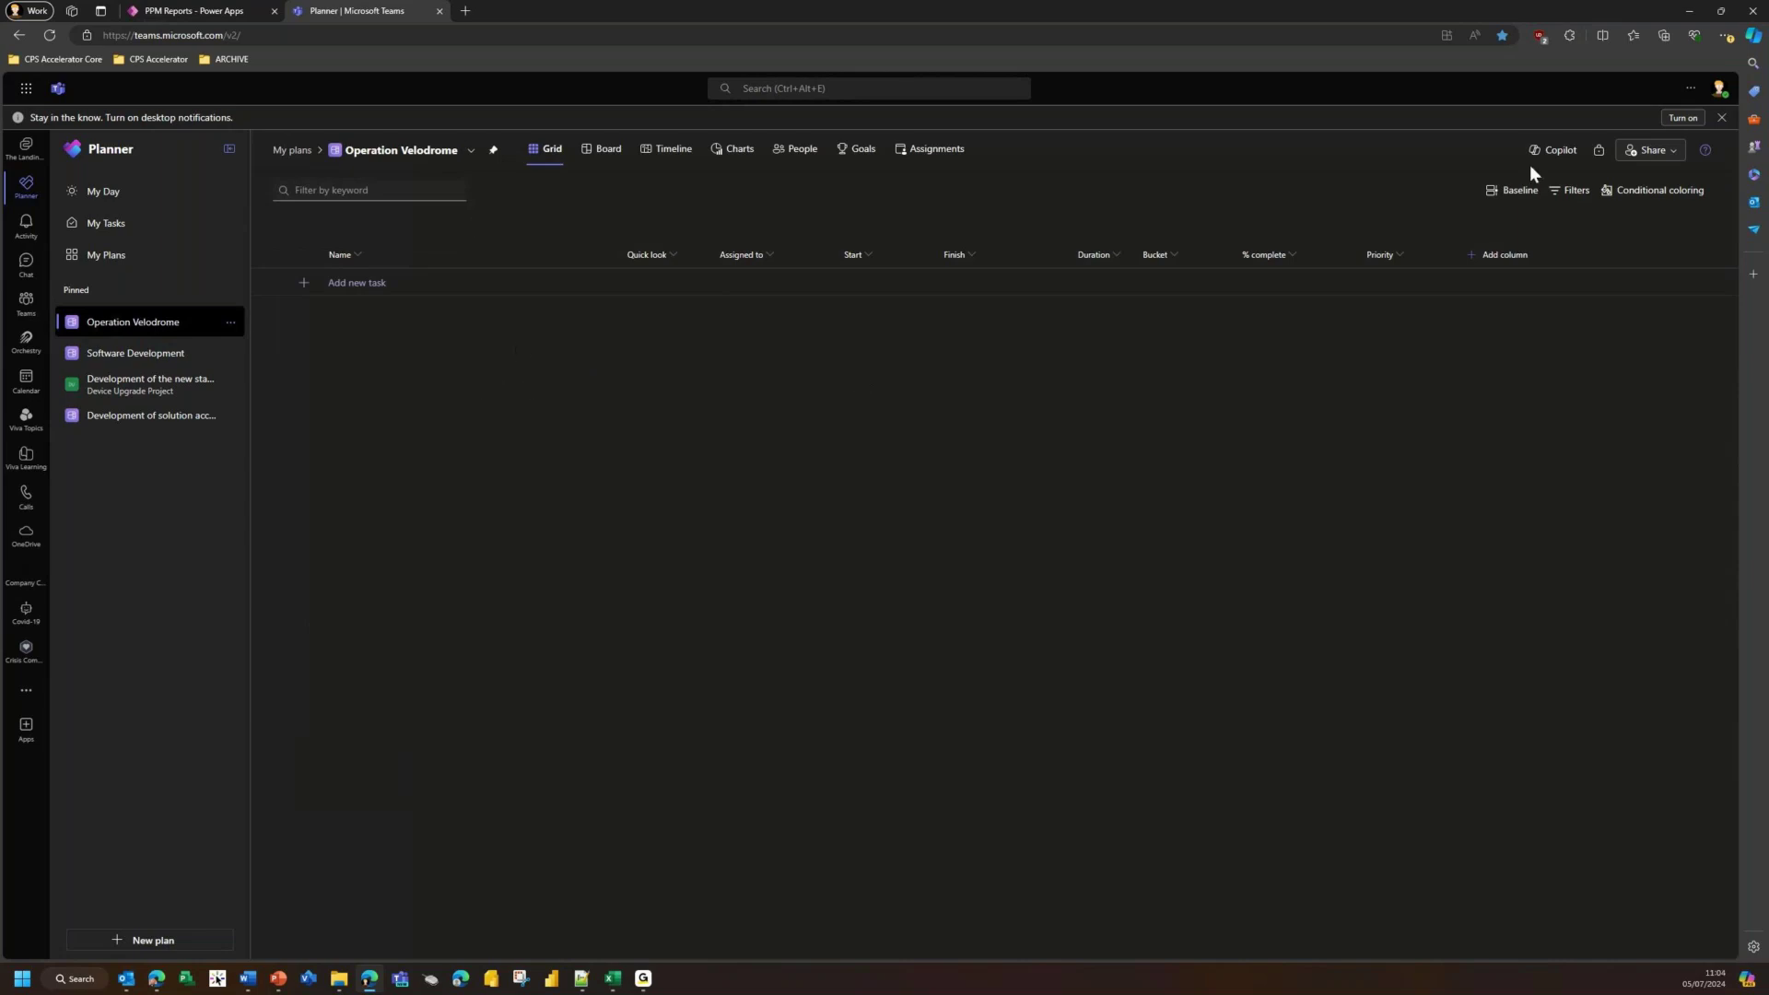
Ask Copilot to build an electric bike project codenamed "Operation Velodrome", deadline 19/11/2024, with Initiation, Design, Build, Test, Manufacture and Closure summary tasks and tasks for each
click(1553, 149)
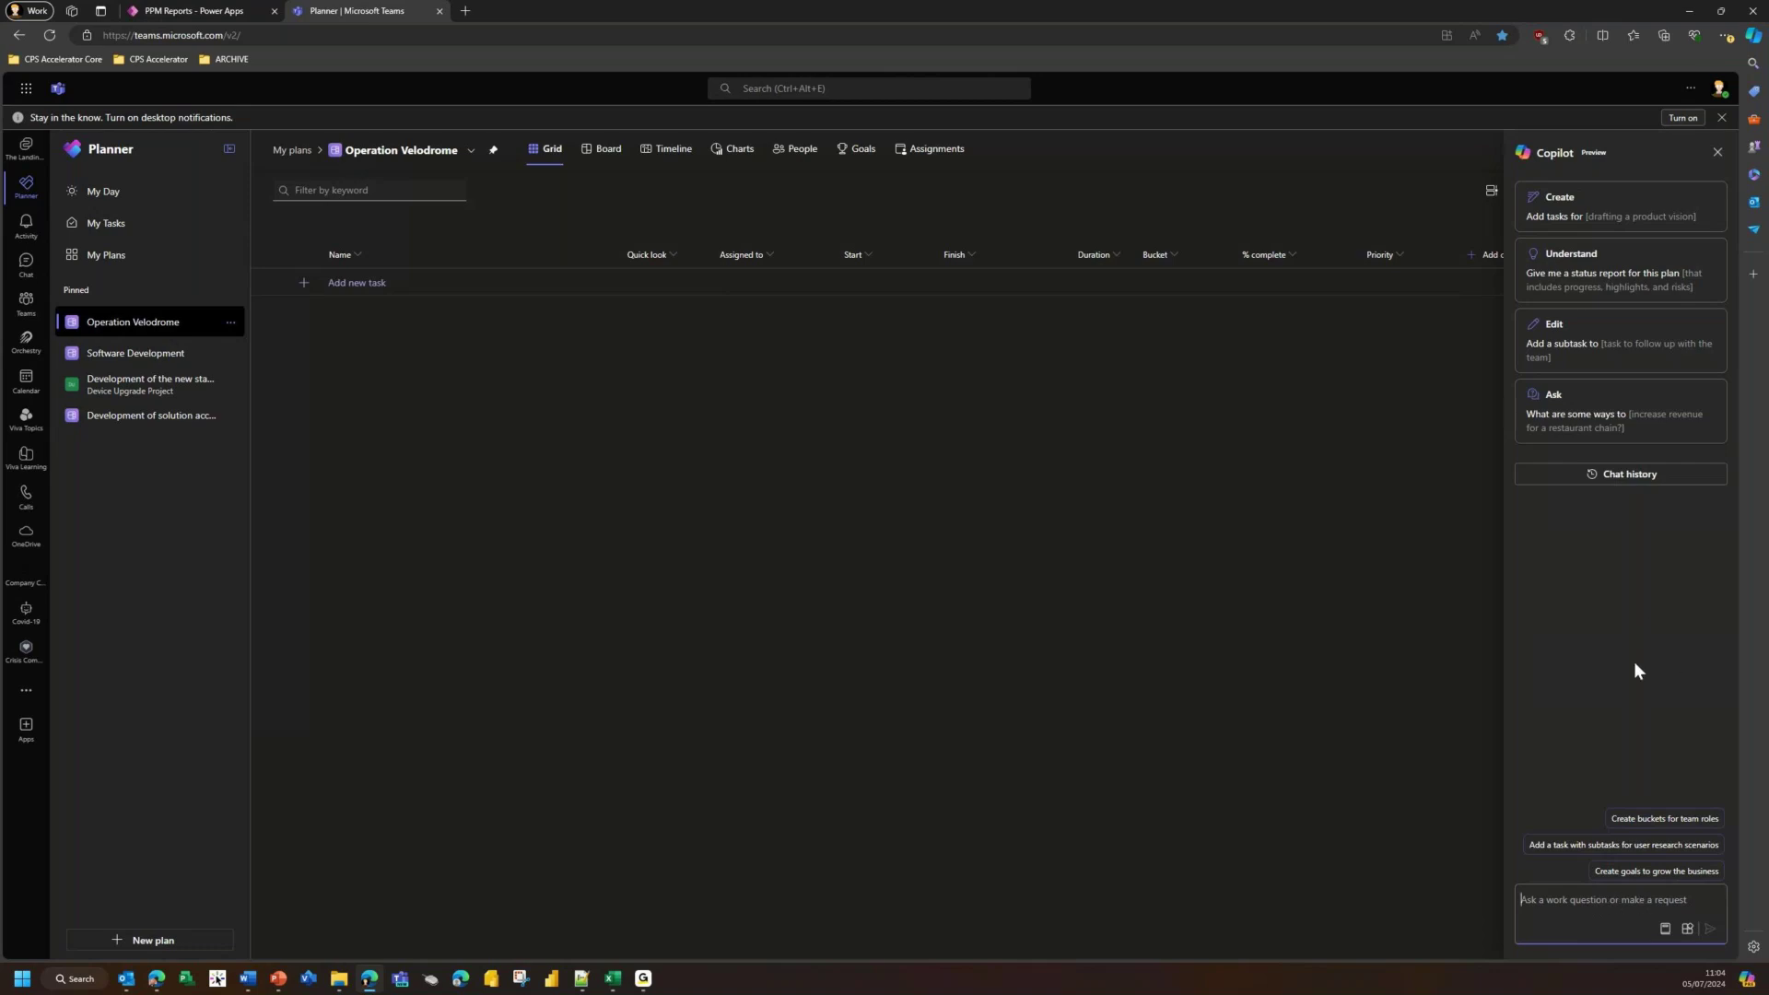
key(ctrl+v)
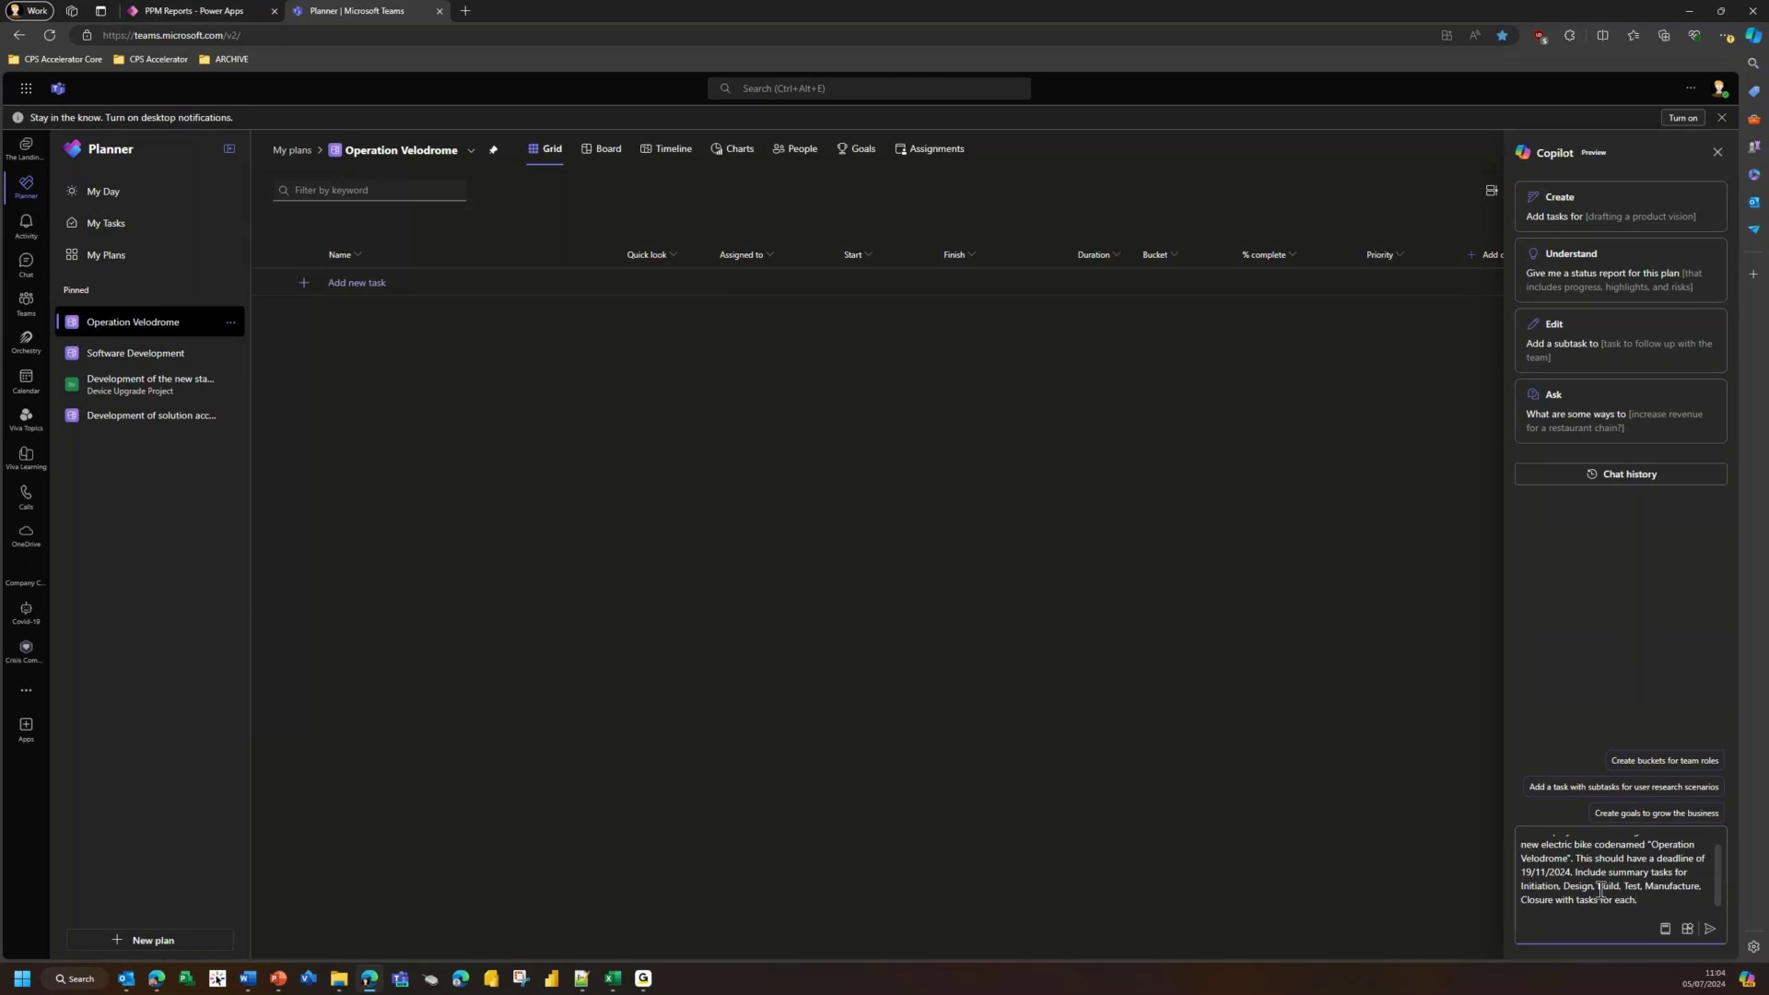
scroll(1602, 891, up, 2)
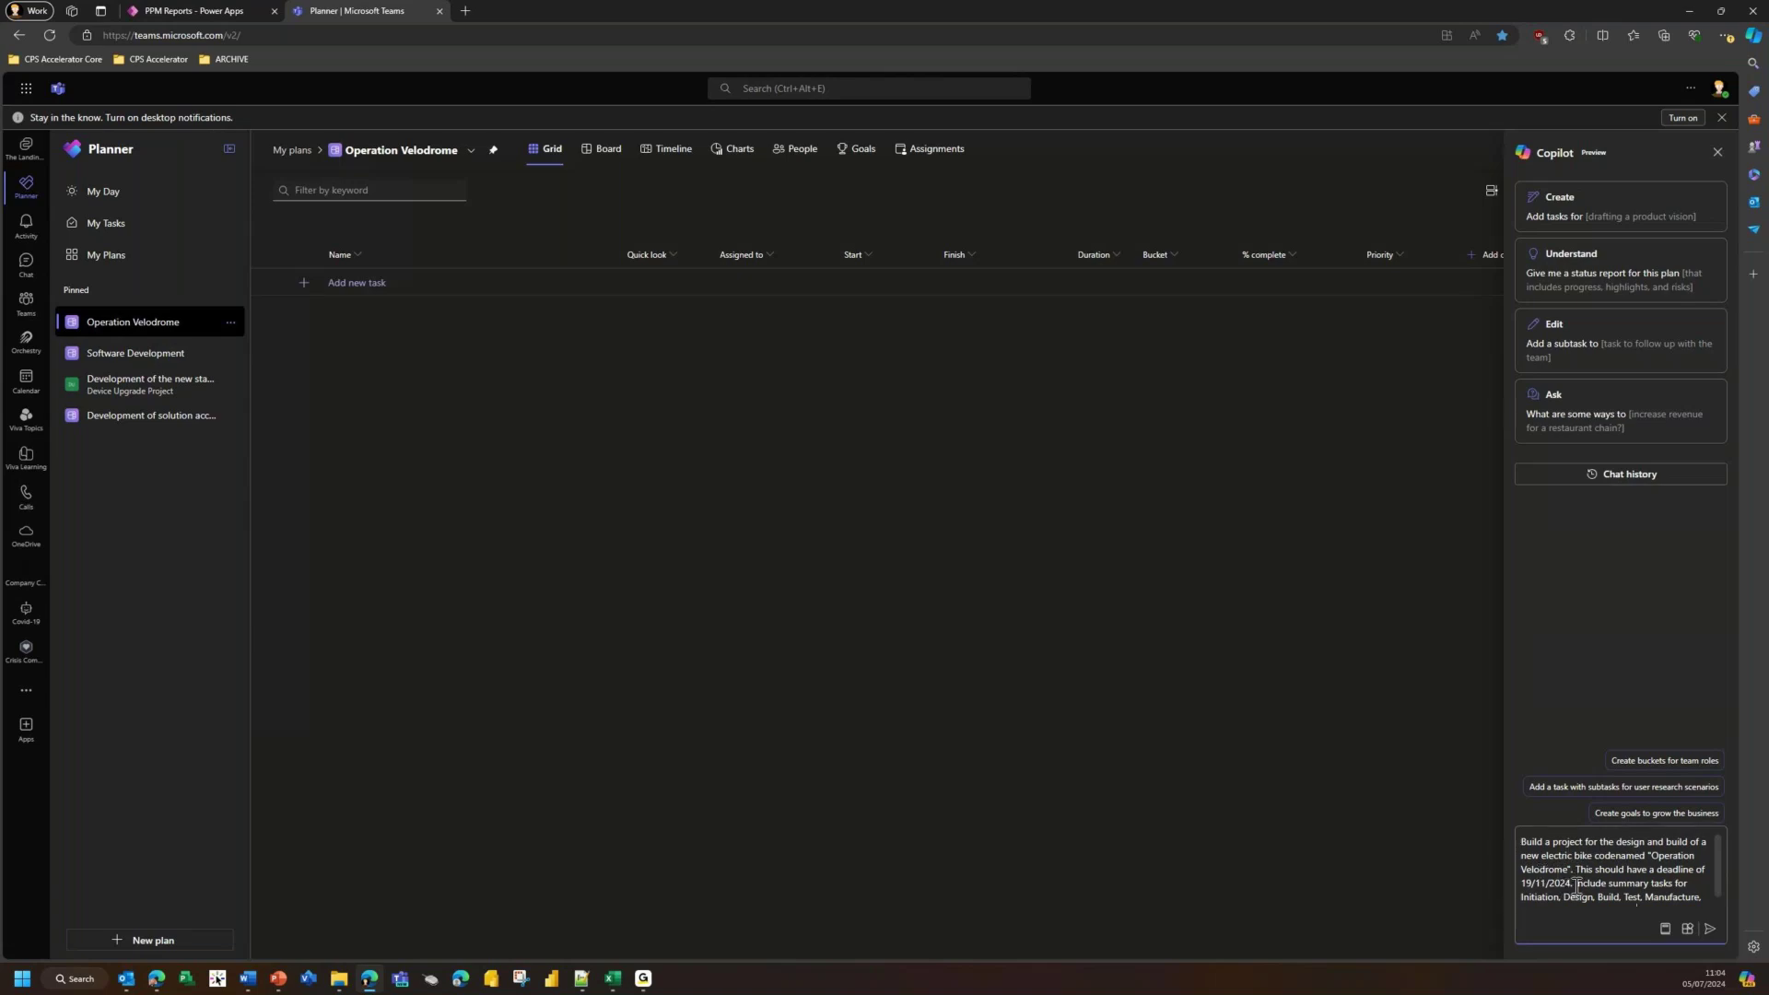
click(1711, 928)
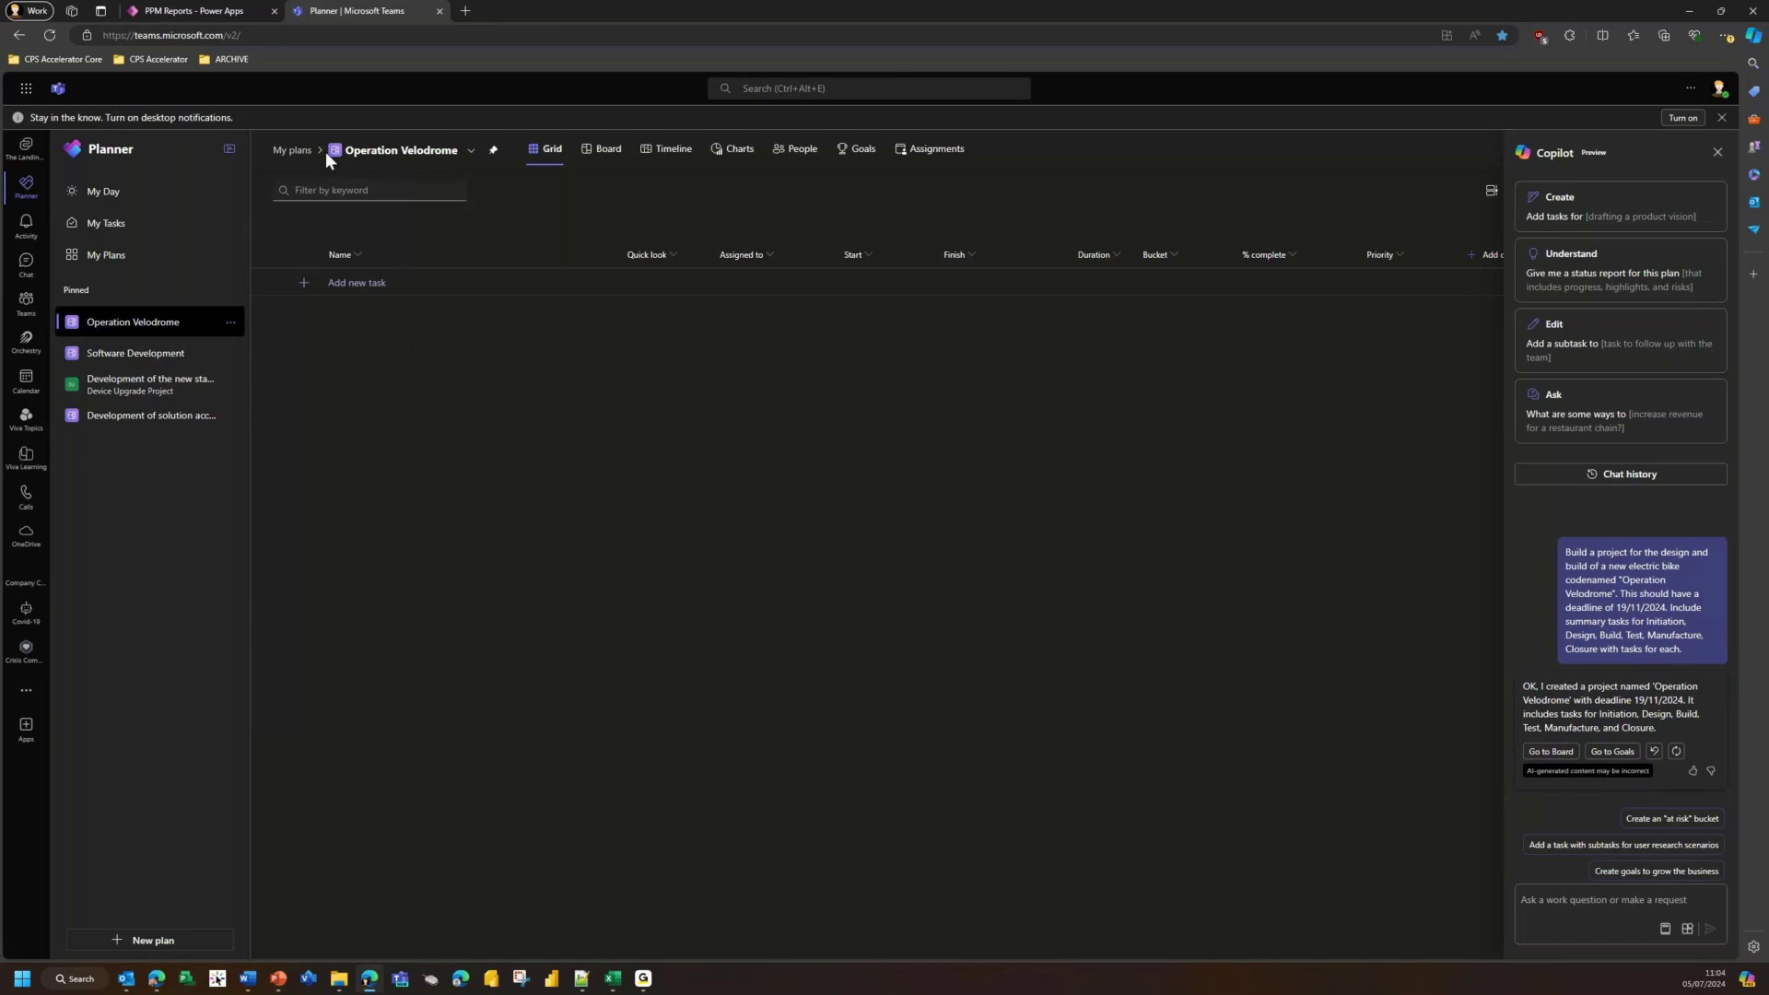
Reopen the Operation Velodrome plan from the plans list to check its grid for the generated tasks
click(293, 150)
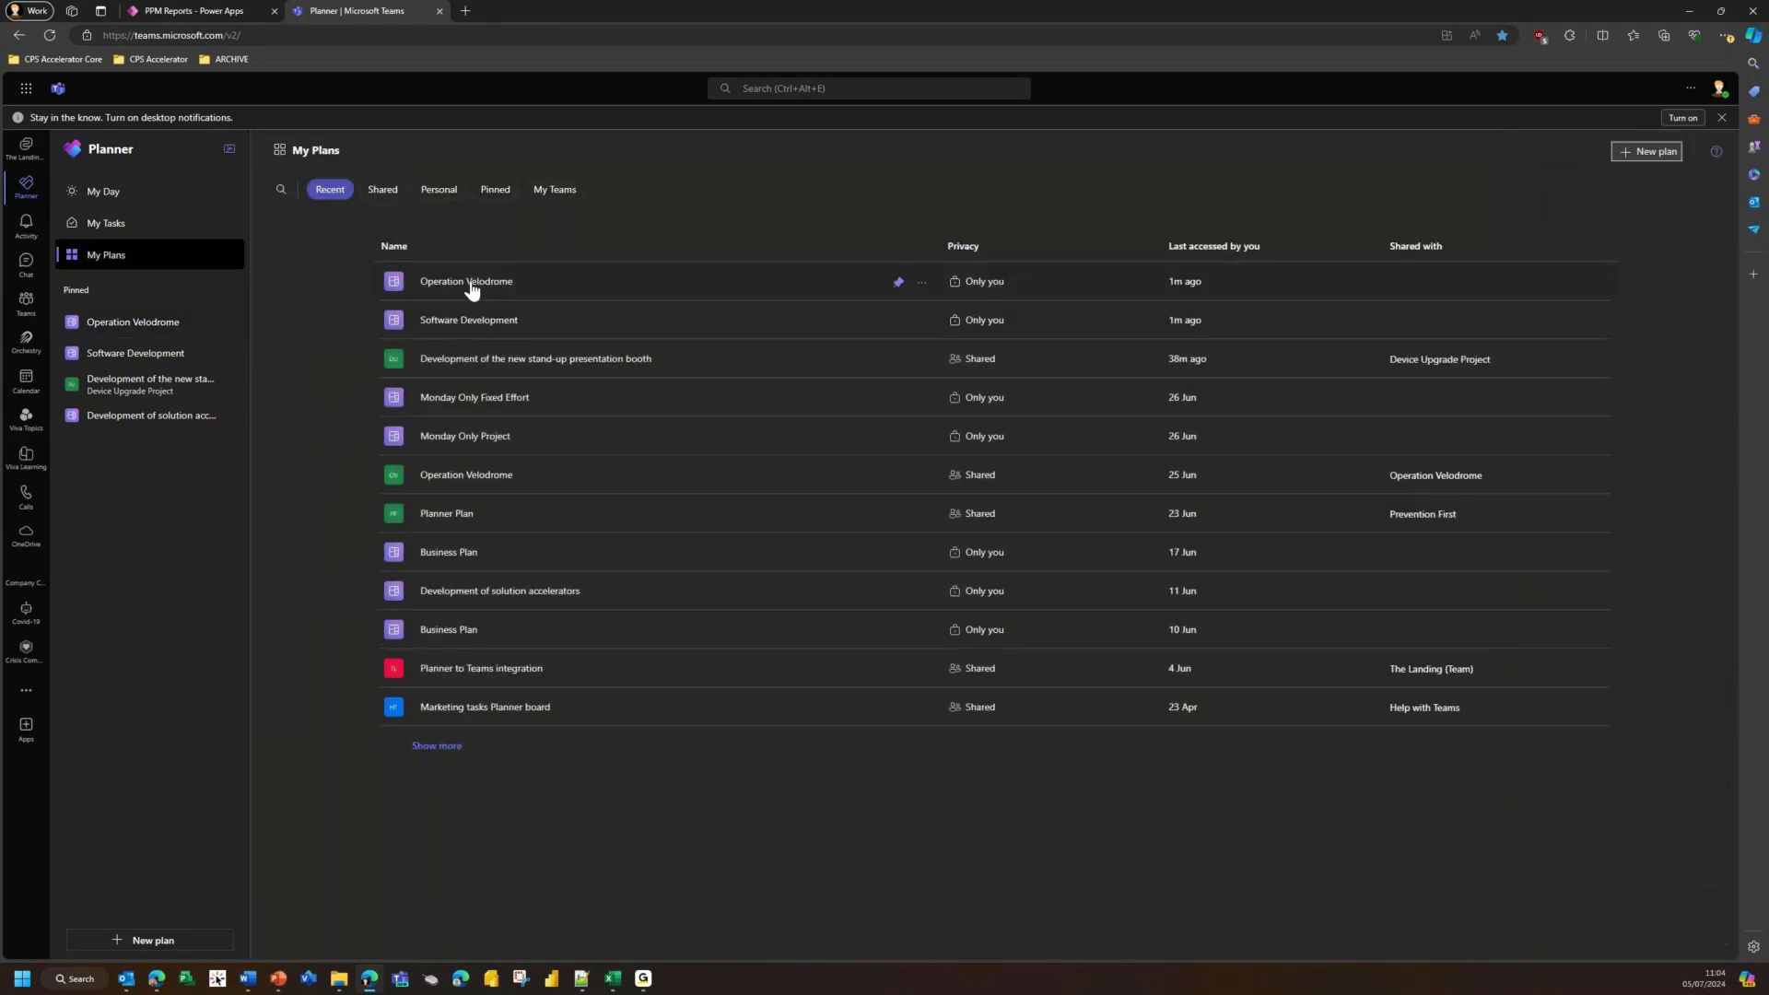
click(470, 284)
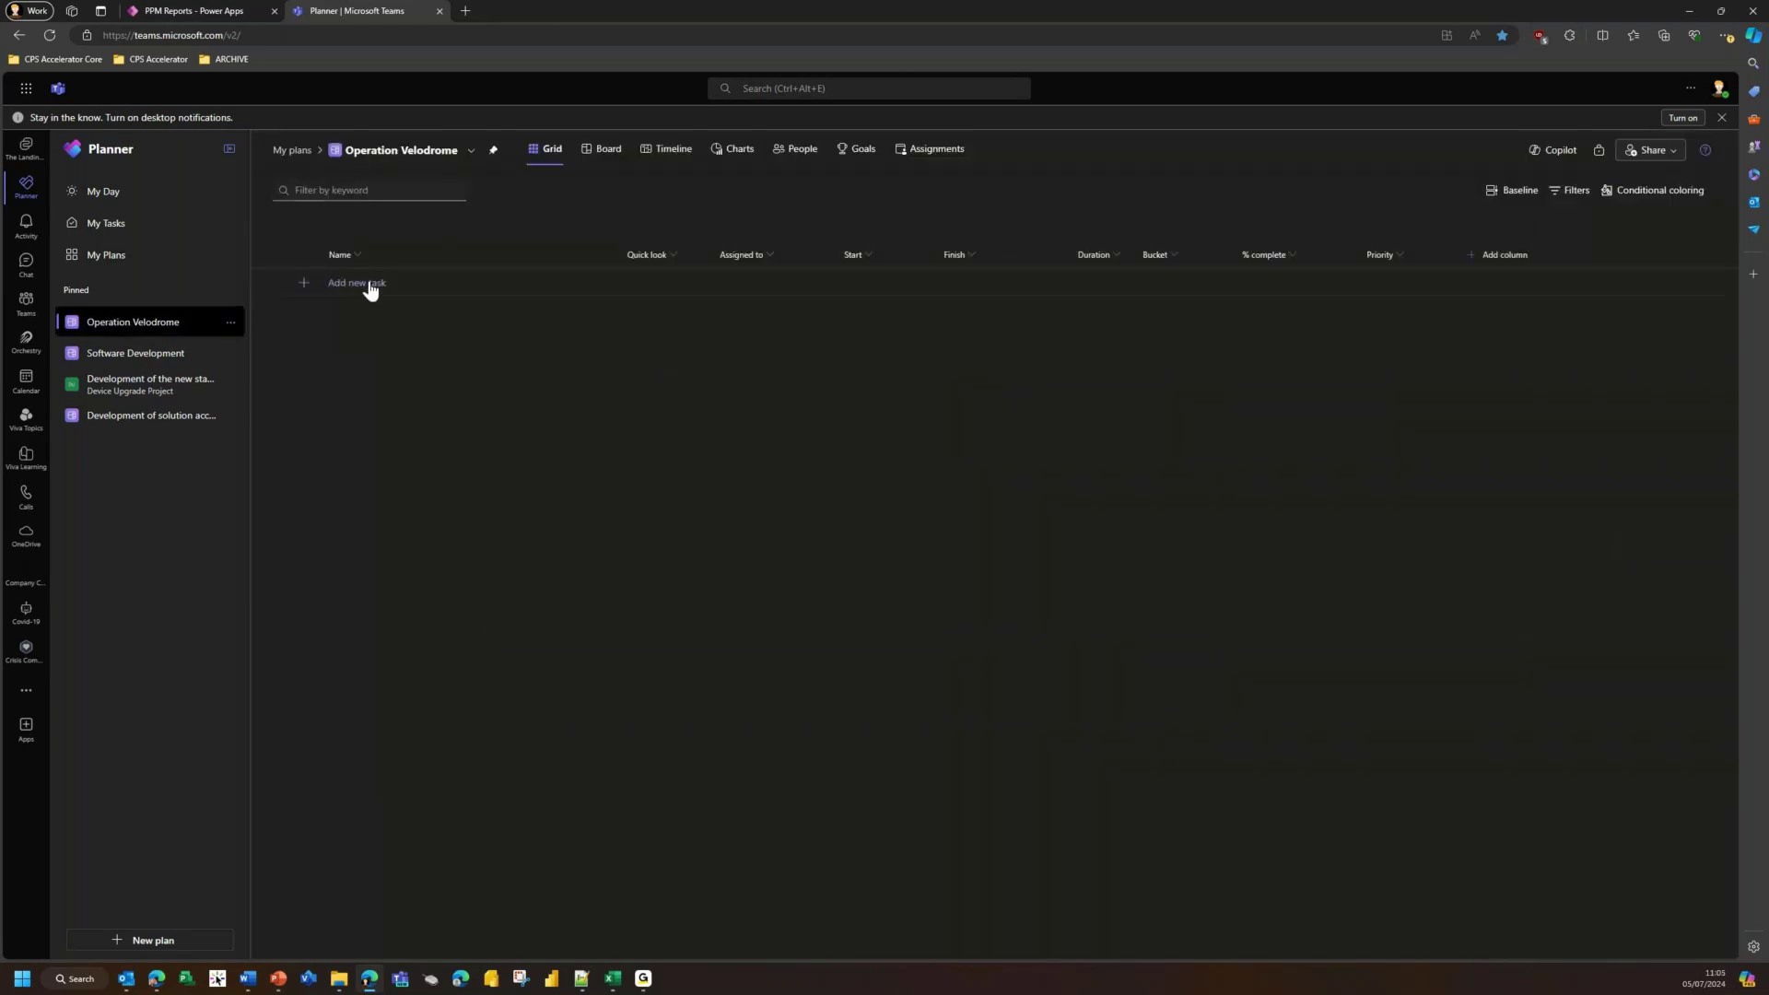
click(293, 151)
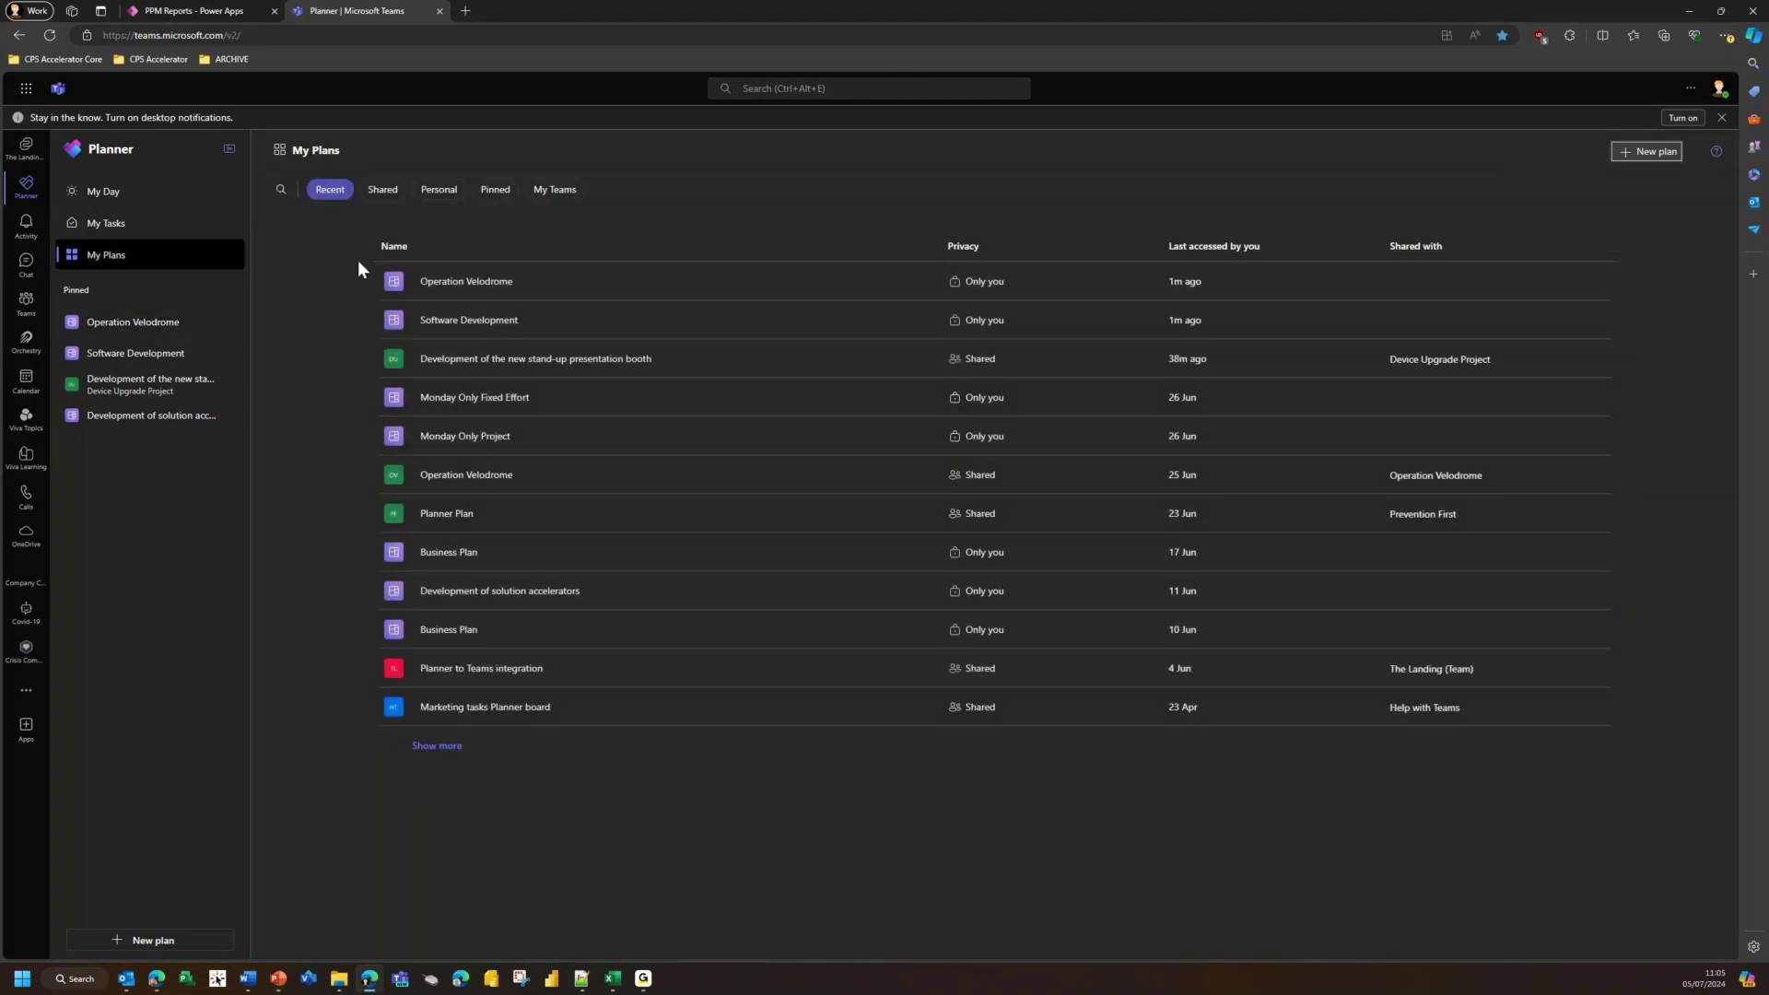
click(131, 322)
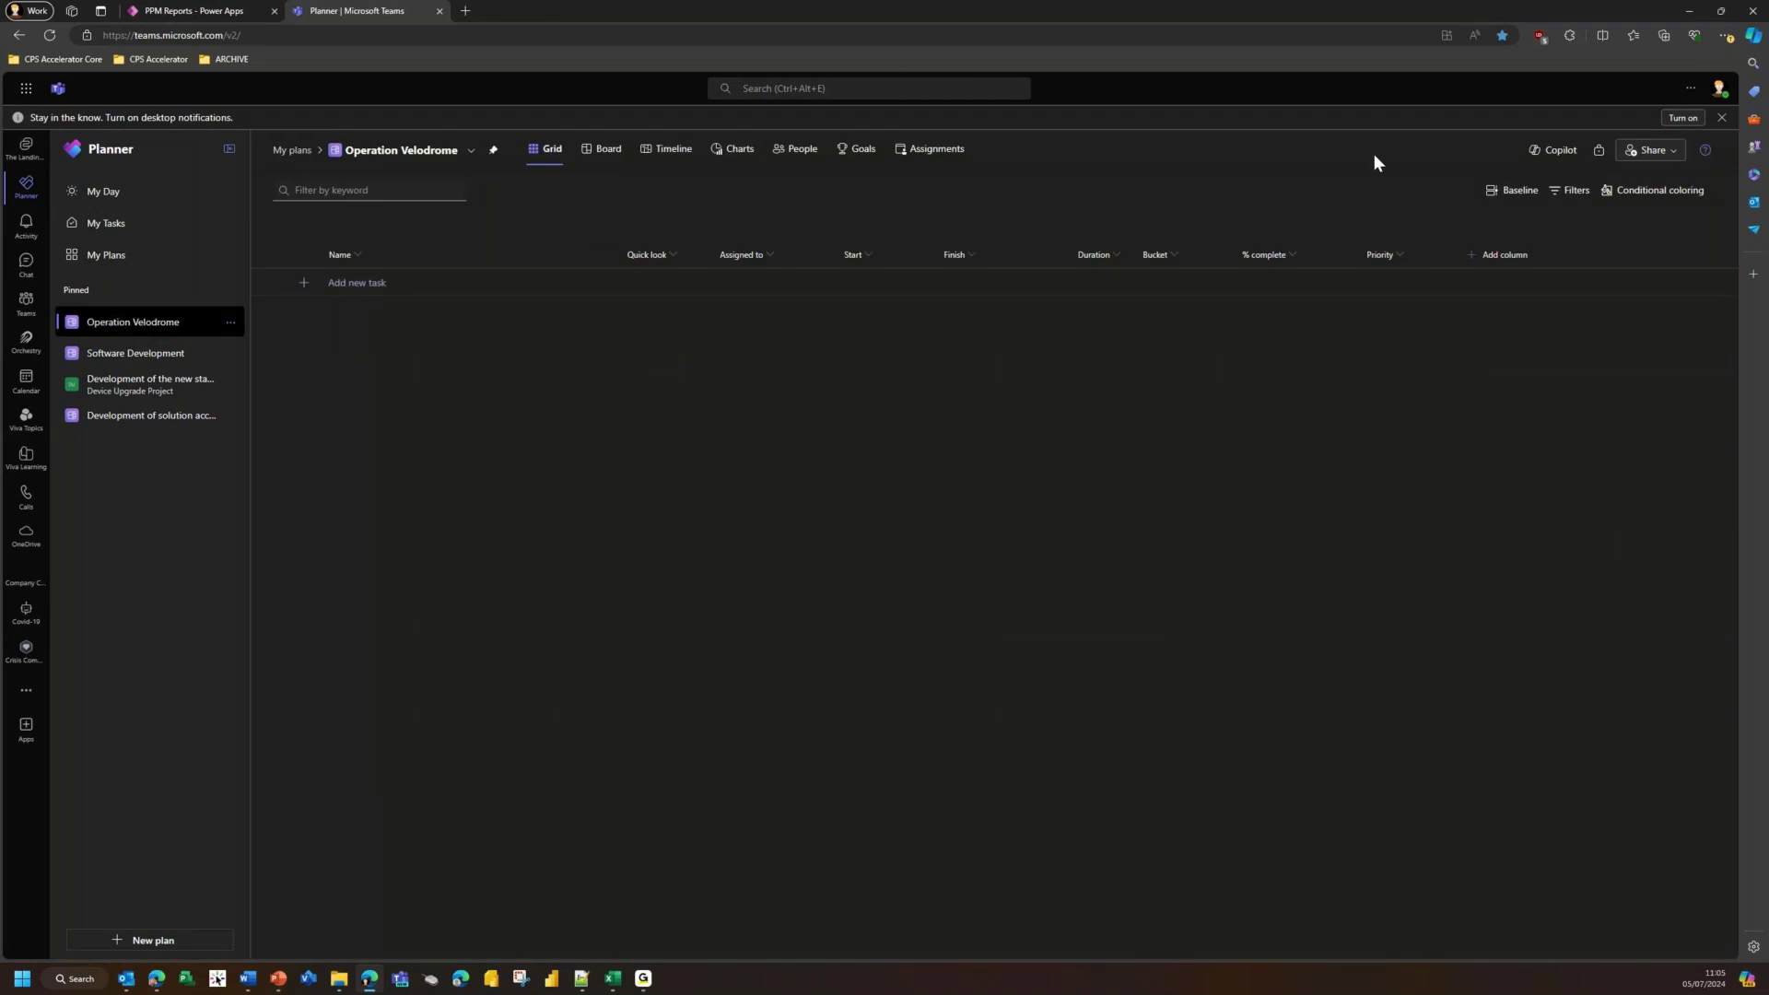
Have Copilot add tasks for the design and build of a new electric bike, with summary tasks for Initiation, Design, Build, Test, Manufacture, and Closure
click(1556, 150)
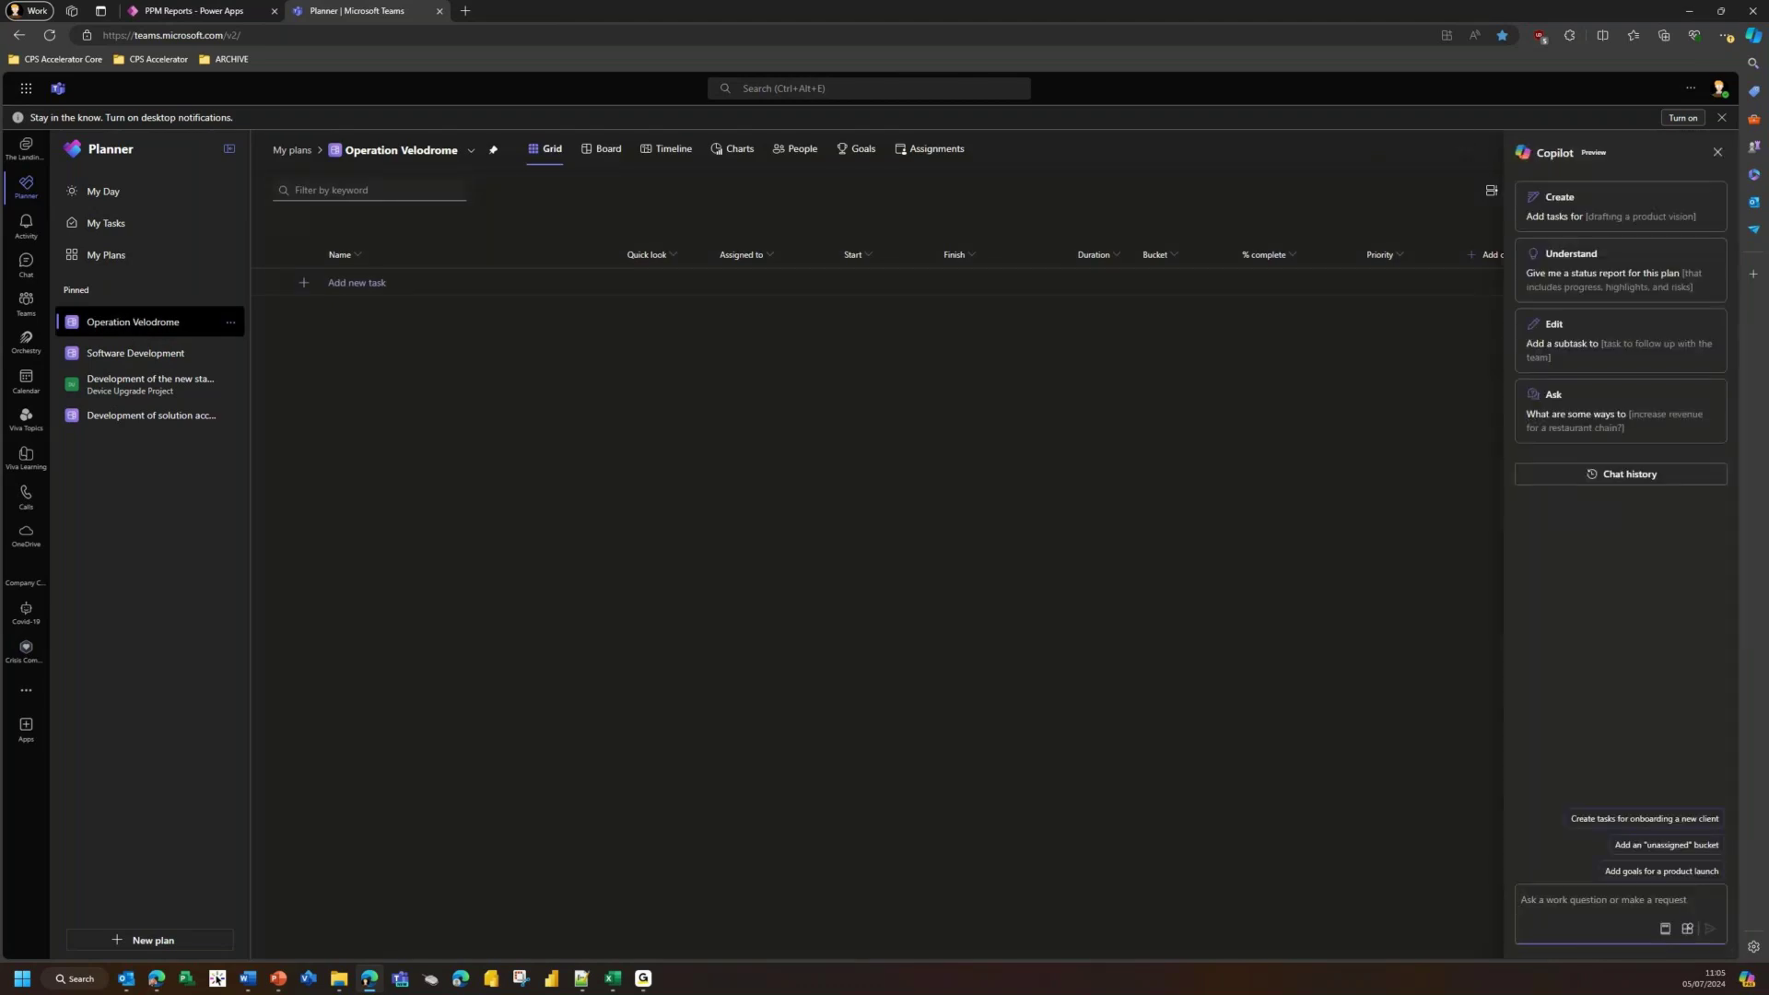
click(279, 979)
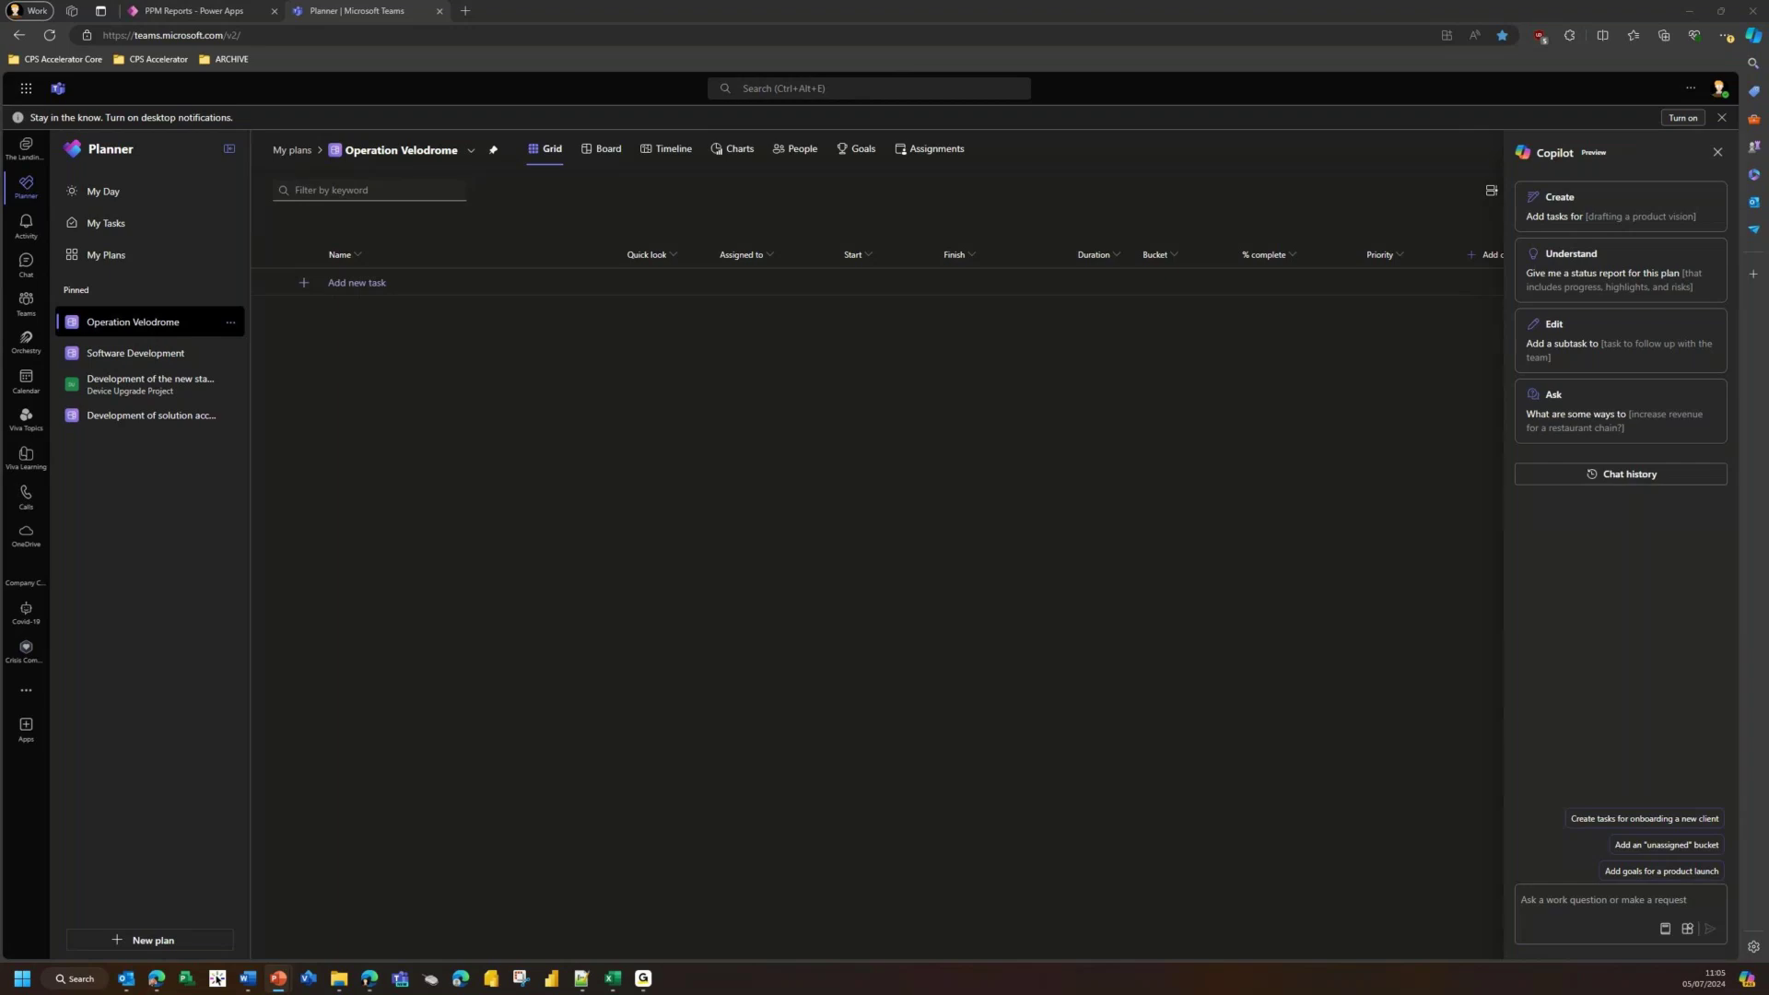
click(1572, 899)
text(Add tasks )
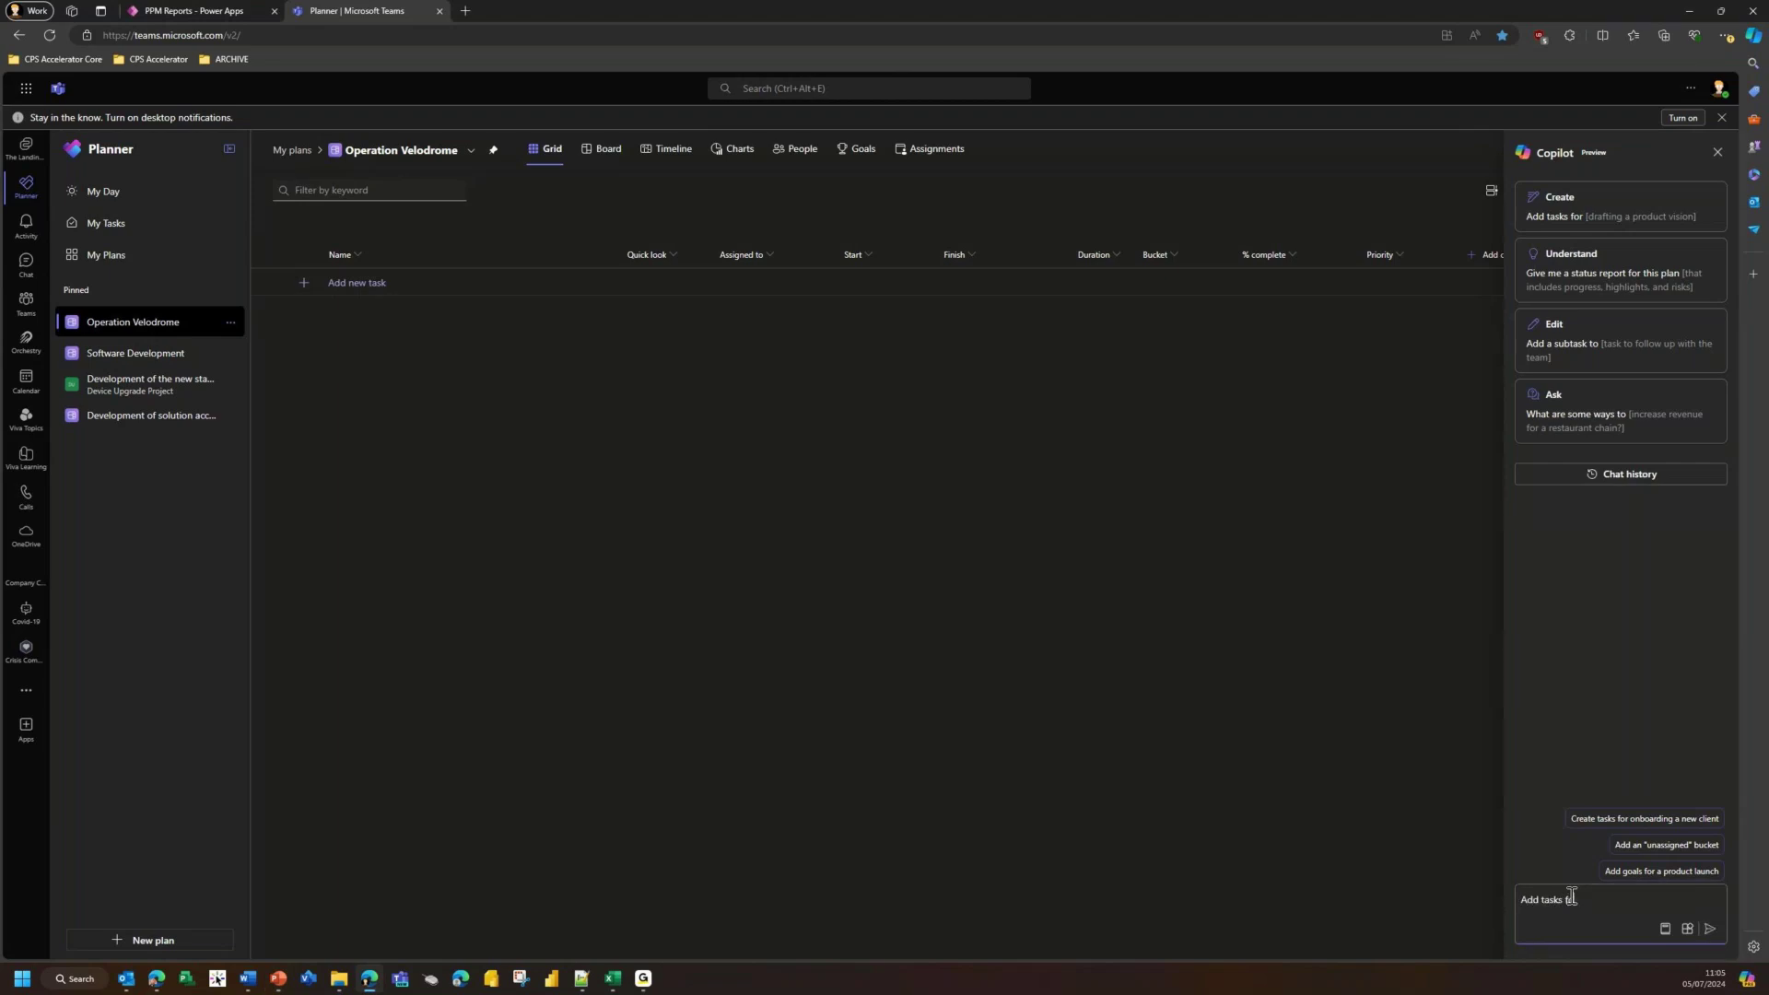
text(for the design and build of a new electric bi)
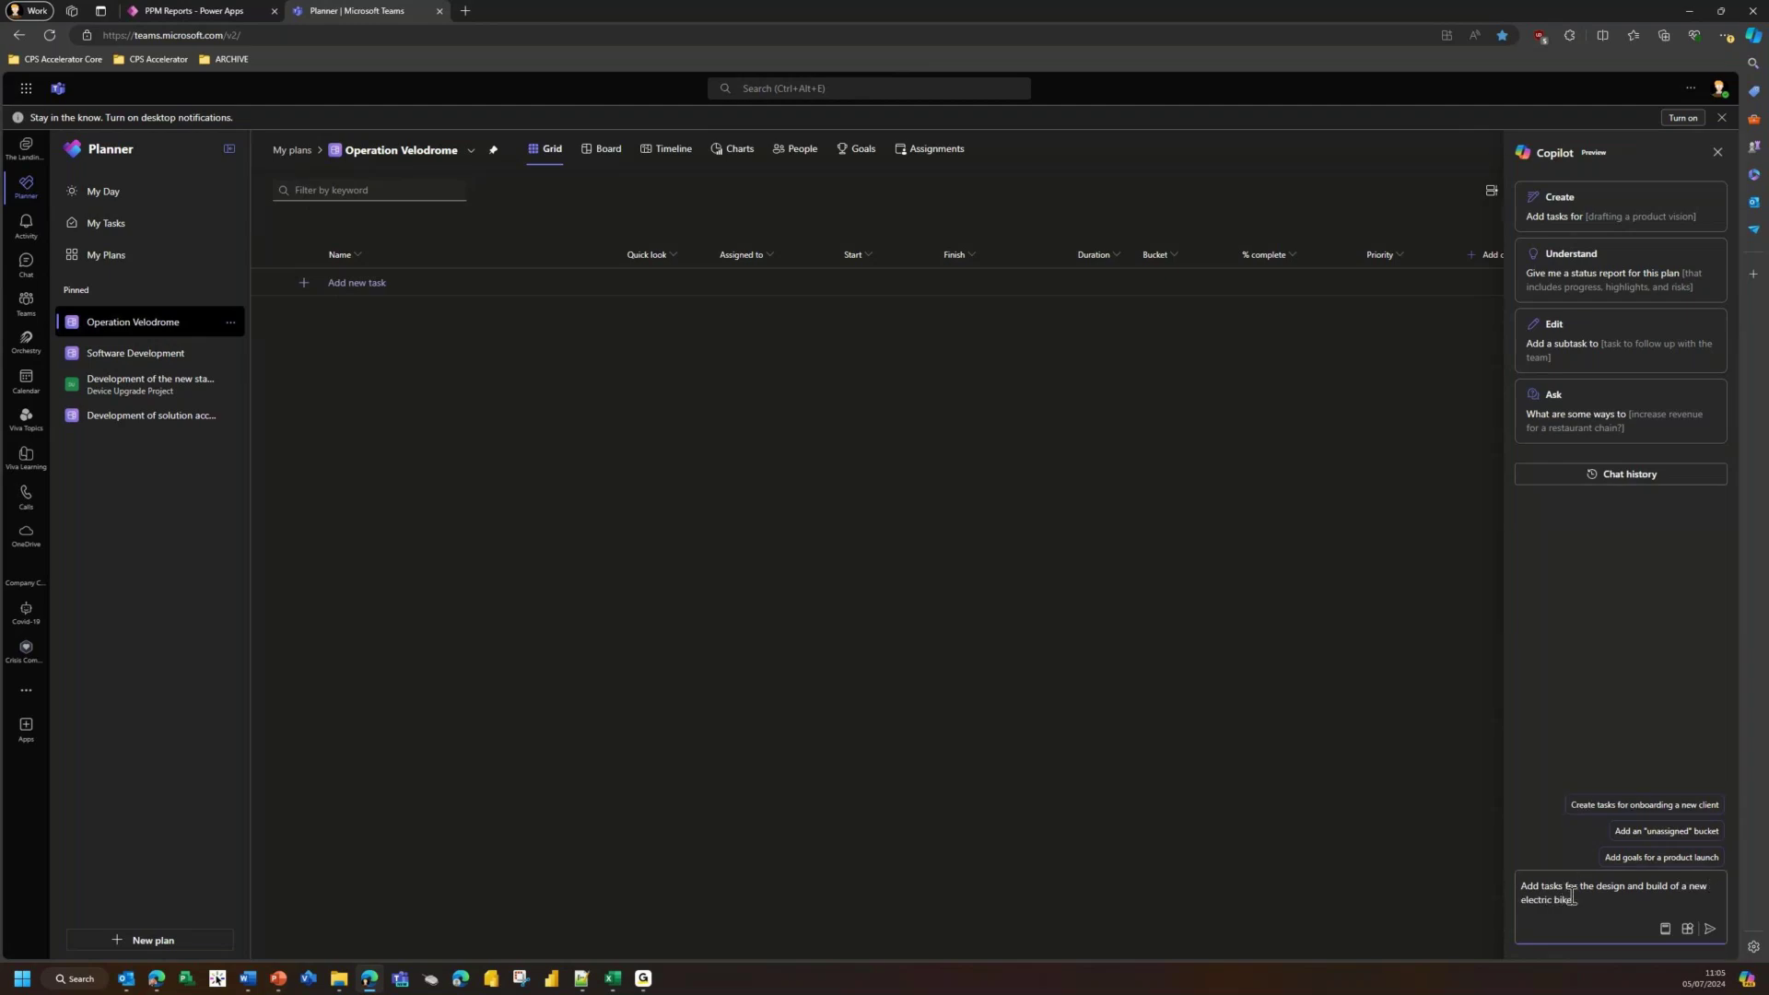
text(ke. Include summary tasks for Initiation, D)
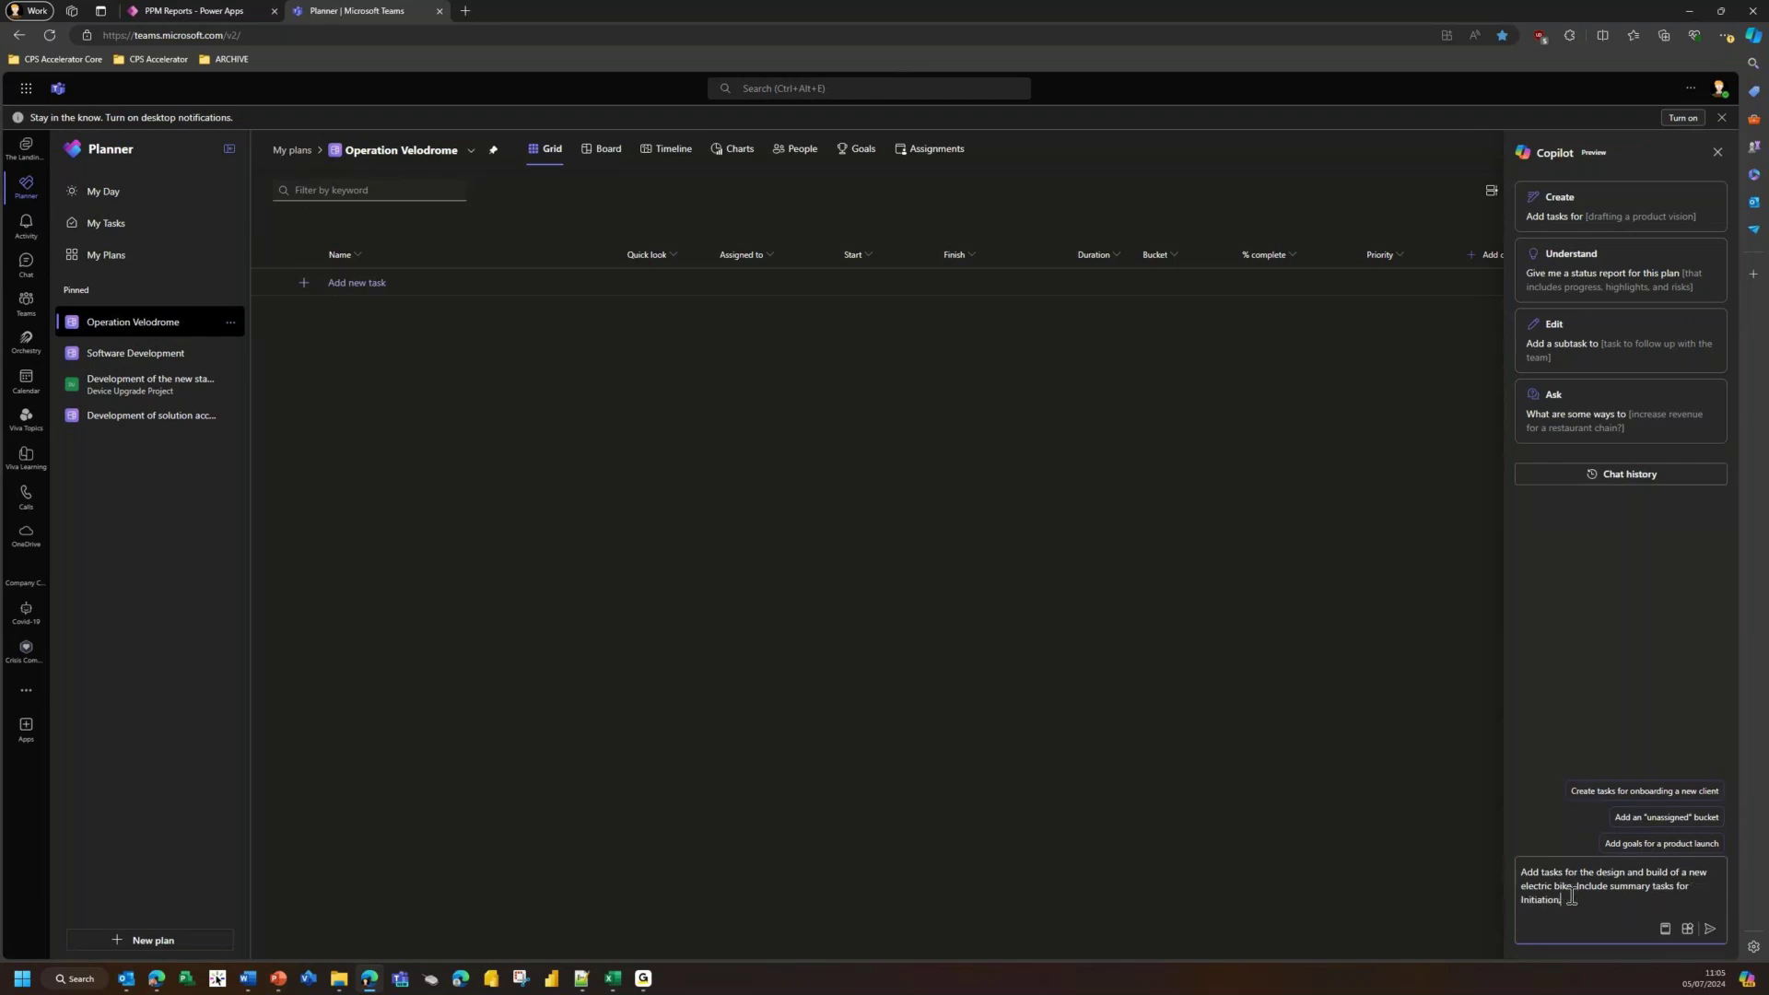
text(esign)
text(, Build, Te)
text(st, Manufacture)
text(, and Cl)
text(osure w)
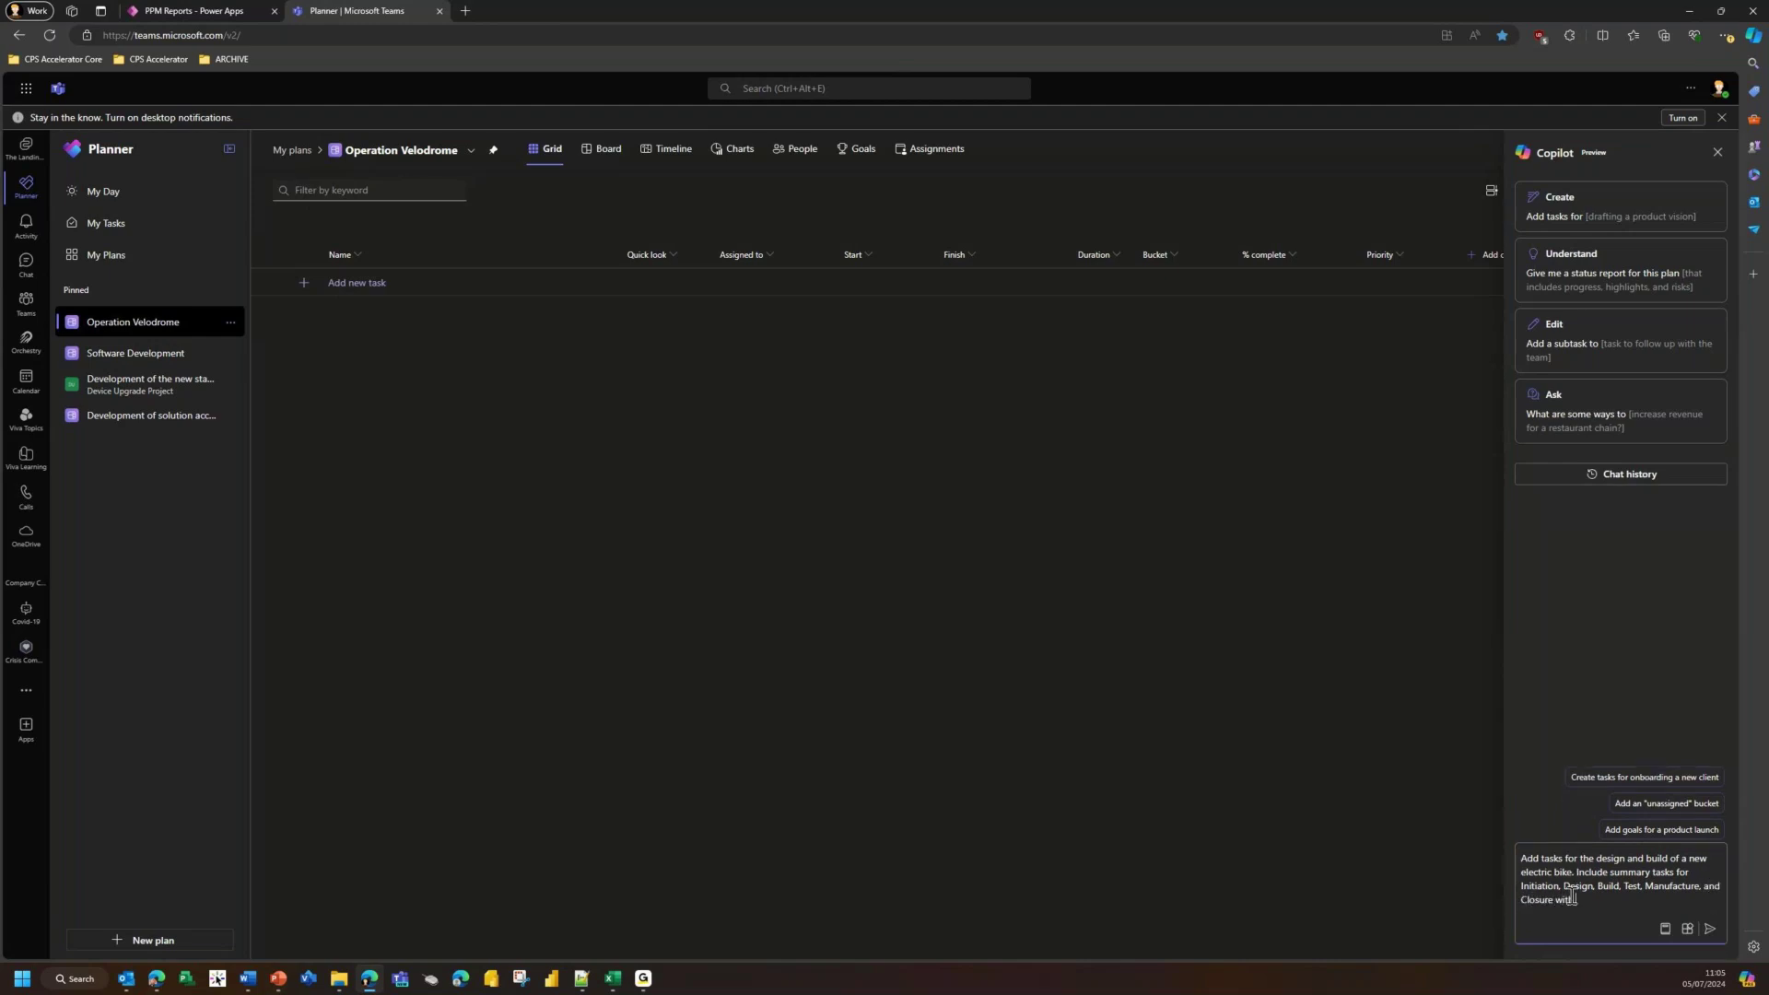
text(ith tasks for each.)
key(Return)
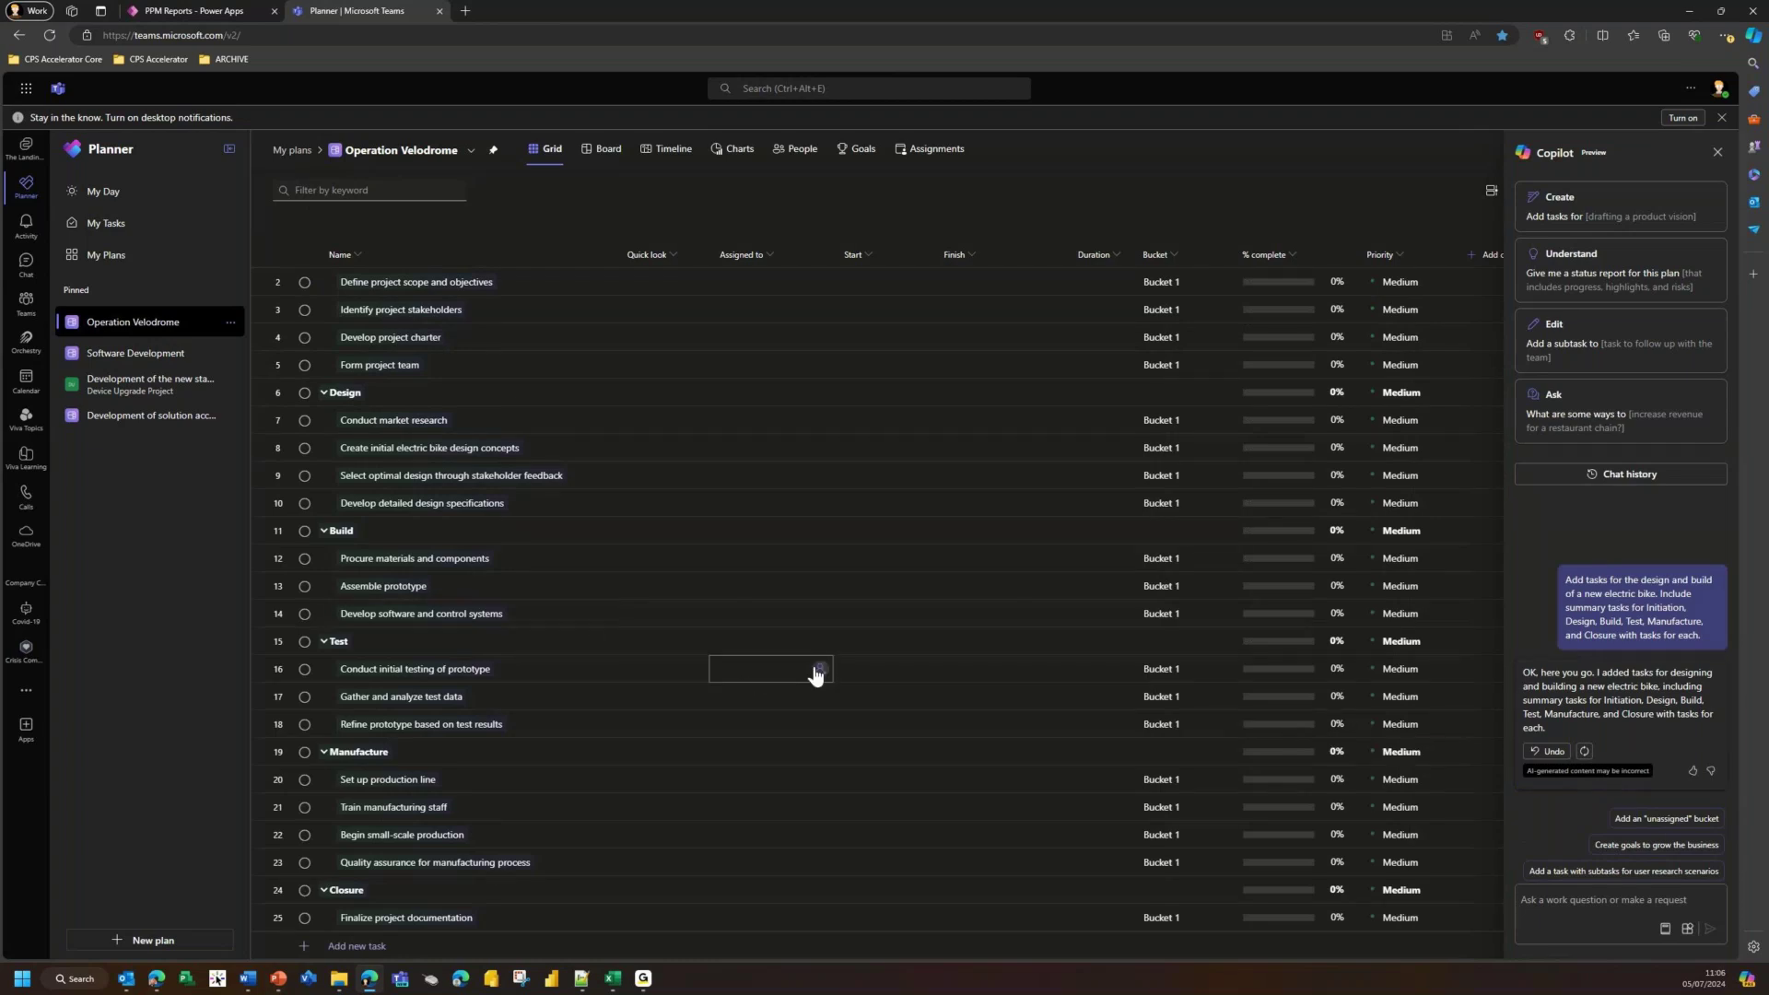
Review the generated electric bike tasks in the grid, from the Initiation phase down to Closure
scroll(595, 597, up, 1)
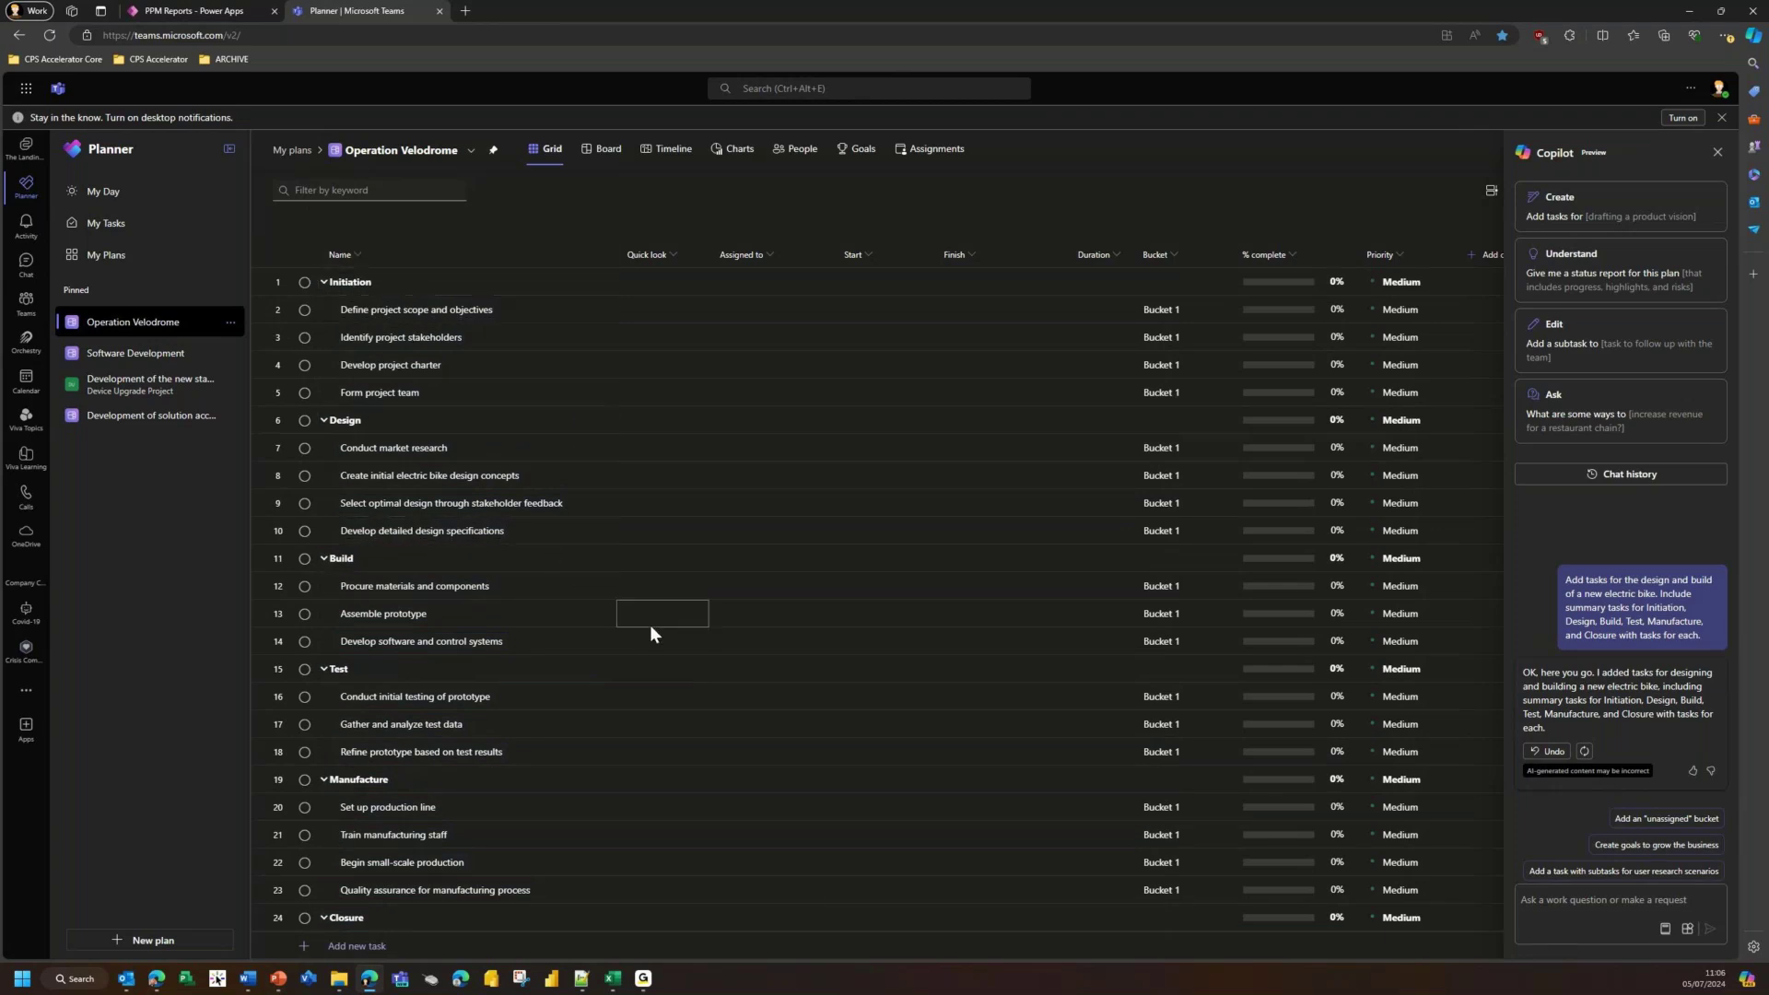
scroll(691, 670, down, 1)
scroll(665, 682, down, 1)
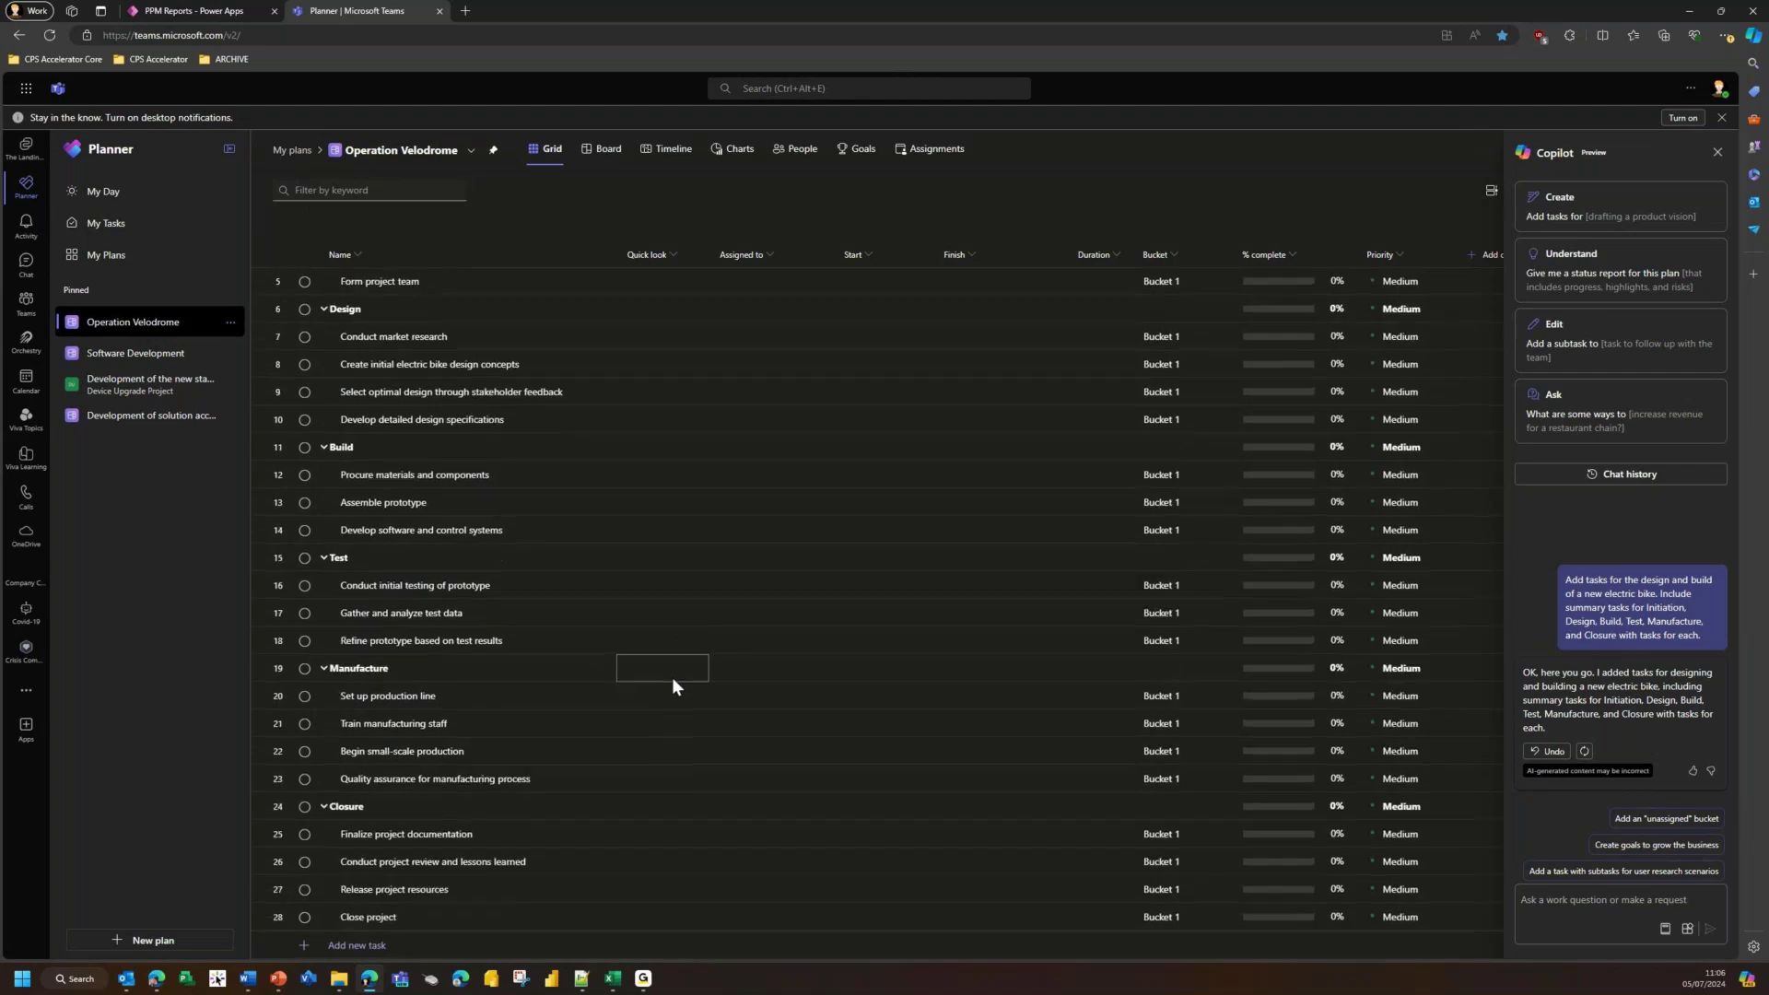
scroll(678, 670, up, 2)
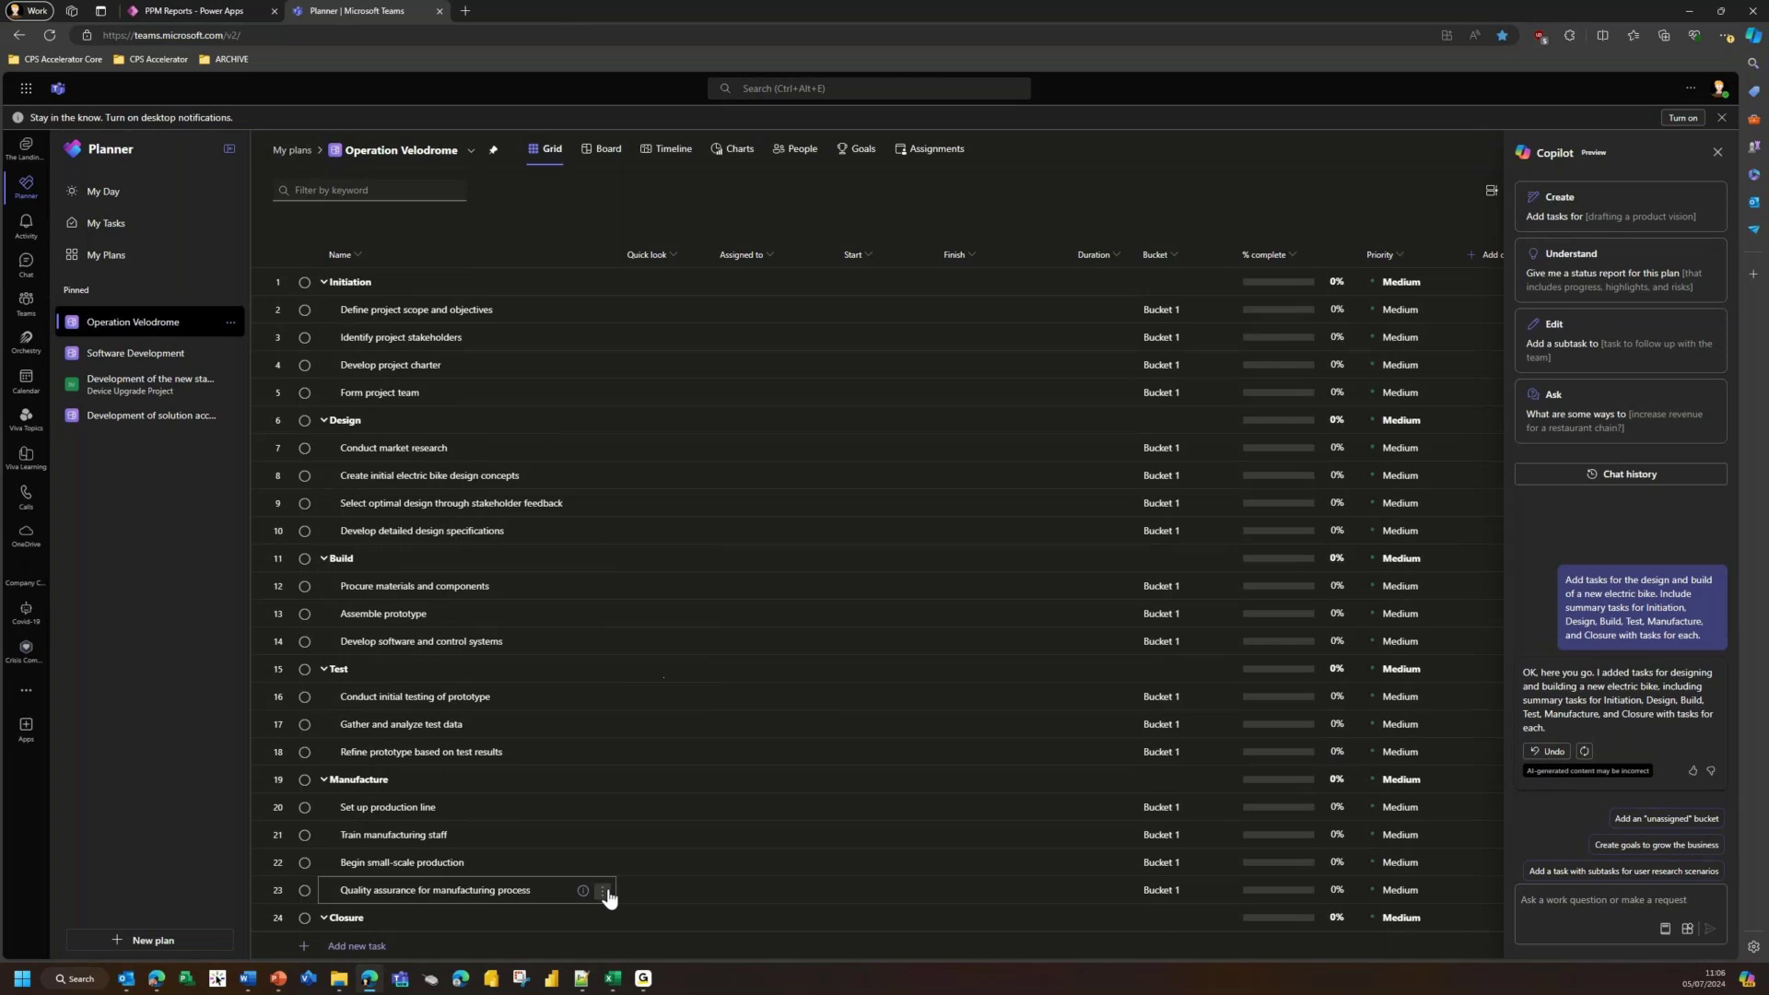
key(alt+Tab)
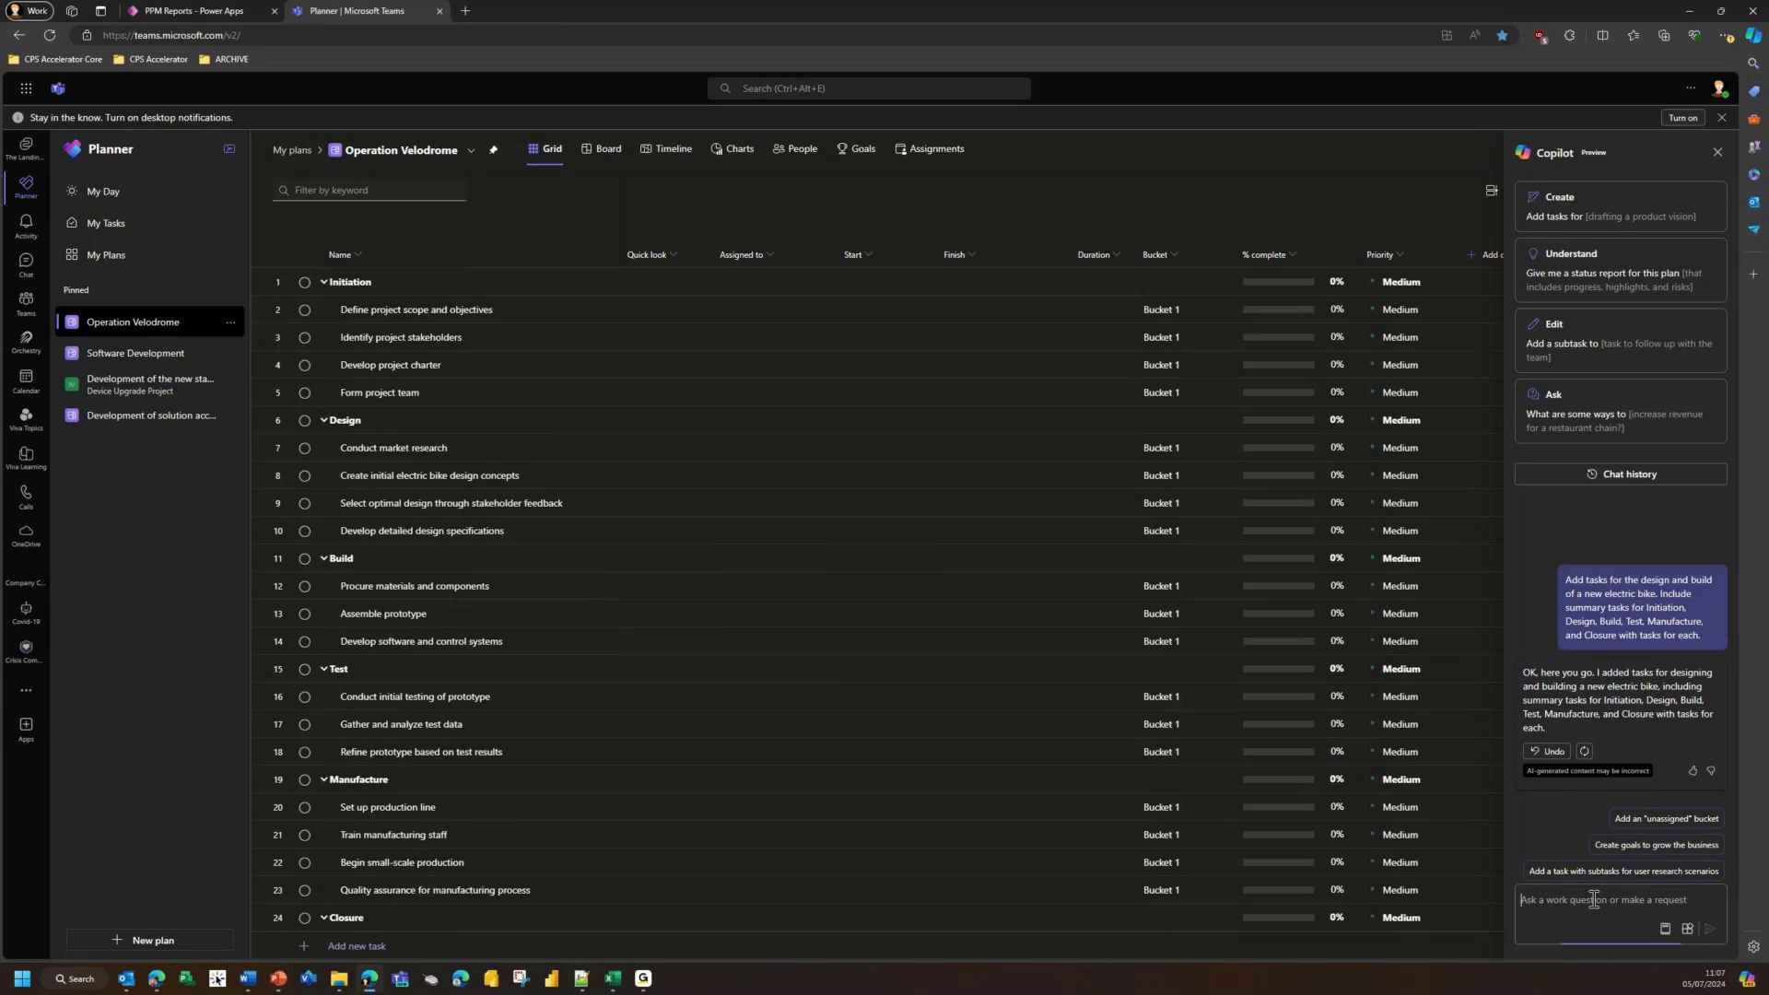
Have Copilot add two prototypes with detailed tasks to the build section of the plan, and review the Build tasks in the grid
text(Add two prototypes to the build section of the plan with detailed tasks.)
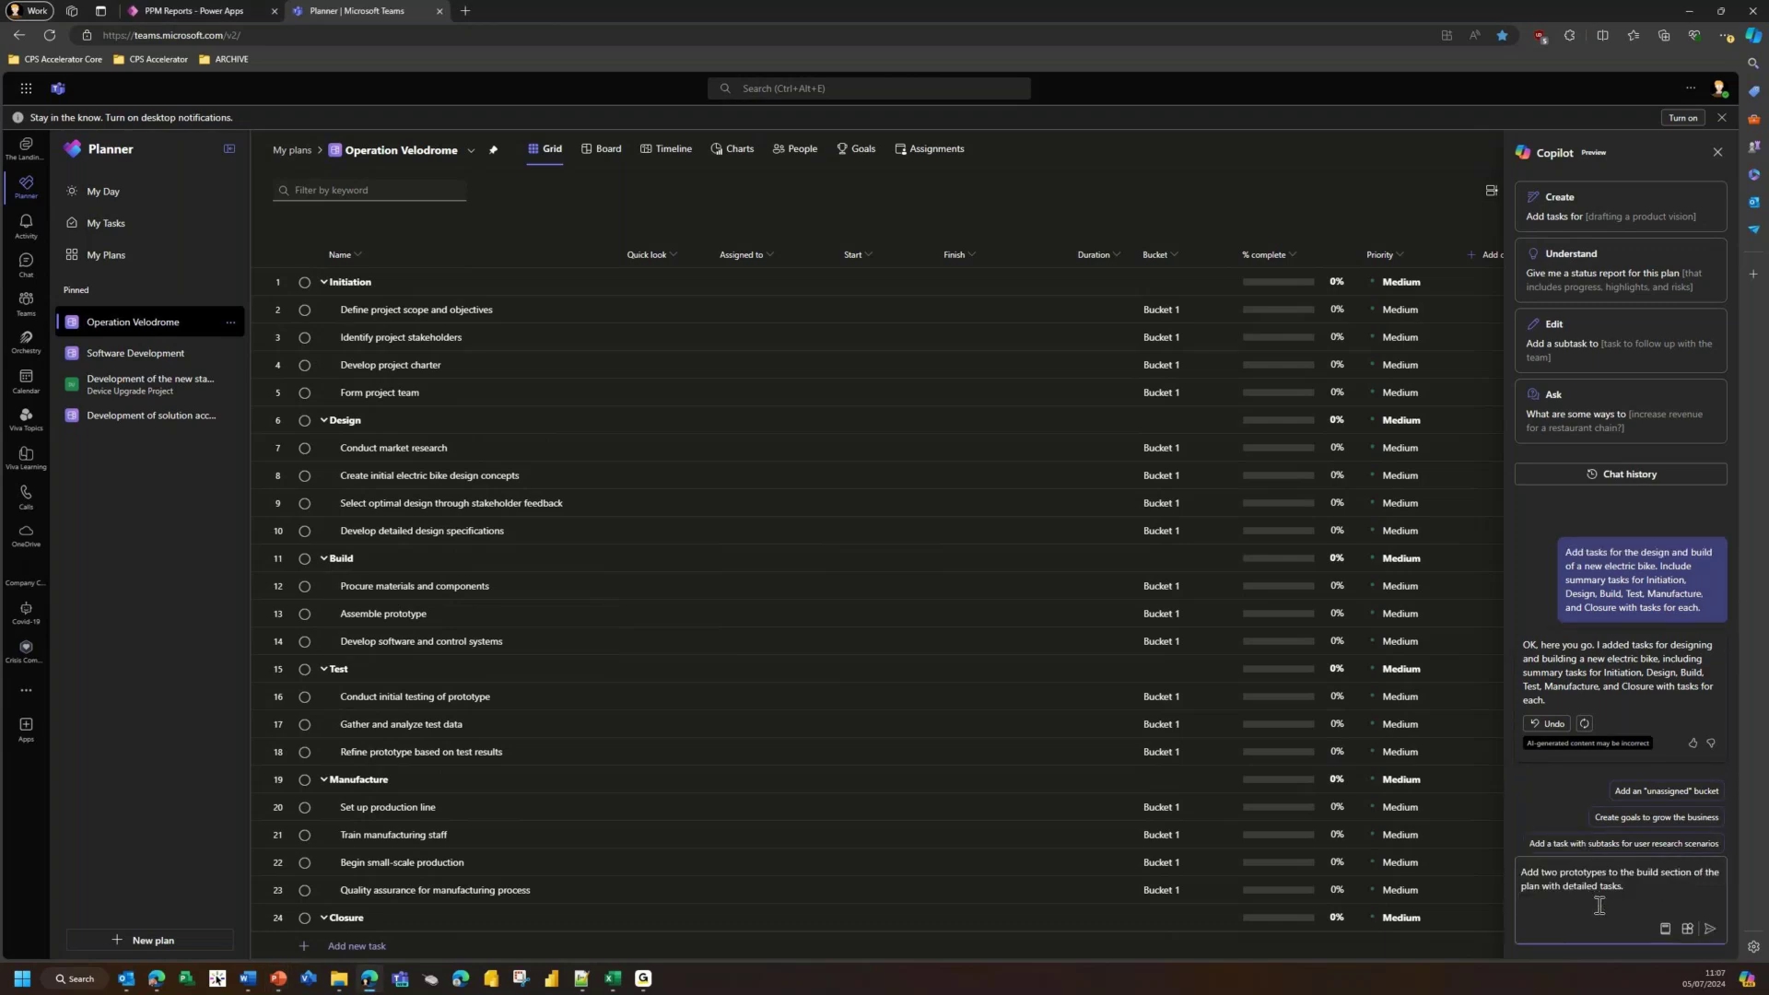
key(BackSpace)
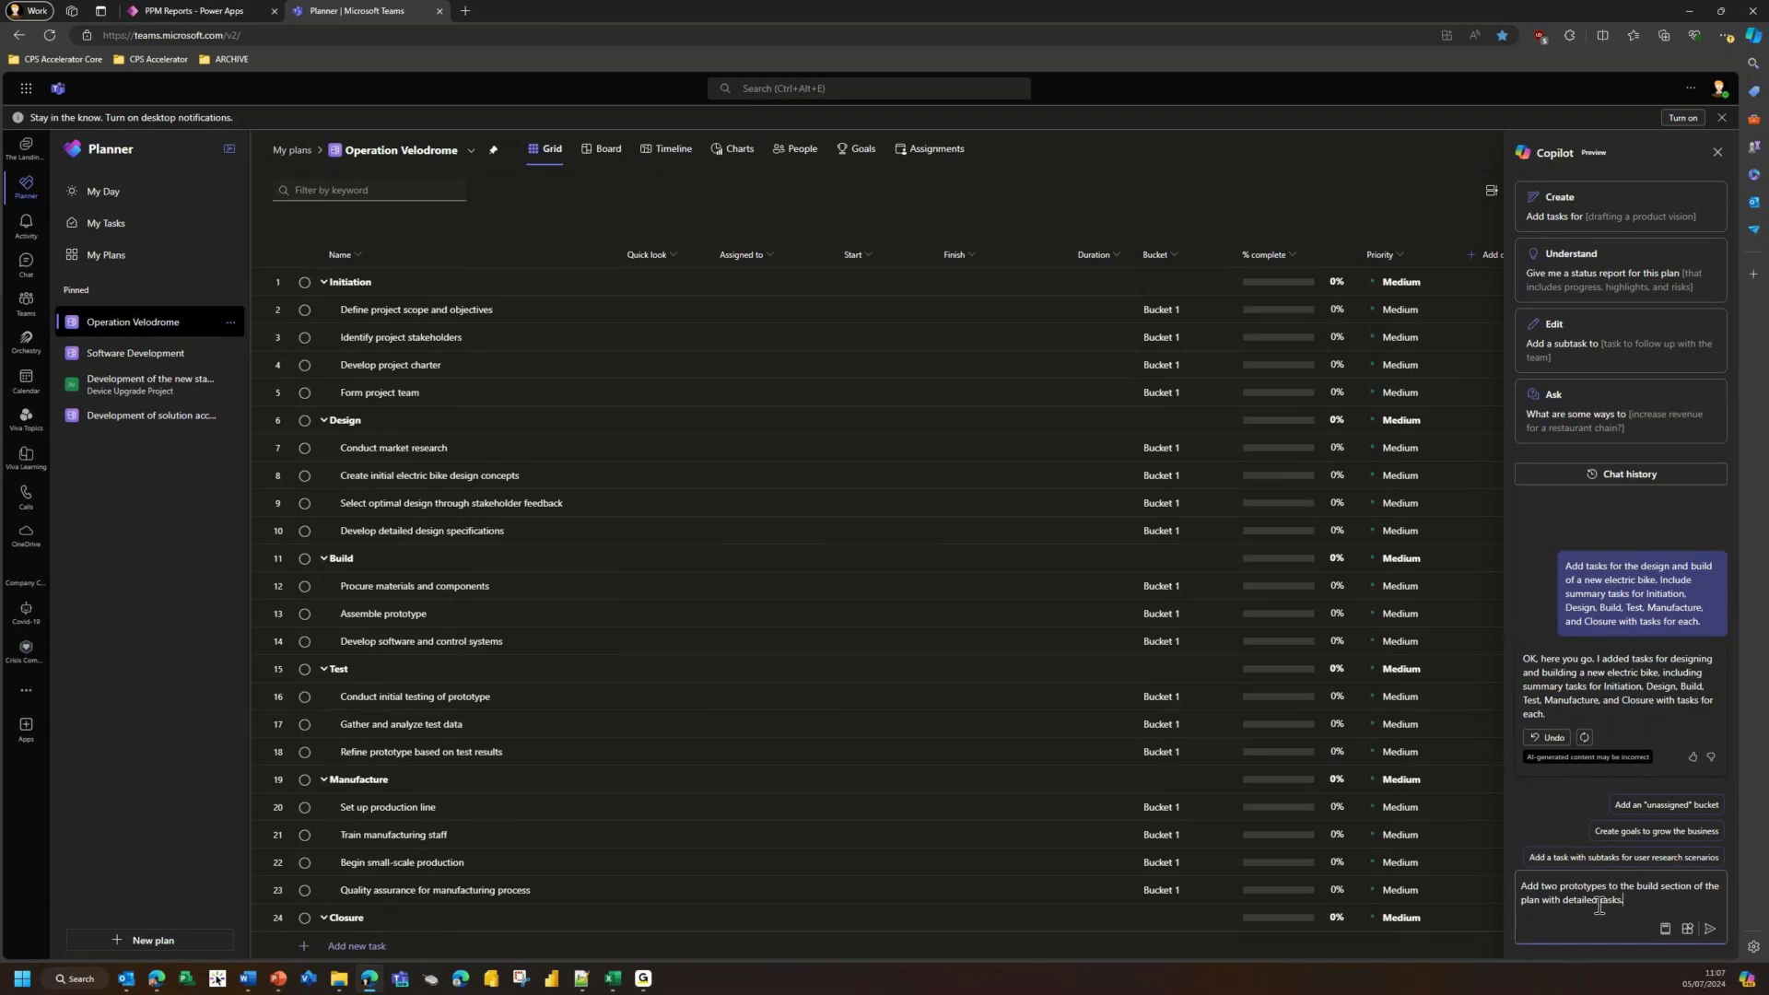
key(Return)
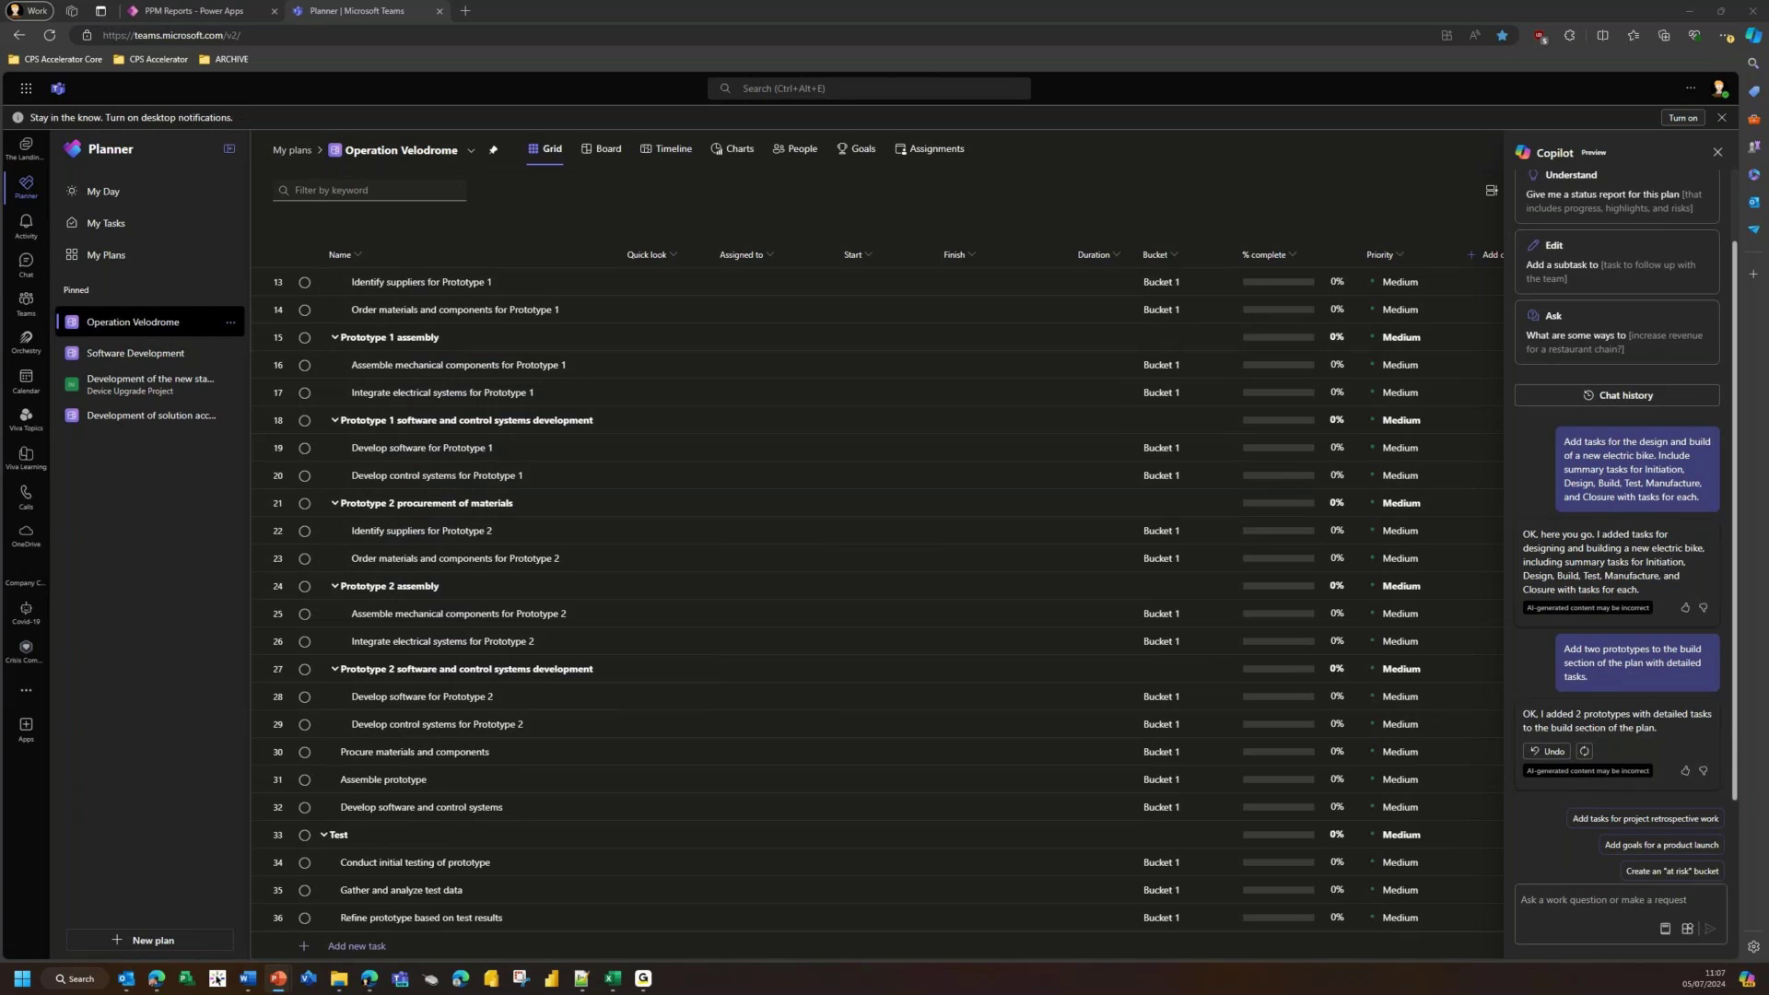
scroll(665, 651, up, 3)
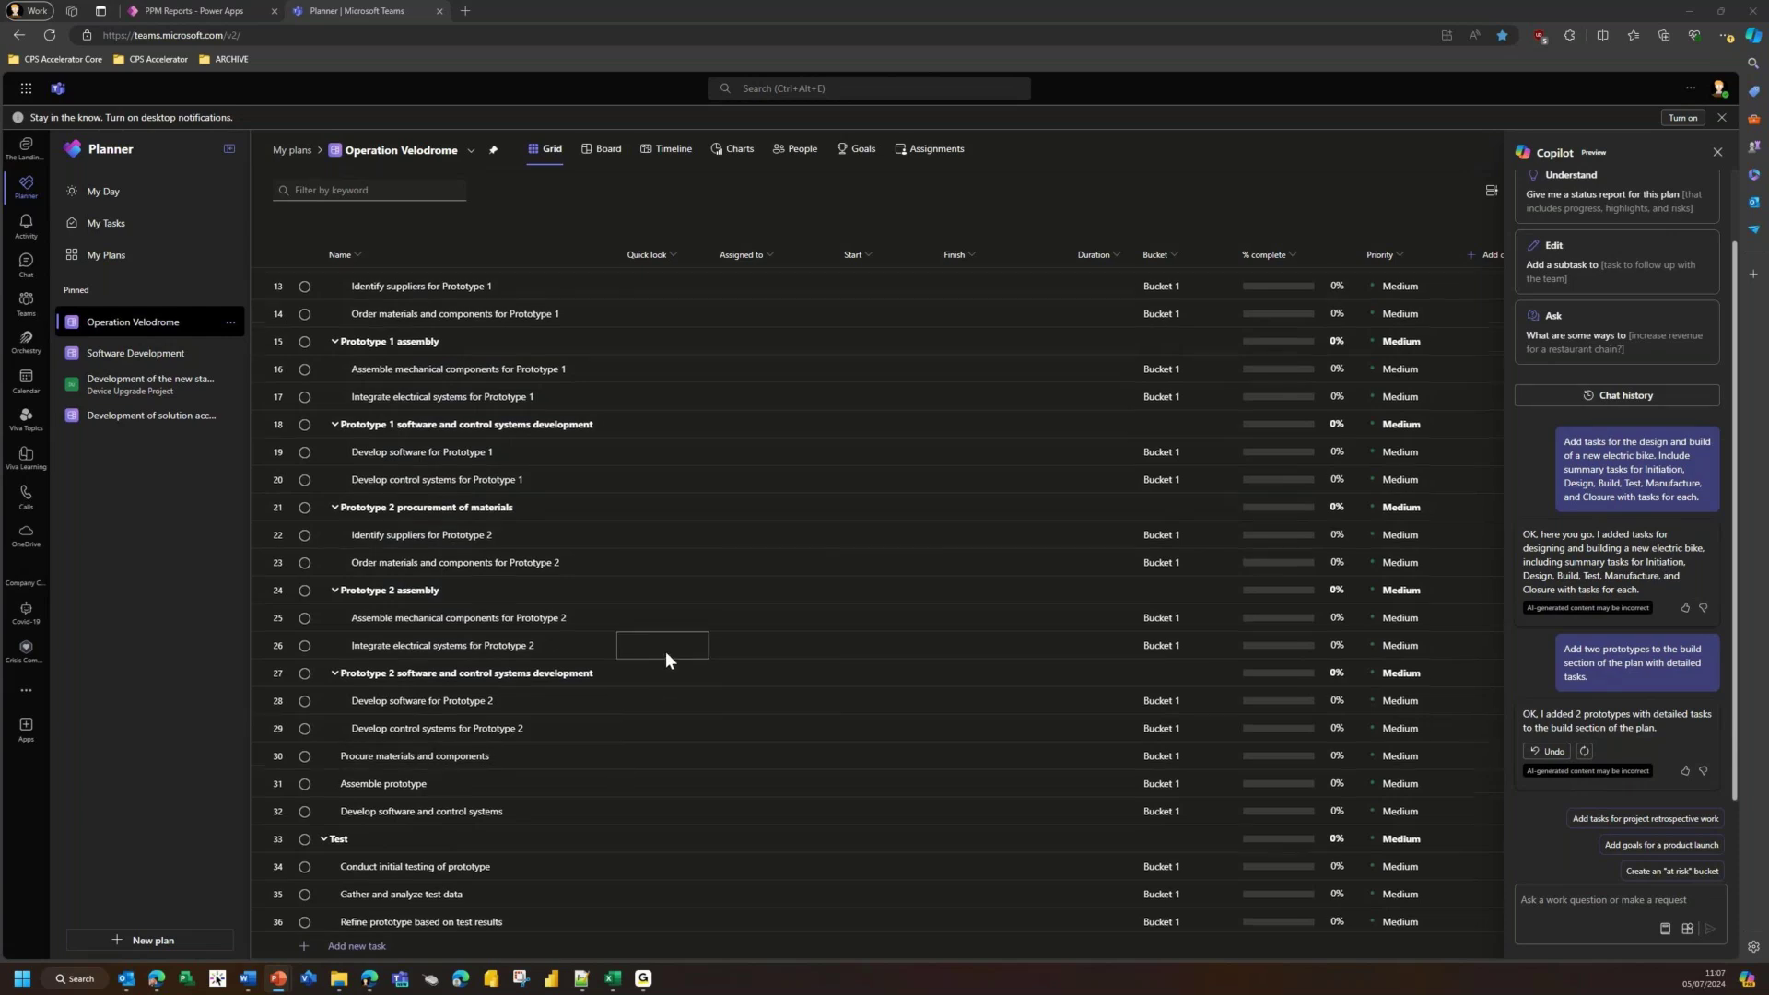
scroll(666, 651, up, 1)
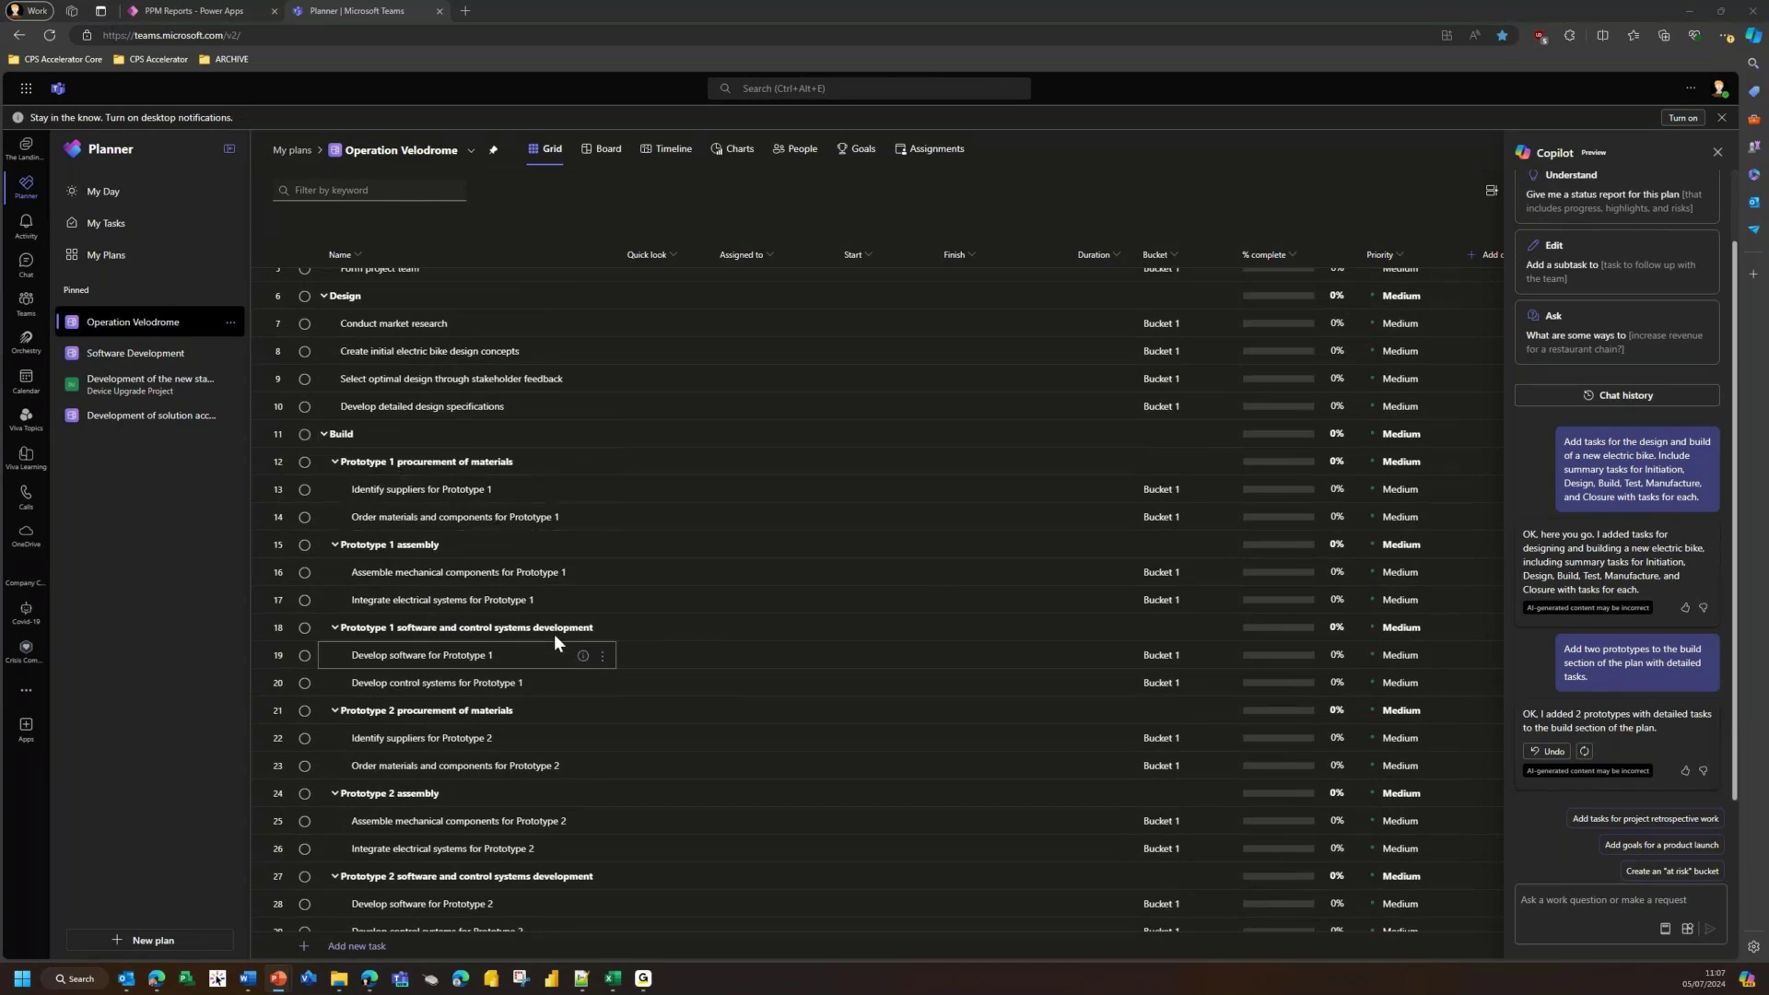
scroll(512, 682, down, 1)
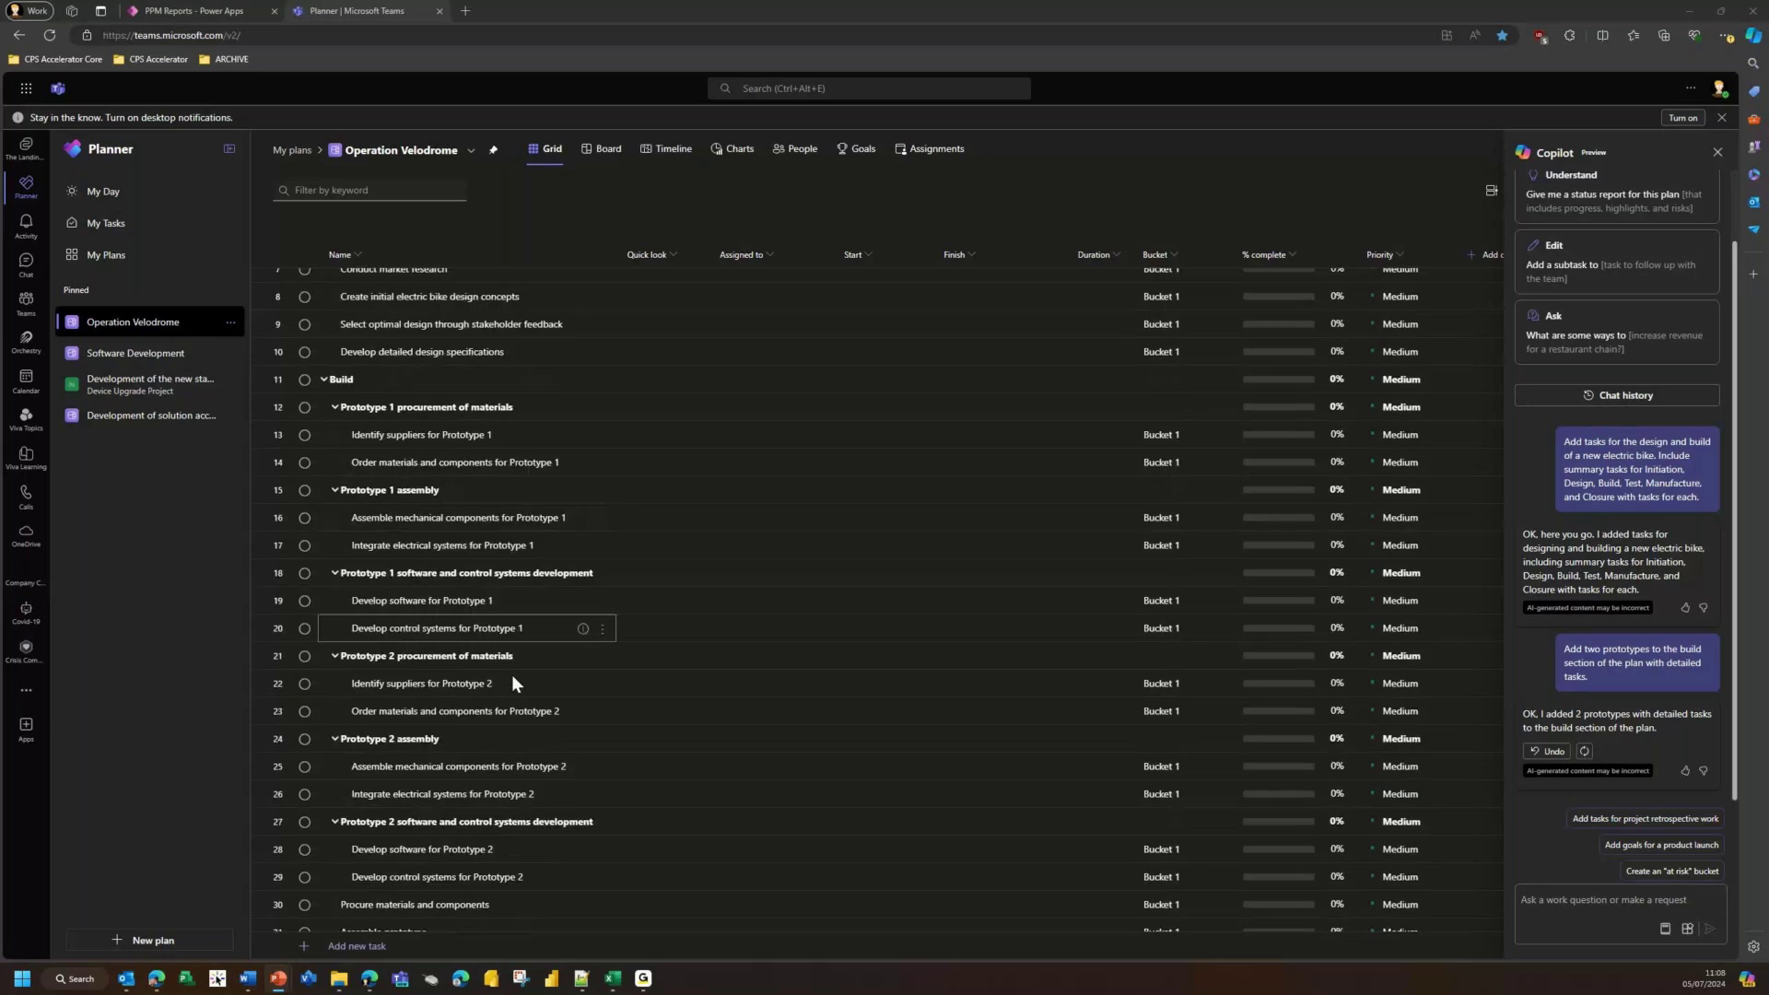
scroll(512, 677, down, 1)
scroll(514, 680, down, 1)
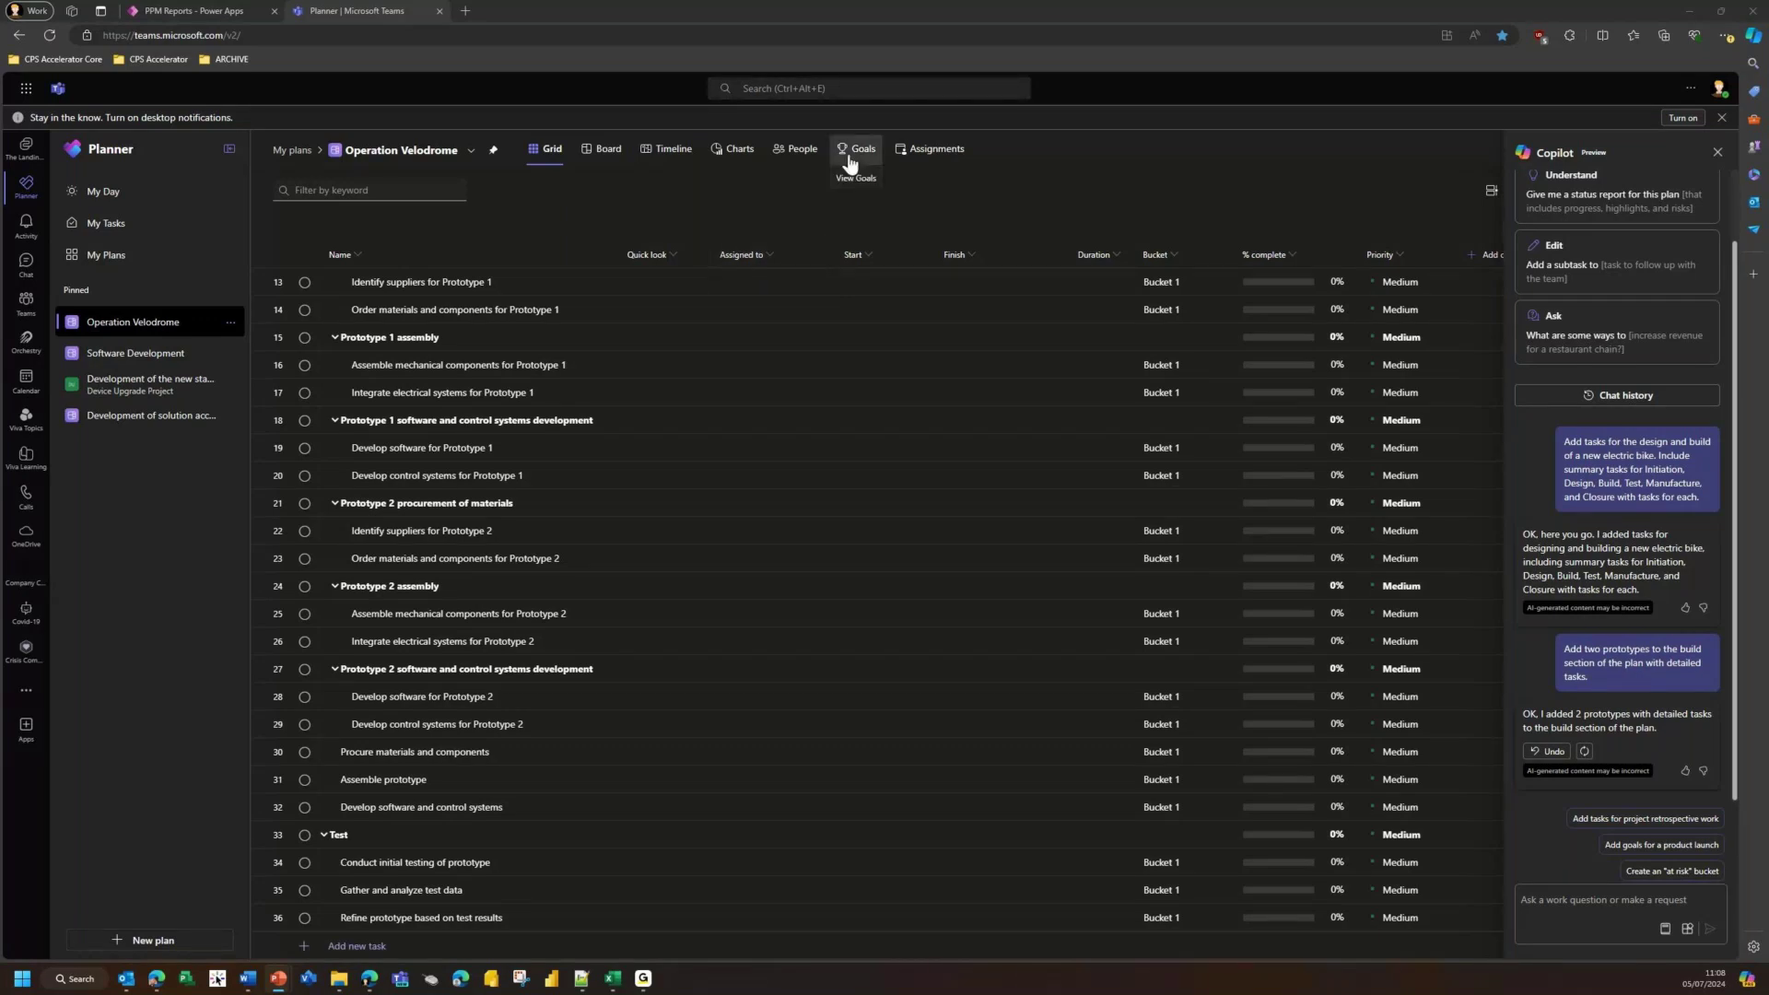
Have Copilot create the goal "Achieve a range of at least 50 miles on a single charge" linking tasks 15 and 22, and view the goals
click(1608, 901)
text(Create a goal to "Achieve a range of at least 50 miles on a single charge" and link tasks 15 and 22.)
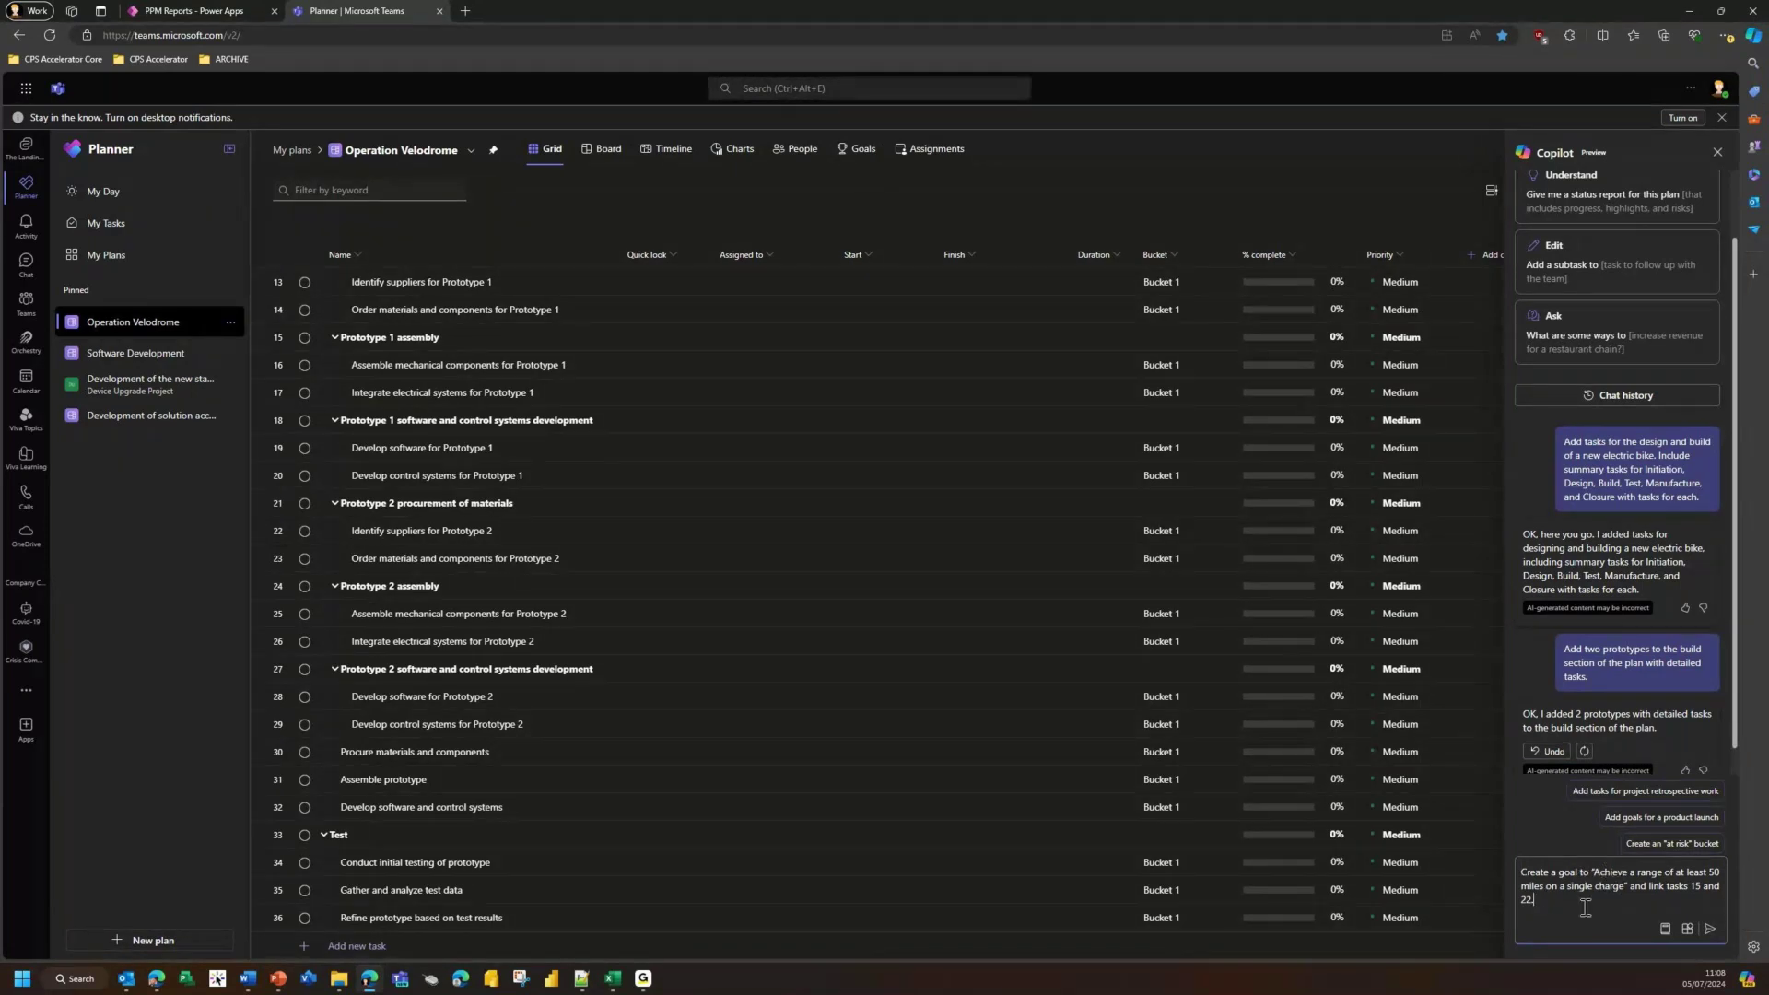
click(1709, 933)
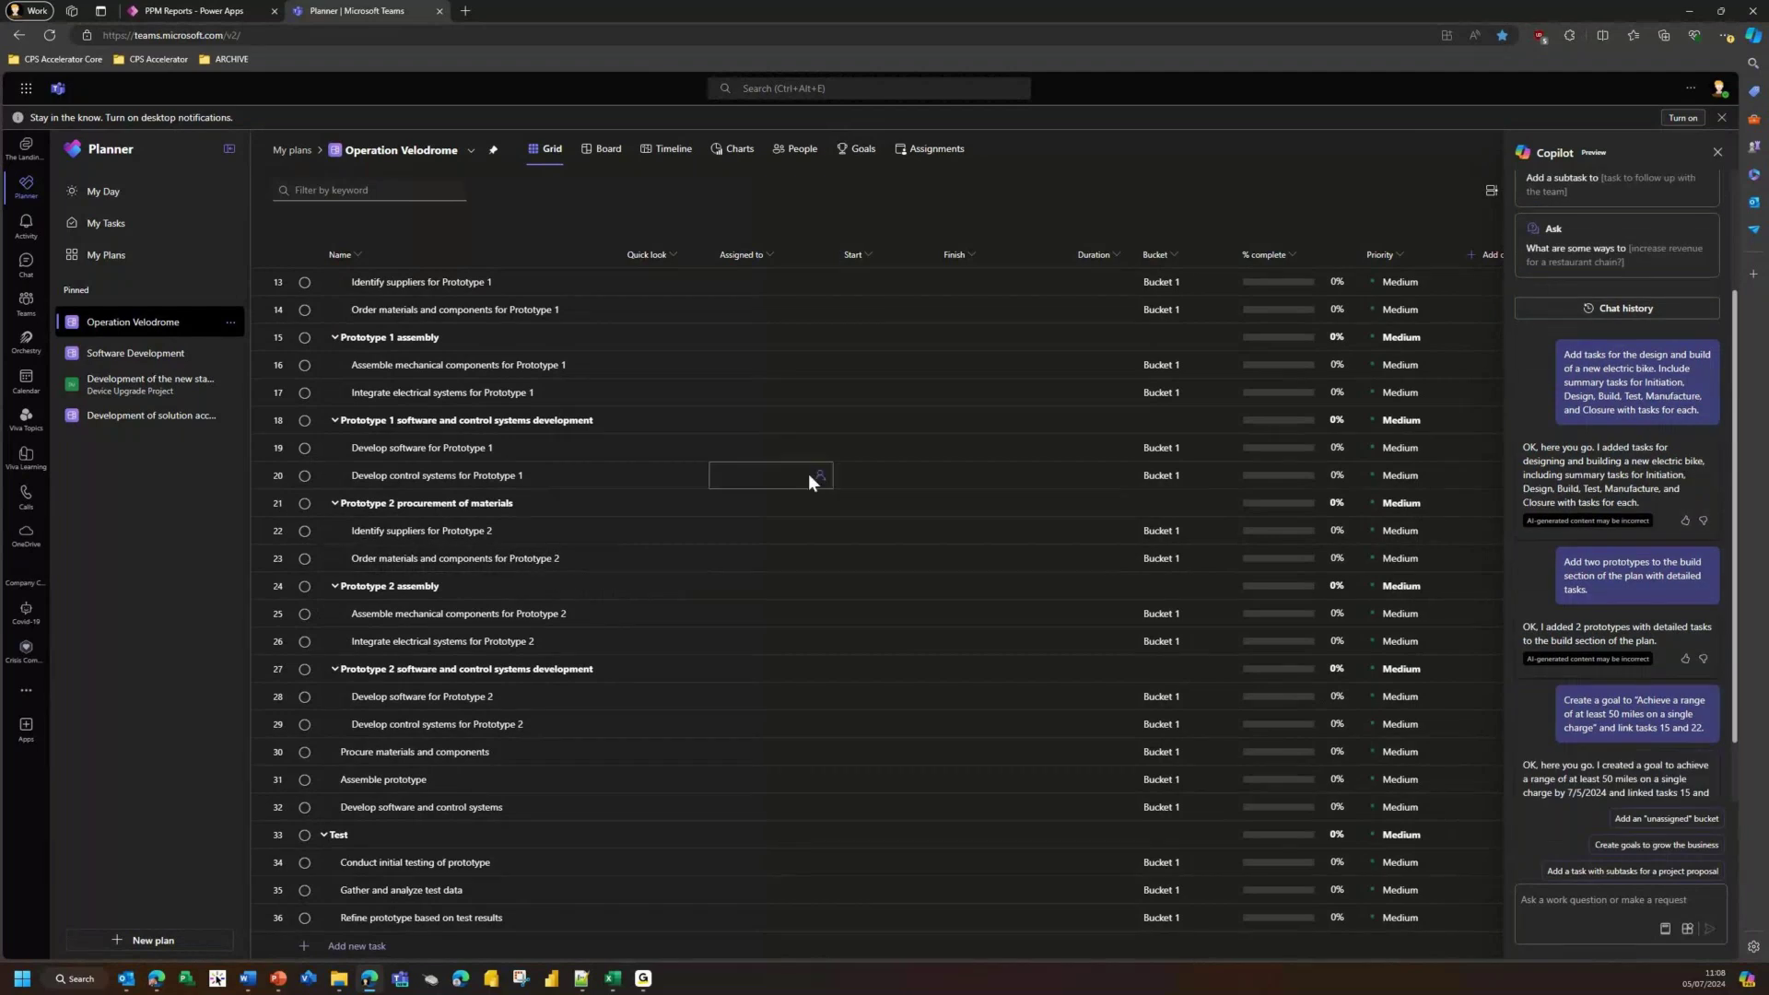
click(834, 155)
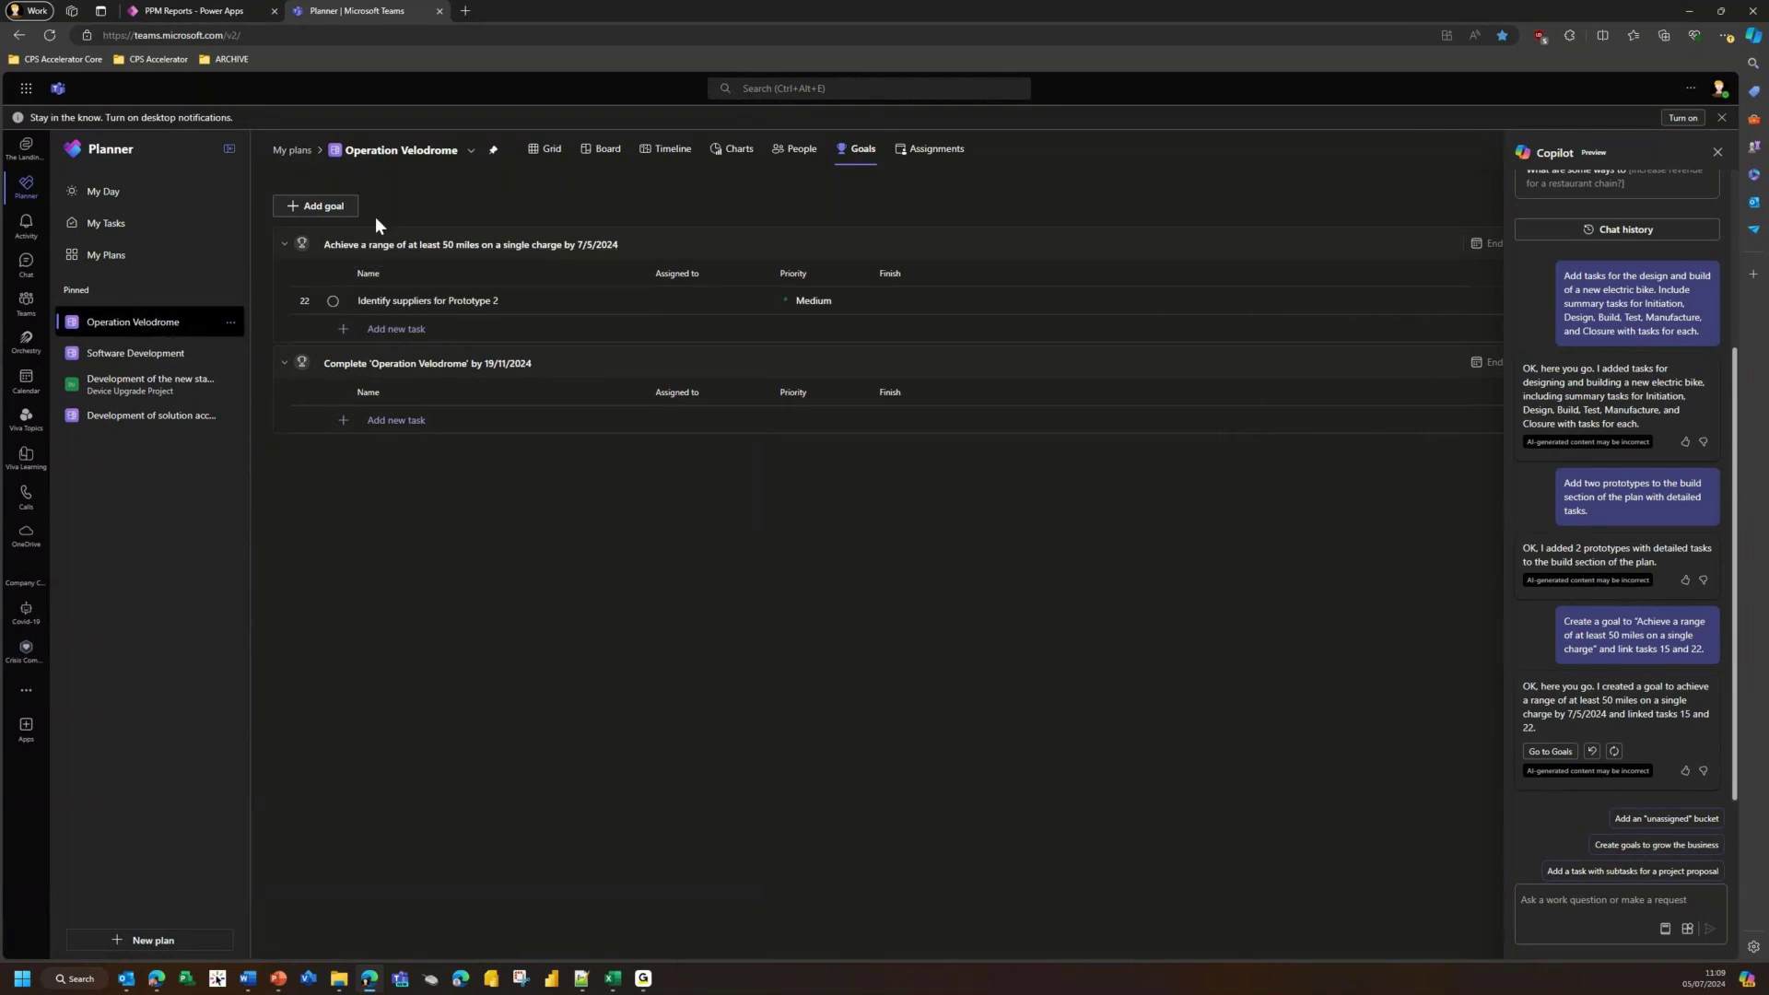
key(alt+Tab)
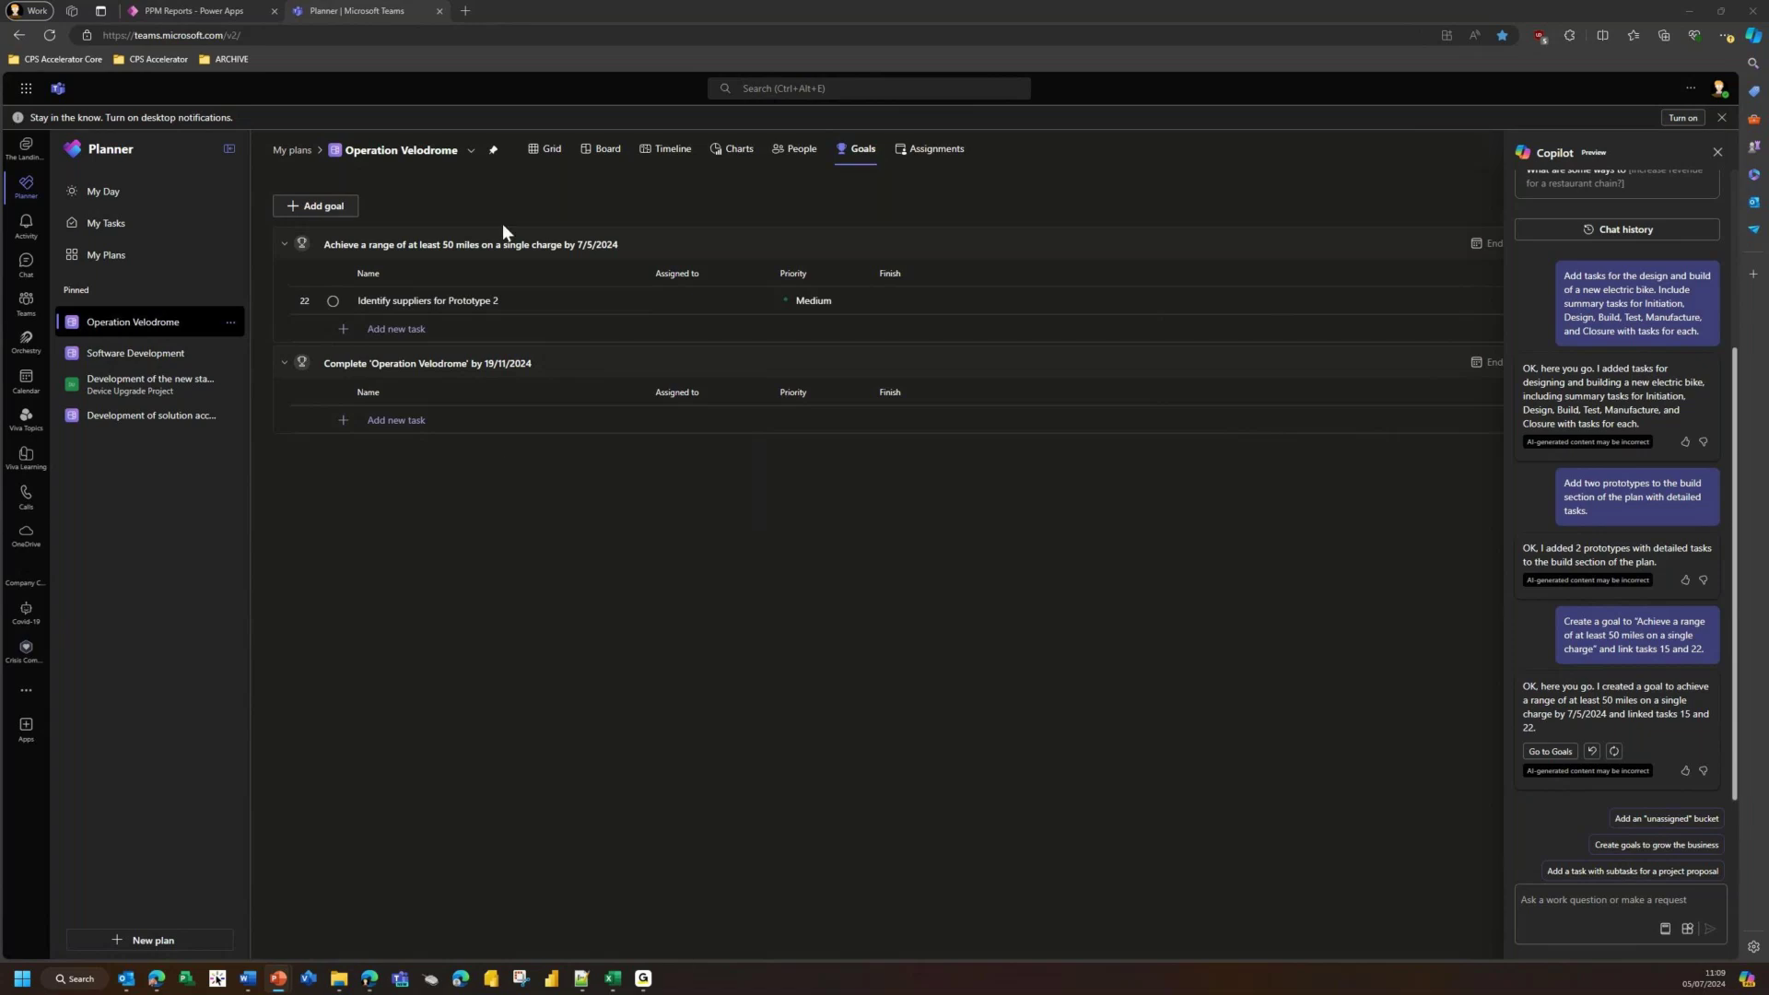
From the grid, ask Copilot for tasks mitigating the risk of production line equipment not being in place for the trial runs of the initial production run
click(549, 149)
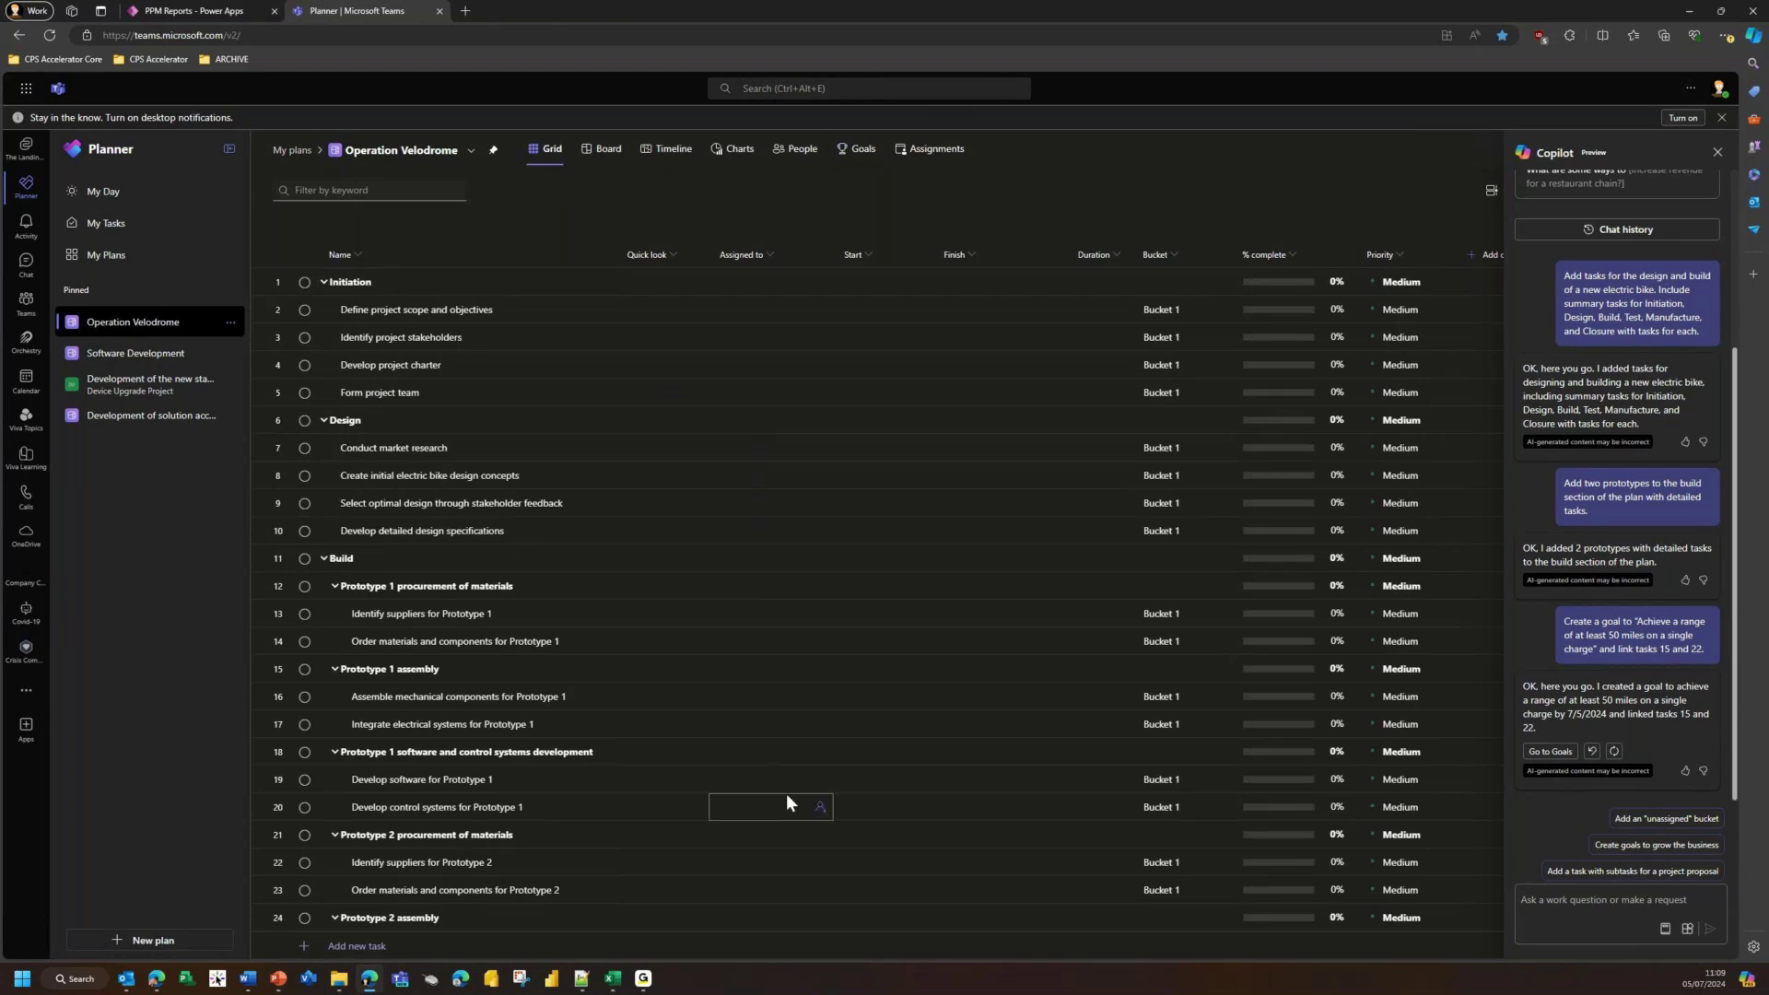
scroll(701, 623, down, 3)
click(1573, 905)
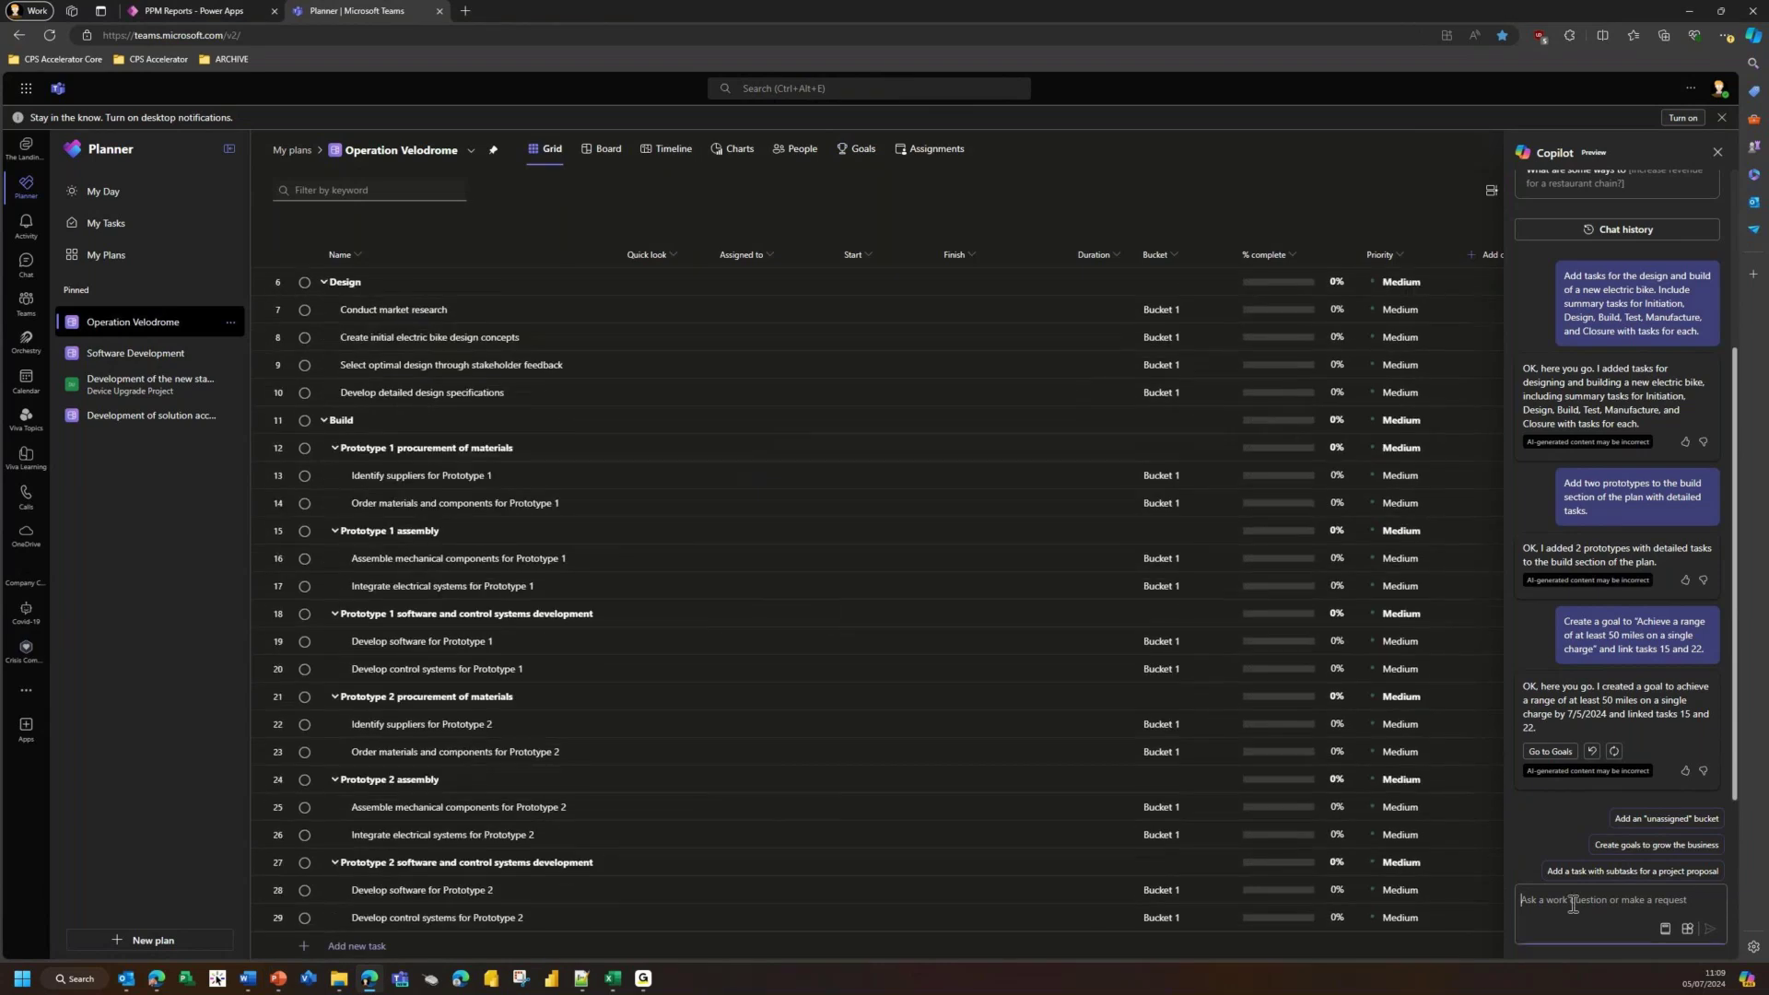
text(Add tasks to mitigate a risk of production line equipment not being in place for the trial runs of the initial production run.)
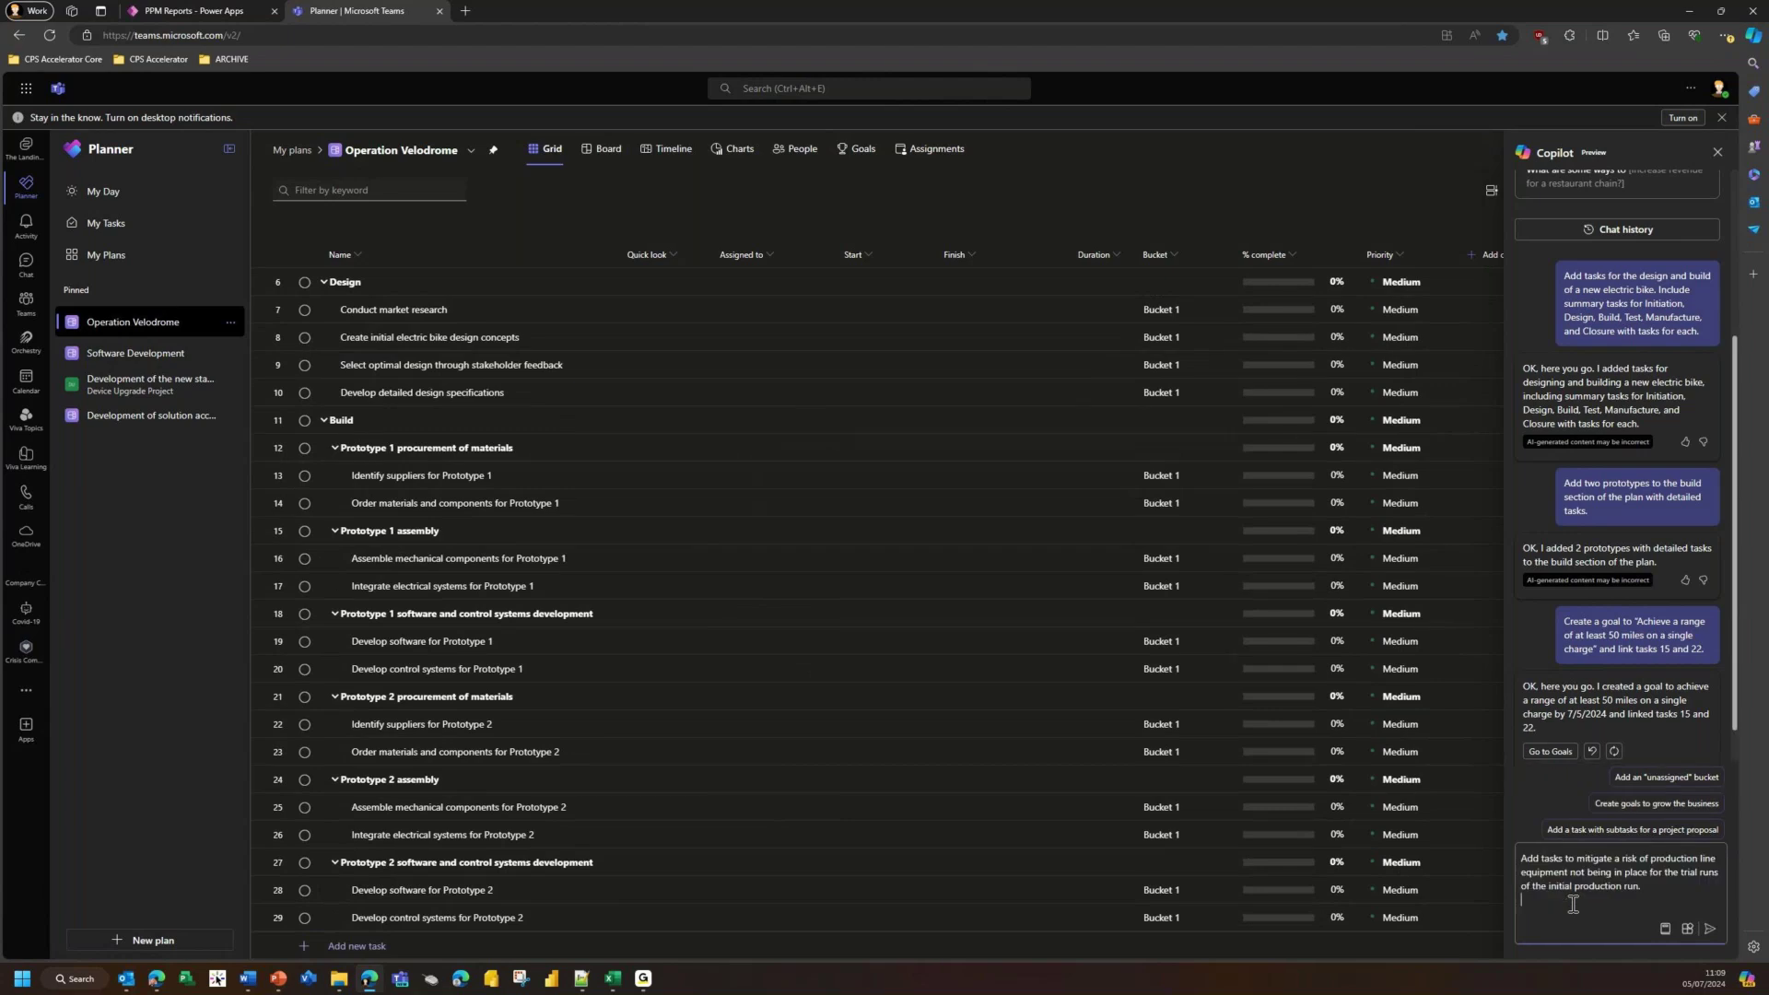
key(BackSpace)
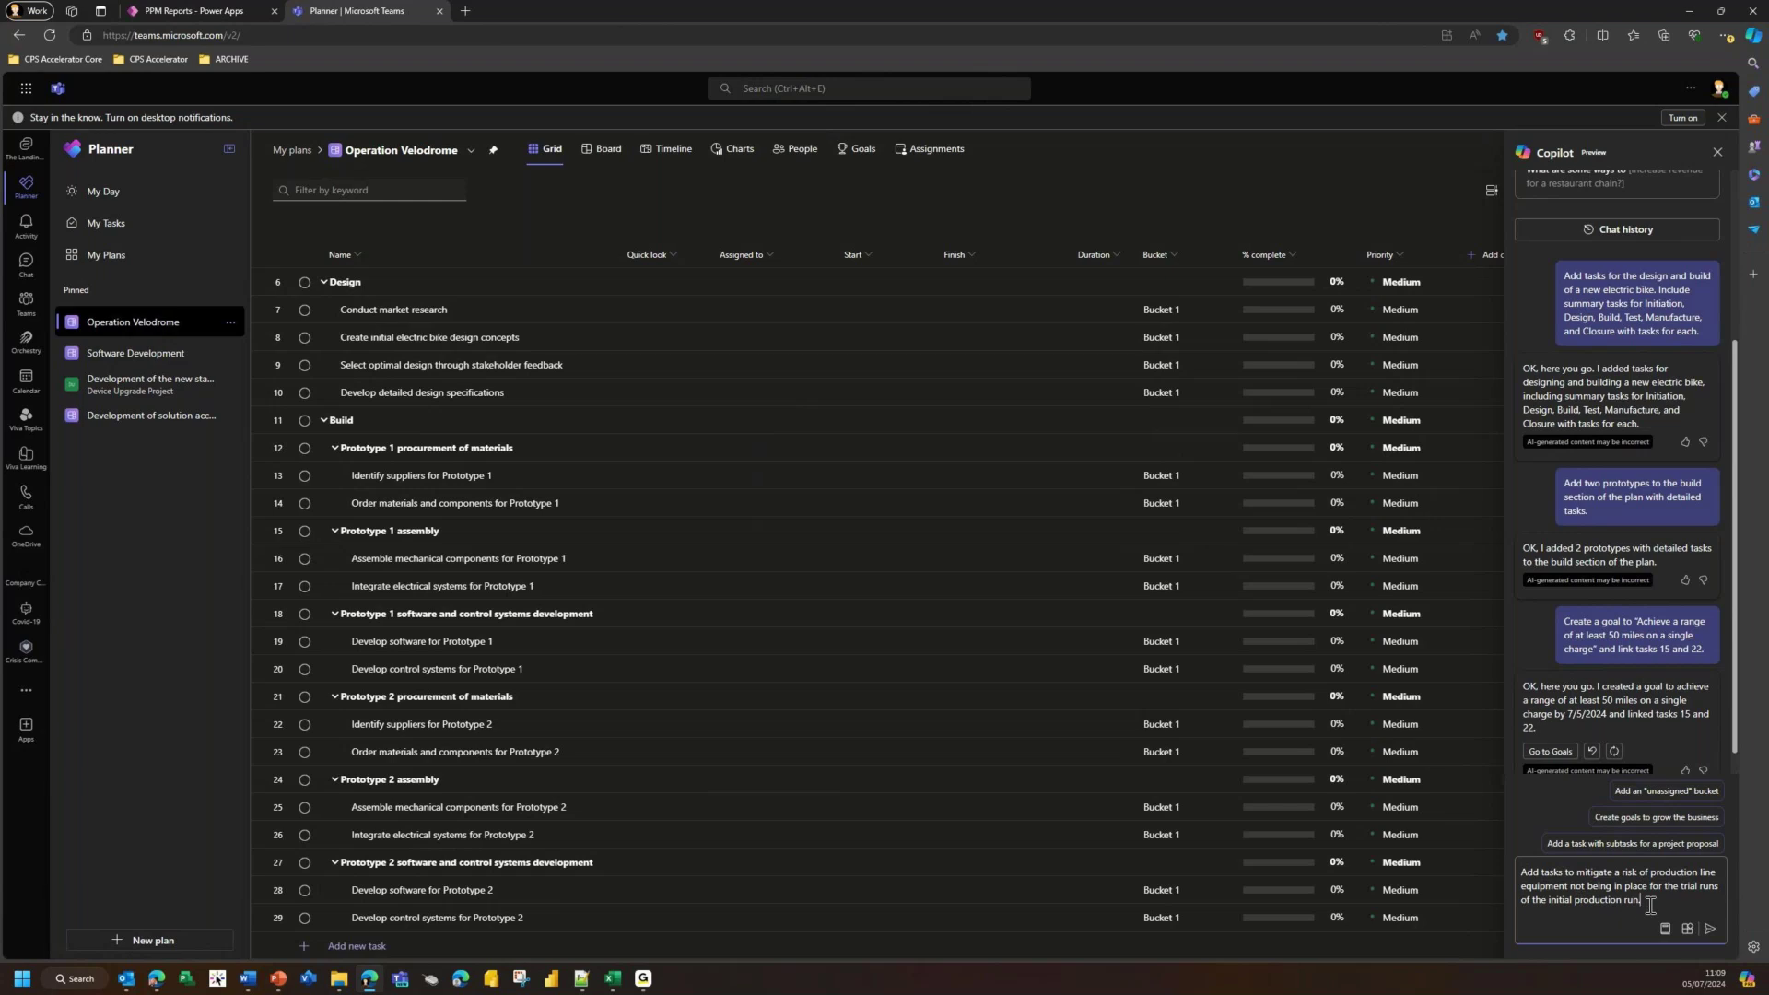
click(1710, 930)
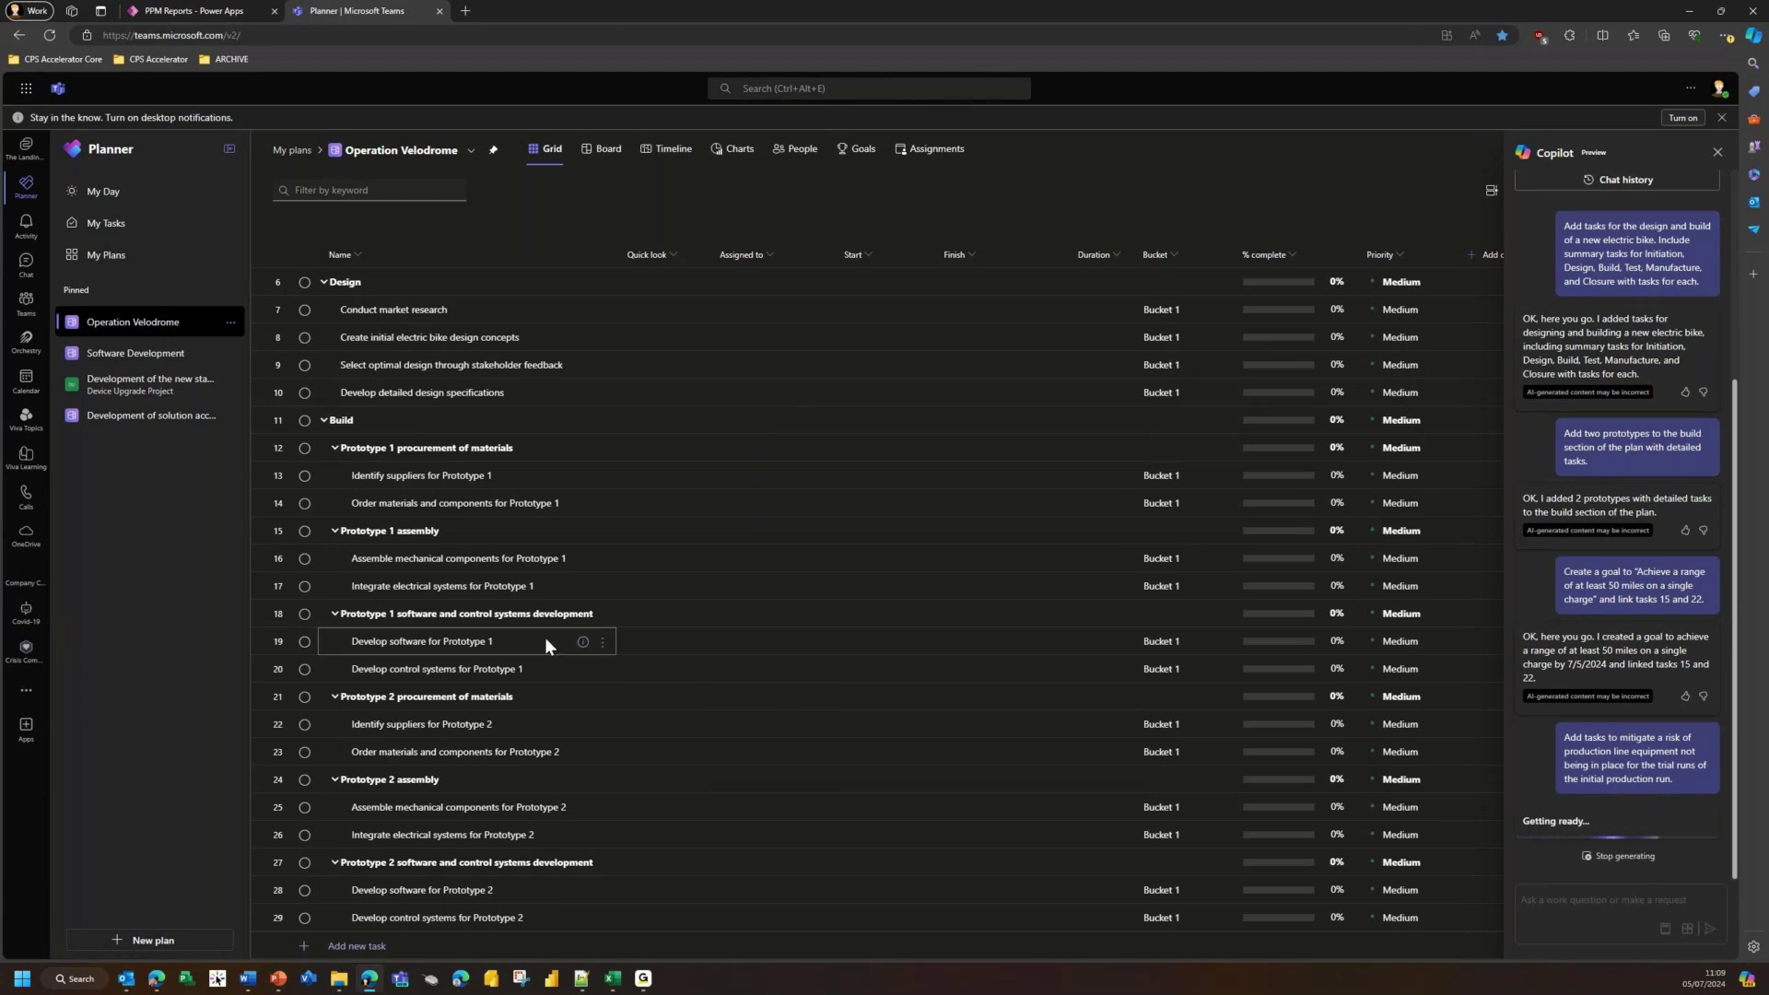
scroll(562, 636, down, 2)
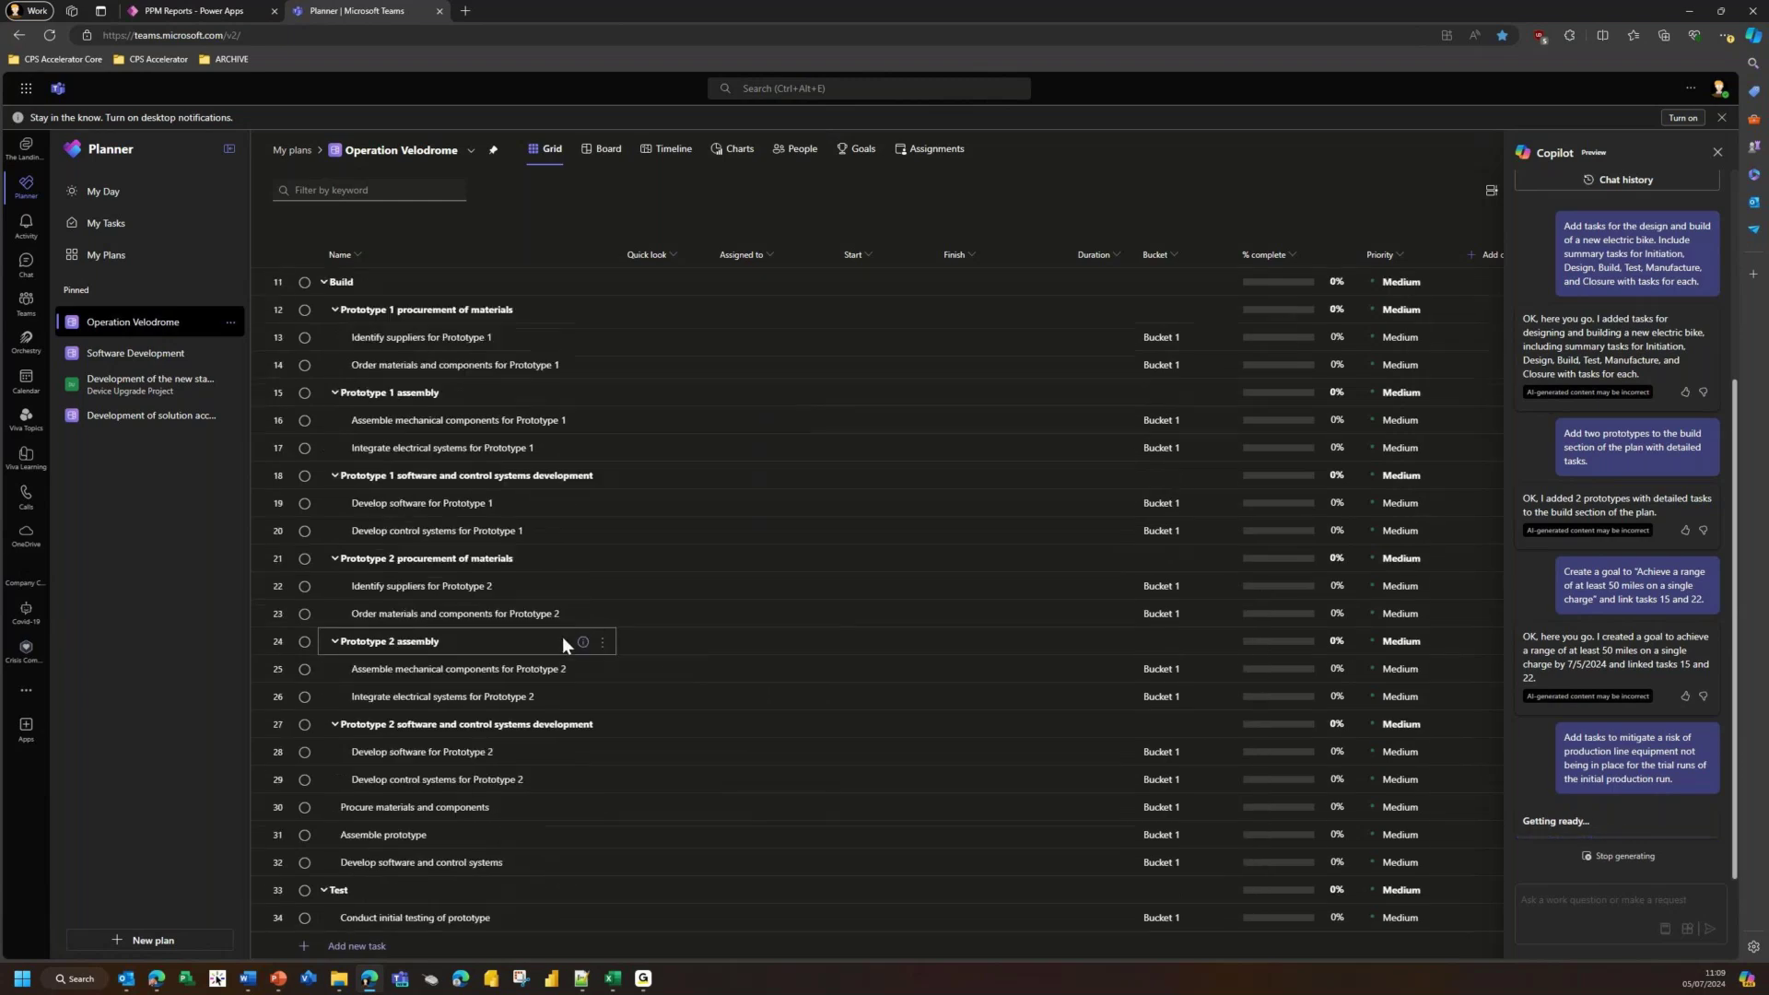
scroll(562, 638, down, 1)
scroll(691, 710, up, 3)
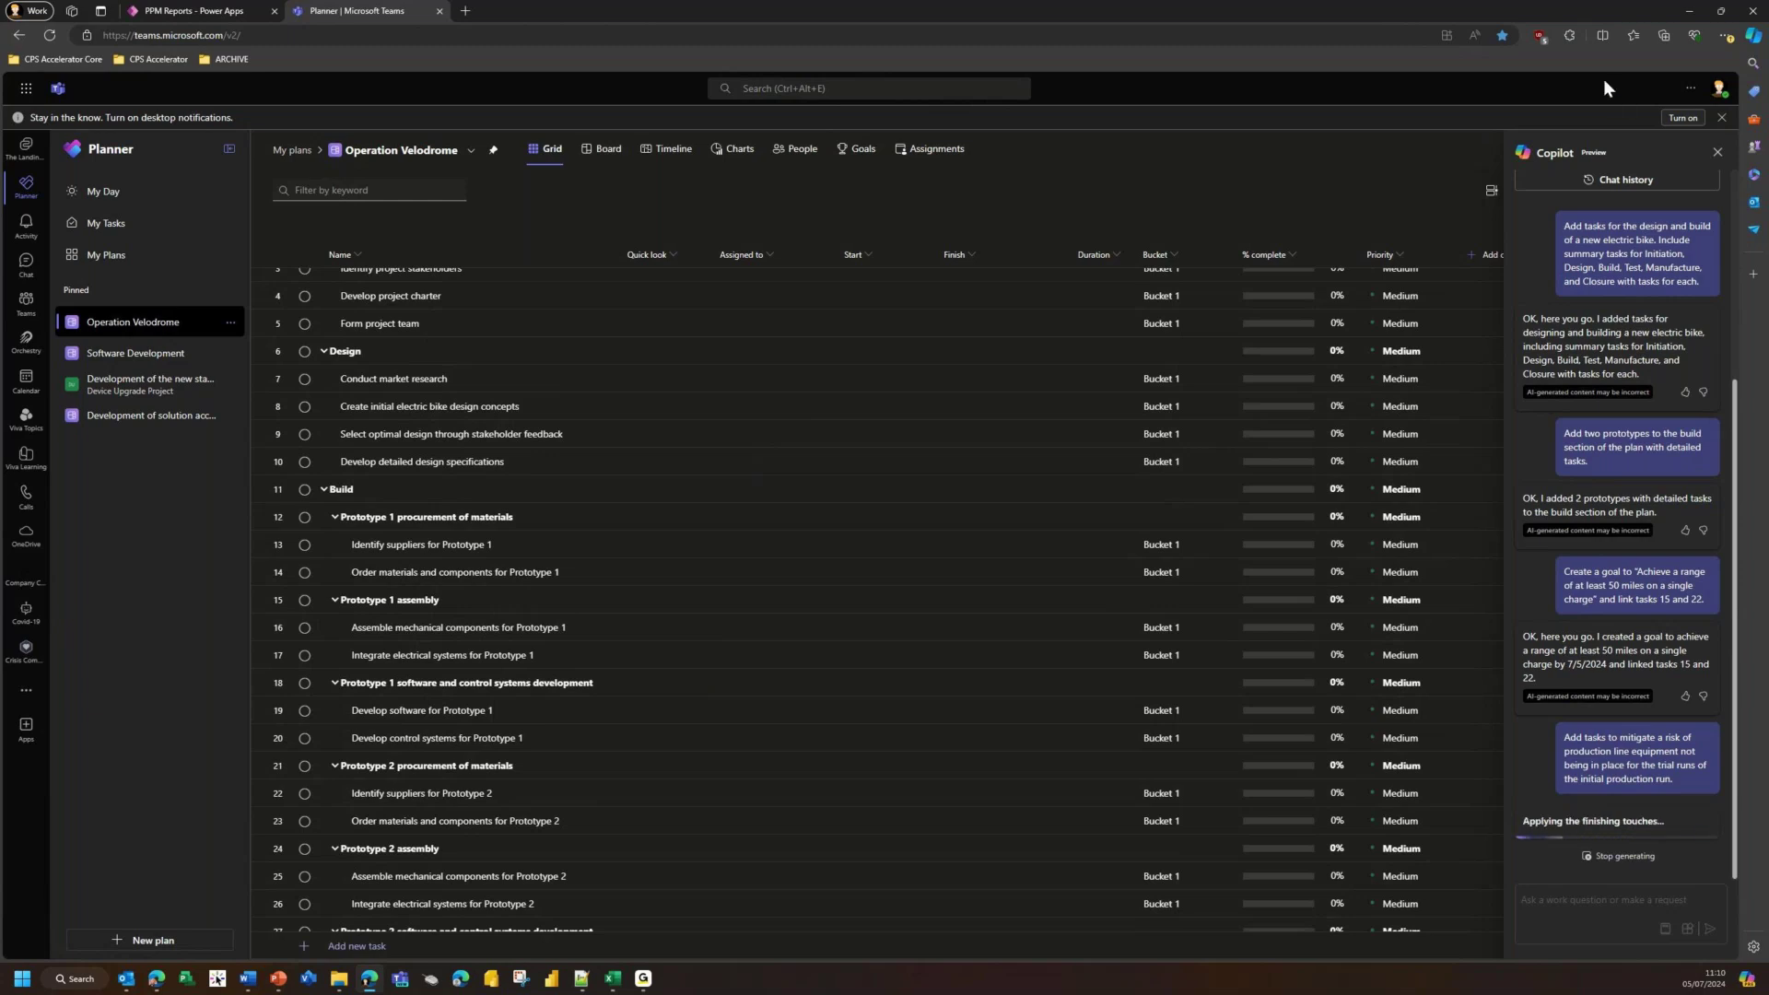
double_click(1591, 152)
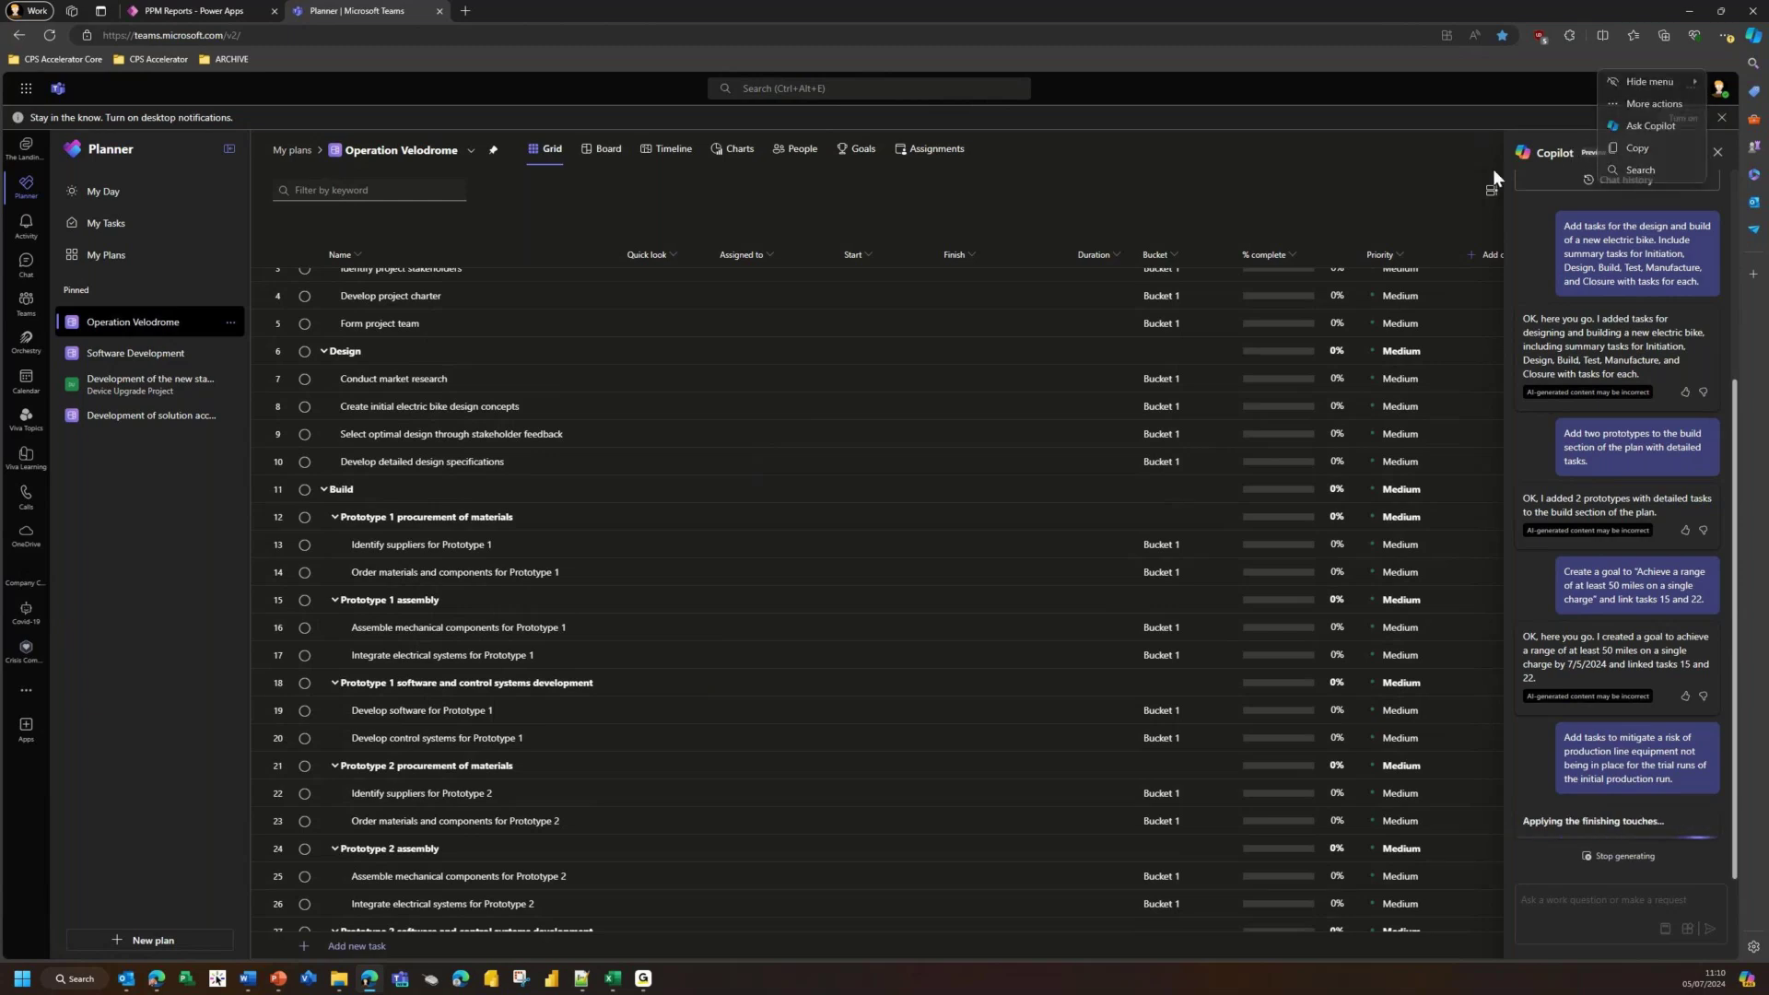